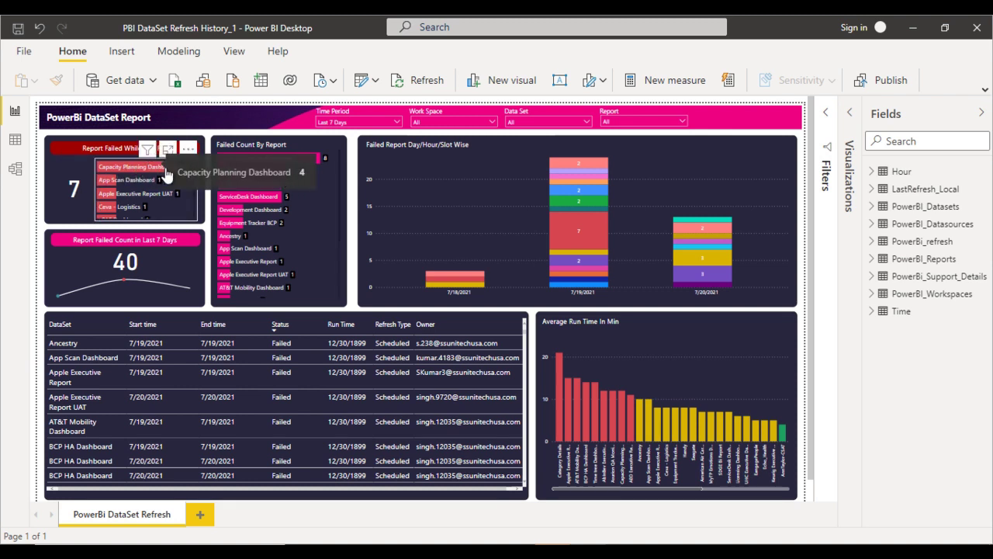
Review the last-run and seven-day failure cards, the Failed Count By Report list, and the column headers of the dataset refresh table.
scroll(187, 200, down, 3)
scroll(186, 199, up, 3)
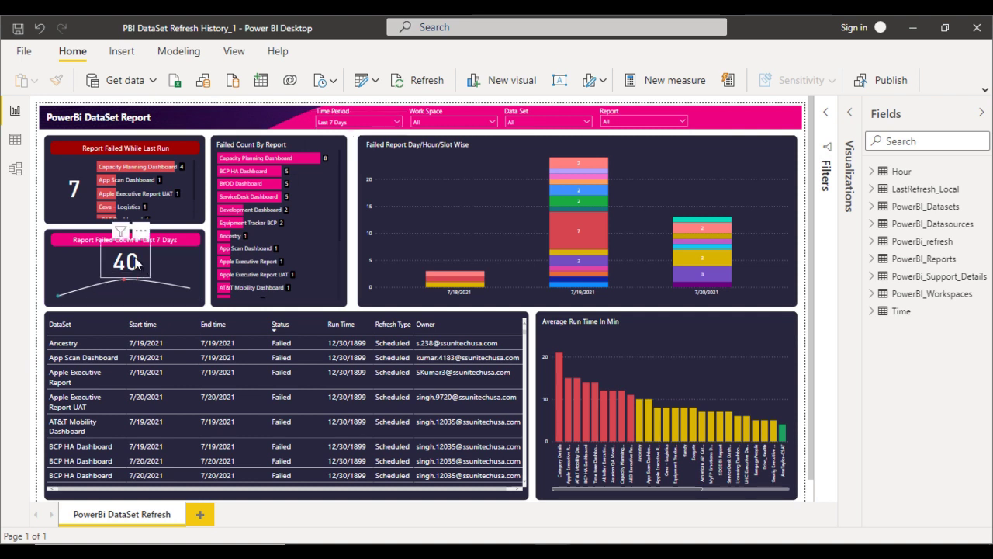
mouse_move(136, 264)
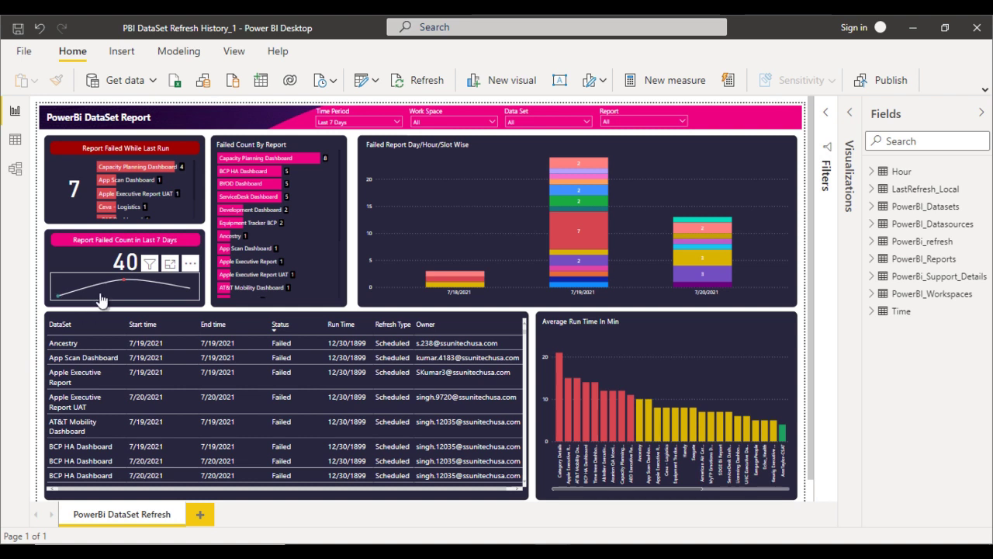
mouse_move(124, 286)
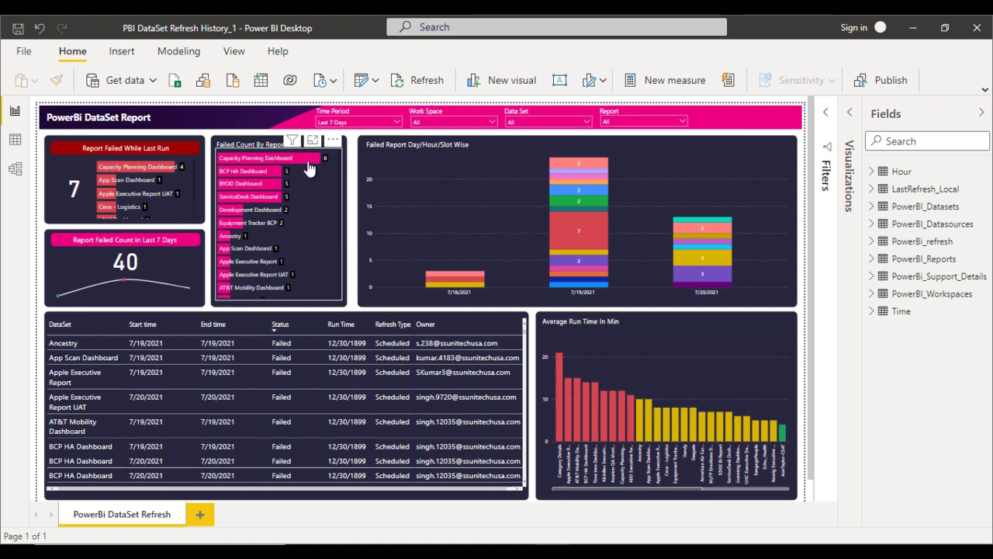
scroll(305, 194, down, 3)
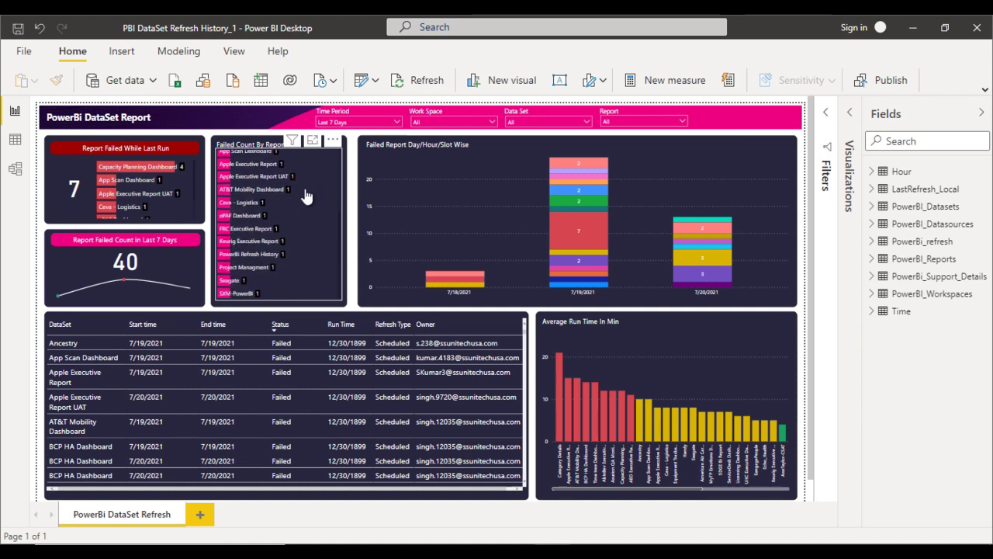
scroll(305, 194, up, 3)
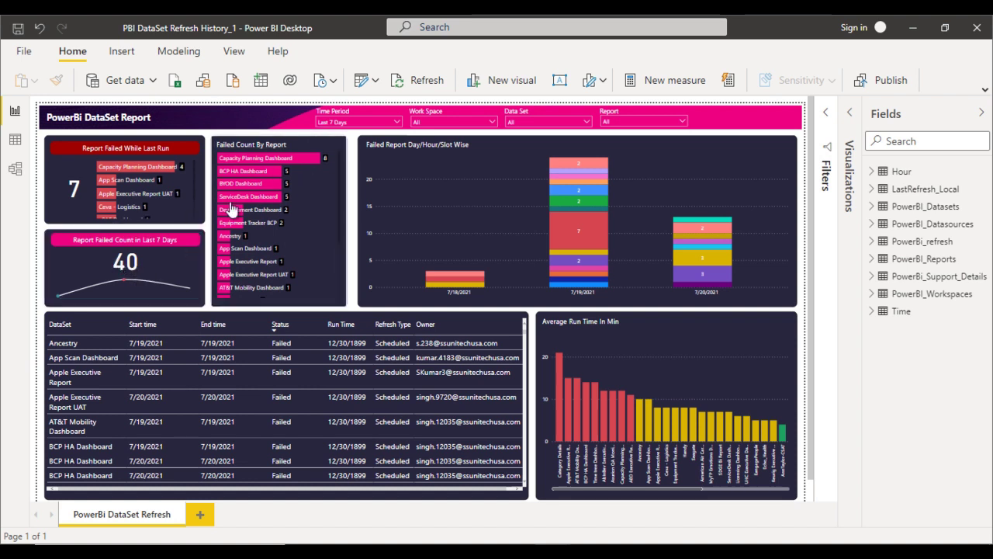
mouse_move(303, 277)
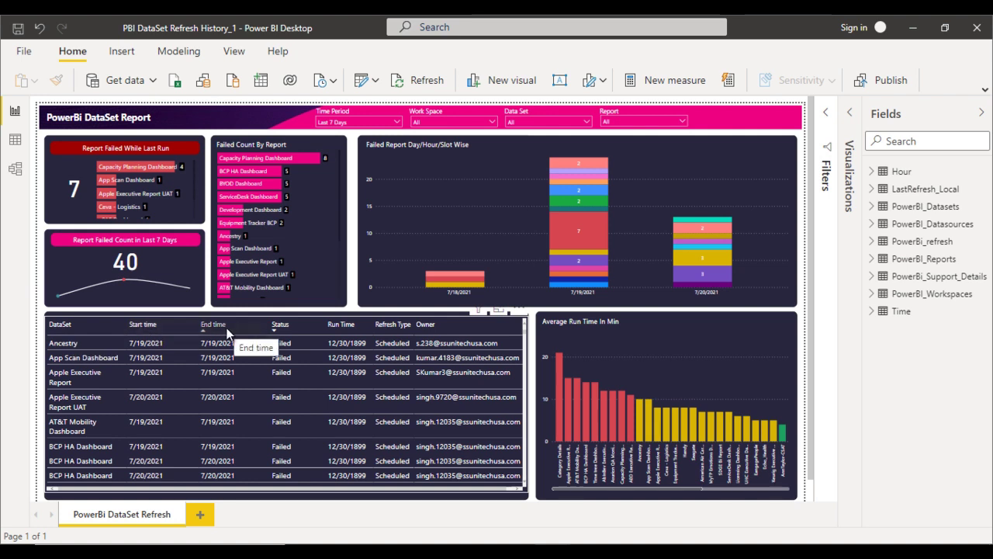
click(292, 329)
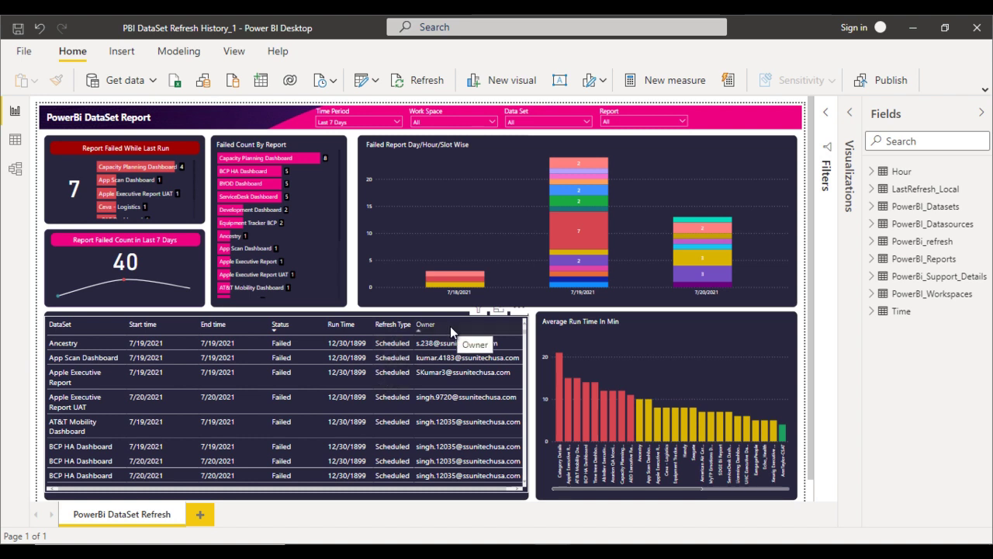
double_click(386, 145)
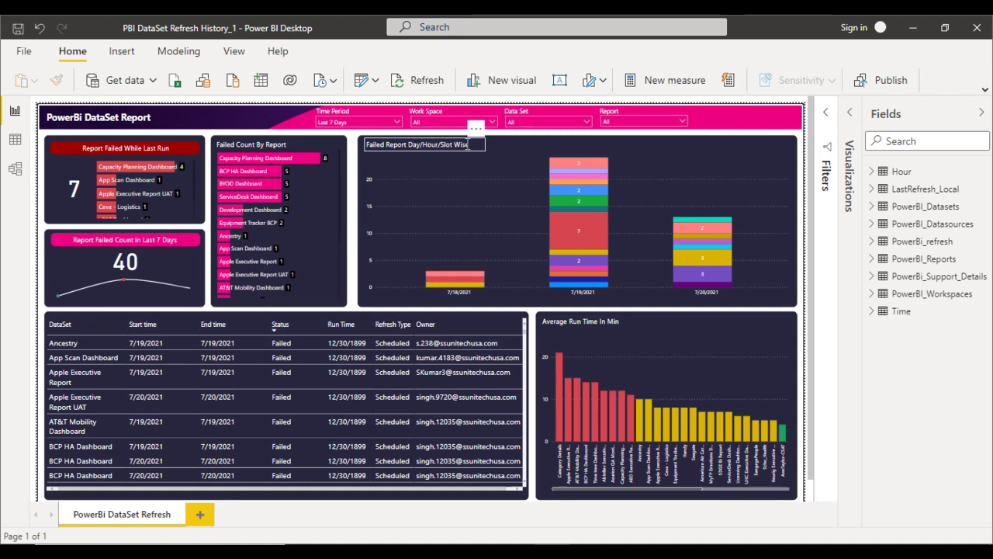
Drill down the Failed Report Day/Hour/Slot Wise chart into the failures of 7/19/2021.
click(482, 216)
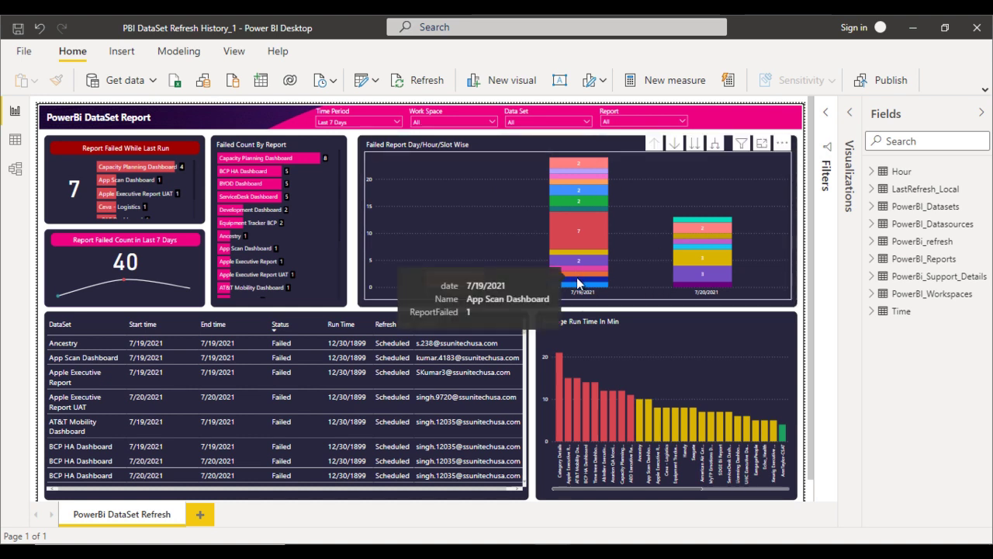
mouse_move(583, 160)
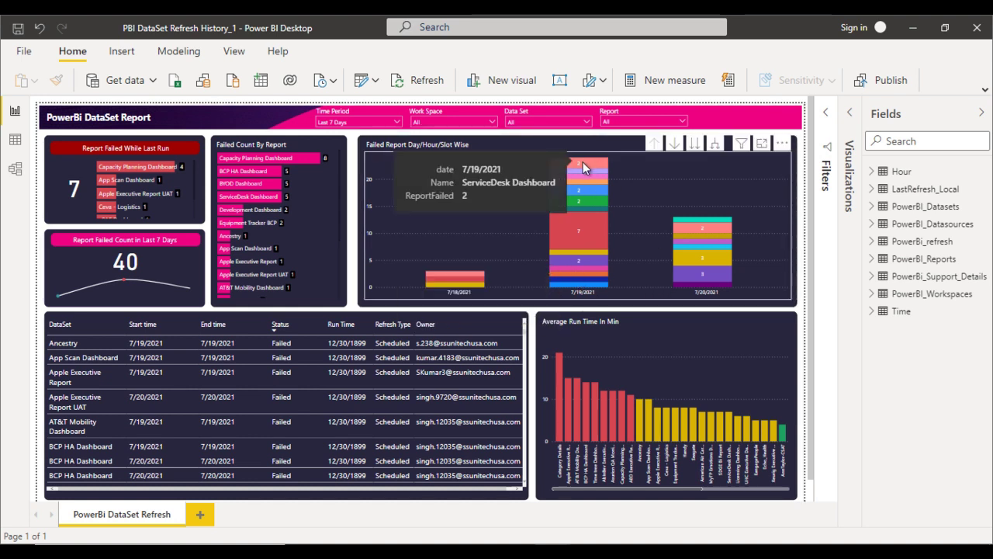
click(583, 162)
right_click(583, 162)
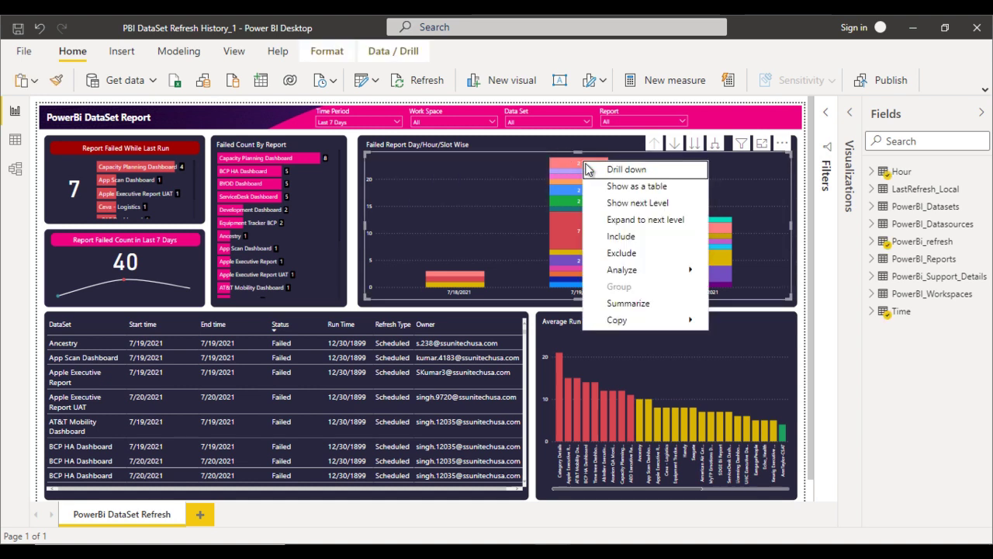
click(628, 168)
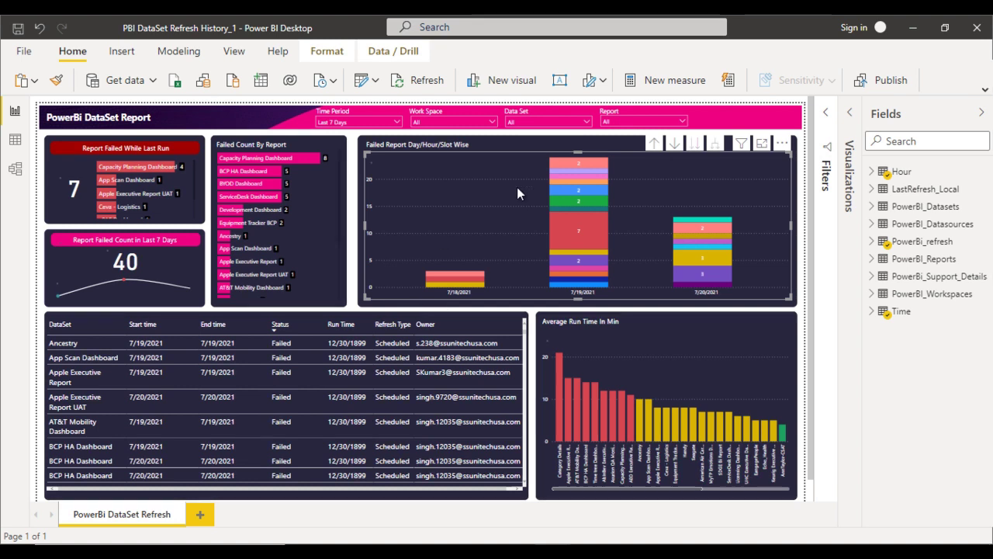
click(440, 146)
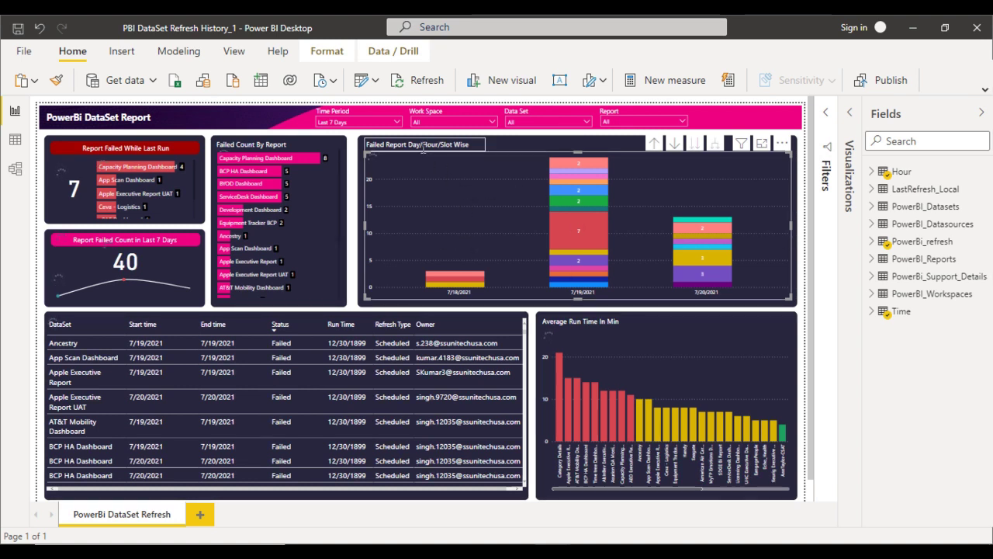
click(582, 293)
click(583, 293)
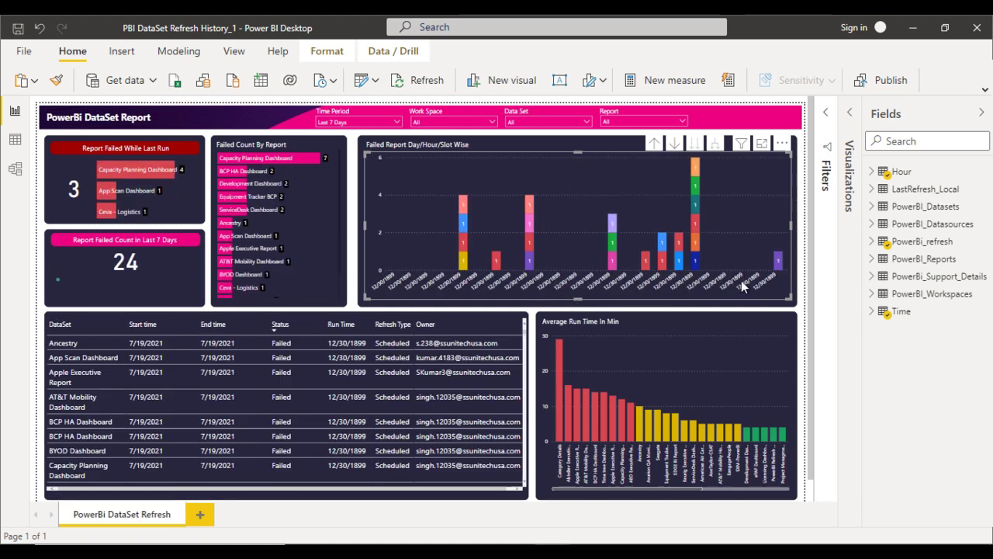
Drill the failed report chart back up to the date level and look through the Average Run Time In Min chart.
right_click(614, 227)
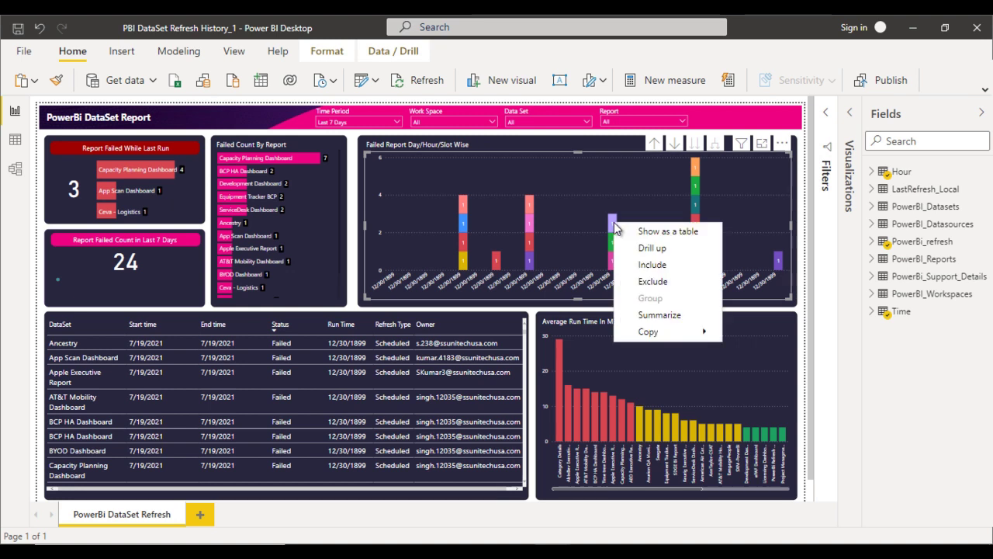
click(647, 249)
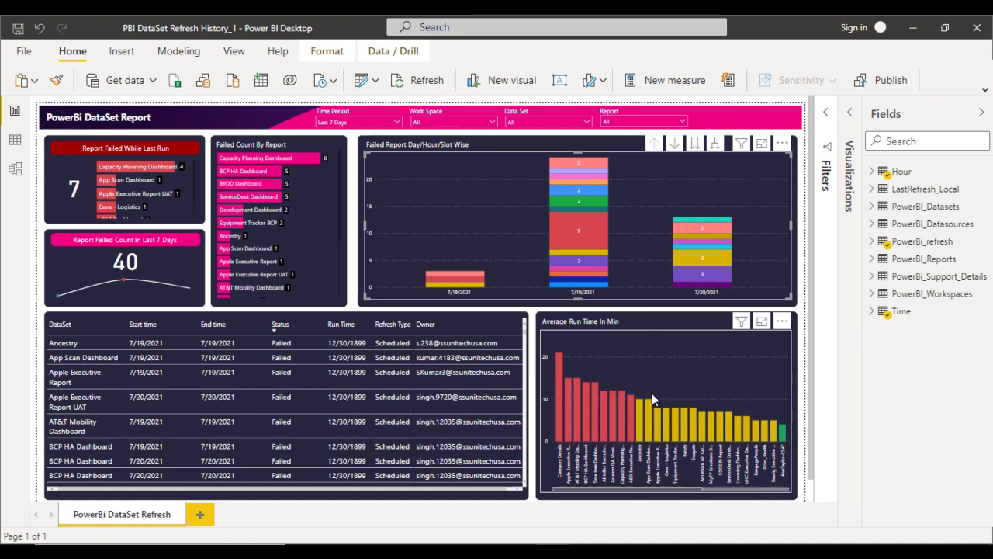
scroll(652, 398, down, 4)
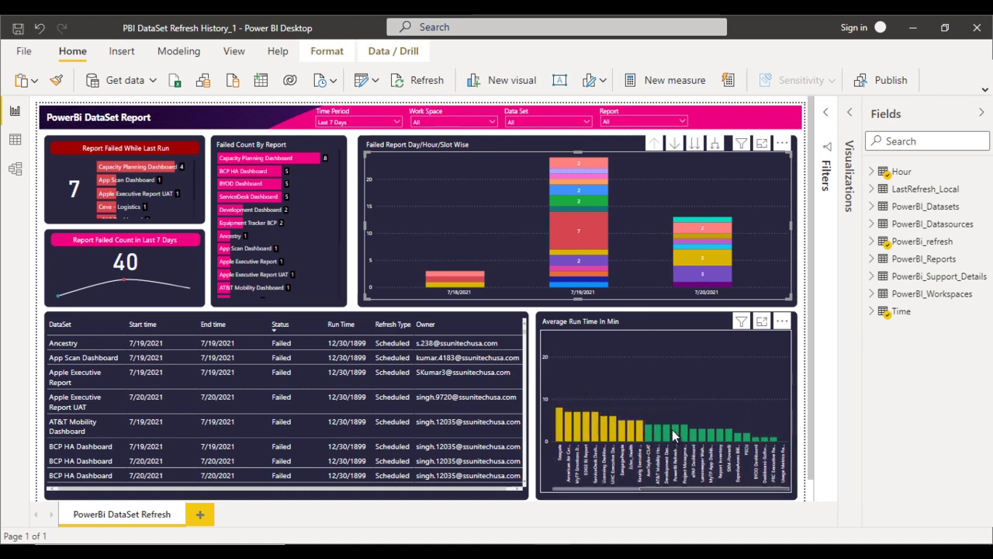
scroll(672, 429, up, 5)
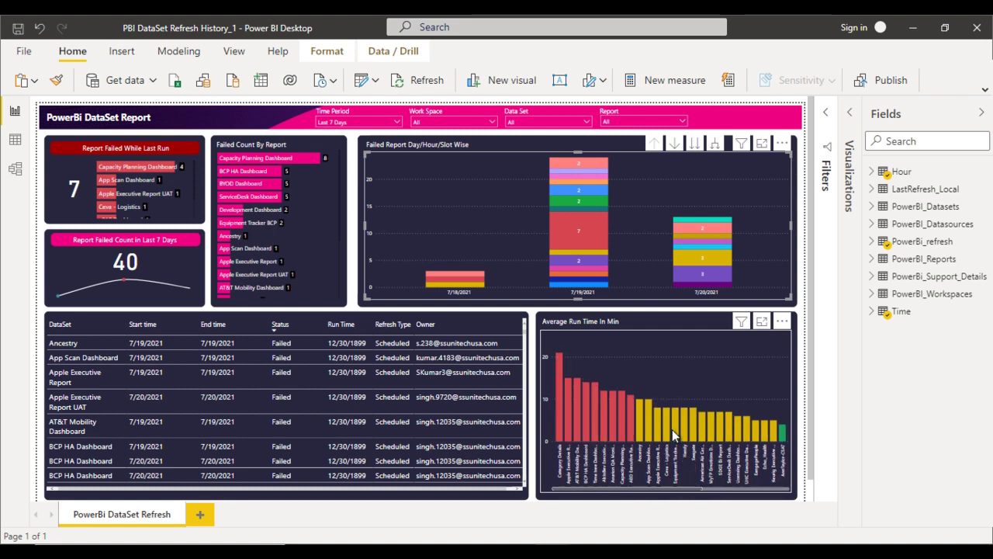
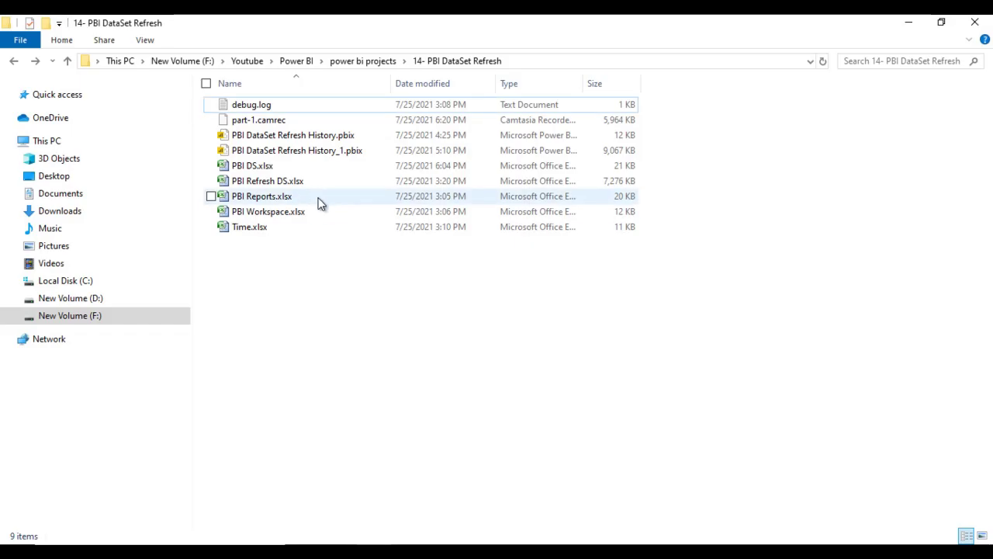
Open PBI Refresh DS.xlsx in Excel and examine its id, refreshType, startTime, endTime, serviceExceptionJson and status columns.
click(314, 180)
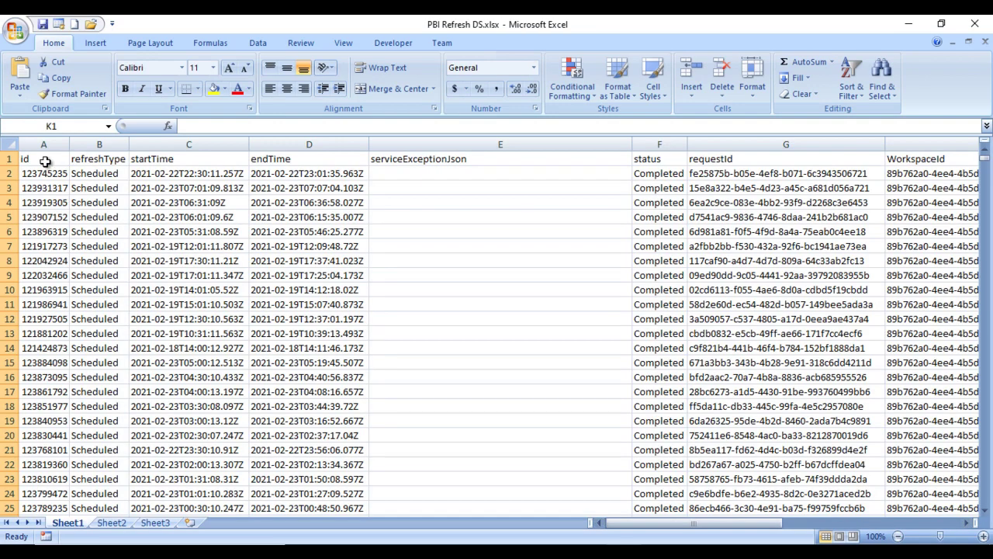
click(47, 162)
click(105, 160)
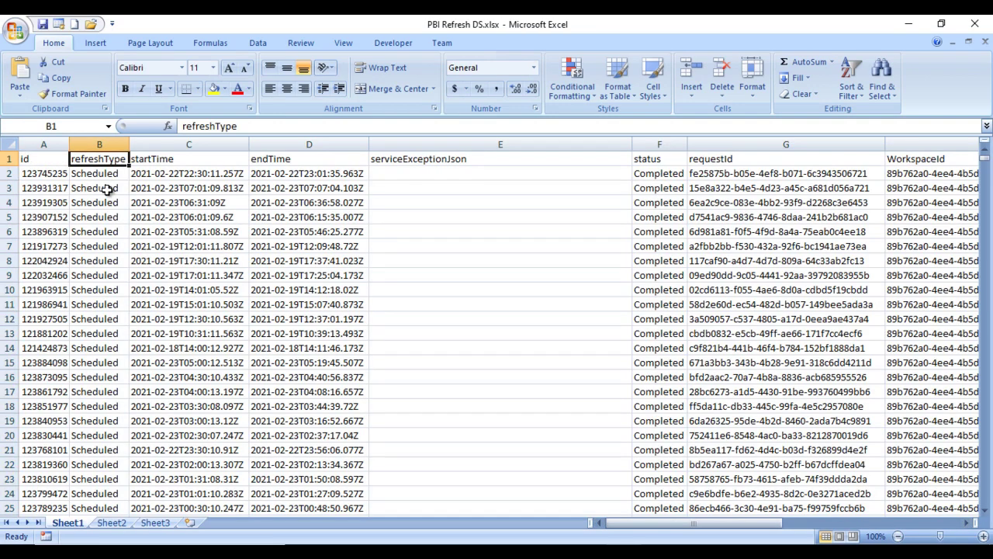
drag(170, 160, 298, 161)
click(461, 160)
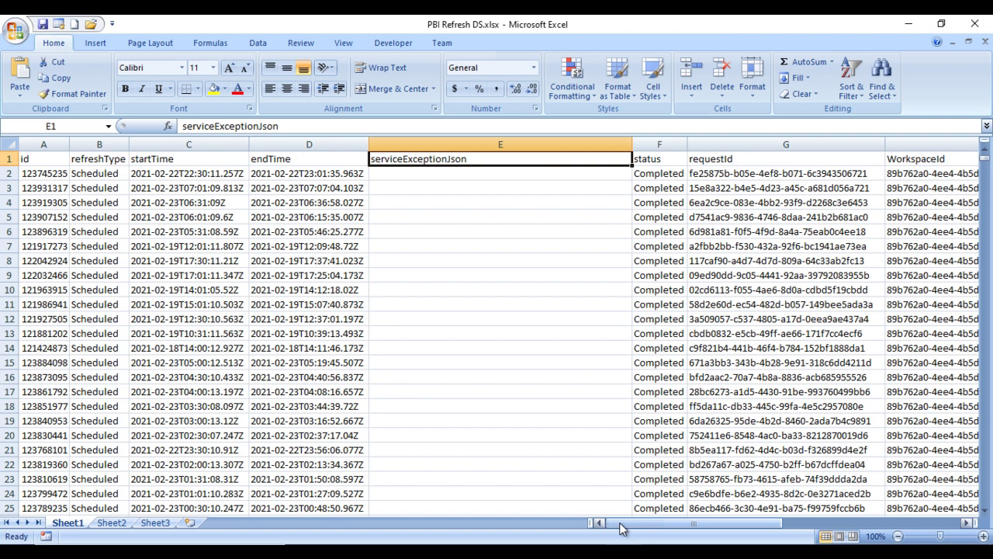
drag(621, 528, 662, 528)
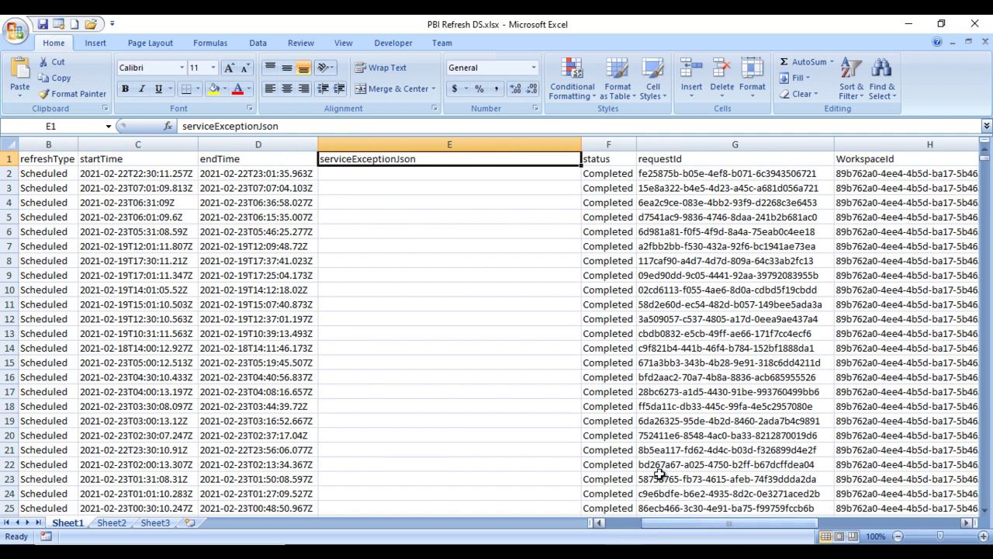
click(613, 181)
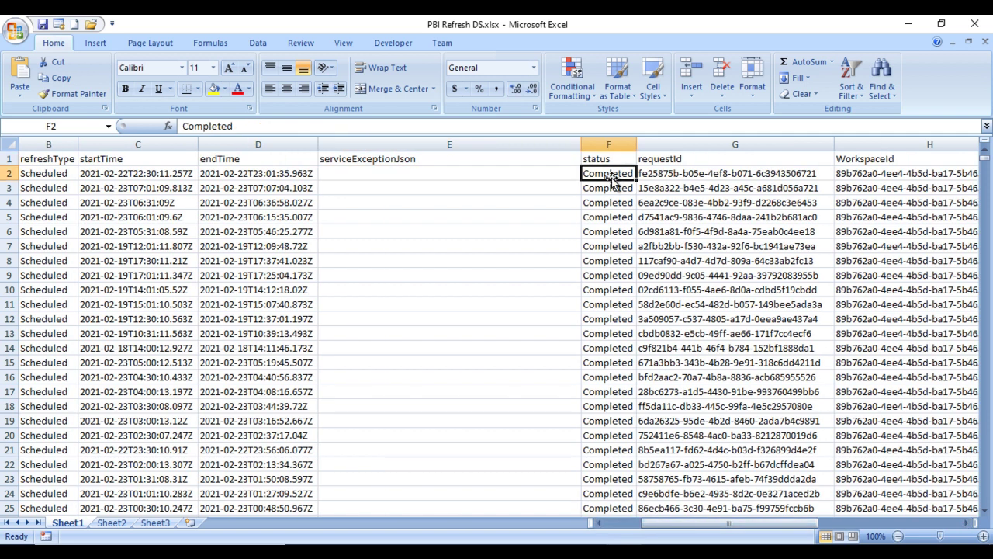
click(967, 527)
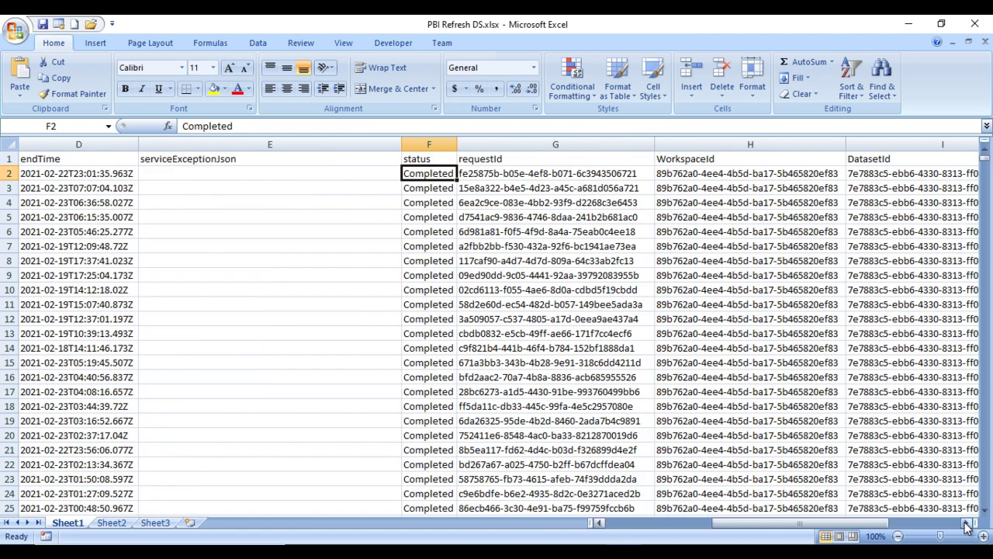
Examine the WorkspaceId, DatasetId and Name columns of the refresh workbook and return to the project folder.
drag(272, 159, 277, 281)
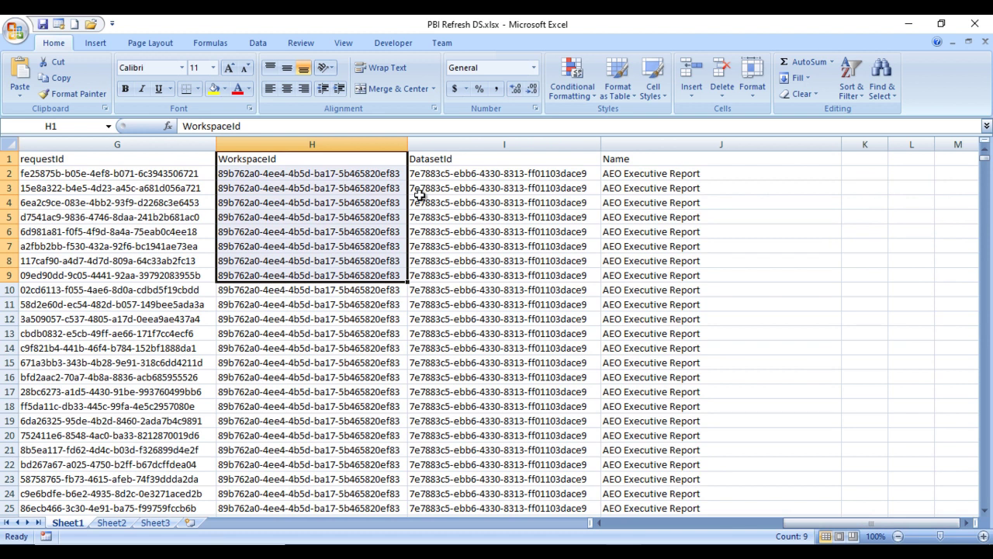
drag(458, 158, 478, 263)
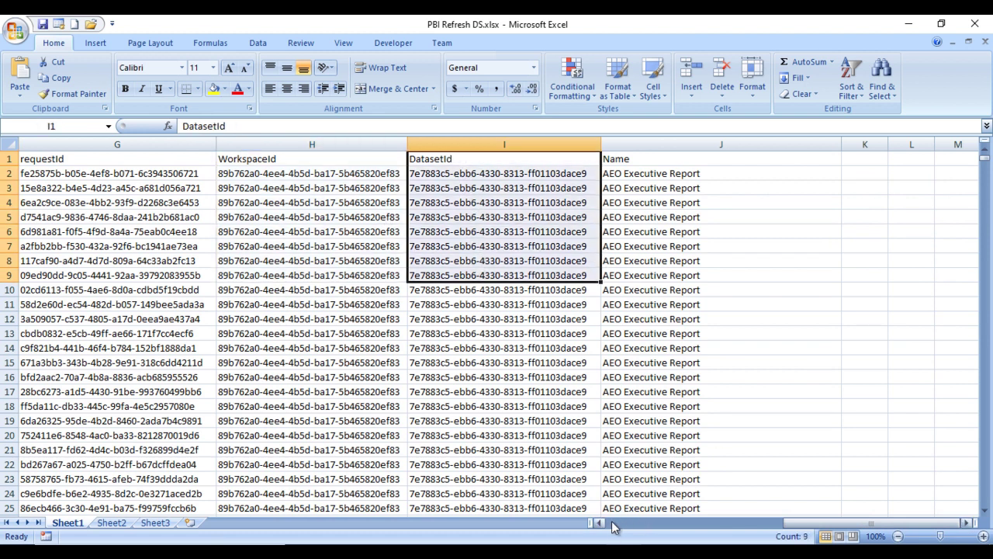
click(635, 159)
click(660, 243)
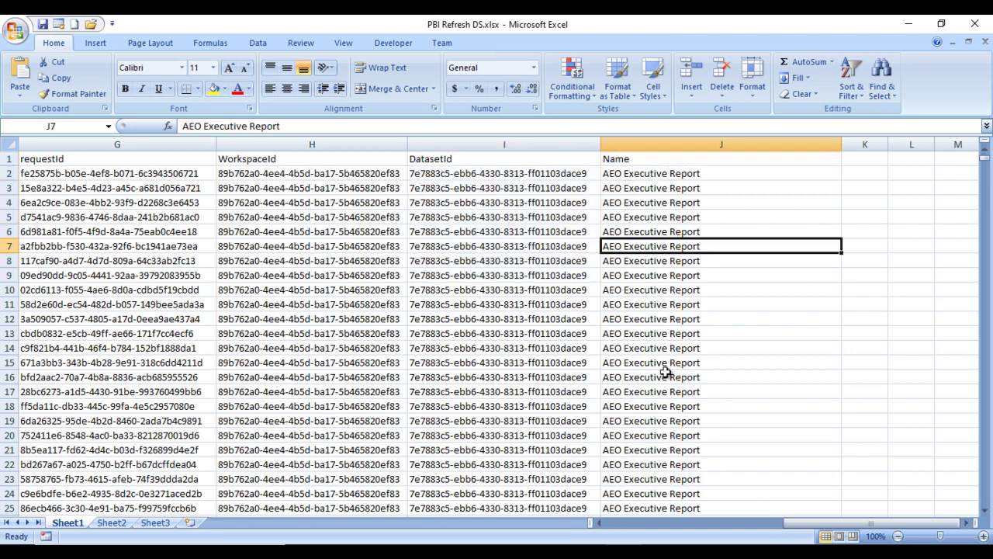
click(613, 523)
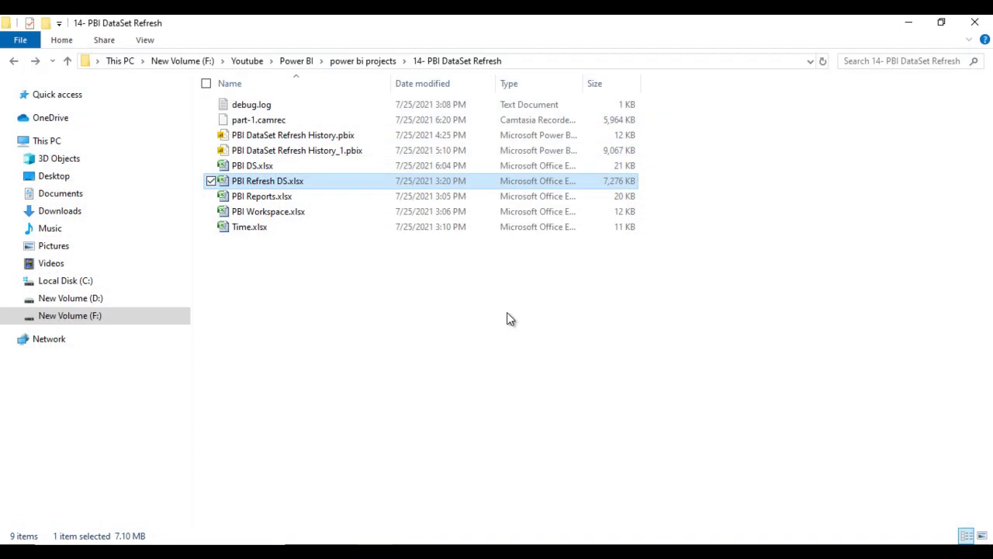
Open PBI Workspace.xlsx from the project folder and examine its Name, Id, IsReadOnly and remaining column headers.
click(327, 211)
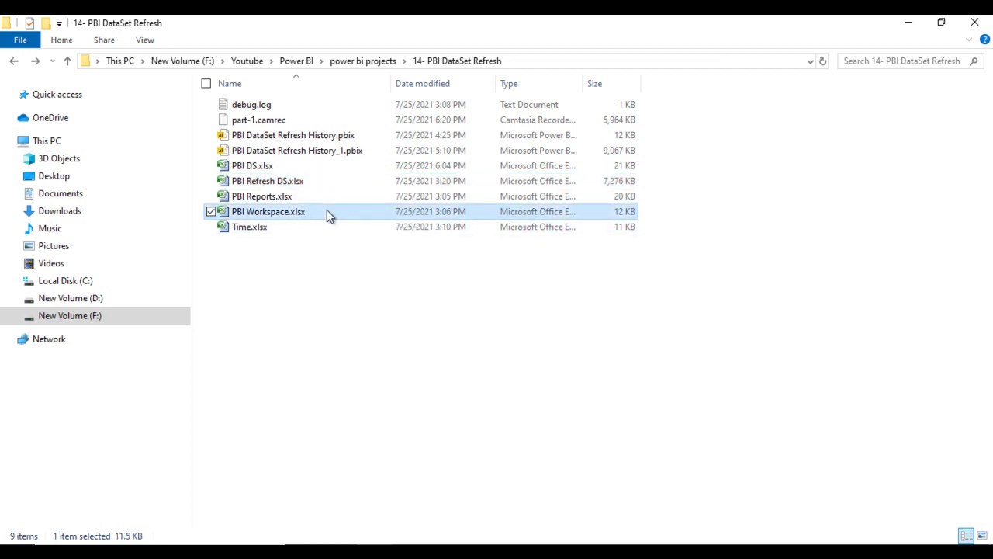
click(312, 200)
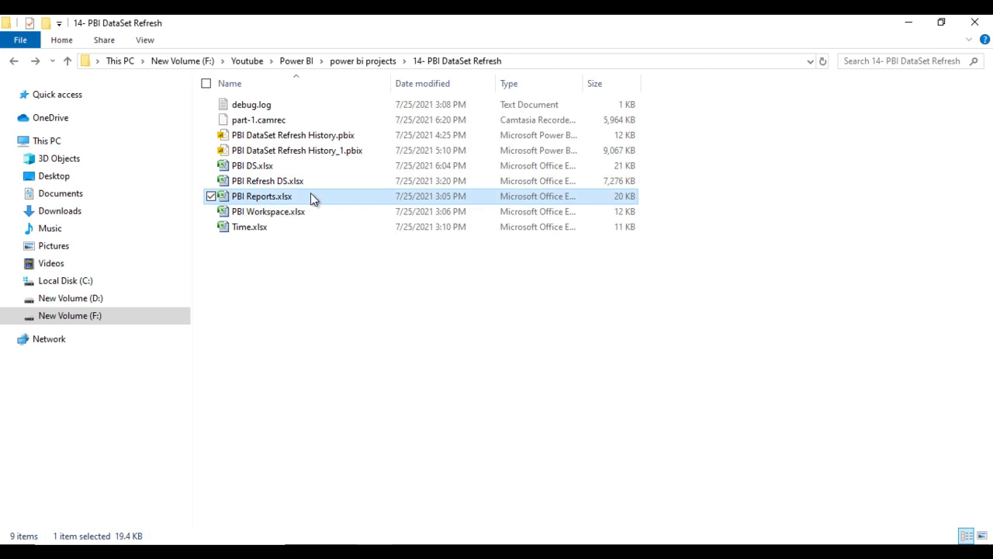
click(291, 169)
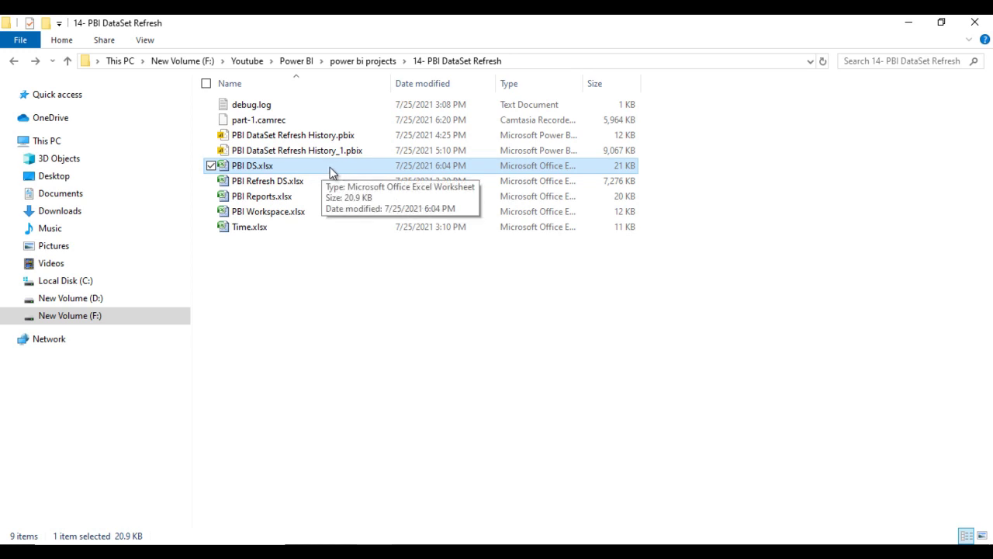
double_click(322, 211)
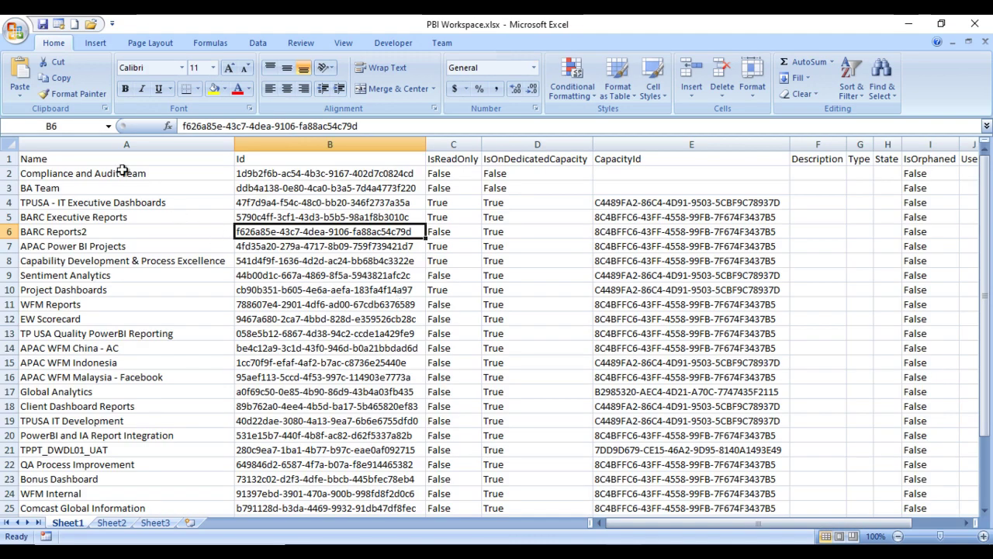
click(78, 161)
click(289, 159)
click(456, 159)
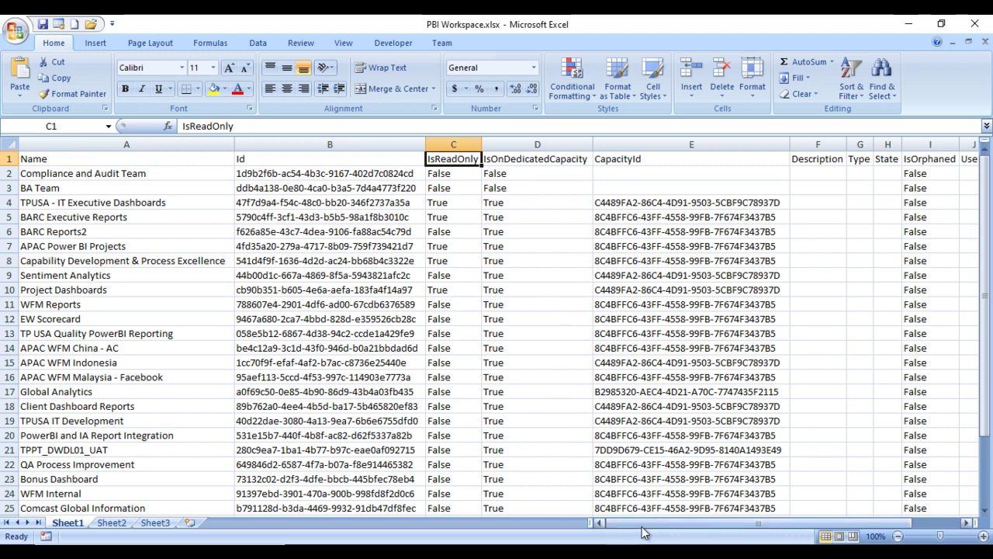
drag(641, 533, 674, 529)
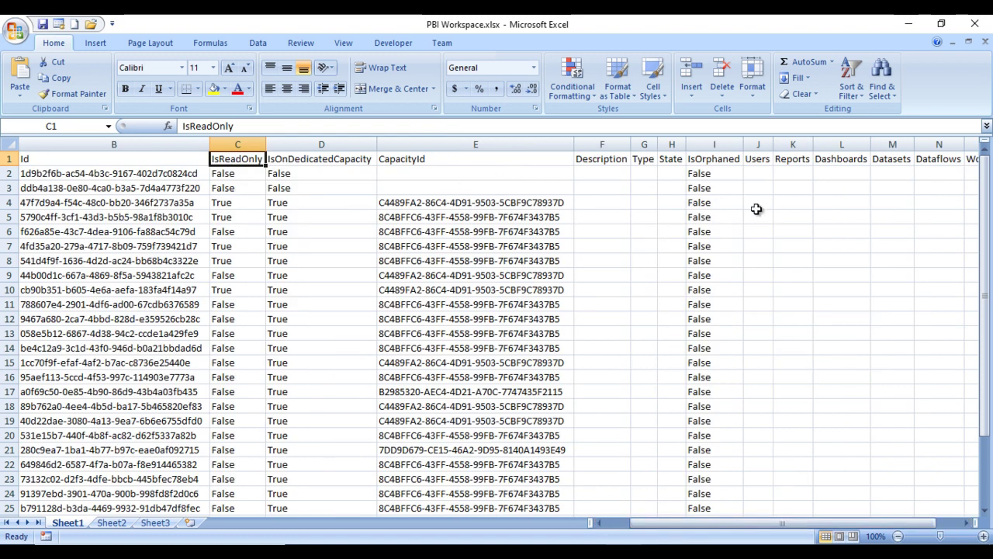
Examine the remaining columns of PBI Workspace.xlsx through Workbooks, review the workspace names, and close the workbook.
click(966, 525)
click(966, 524)
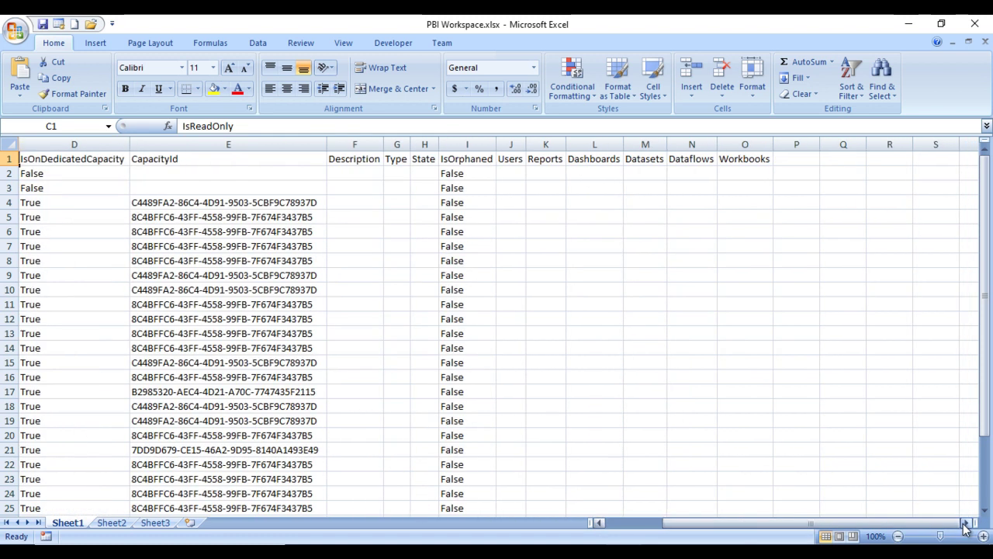
click(602, 527)
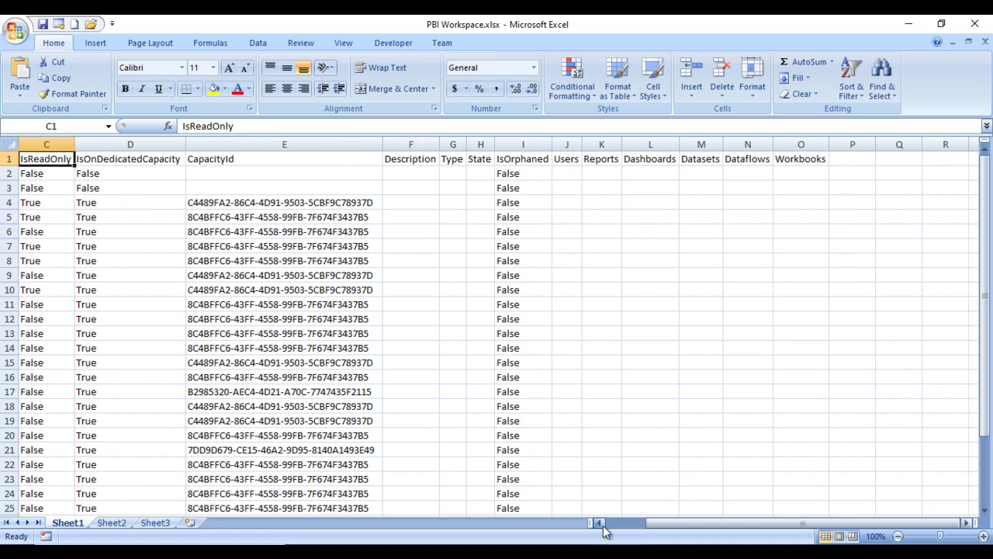
click(602, 527)
click(603, 526)
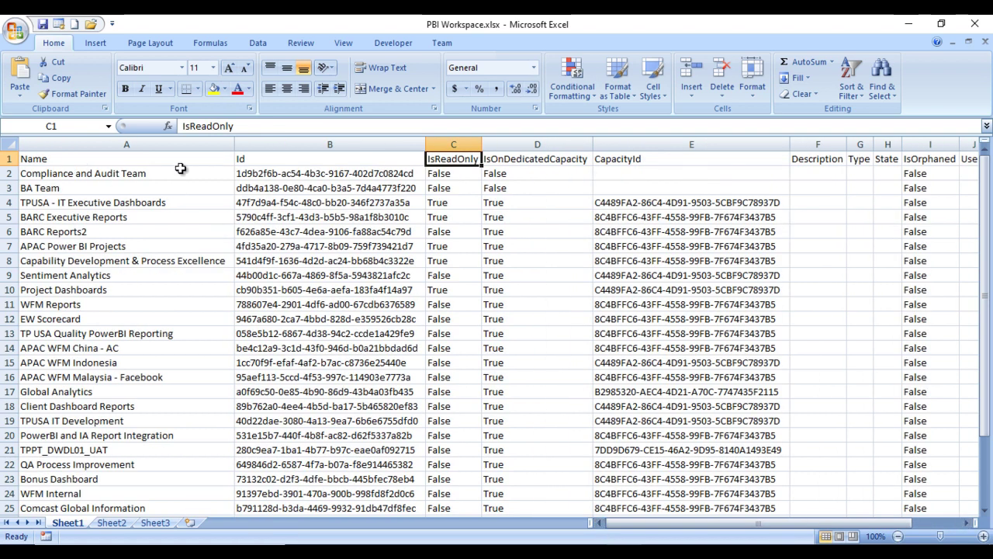
click(93, 218)
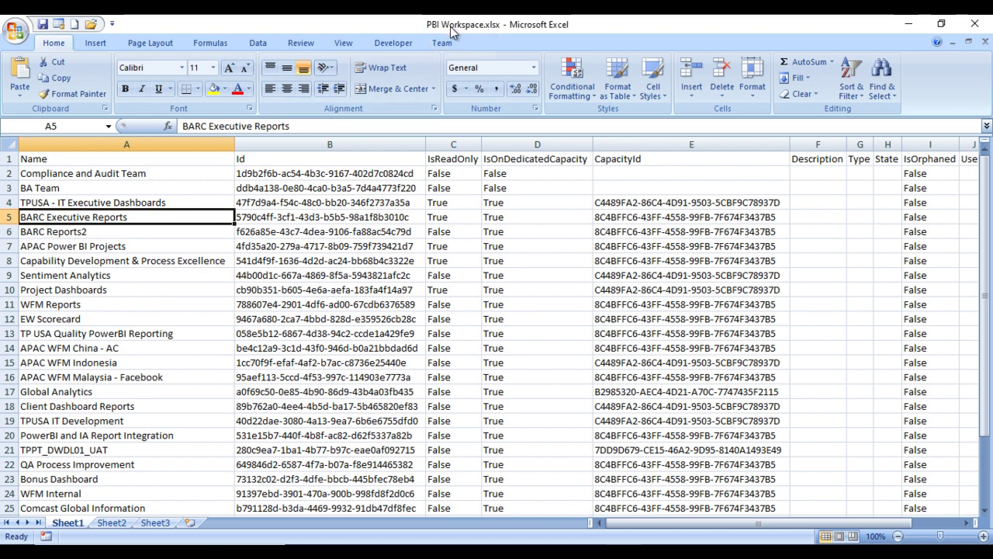
click(975, 23)
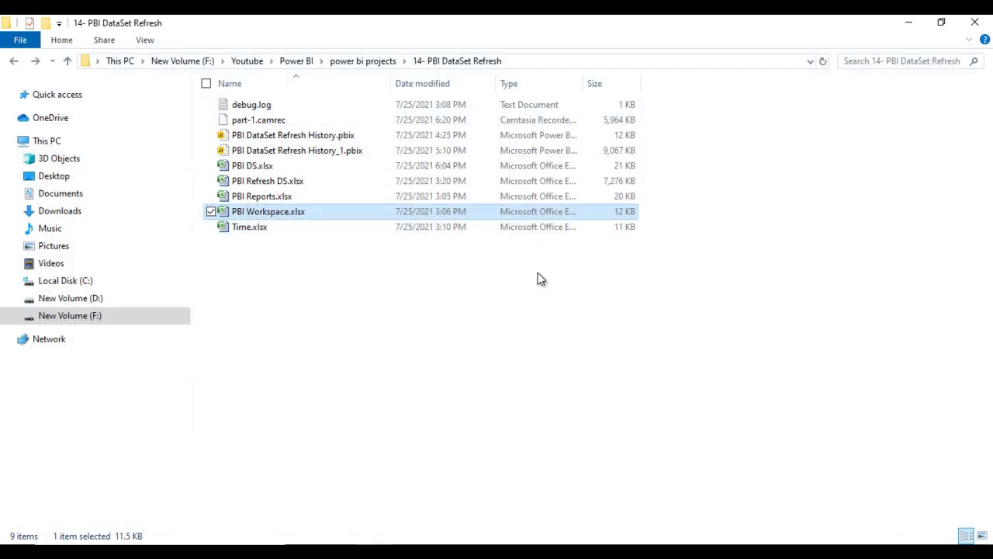
Switch to the blank PBI DataSet Refresh History file in Power BI Desktop and load Sheet1 from PBI Refresh DS.xlsx.
click(625, 518)
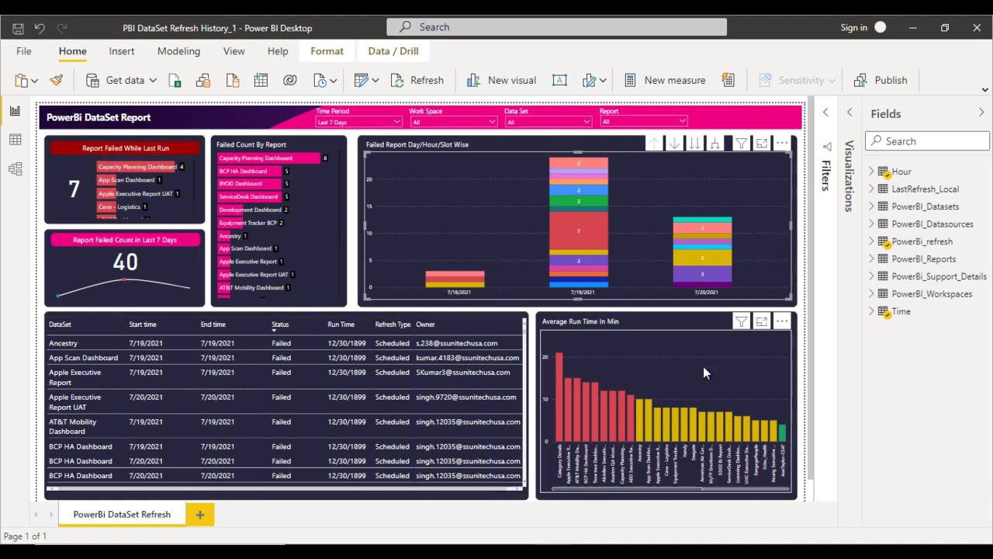
click(468, 481)
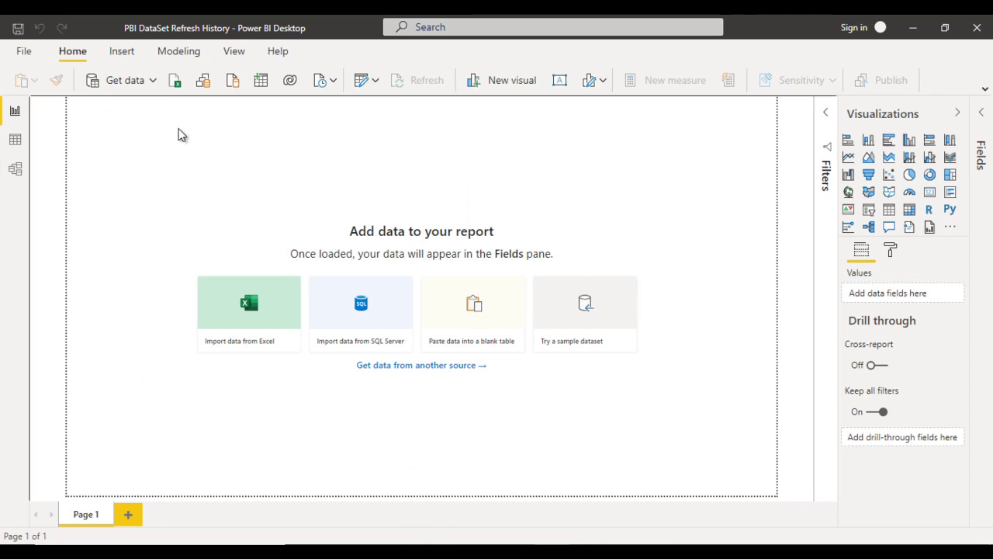
click(237, 316)
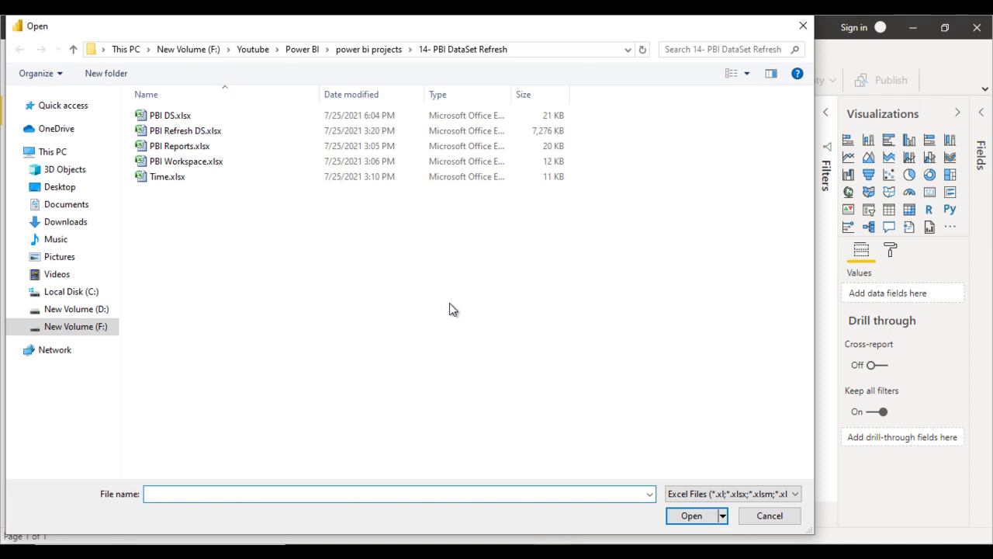
click(185, 131)
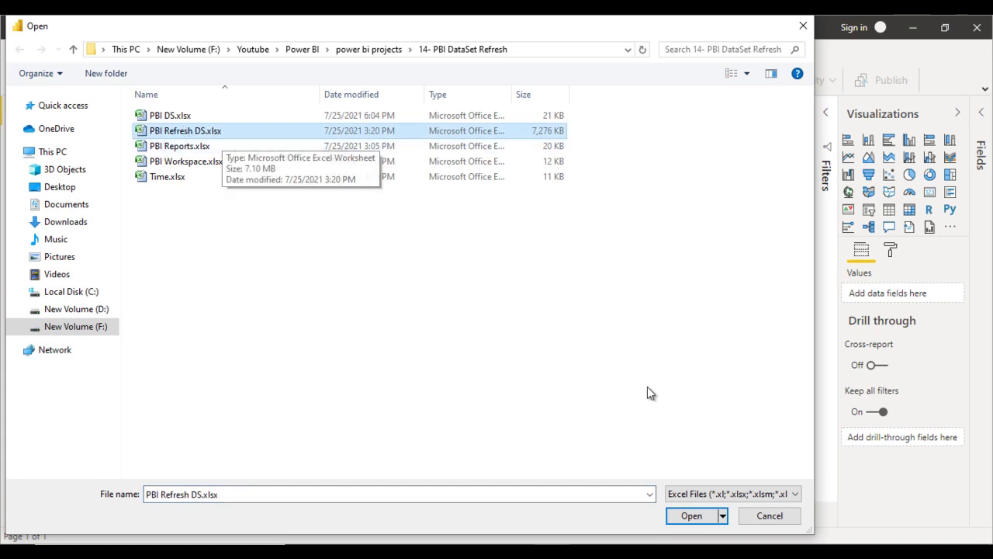
click(688, 515)
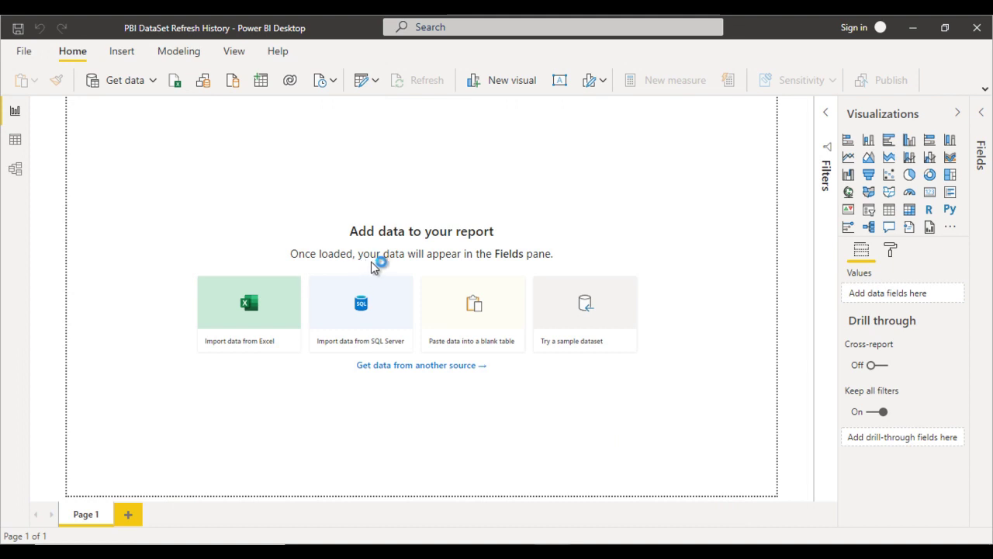
click(221, 148)
click(221, 146)
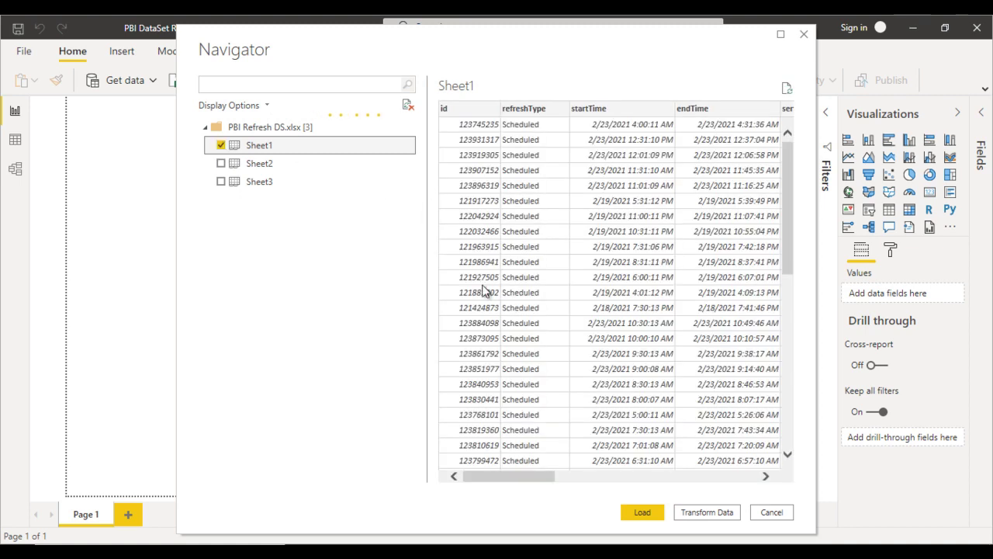
drag(489, 476, 430, 454)
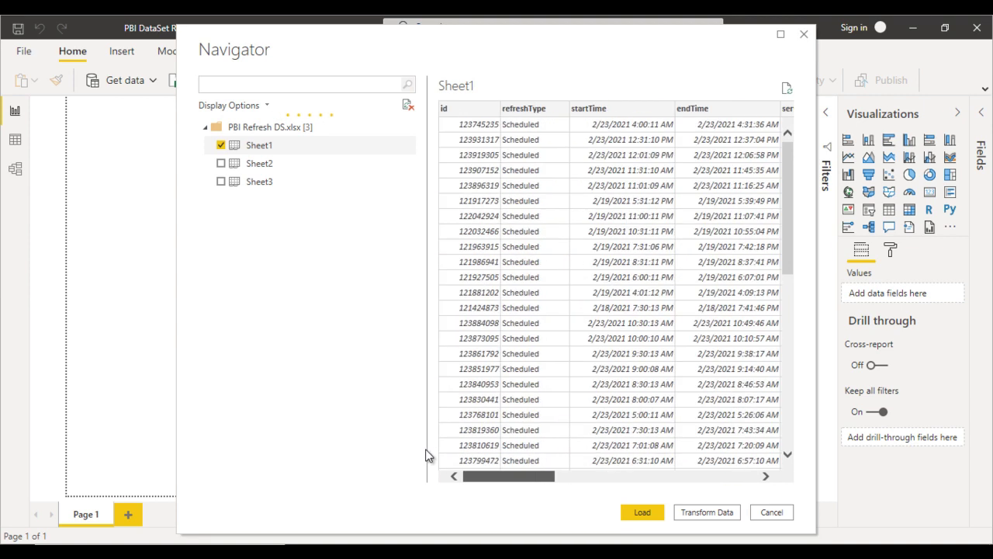
click(643, 511)
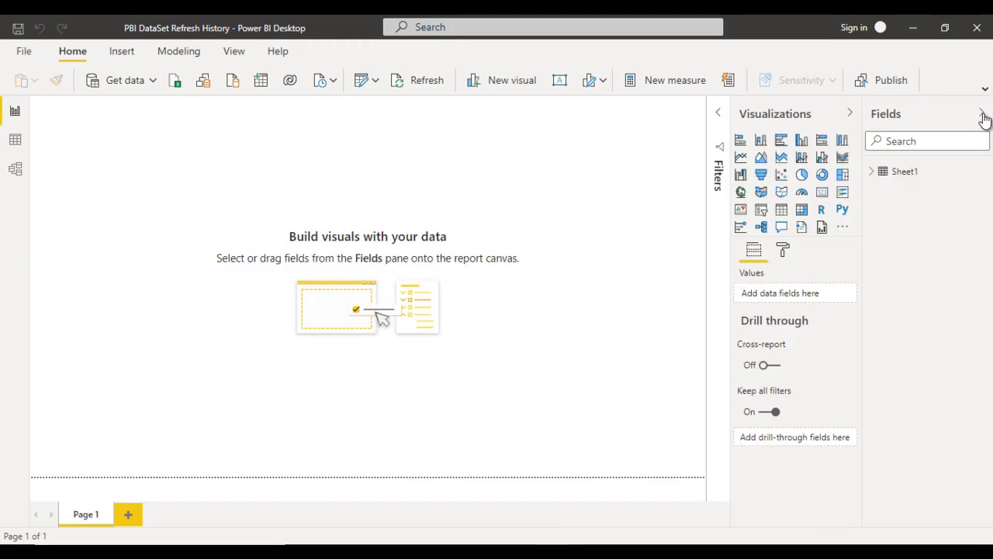
Rename the loaded Sheet1 table as PBI Refresh.
click(913, 177)
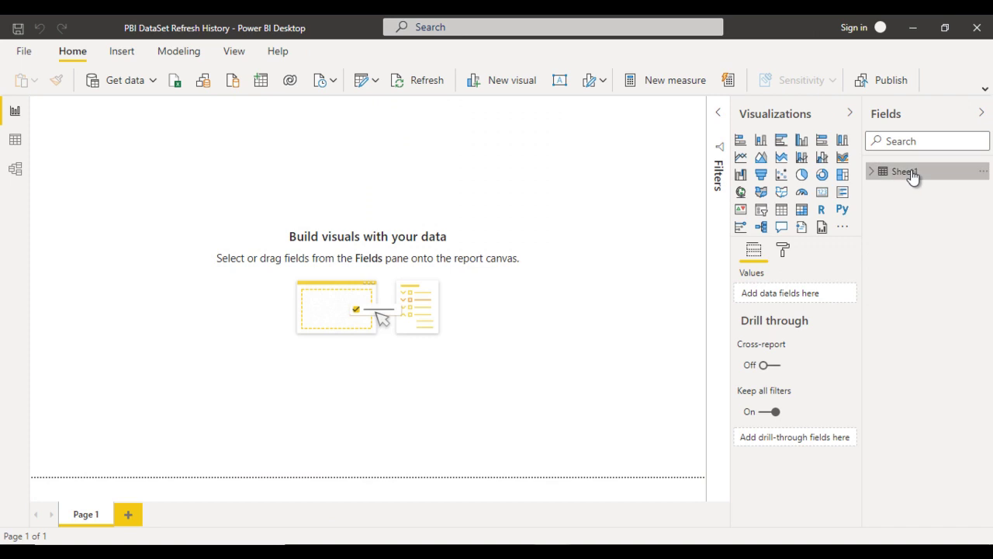
double_click(912, 172)
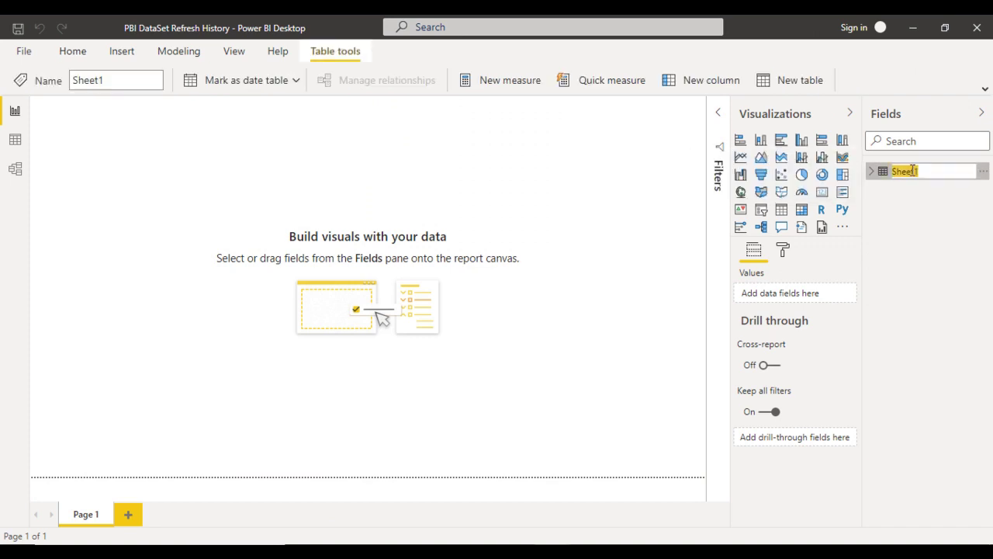
text(PBI Refres)
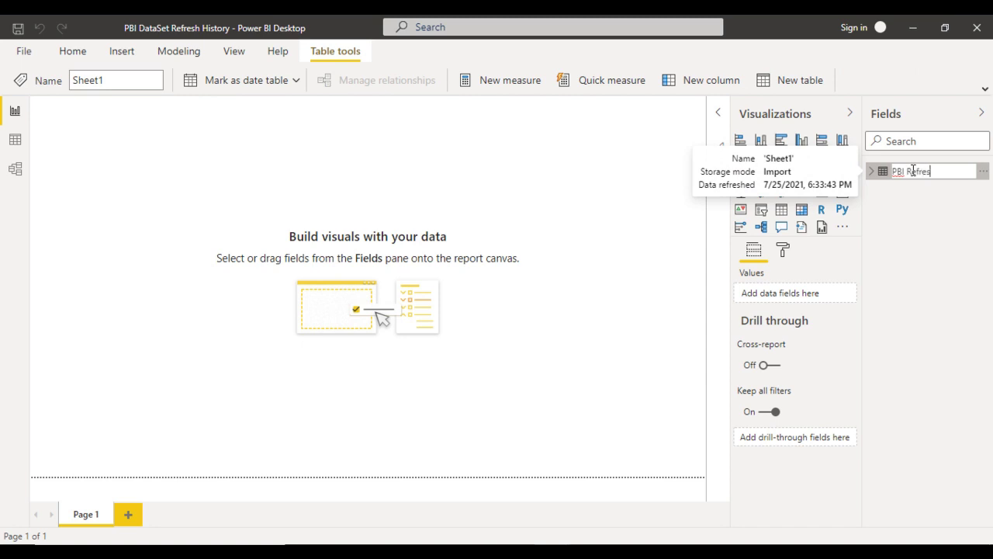
text(h)
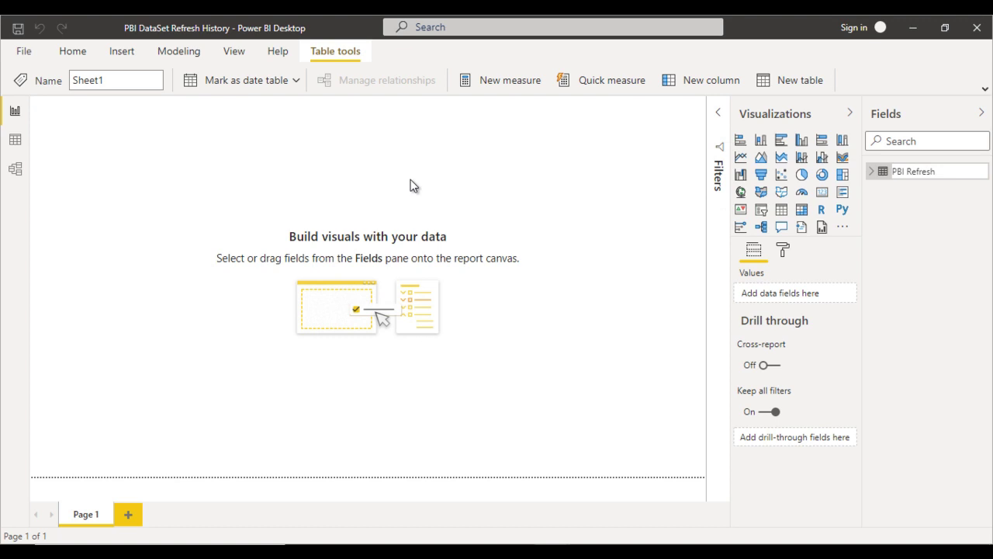
Import Sheet1 of the PBI Reports.xlsx workbook into the report's data model.
click(74, 53)
click(177, 82)
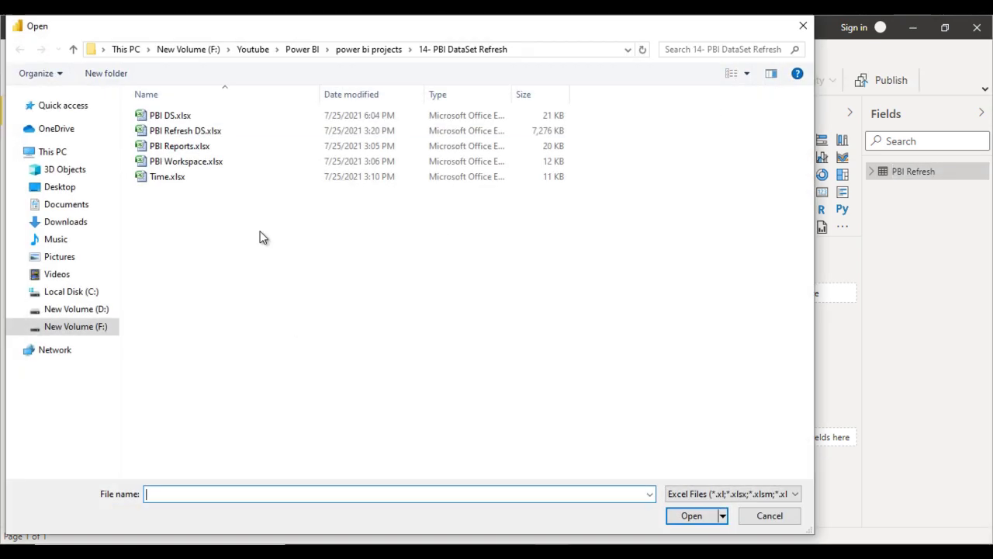
click(205, 161)
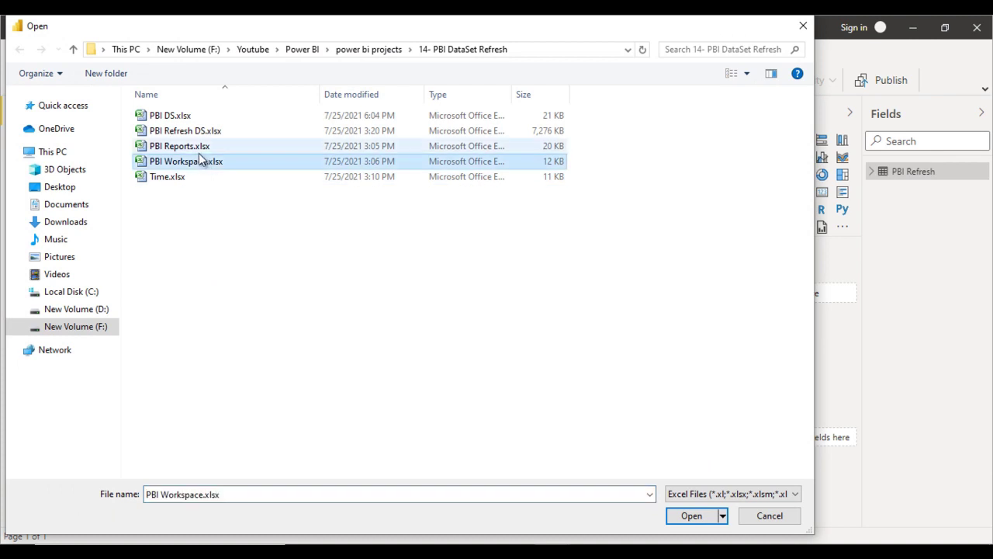
click(198, 149)
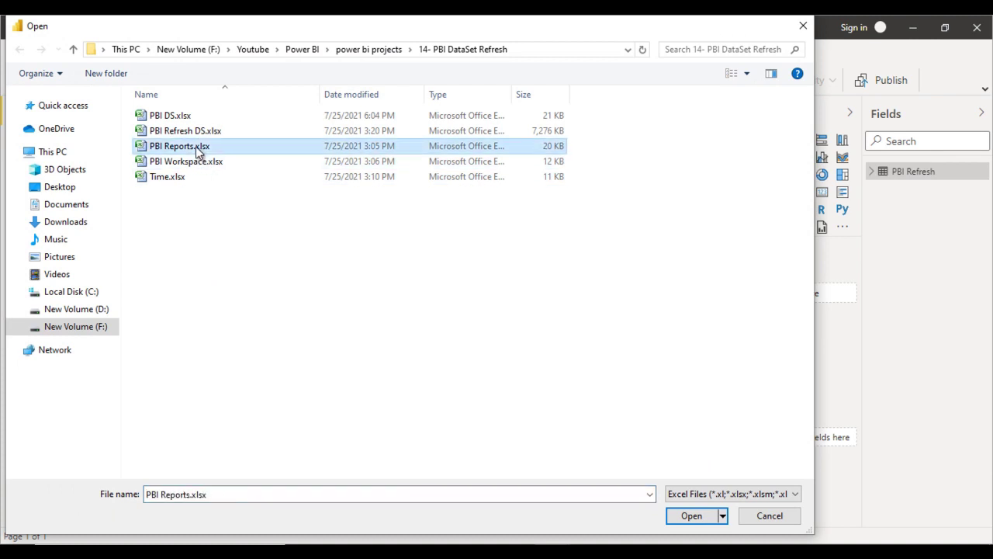
click(686, 520)
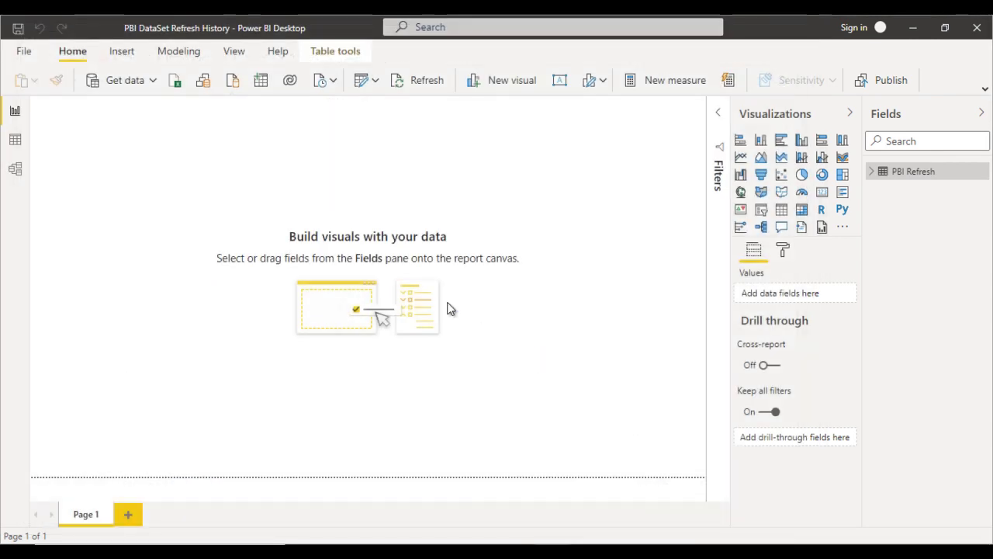
click(221, 146)
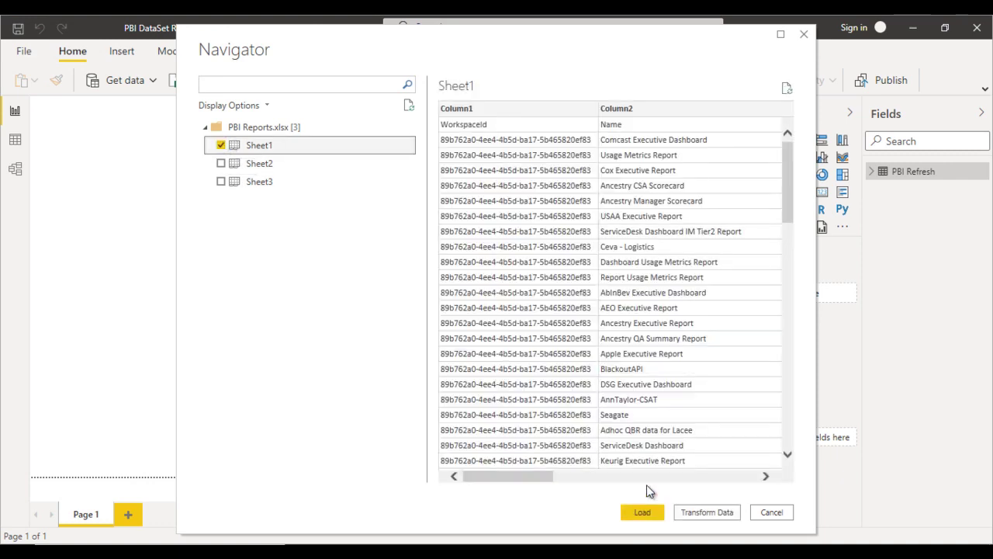
click(643, 514)
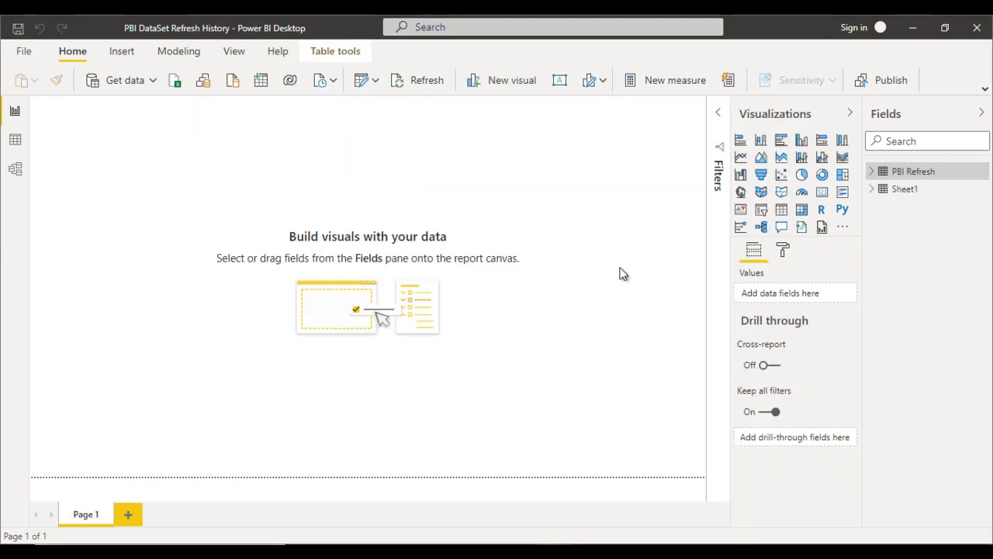
Rename the newly imported Sheet1 table as PBI Reports.
double_click(908, 189)
text(PBI Reports)
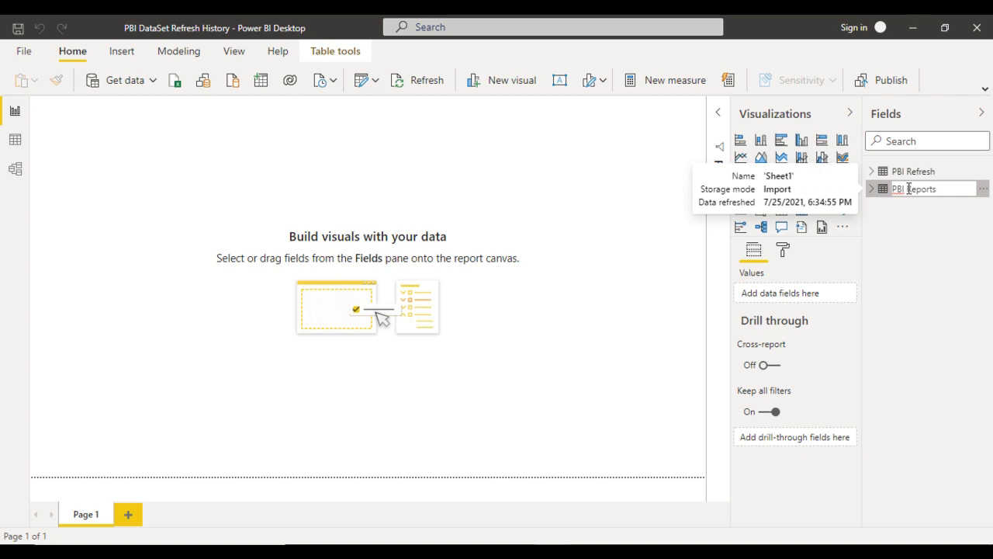
key(Return)
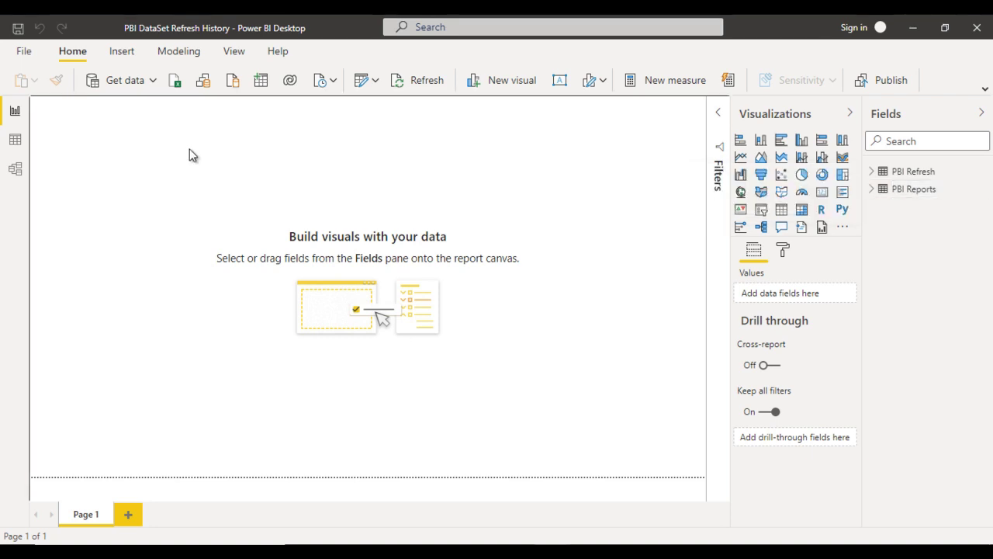
Check the column names of both loaded tables and promote the first row of PBI Reports to headers in Power Query Editor.
click(15, 140)
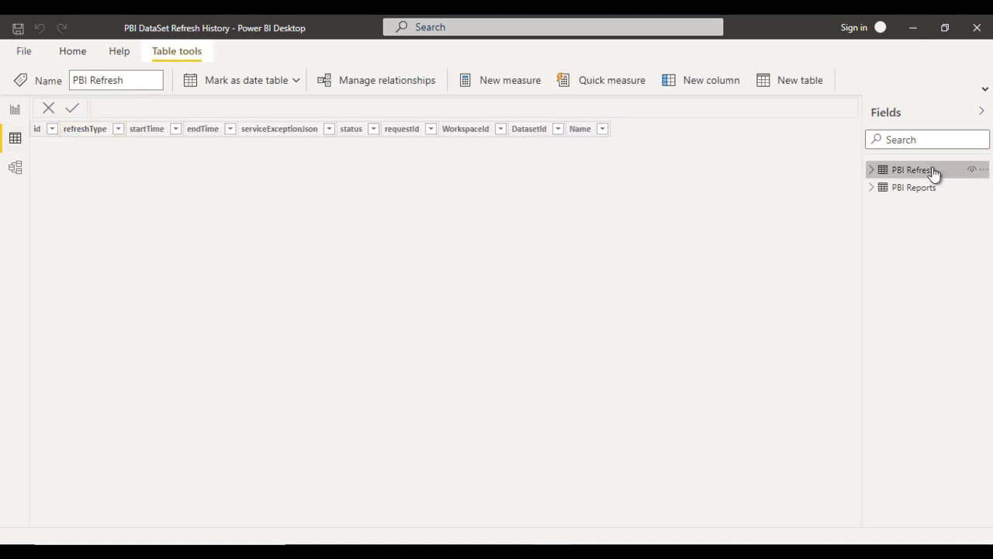
click(103, 132)
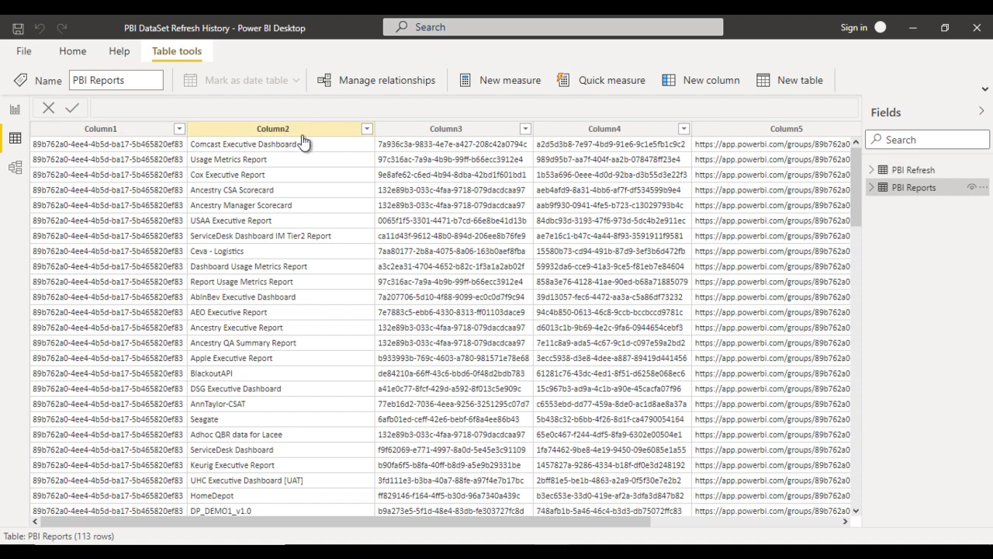
click(71, 52)
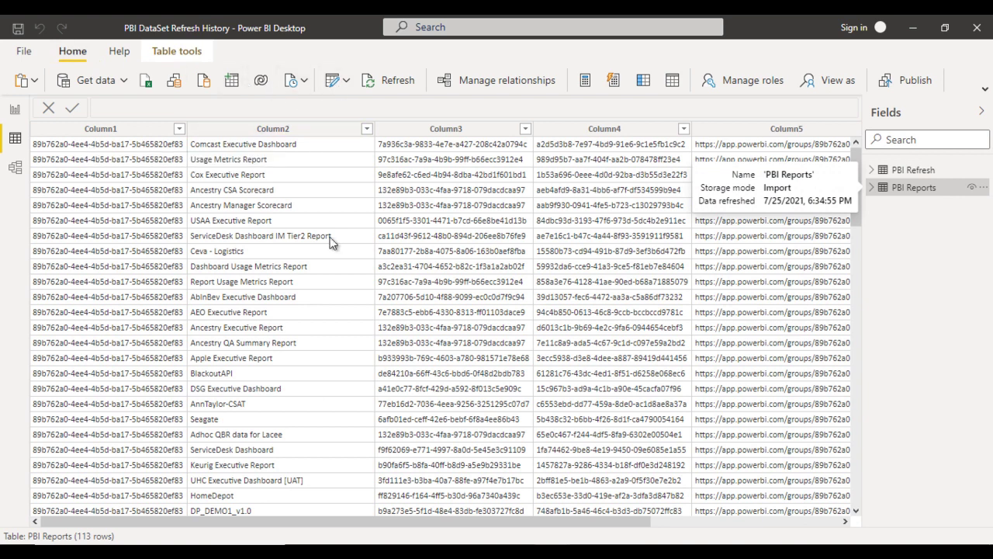
click(348, 80)
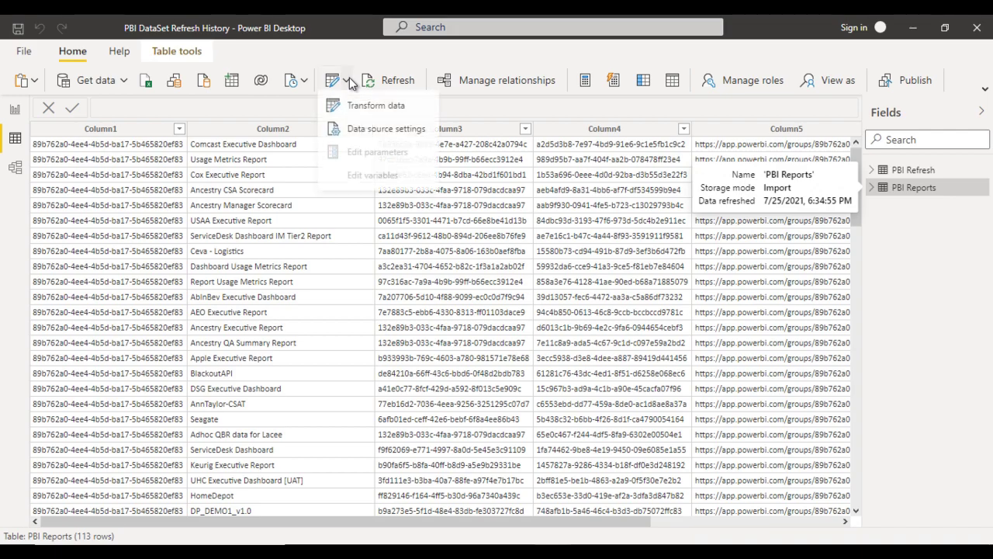
click(396, 110)
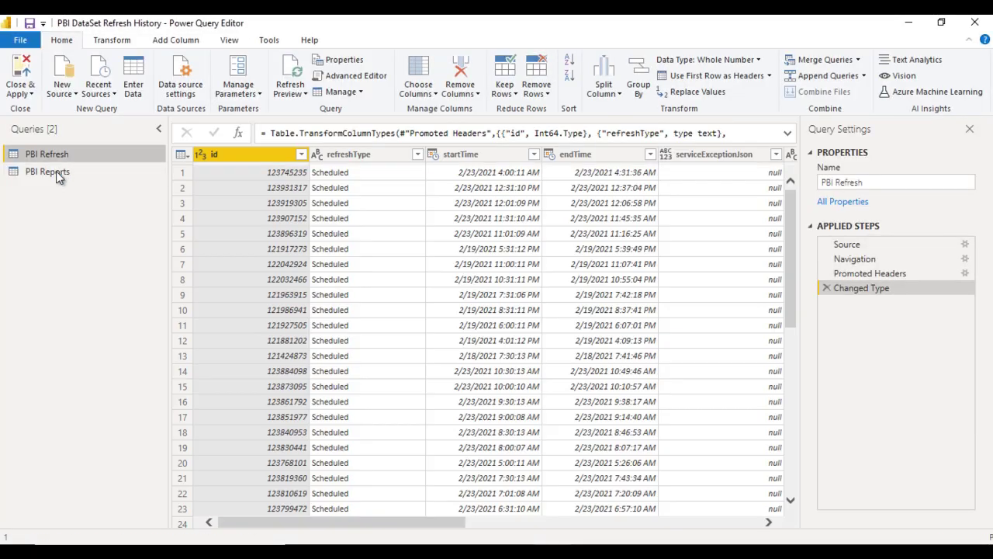
click(55, 171)
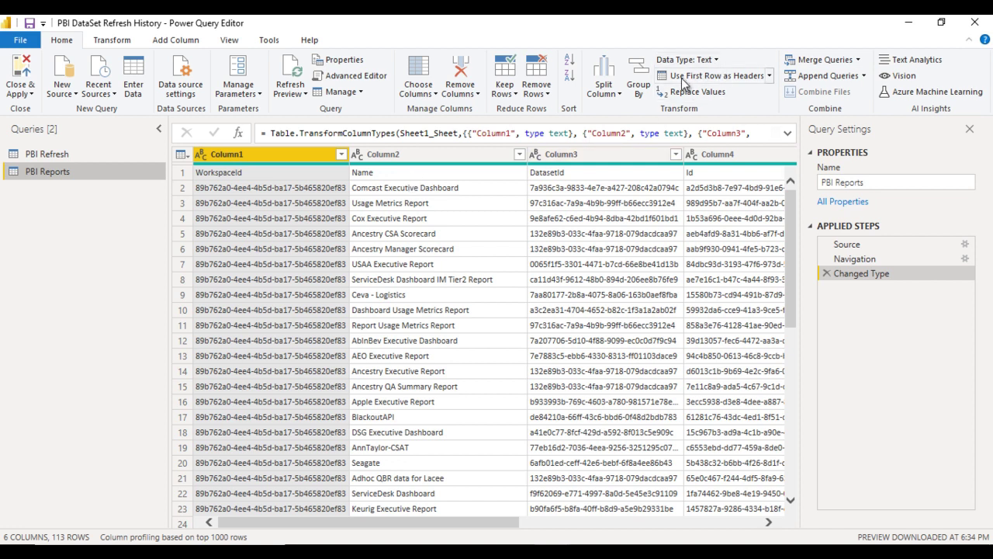
click(723, 79)
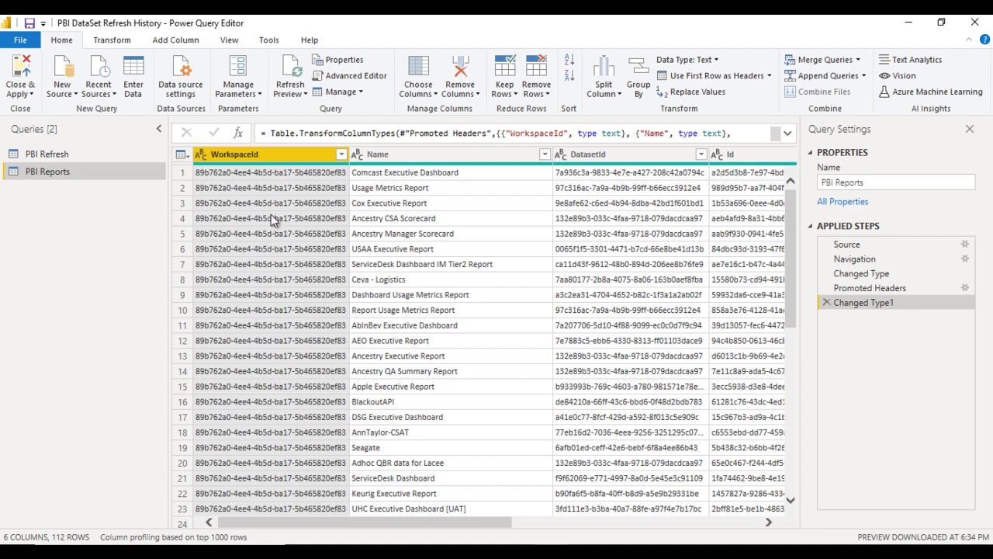
Apply the query changes, close Power Query Editor and return to the report canvas.
click(20, 92)
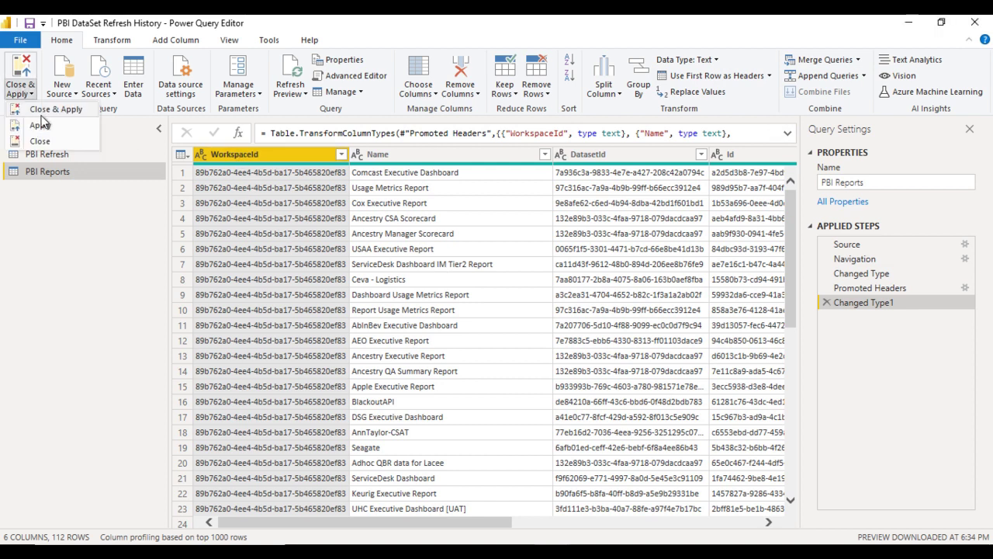
click(47, 109)
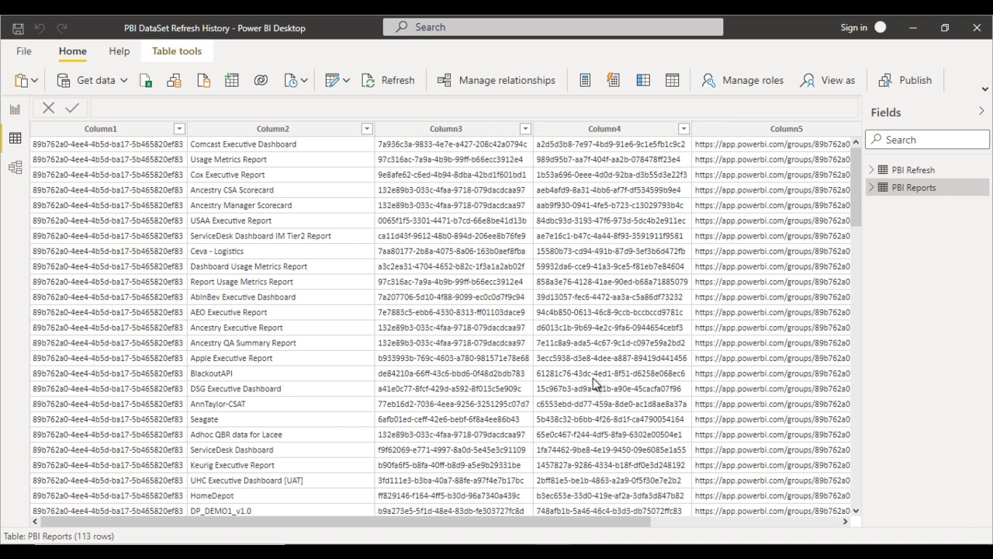
click(15, 109)
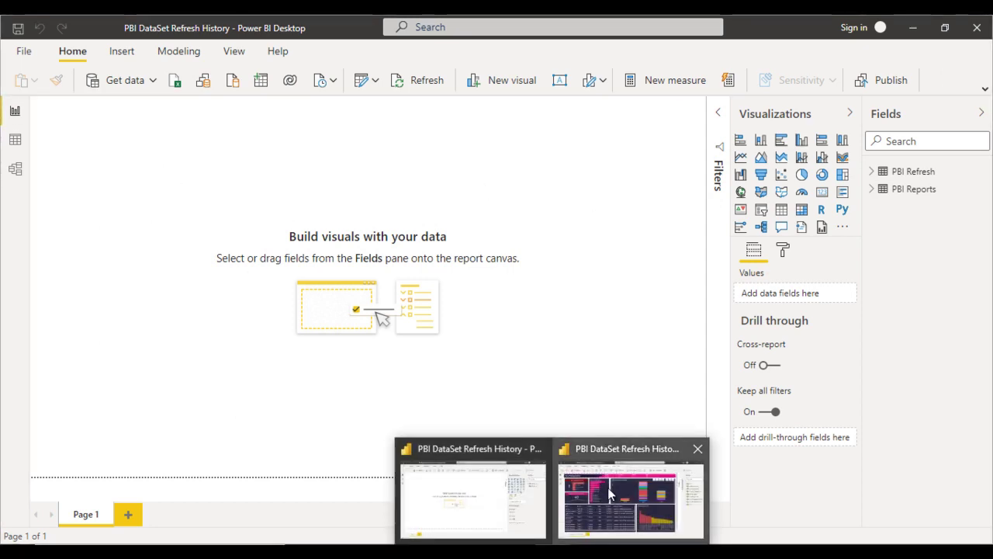
Copy the header banner image from the finished PBI DataSet Refresh History_1 report onto the blank report page and collapse the filters pane.
click(613, 493)
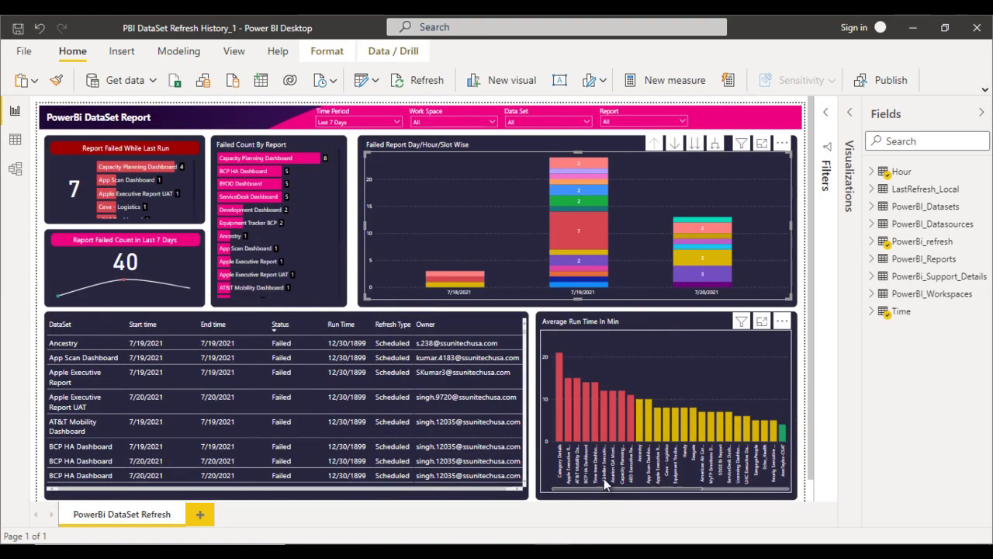
click(241, 127)
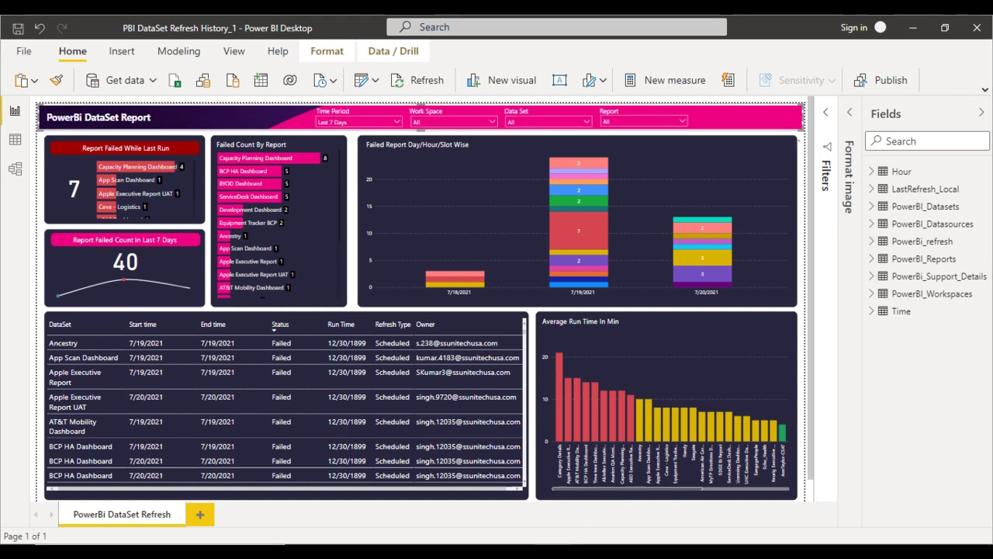
mouse_move(588, 534)
click(494, 509)
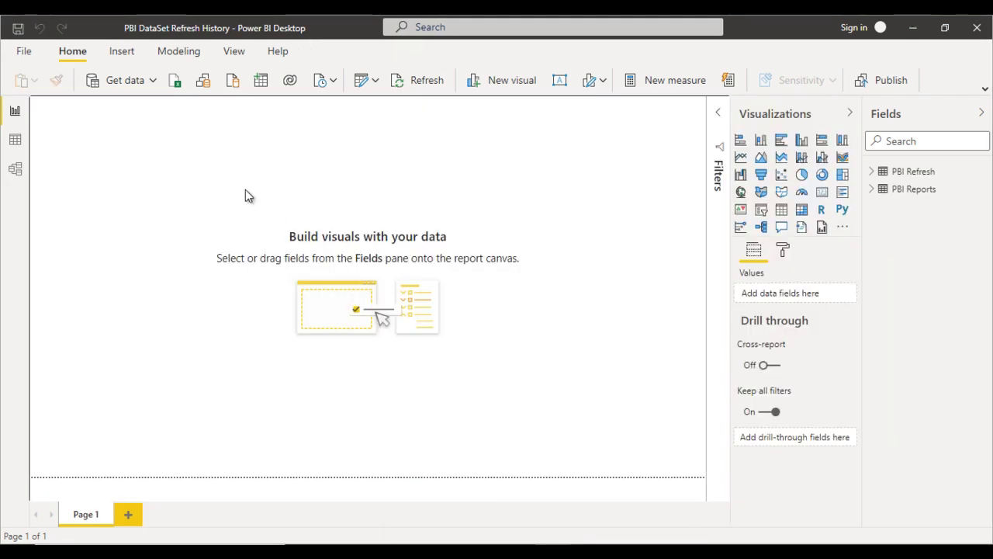
key(ctrl+v)
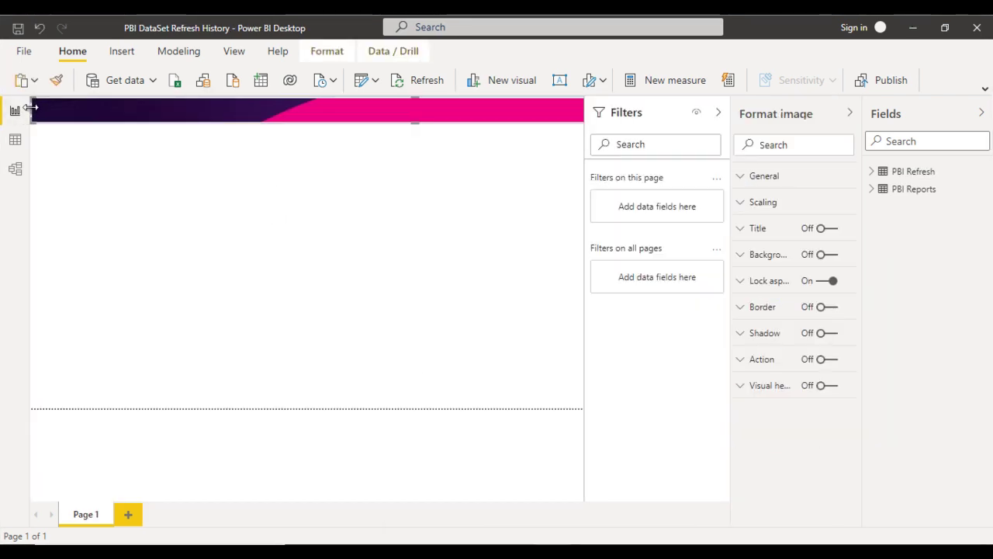
click(718, 113)
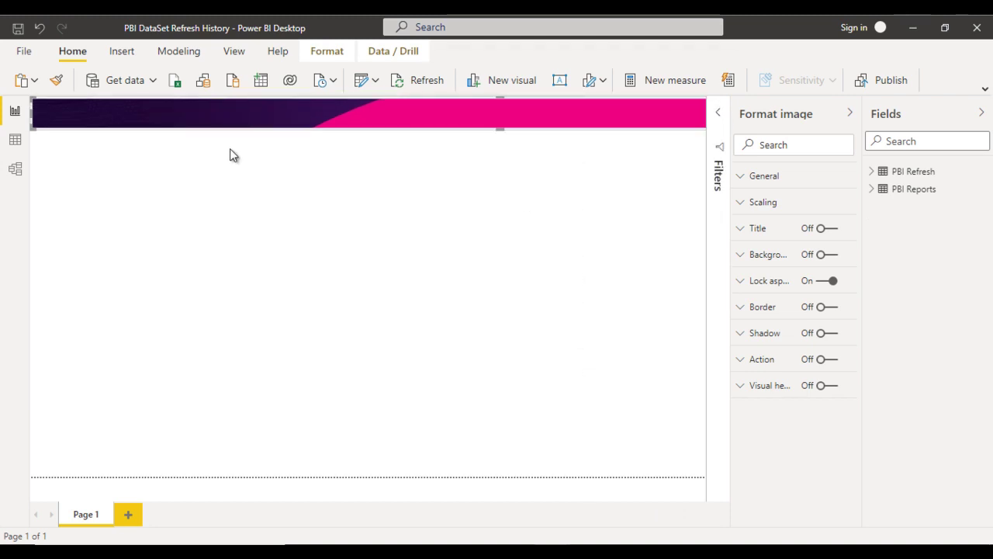
Fit the pasted banner image to the full width of the page along its upper edge.
drag(34, 113, 445, 122)
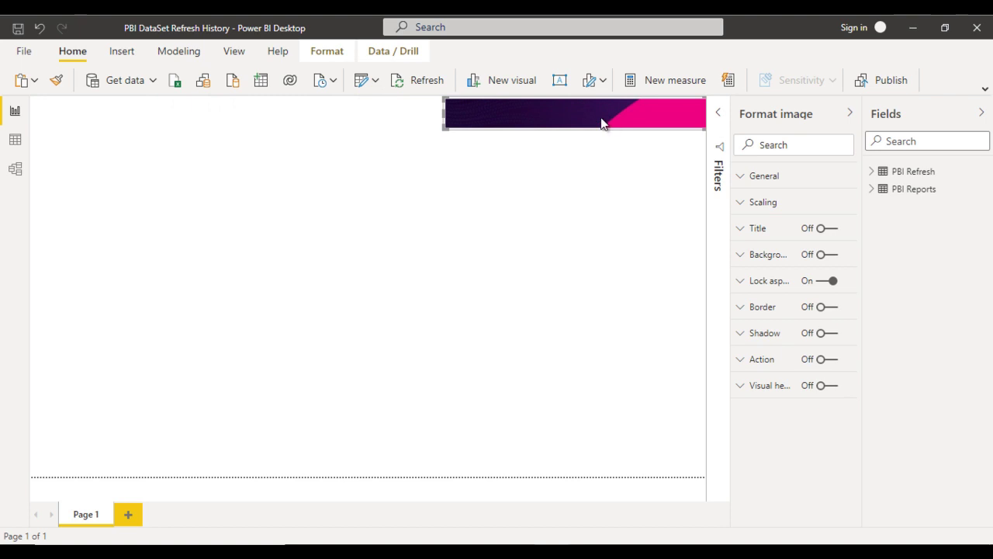
key(ctrl+z)
drag(331, 114, 182, 116)
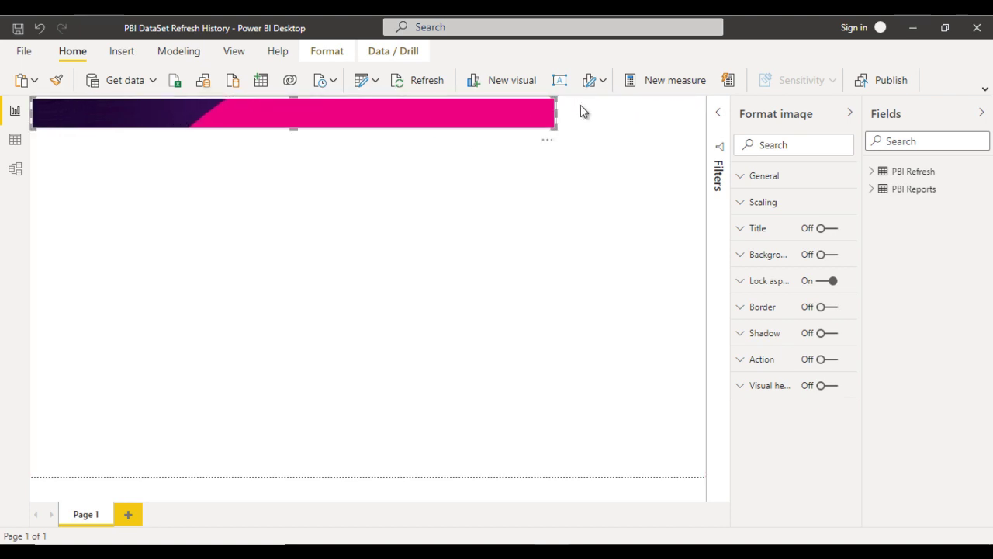
drag(556, 114, 707, 113)
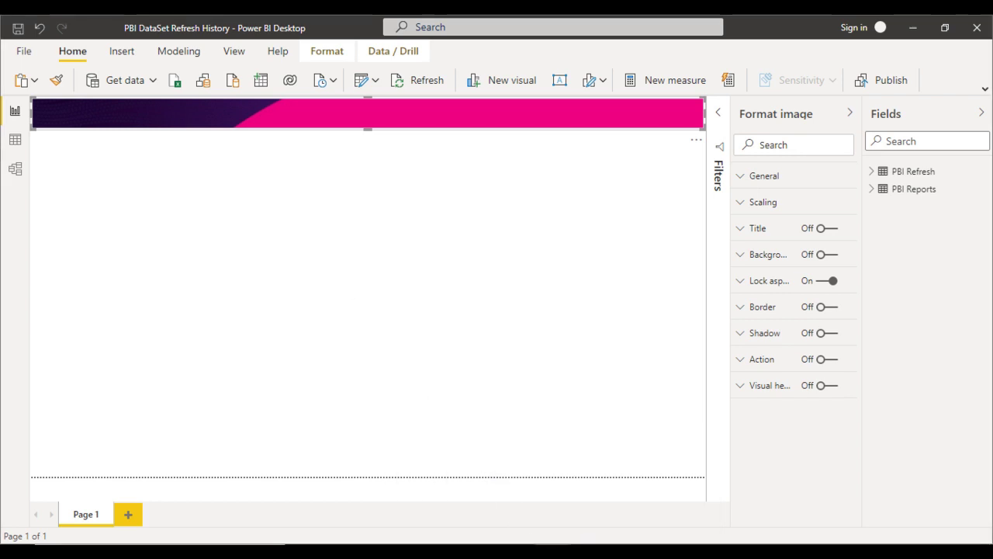
Copy the PowerBi DataSet Report title text box from the finished report onto the new report's banner.
click(629, 492)
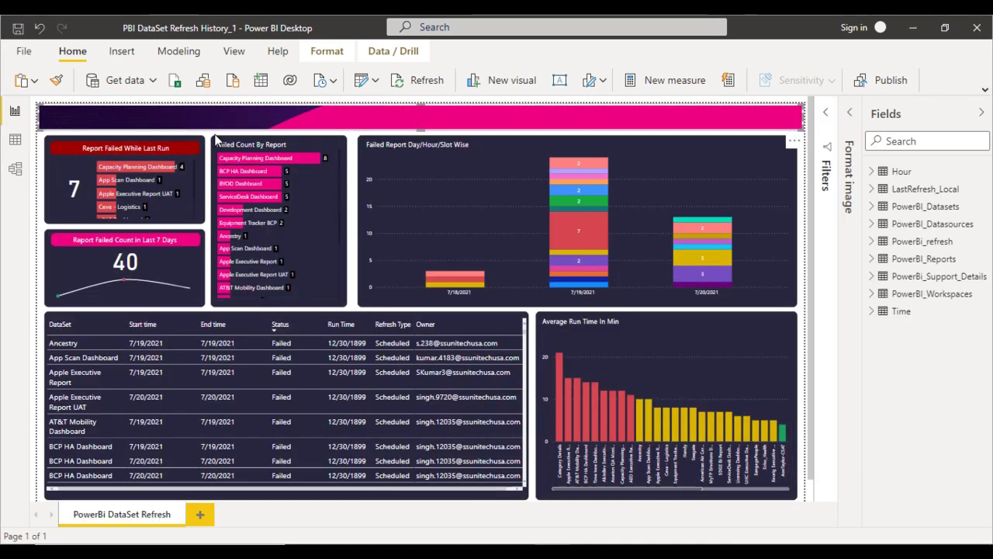
click(388, 153)
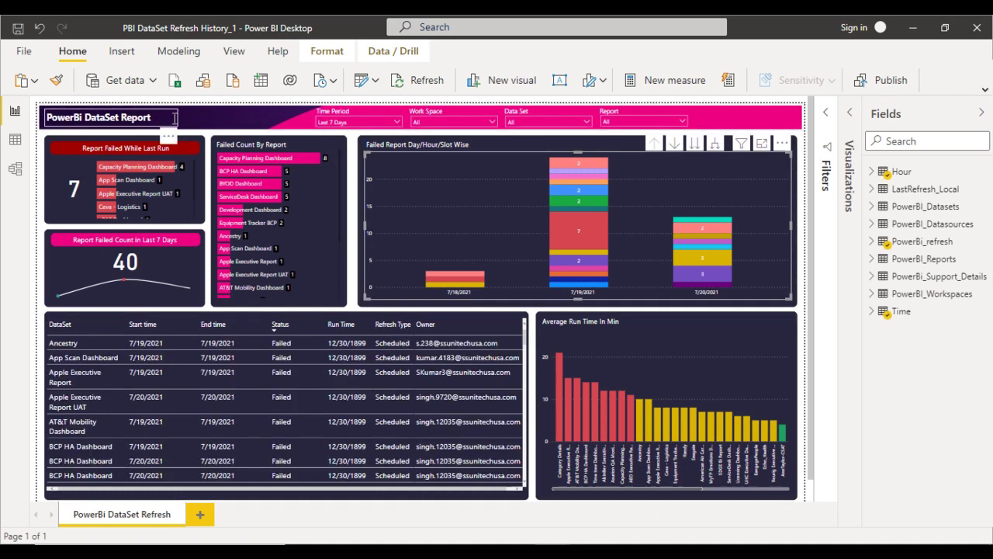
click(177, 115)
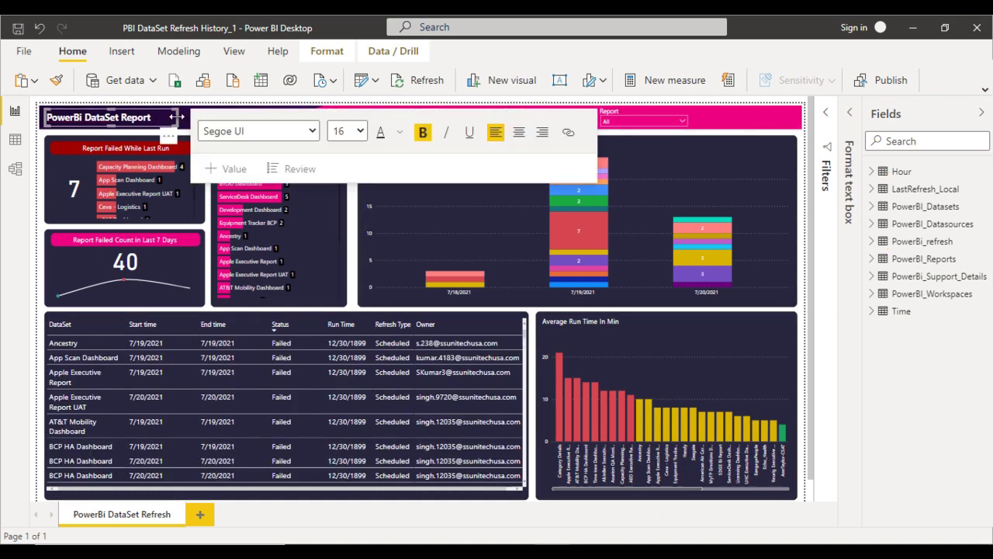
key(alt+Tab)
key(ctrl+v)
click(200, 300)
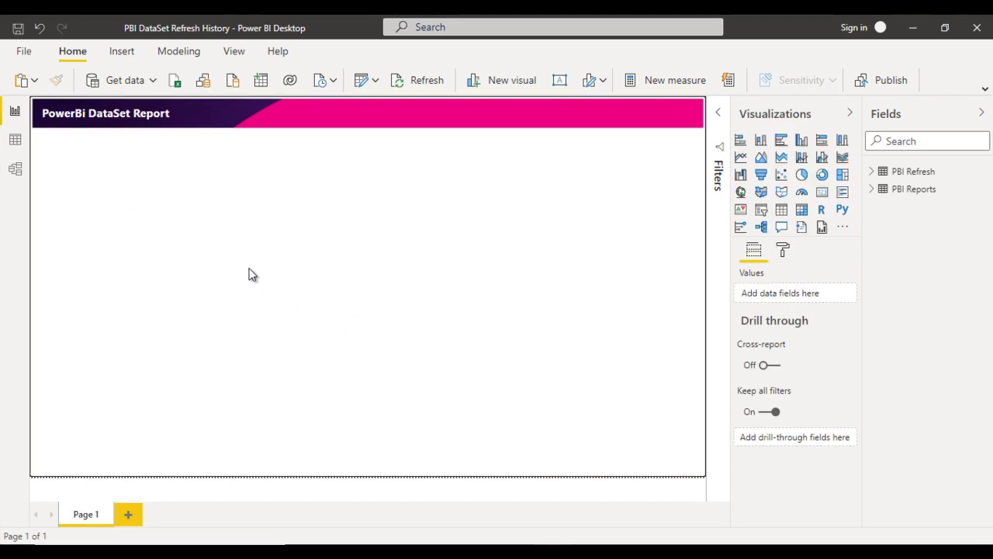
Review the data of both tables and add a calculated column named CompletionTime to the PBI Refresh table.
click(13, 143)
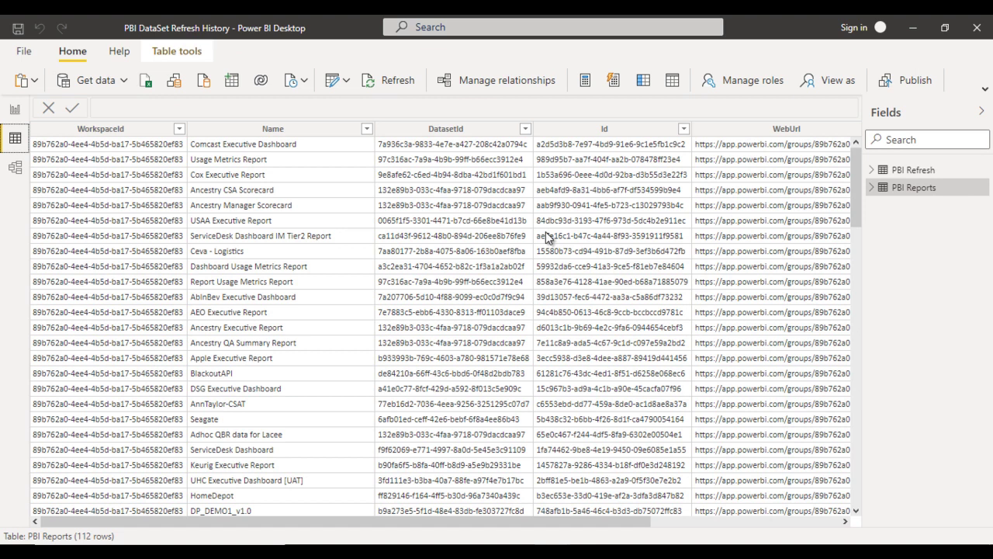
drag(333, 520, 468, 522)
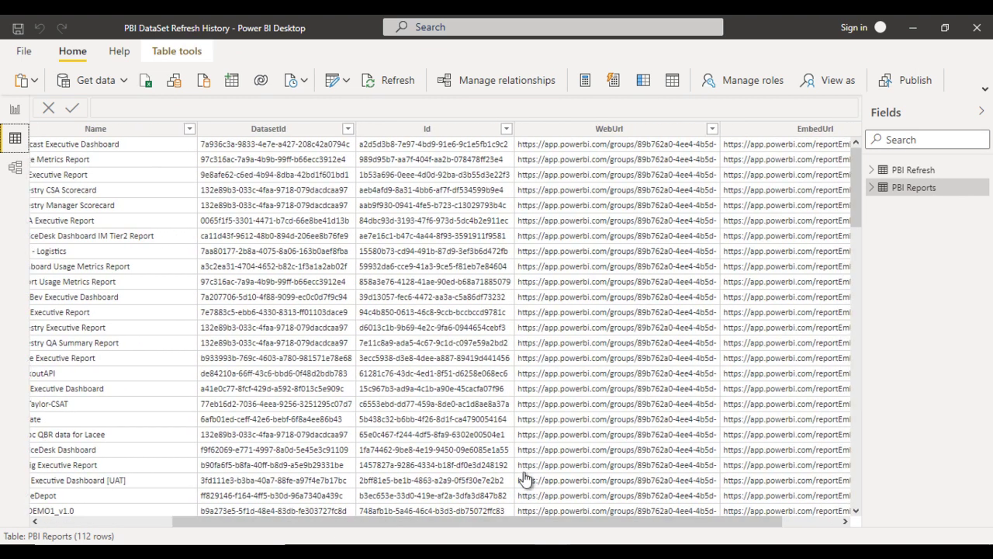
click(916, 169)
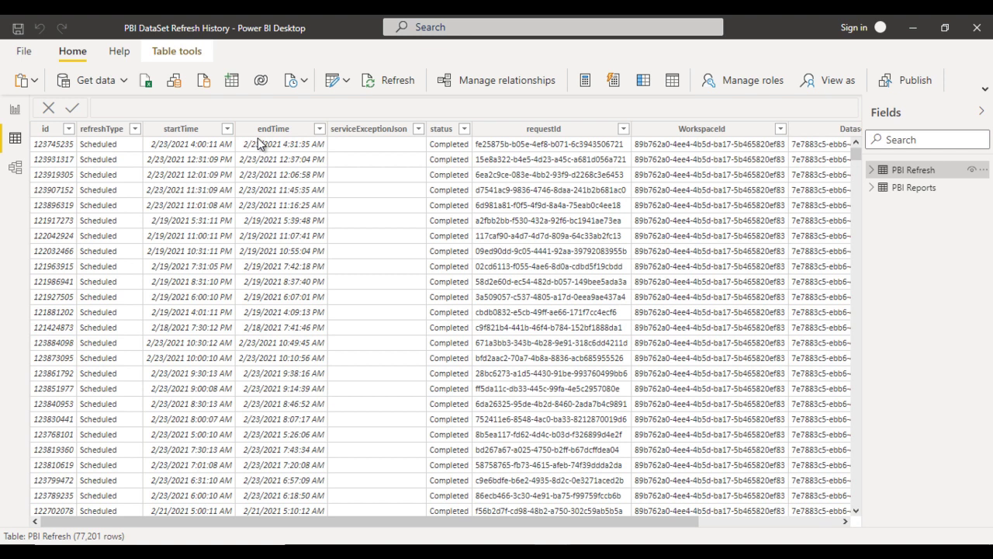
click(645, 82)
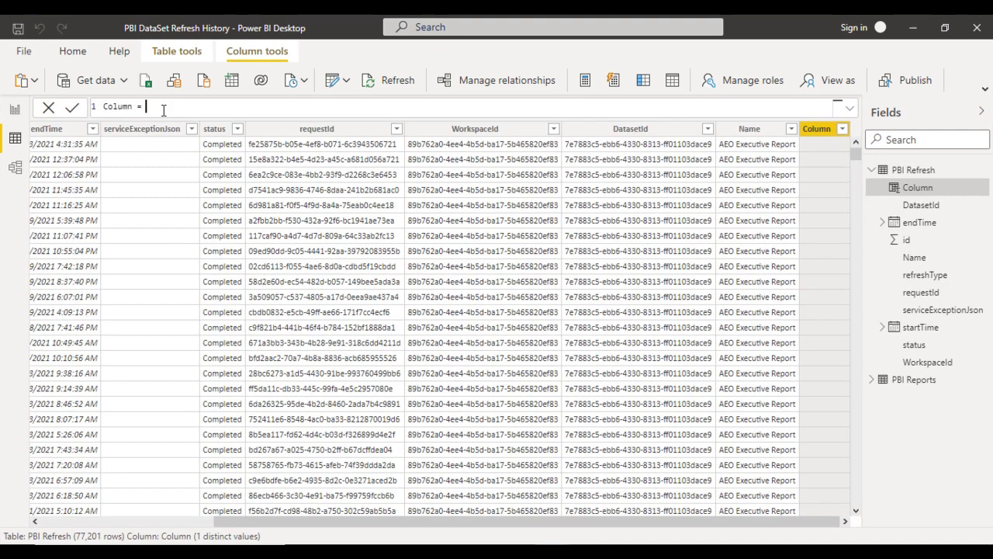
key(Left)
key(Left)
key(Left)
key(ctrl+shift+Left)
text(Comple)
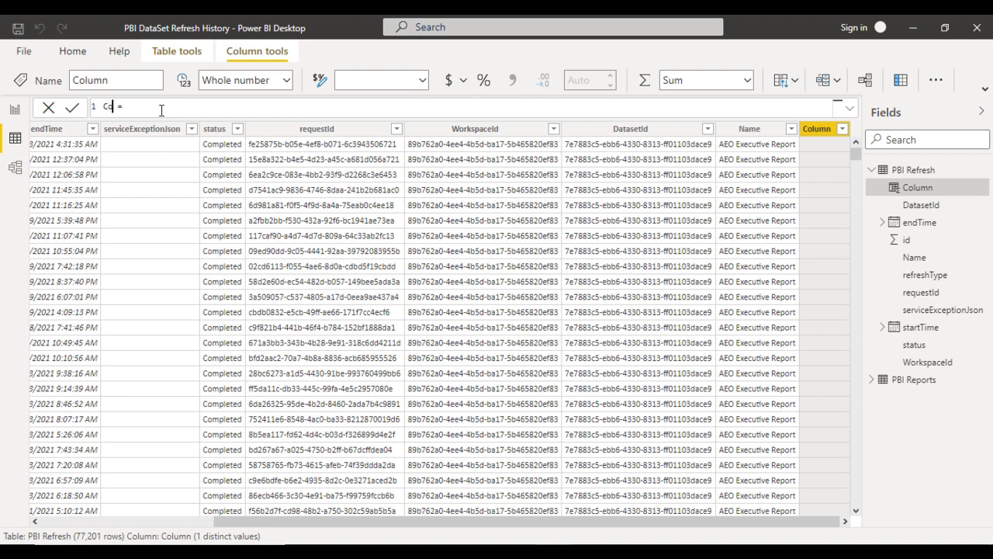
text(tionTime)
Define CompletionTime as 'PBI Refresh'[startTime]-'PBI Refresh'[endTime] and commit the formula.
key(Right)
key(Right)
key(Right)
text(start)
key(Tab)
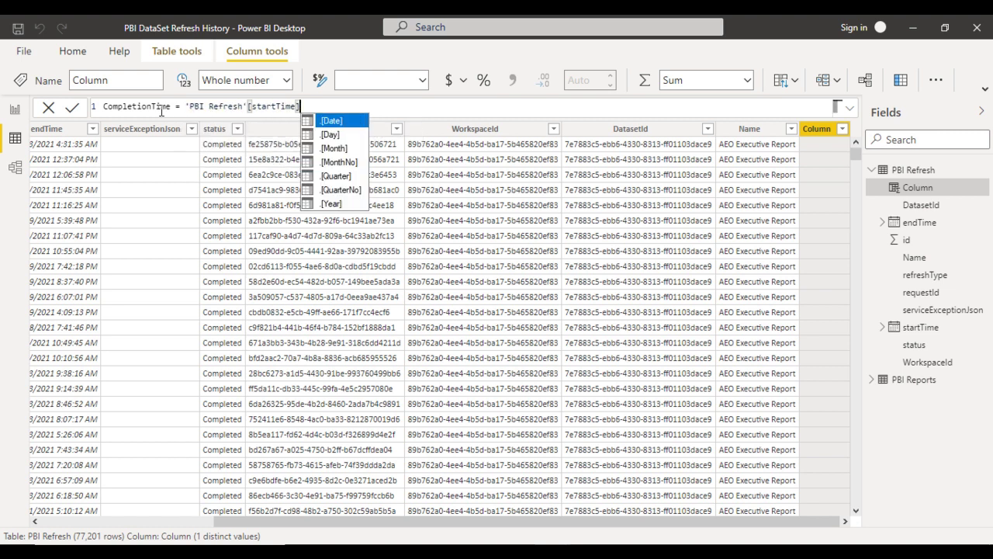
text(-end)
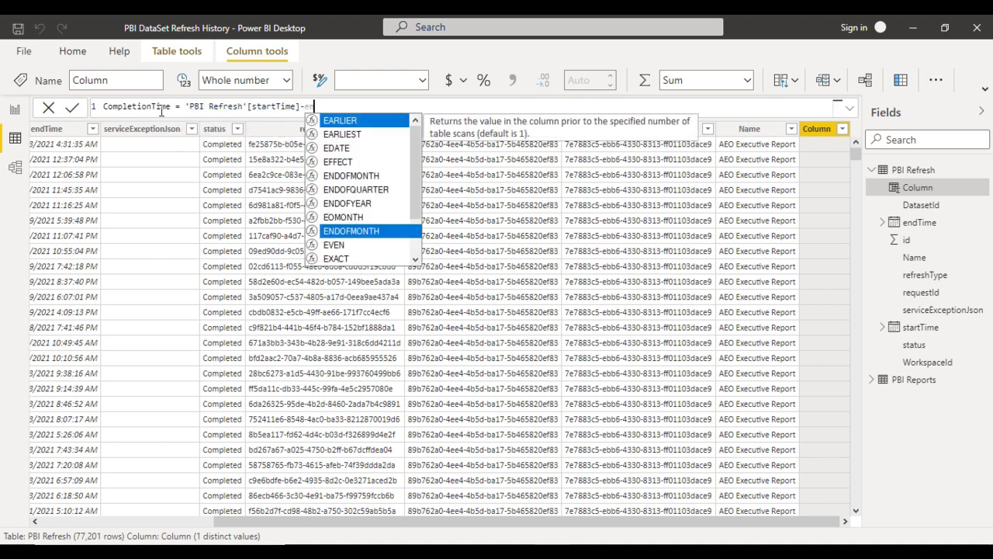
key(Down)
key(Down)
key(Down)
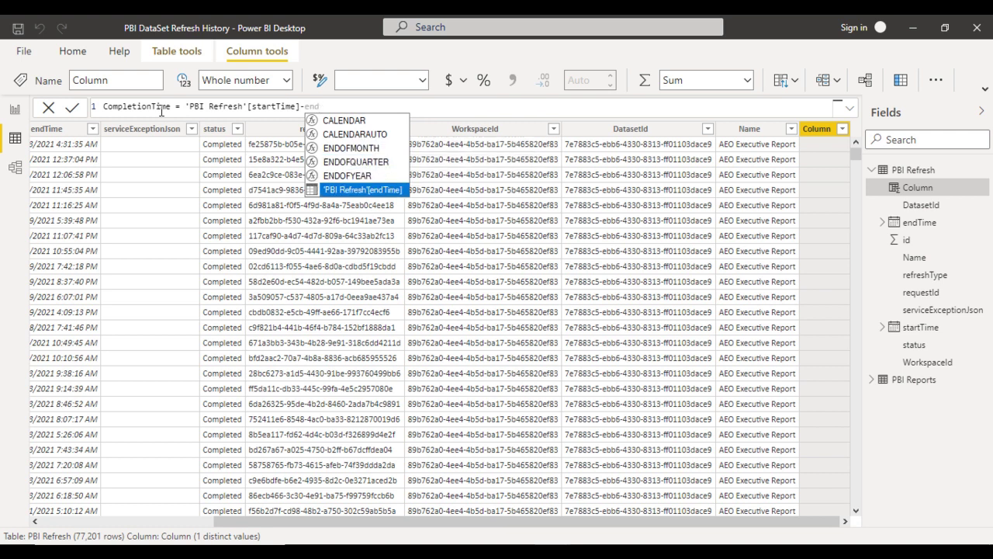
key(Tab)
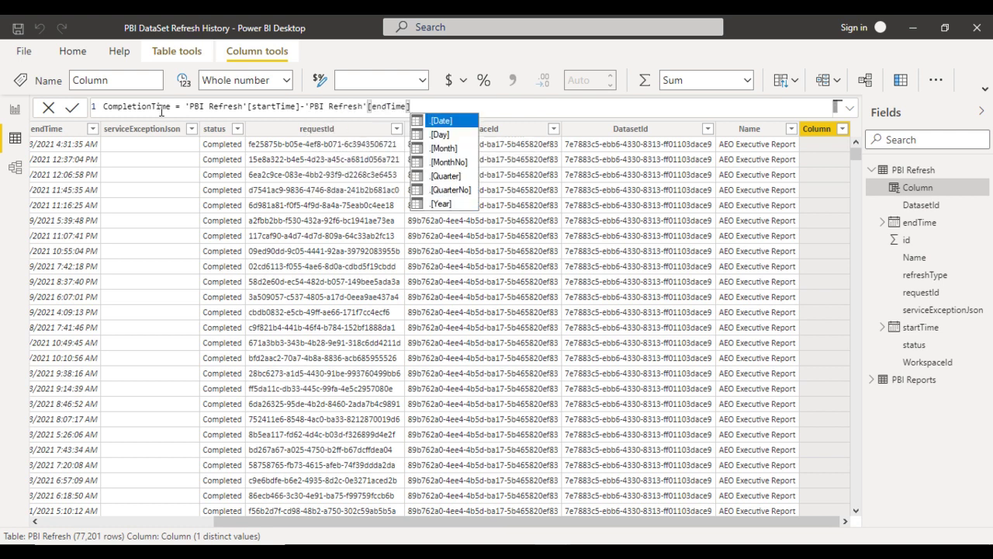
key(Escape)
key(Return)
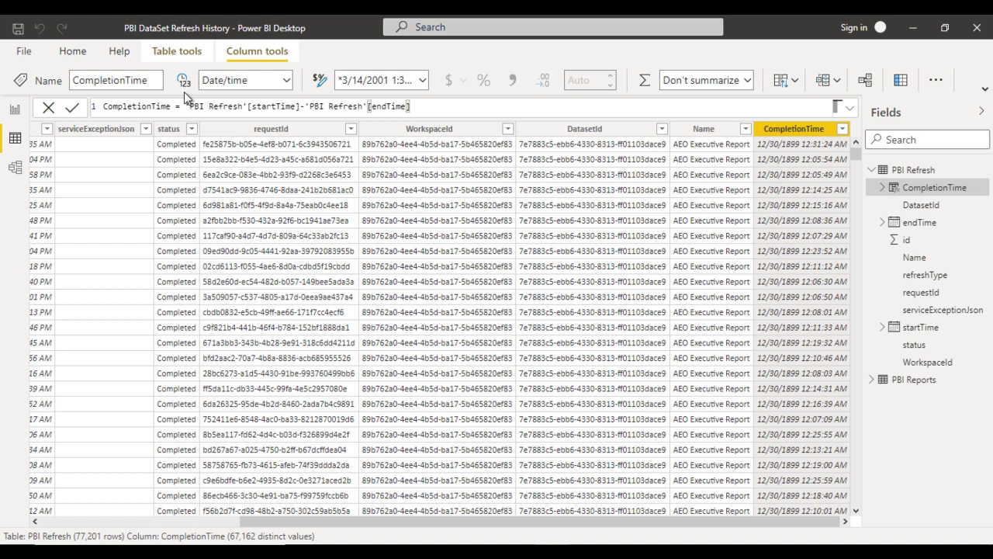
Set the data type of the CompletionTime column to Time and review the table's columns.
click(287, 86)
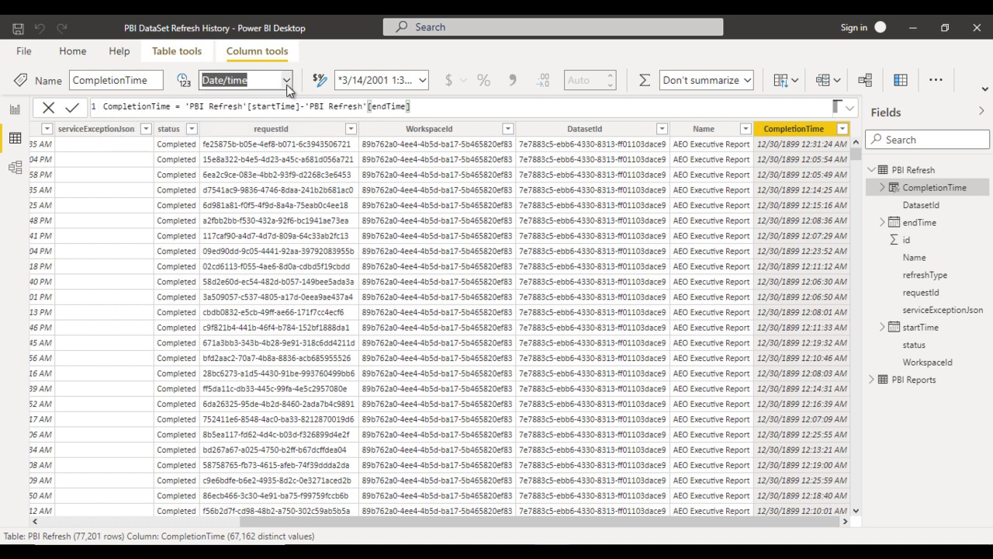
click(288, 81)
click(248, 225)
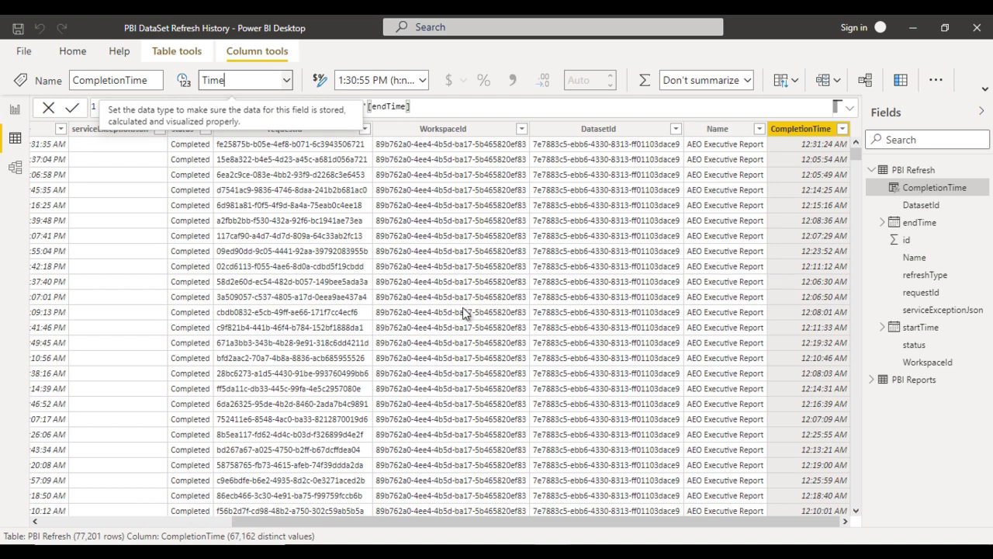
drag(344, 522, 94, 512)
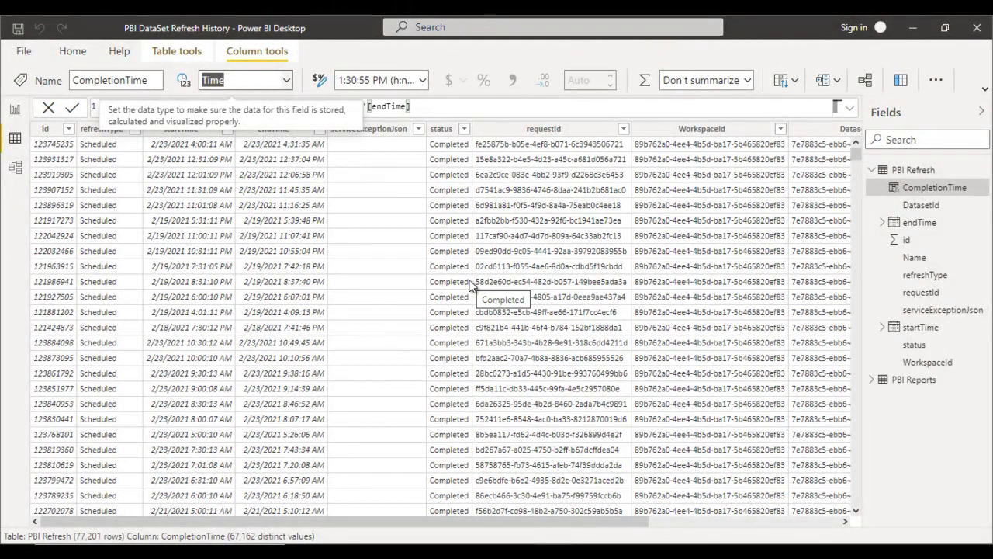
drag(439, 523, 658, 523)
Add another calculated column named LastExecutionStatus to the PBI Refresh table.
click(730, 180)
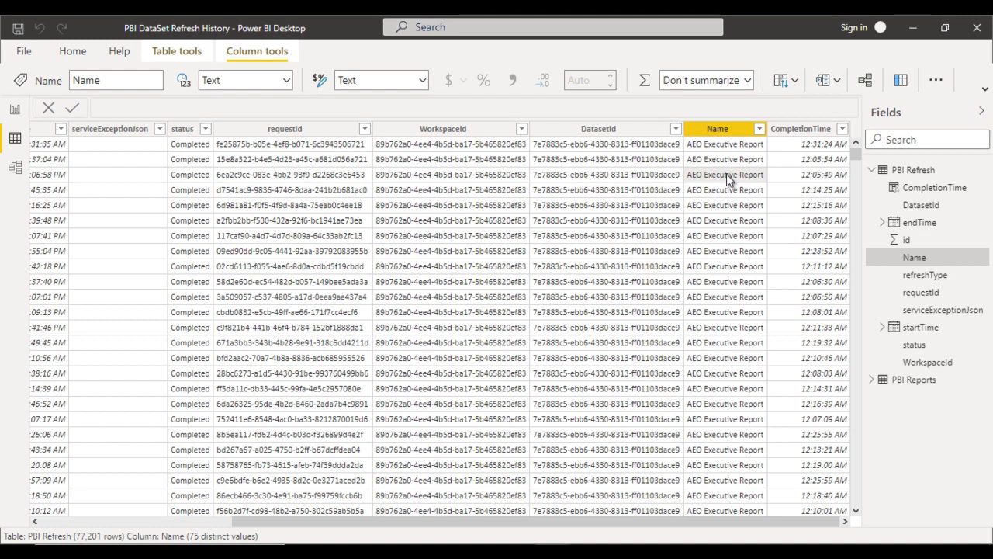
click(902, 81)
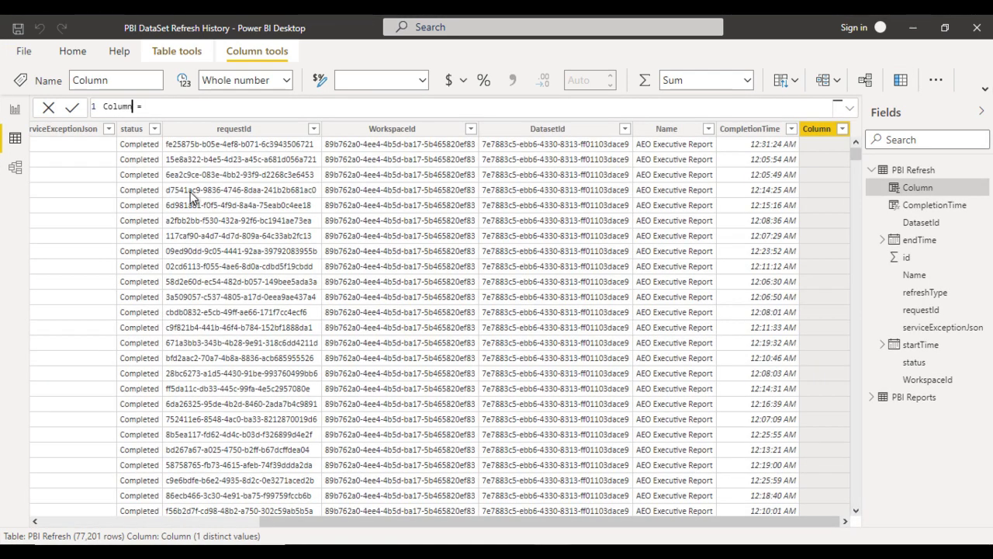
text(LastR)
text(xecution)
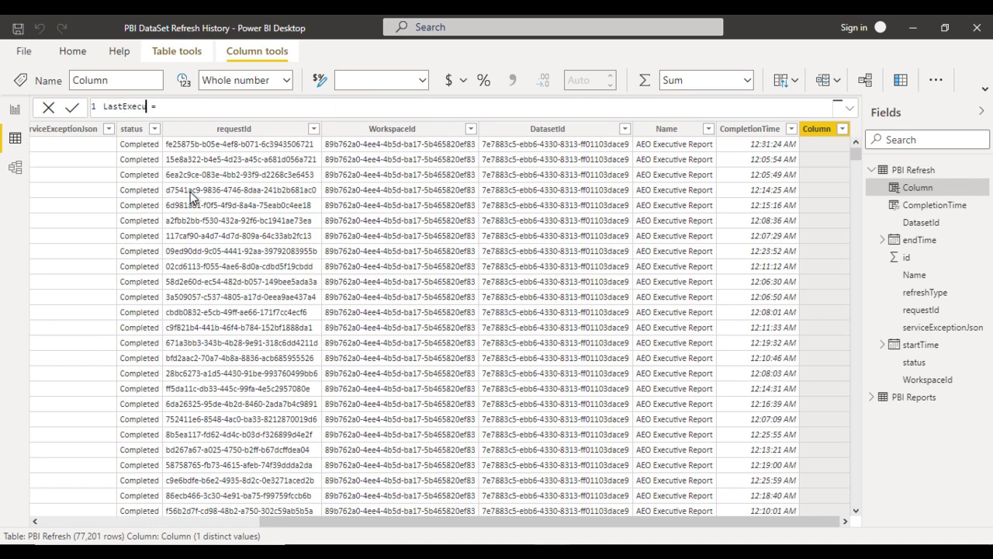
text(Status)
Declare the variable cdataset as 'PBI Refresh'[DatasetId] on its own line in an expanded LastExecutionStatus formula.
text(var )
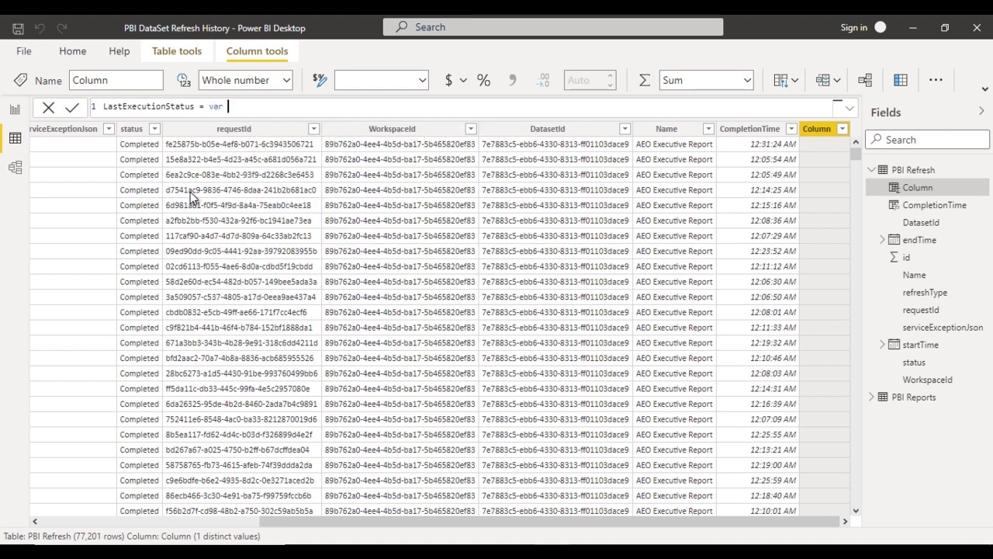
text(cdataset)
text(=)
click(853, 113)
click(209, 107)
key(shift+Return)
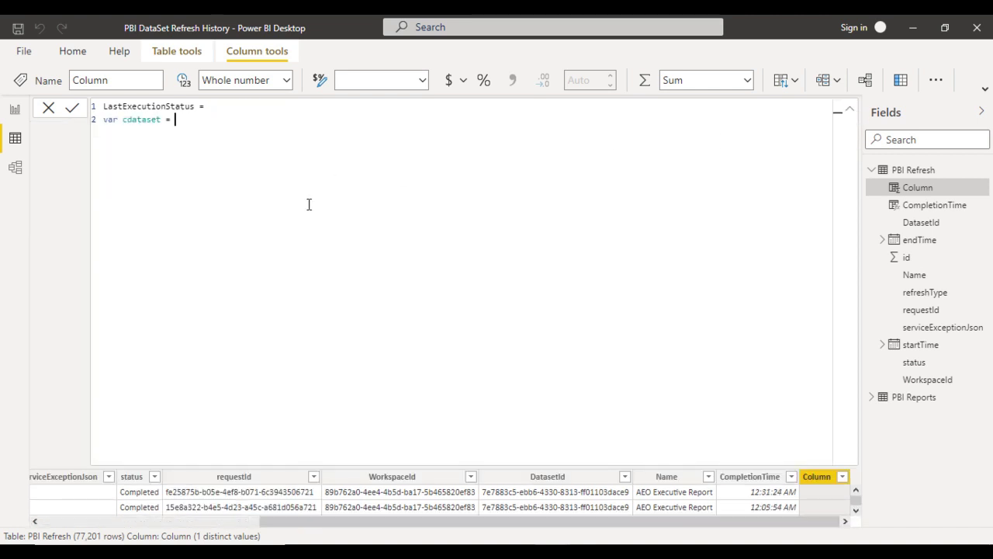
text(date)
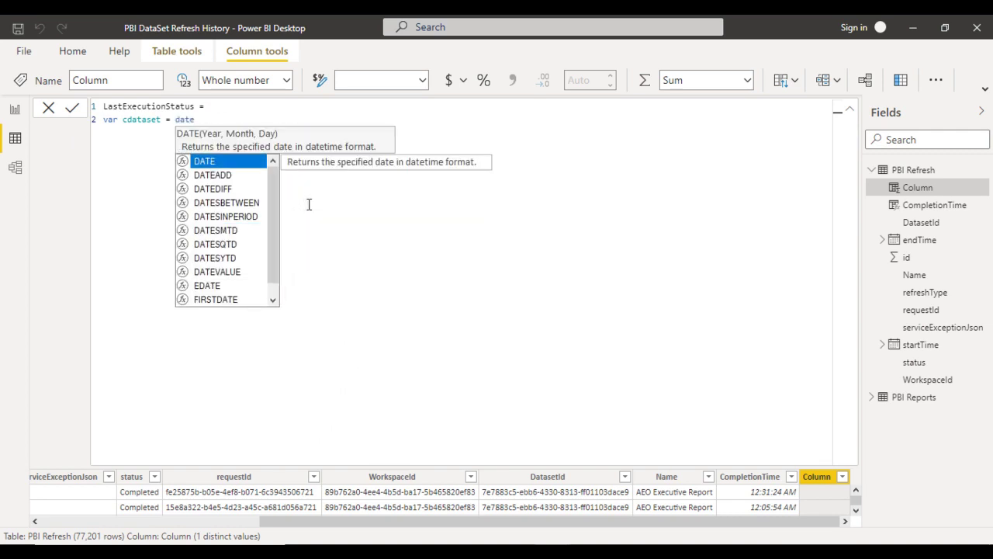
text(e)
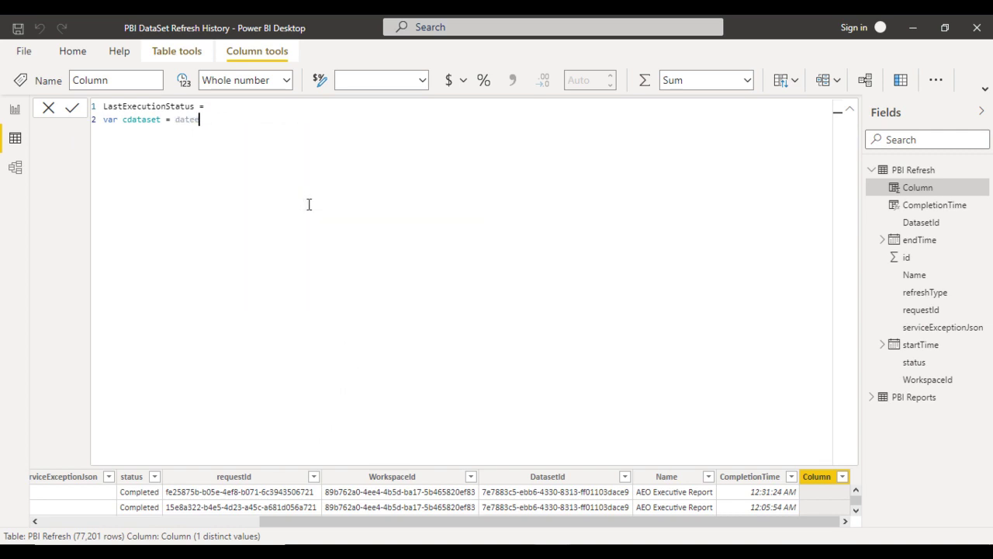
key(BackSpace)
key(BackSpace)
text(a)
key(Tab)
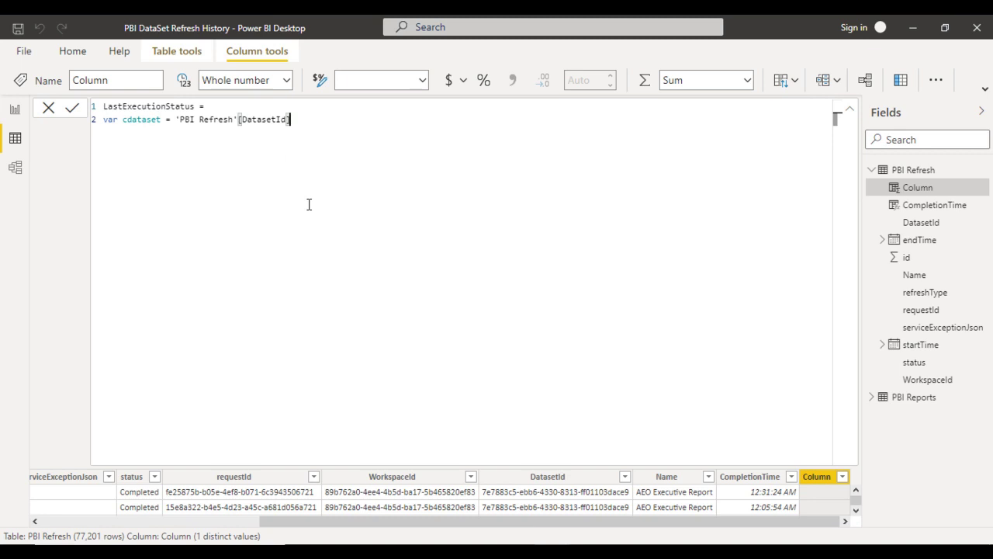
Start the return expression with IF(CALCULATE(max('PBI Refresh'[id]) and open a FILTER over the 'PBI Refresh' table.
key(Return)
text(return ()
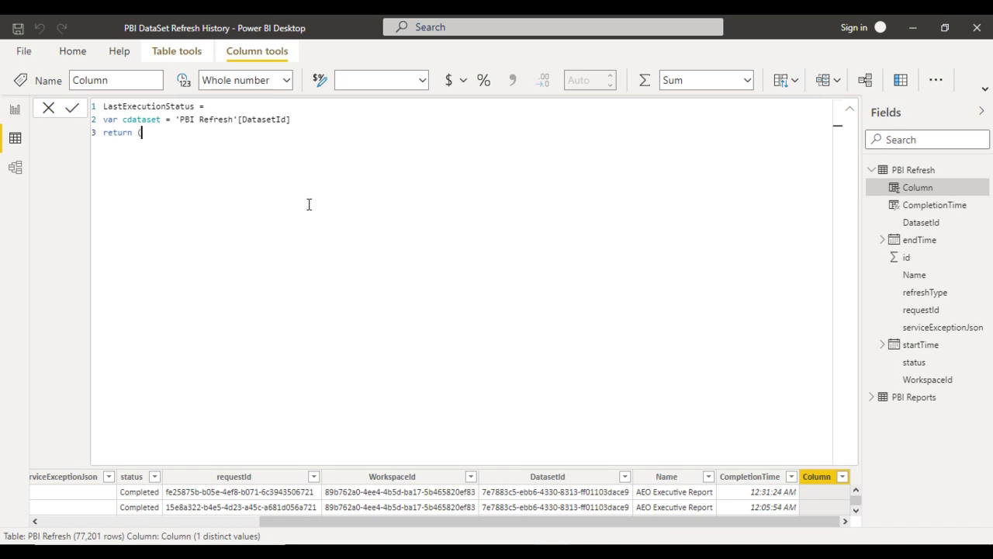
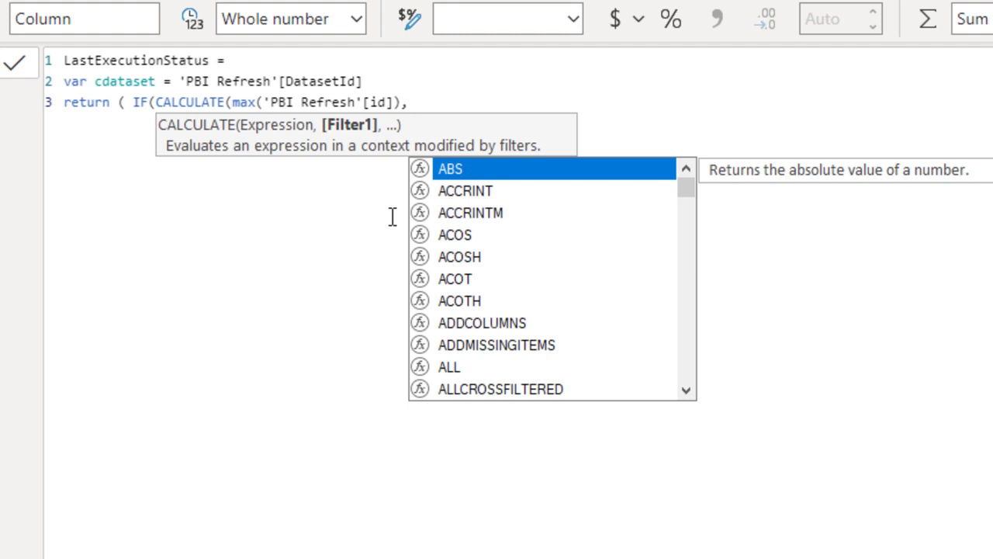
text(fil)
key(Tab)
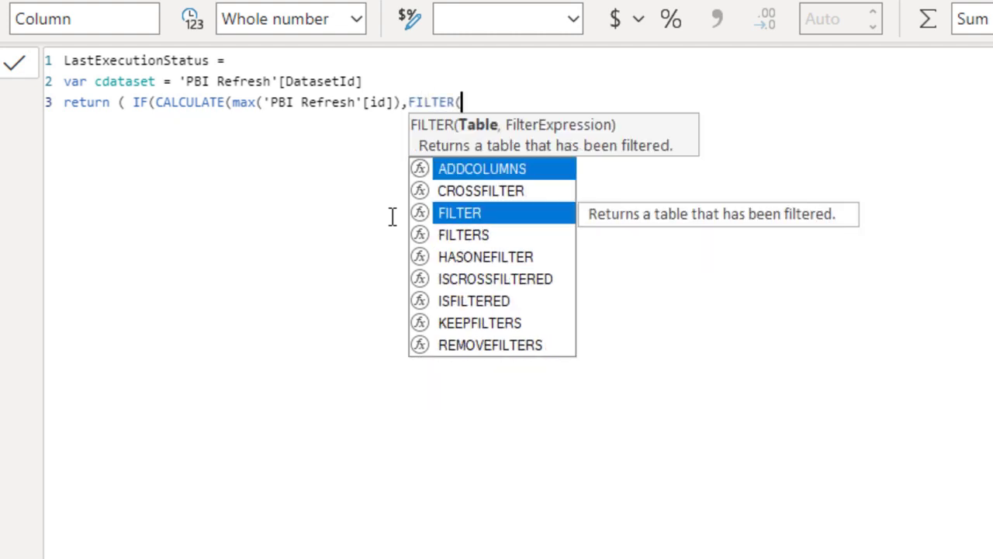
text((pbi)
key(Tab)
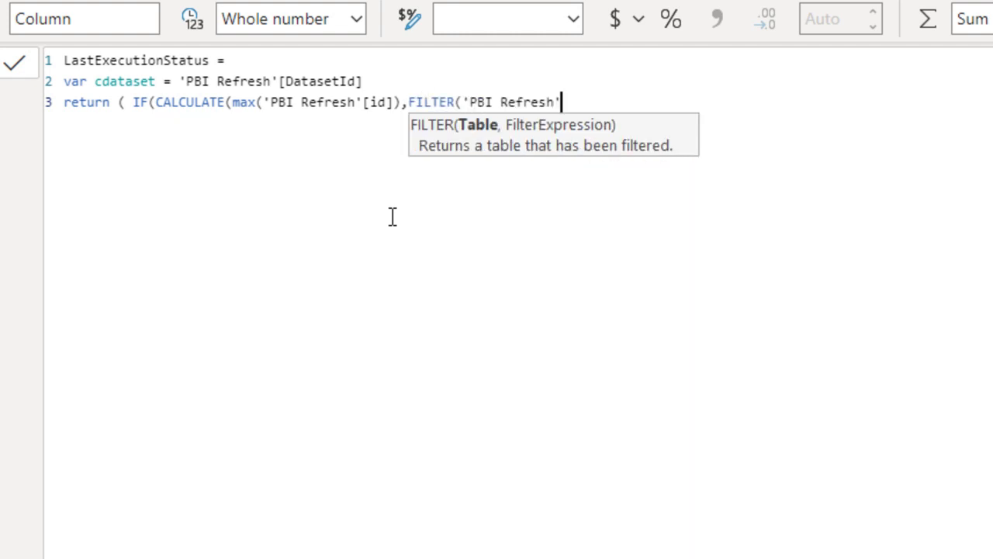
text(,)
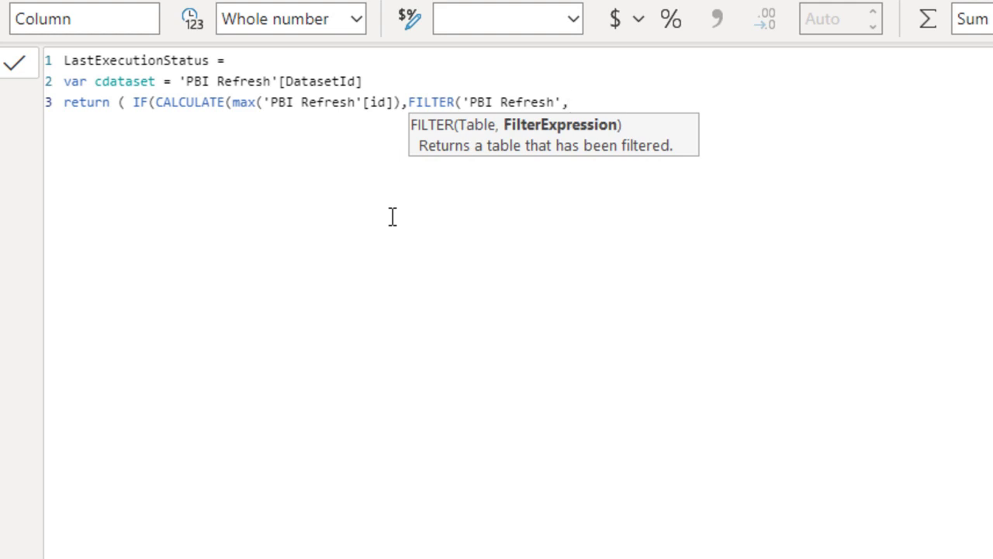
Complete the first filter's condition as 'PBI Refresh'[DatasetId]=cdataset and close that FILTER.
text(data)
key(Down)
key(Tab)
text(=)
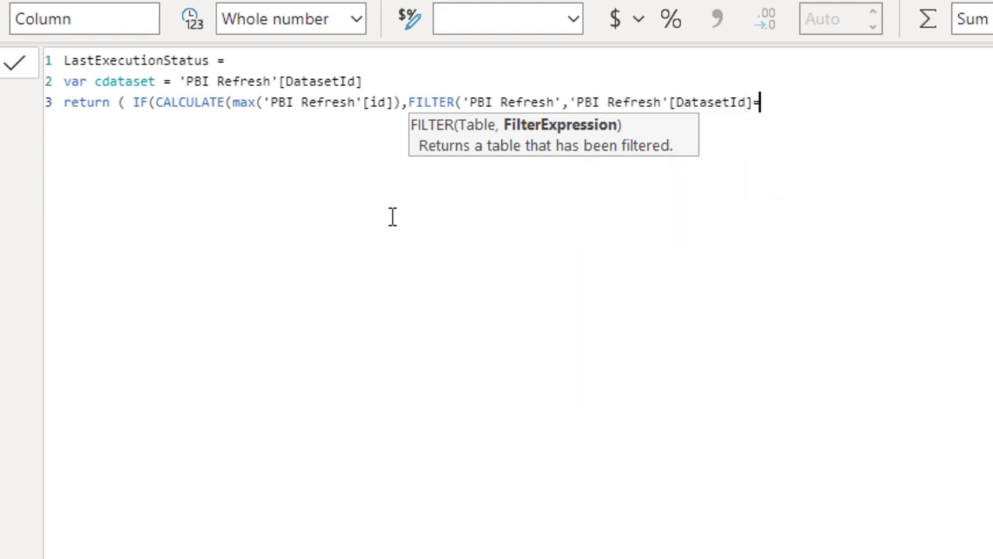
text(cdat)
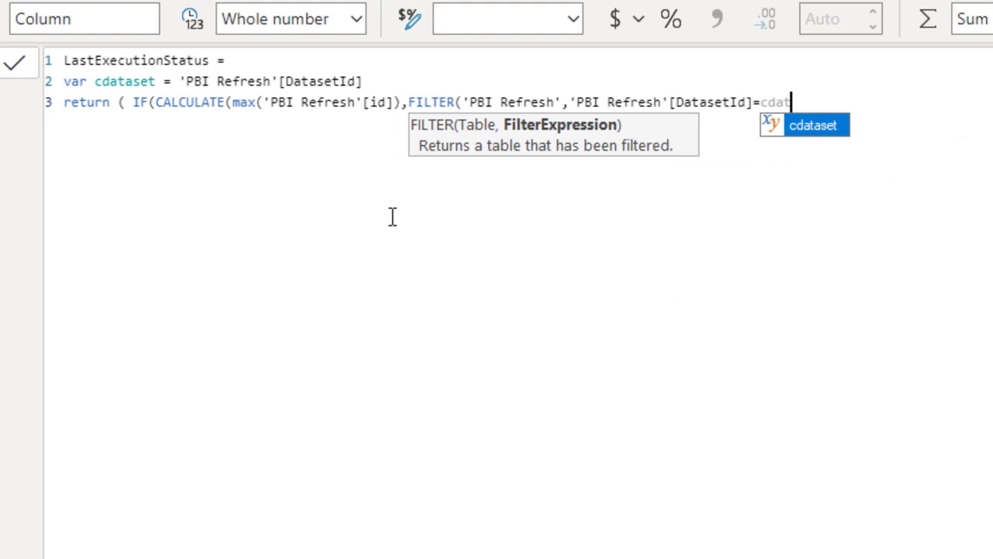
key(Tab)
text())
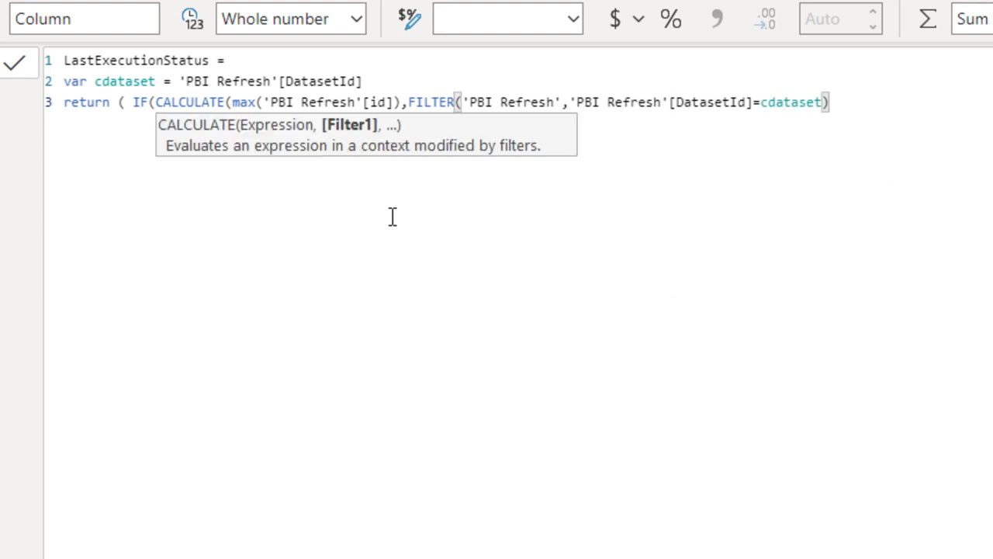
text(,)
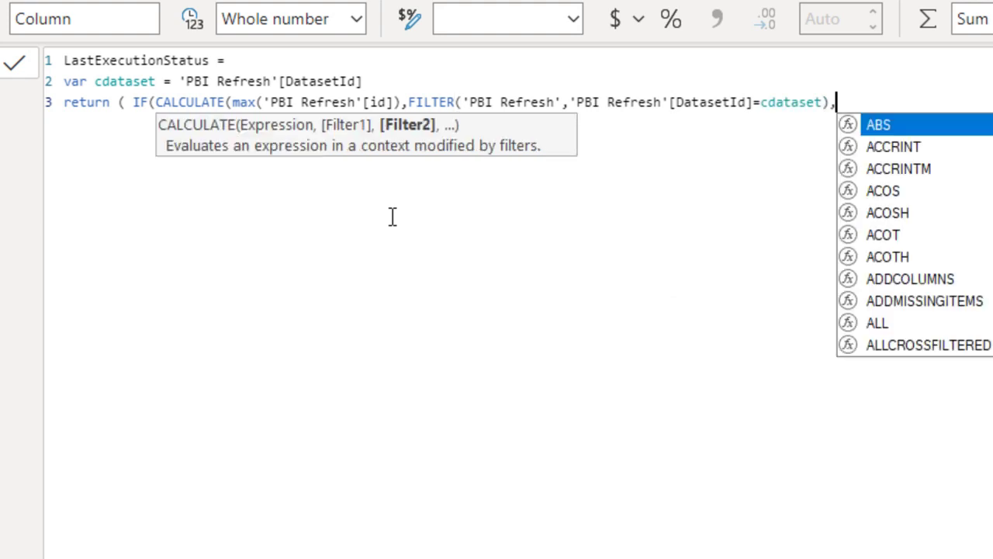
Add a second FILTER over 'PBI Refresh' with the condition 'PBI Refresh'[status]<>"Unknow" and close the CALCULATE.
text(filter)
key(Tab)
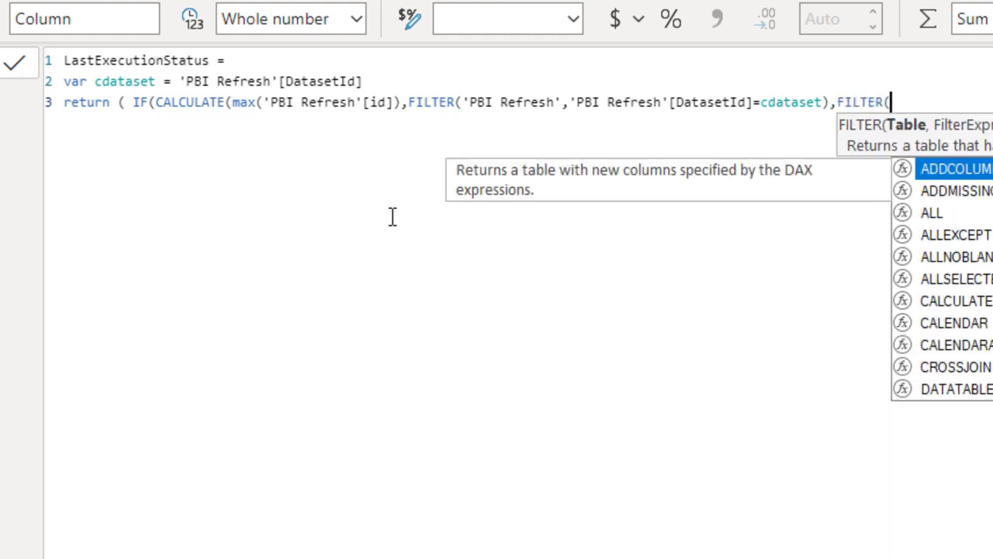
text(pb)
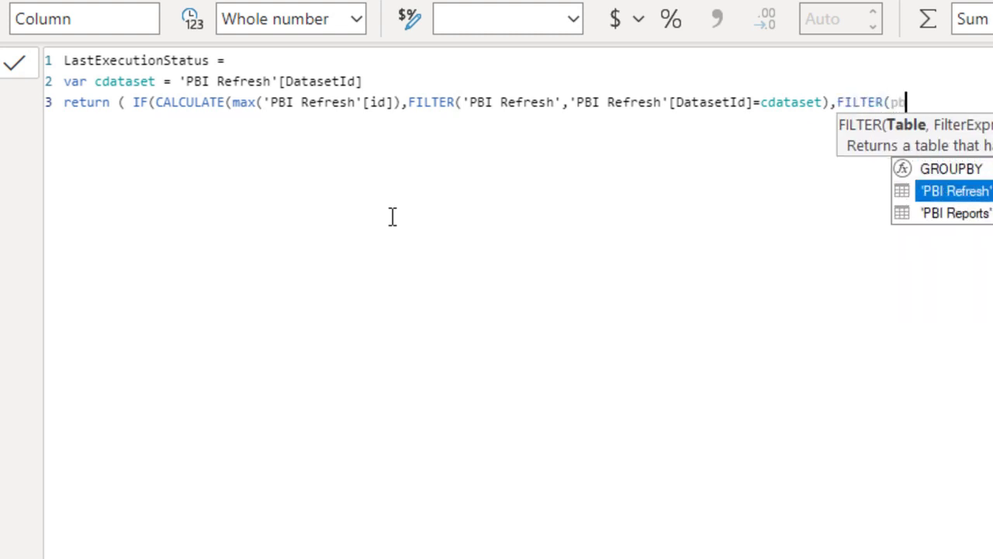
key(Tab)
text(,)
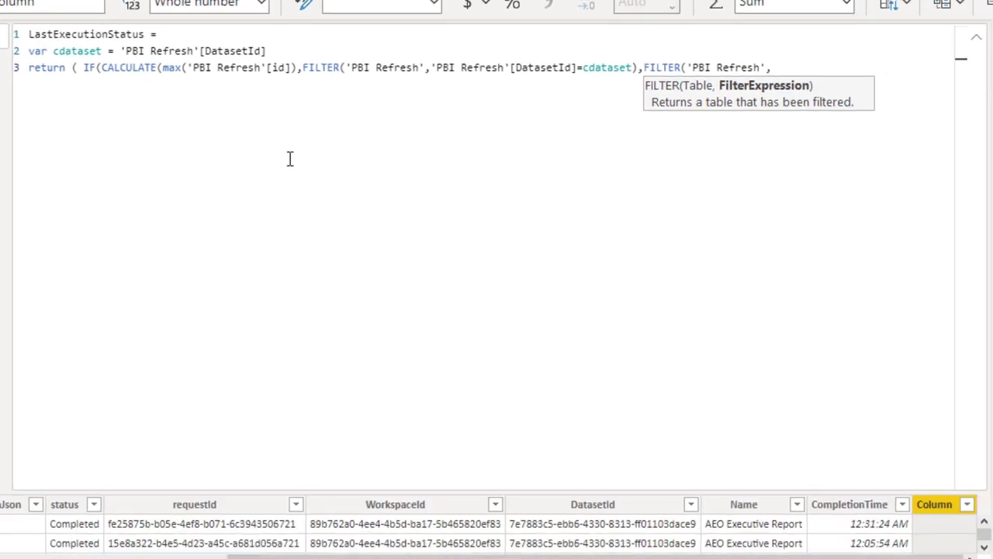
text(stat)
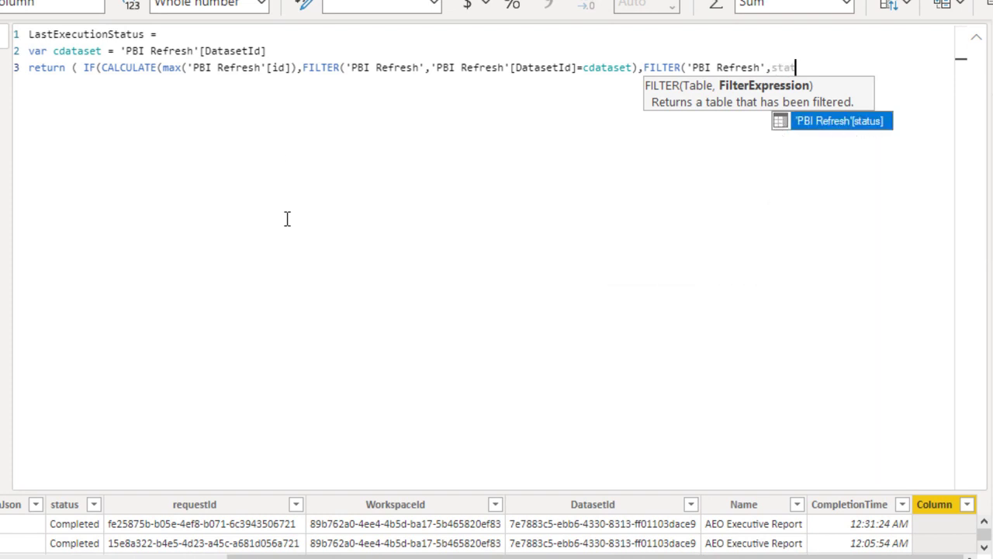
key(Tab)
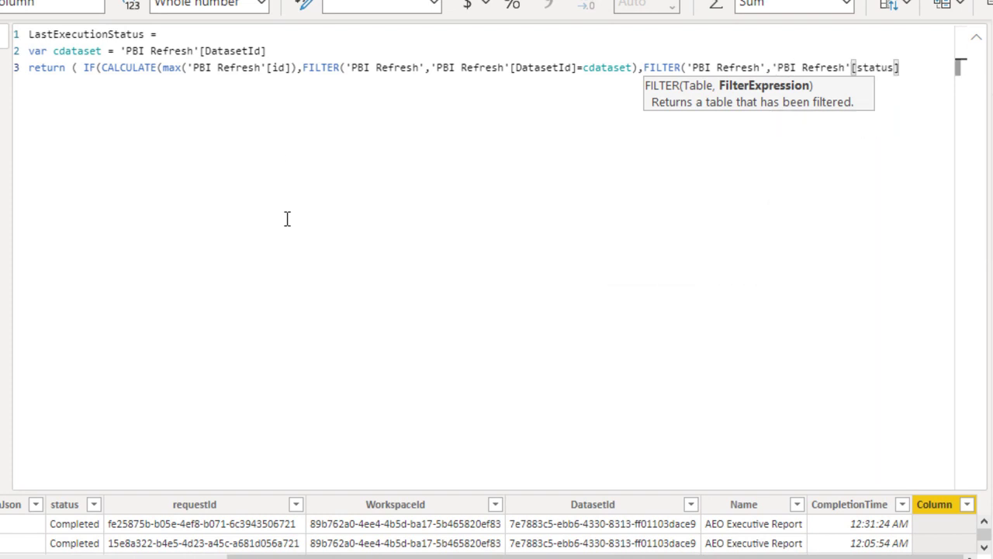
text(<>")
text(Unkno)
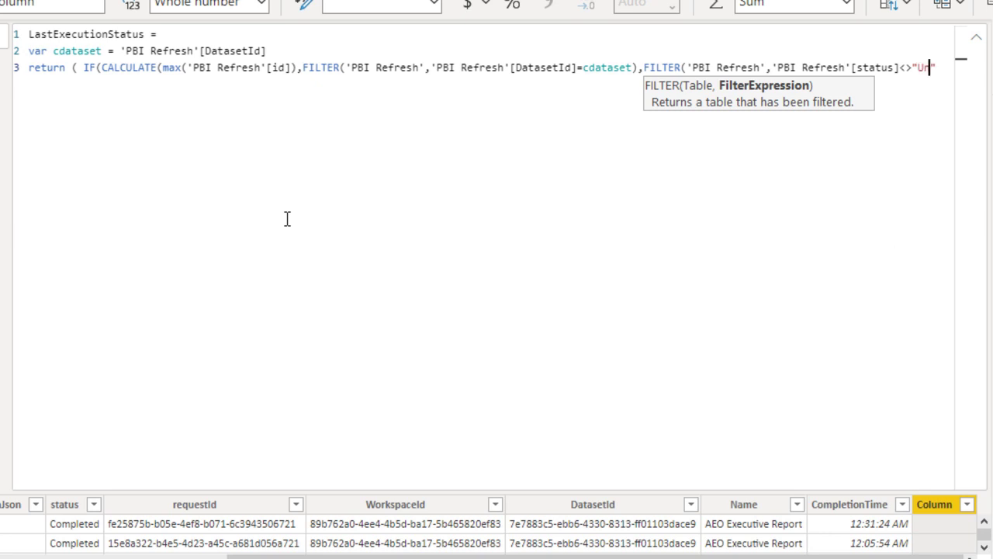
text(w")
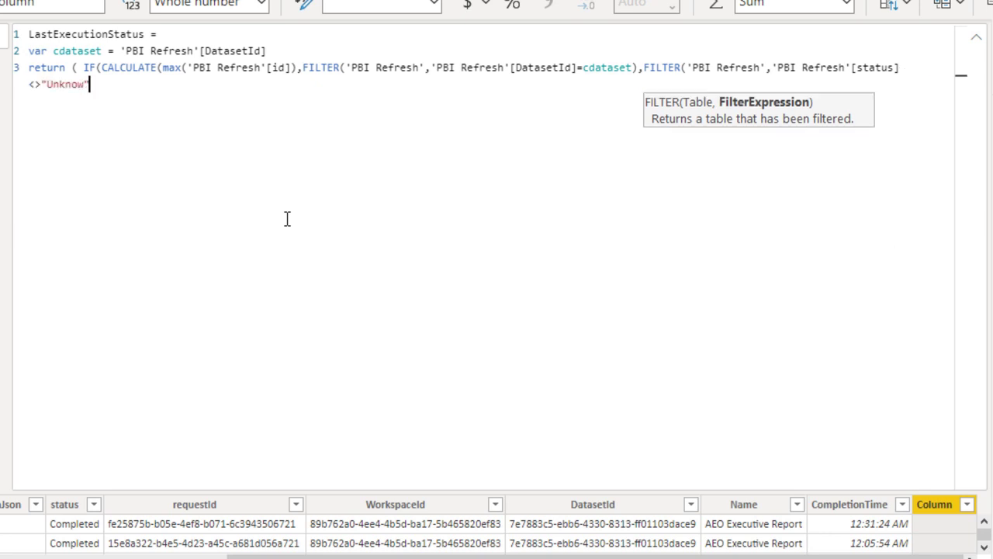
text()))
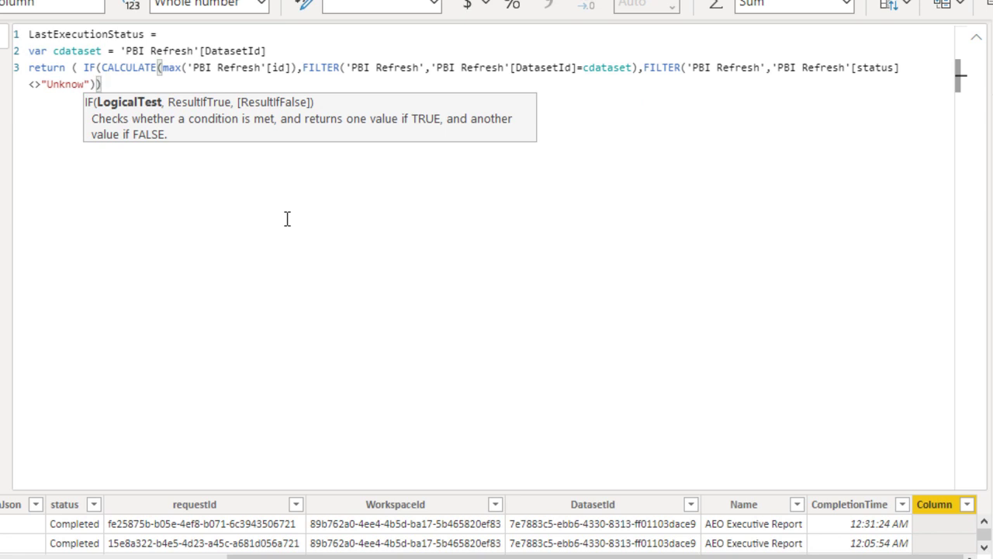
Compare the result with 'PBI Refresh'[id], return 1 if true and 0 otherwise, and commit the LastExecutionStatus formula.
text(=id)
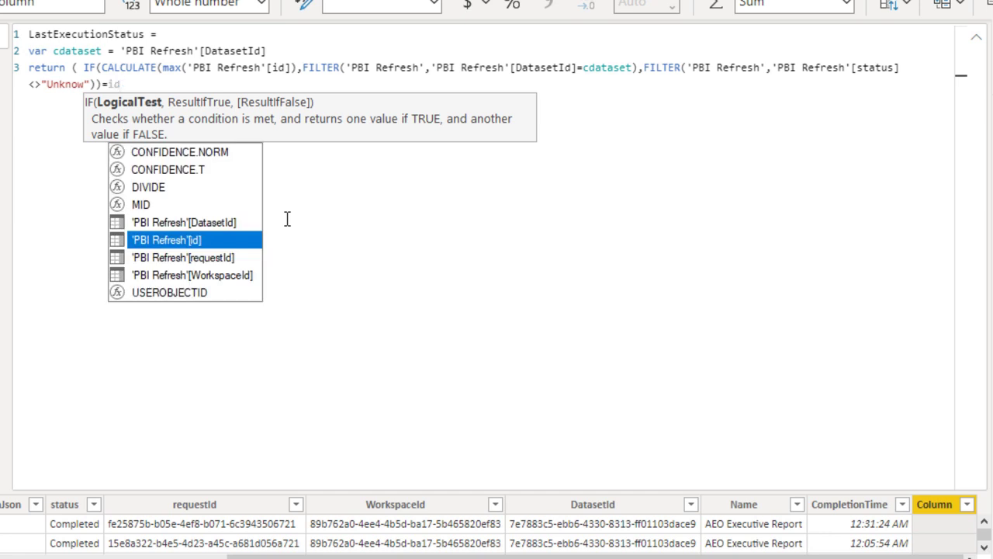
key(Tab)
text(,)
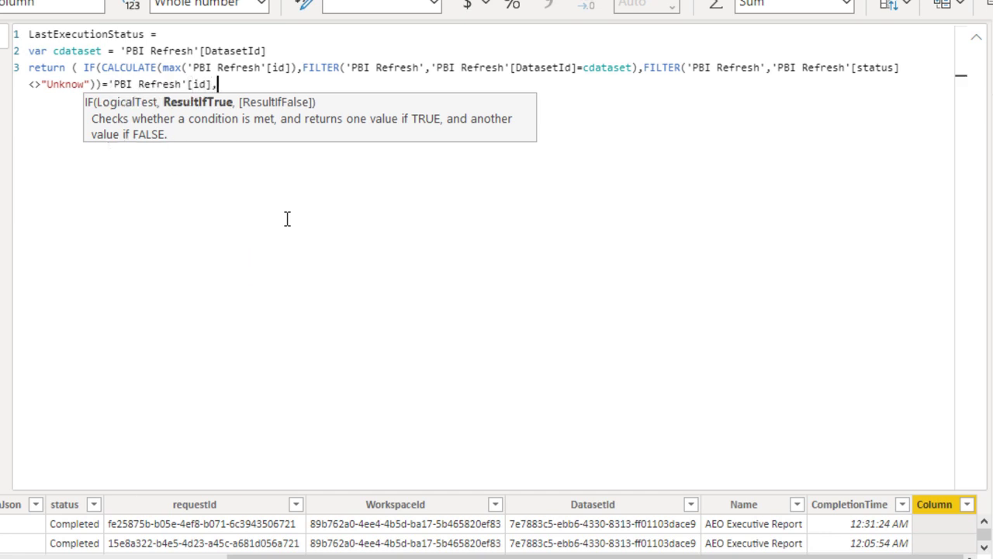
text(1,)
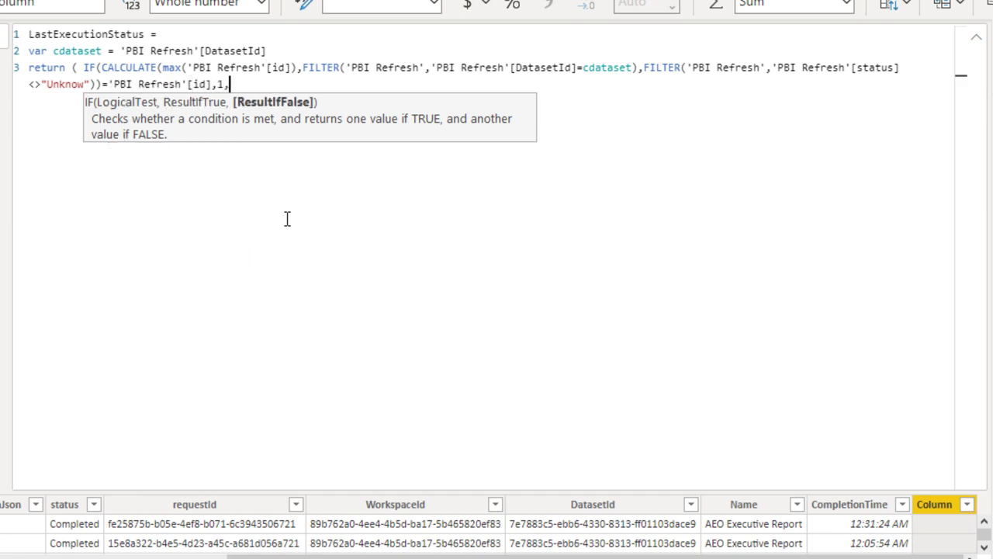
text(0))
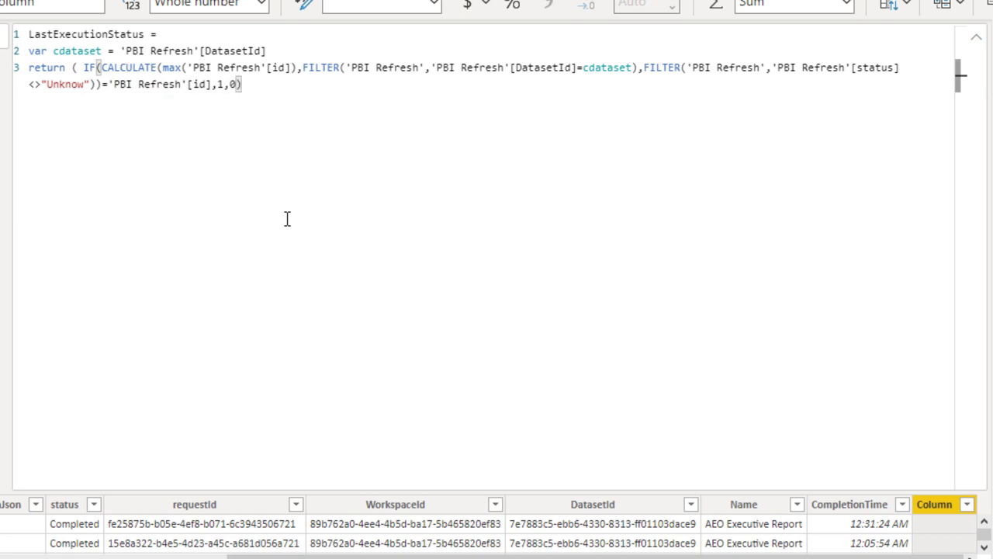
key(Return)
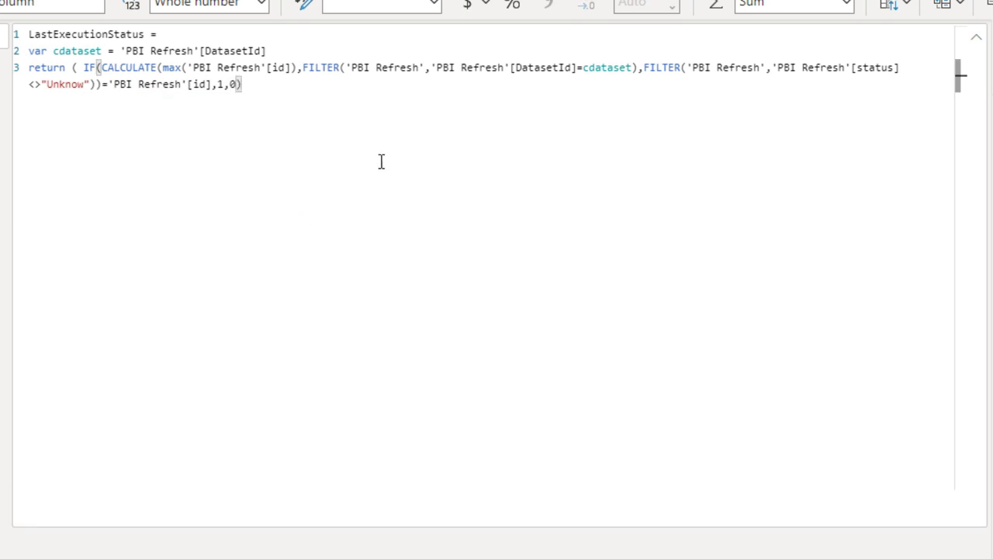
text())
key(Return)
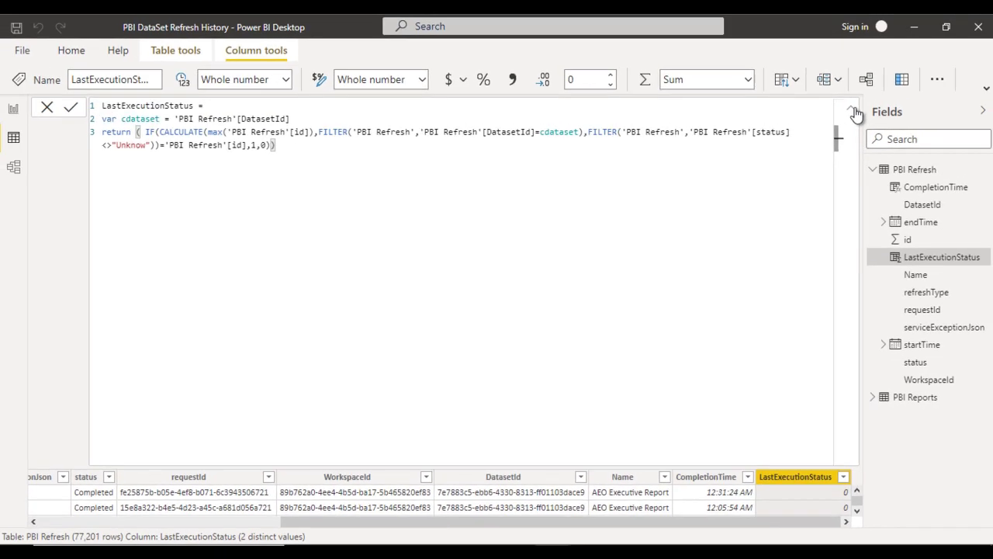
Collapse the formula, then examine the LastExecutionStatus values and the filter list of the endTime column.
click(977, 37)
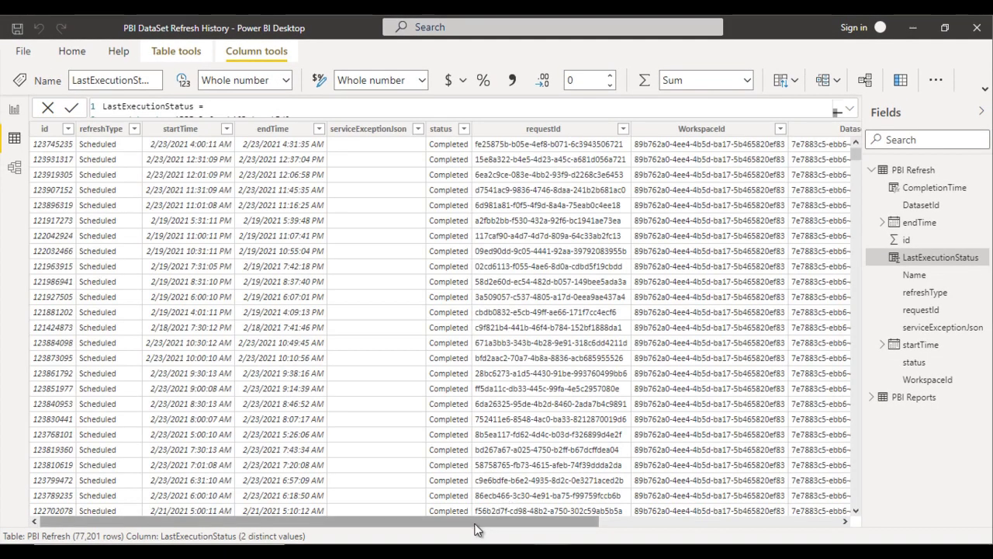
drag(477, 530, 714, 488)
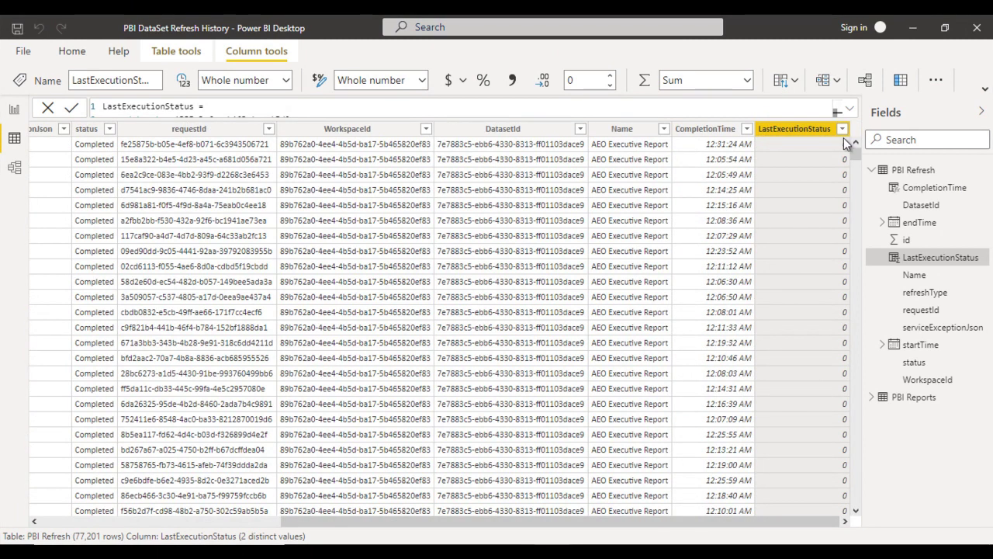
click(544, 297)
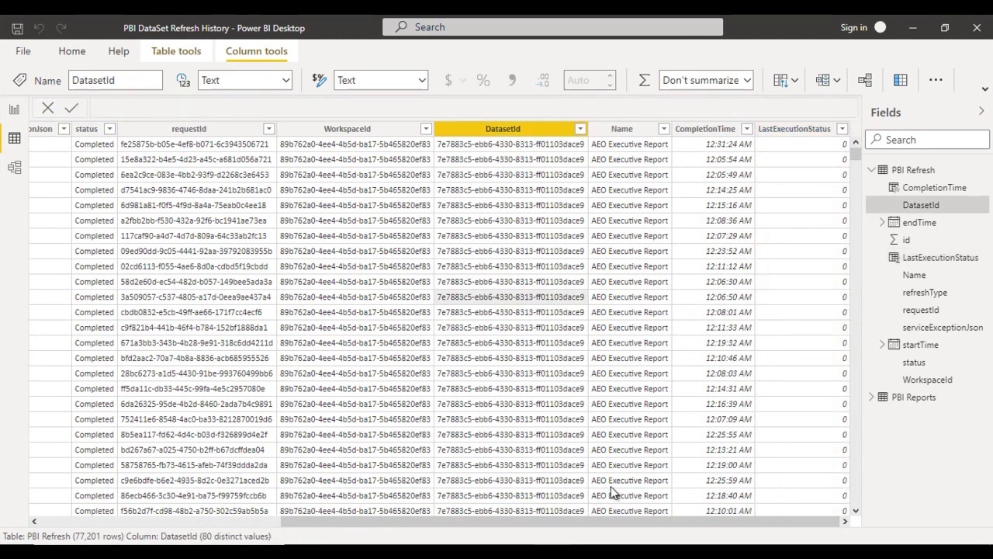
drag(565, 528, 300, 514)
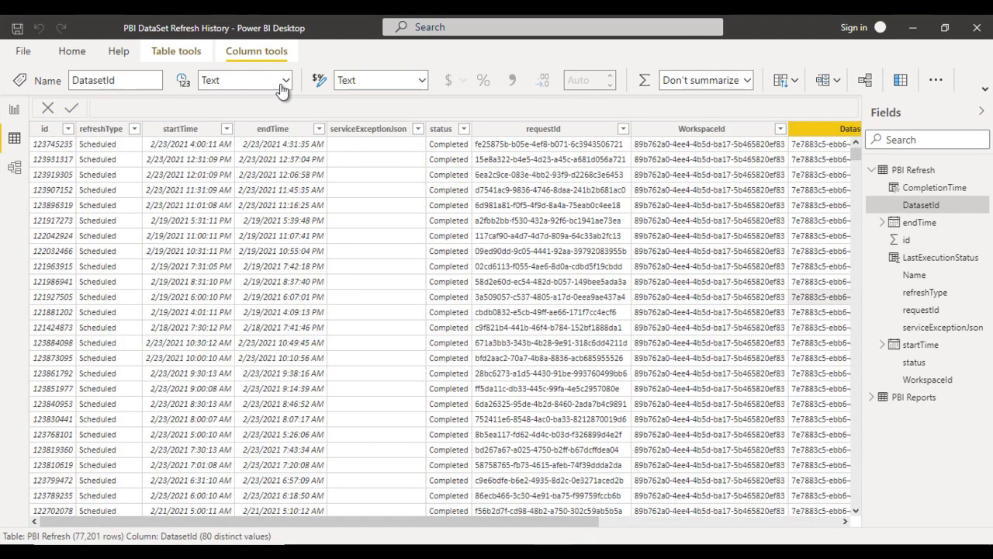
click(315, 133)
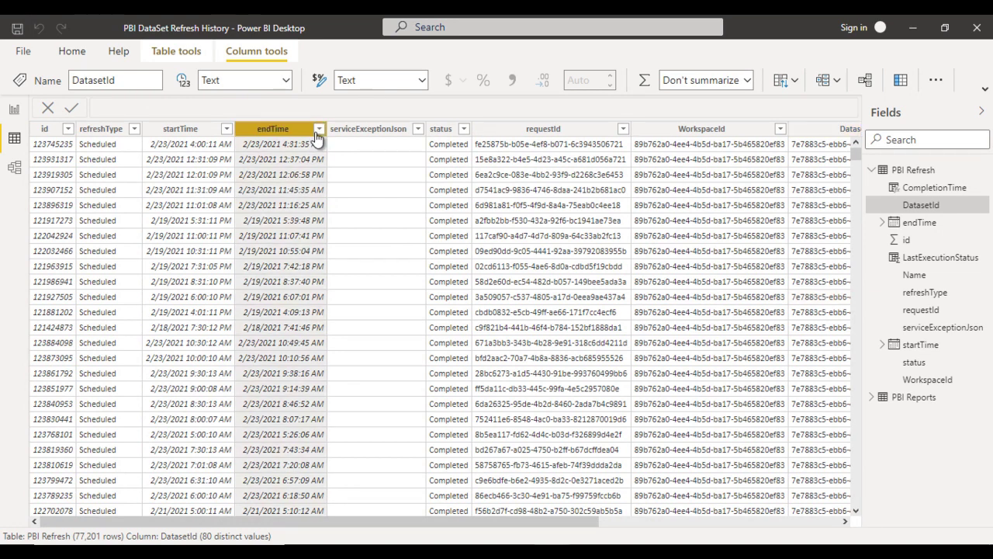
click(319, 130)
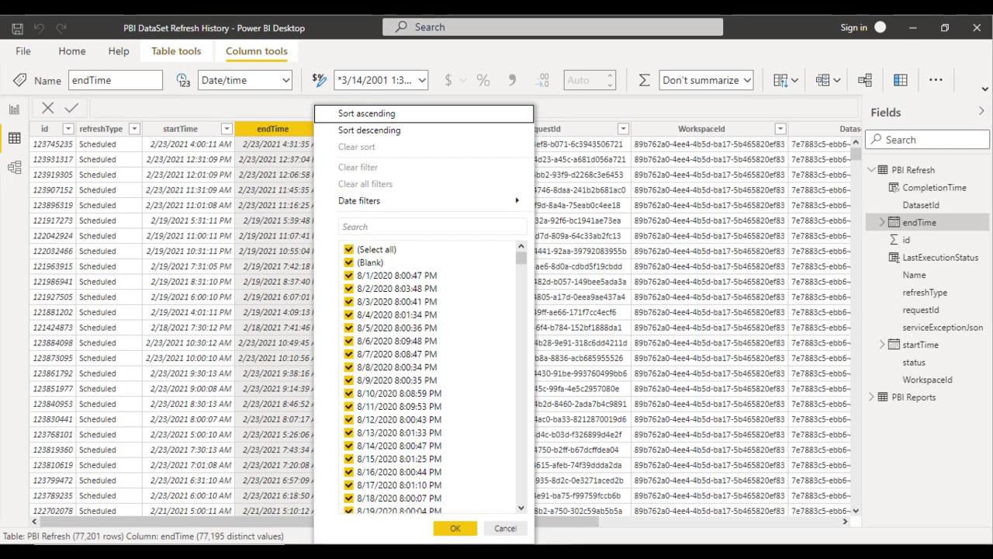
Examine the Time Period slicer's options in the PBI DataSet Refresh History_1 report, then return and dismiss the endTime filter list.
click(611, 489)
click(380, 121)
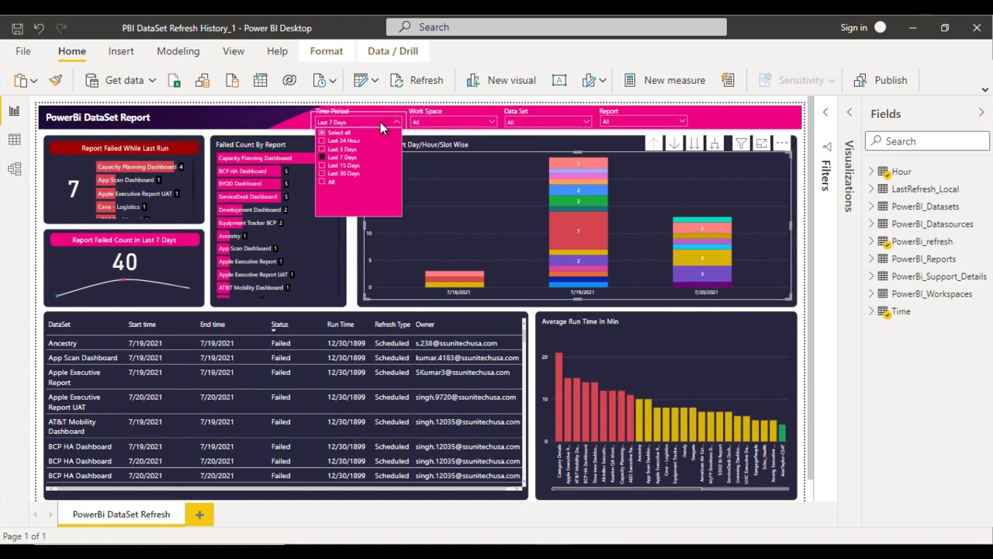
click(341, 122)
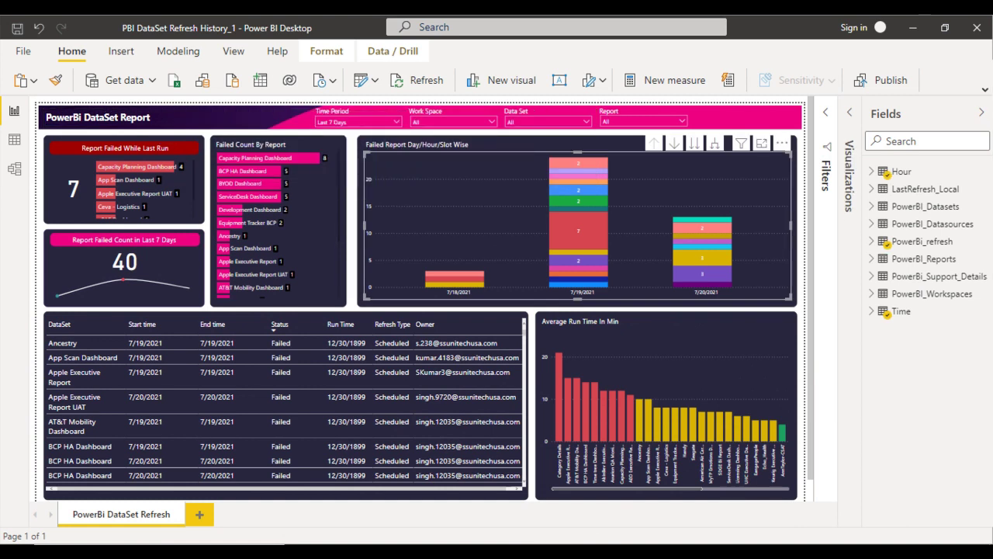
click(484, 501)
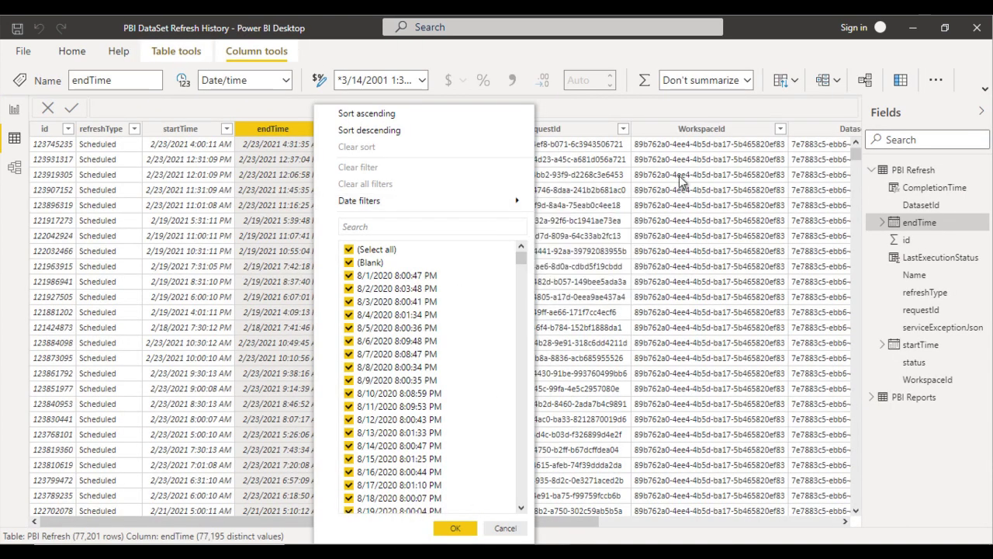
key(Escape)
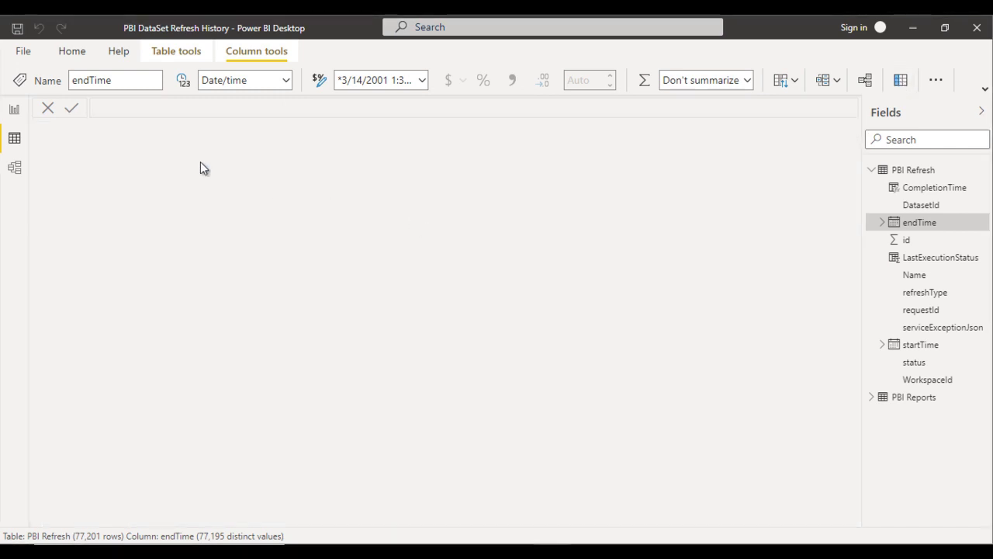
Name the new calculated column in PBI Refresh Time and begin its formula on a new line.
text(TGime =)
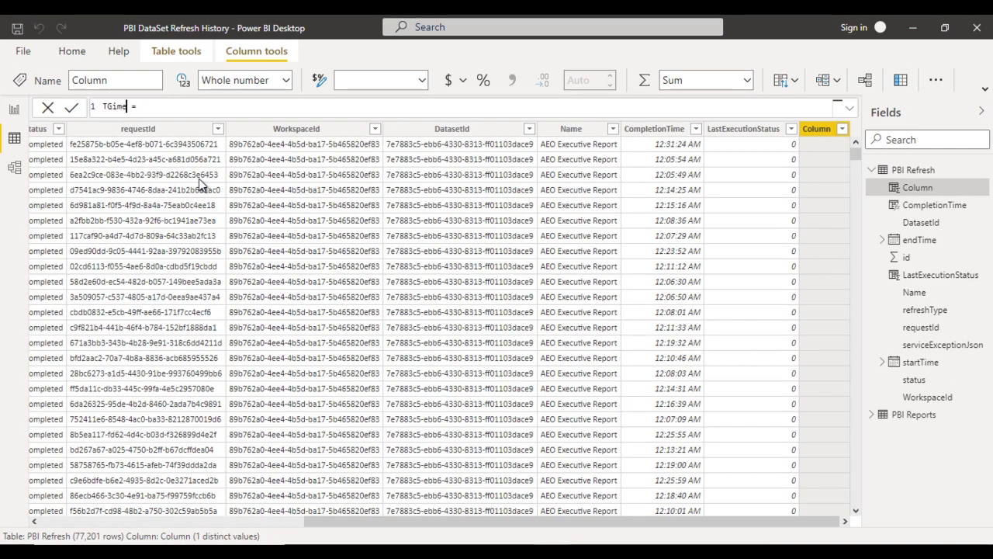
key(Left)
key(Left)
key(Left)
key(BackSpace)
key(Right)
key(Right)
key(Right)
key(Right)
key(Right)
key(Right)
key(shift+Return)
Declare a variable x as a DATEDIFF with 'PBI Refresh'[endTime] as the first date.
text(var )
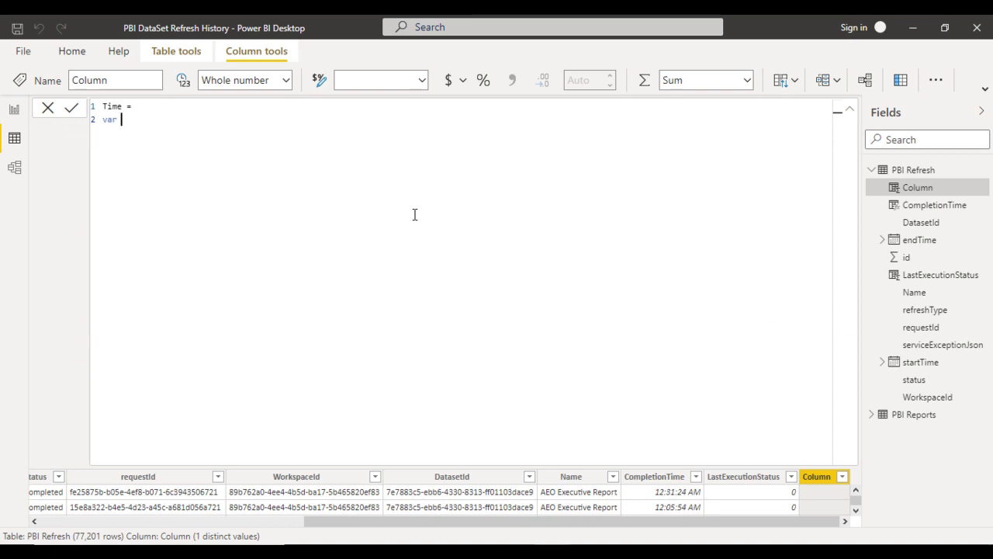
text(x= datedi)
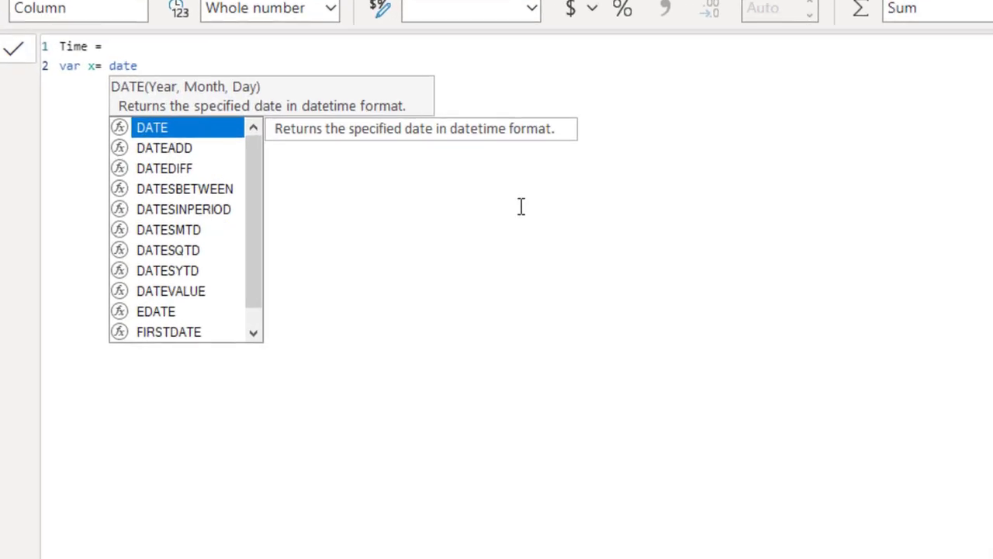
key(Tab)
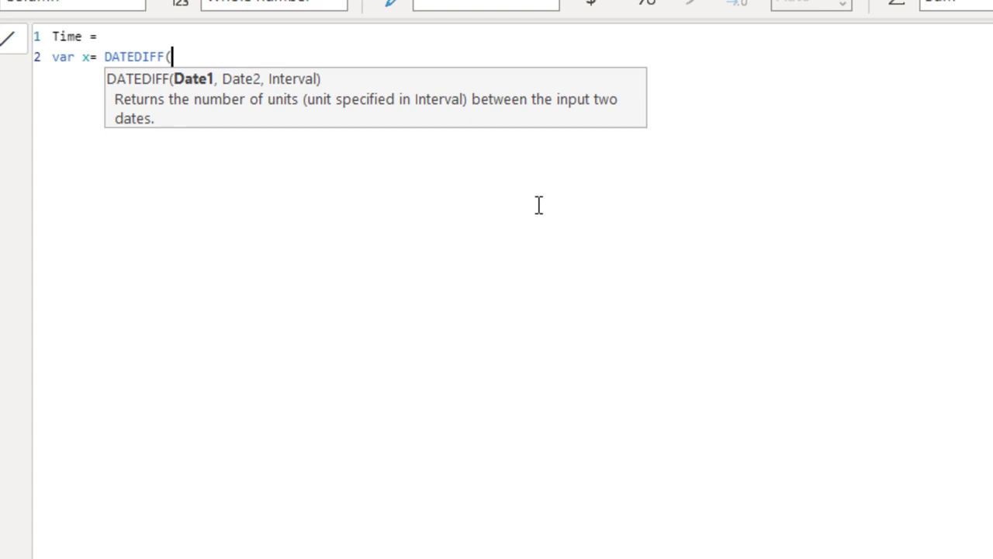
text(end)
key(Down)
key(Down)
key(Down)
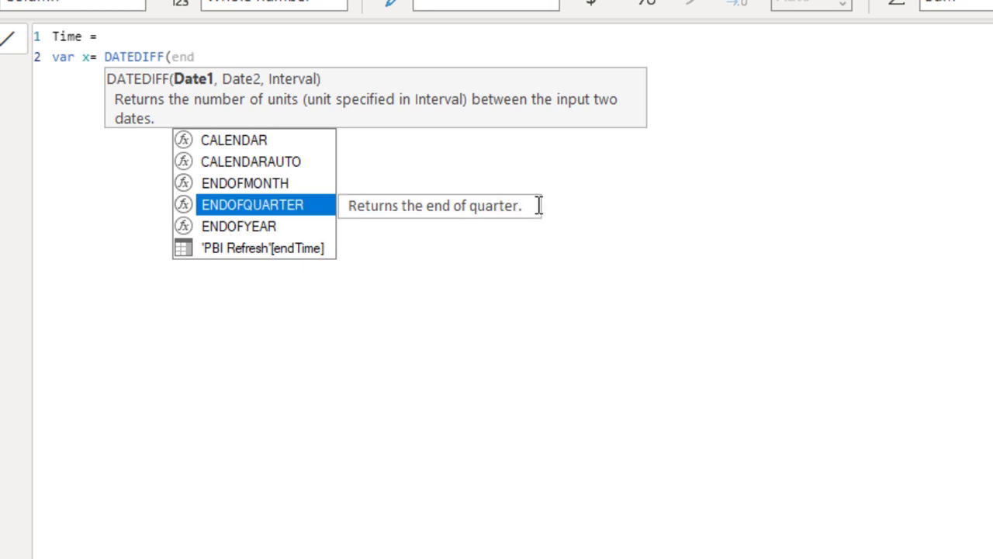
key(Tab)
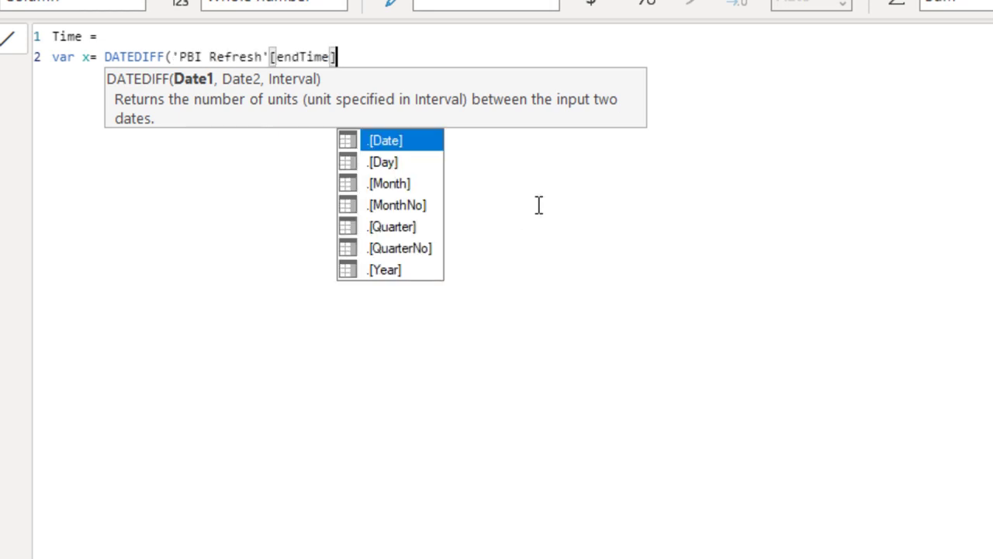
key(Escape)
Use now() as the second date and HOUR as the interval, then close the DATEDIFF and start a new line.
text(,now())
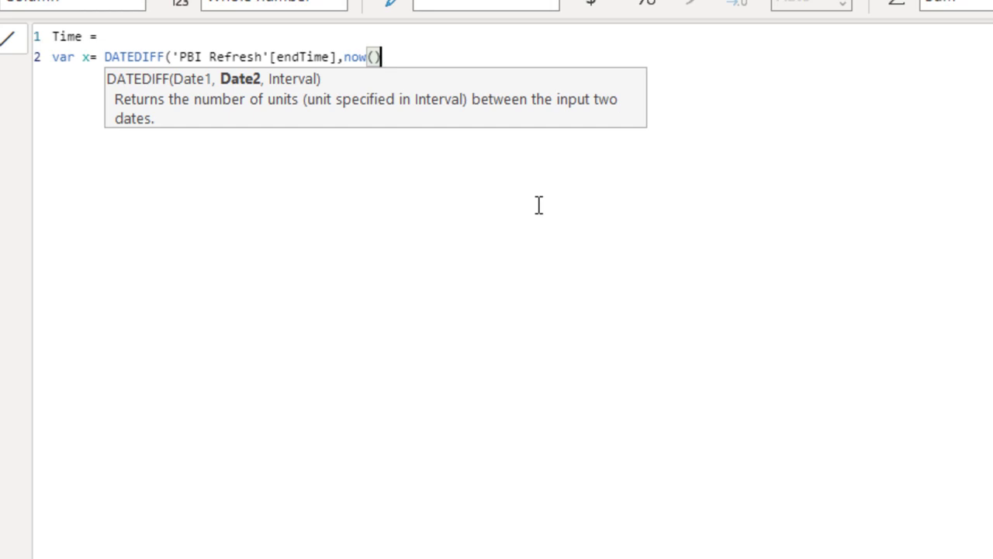
text(,)
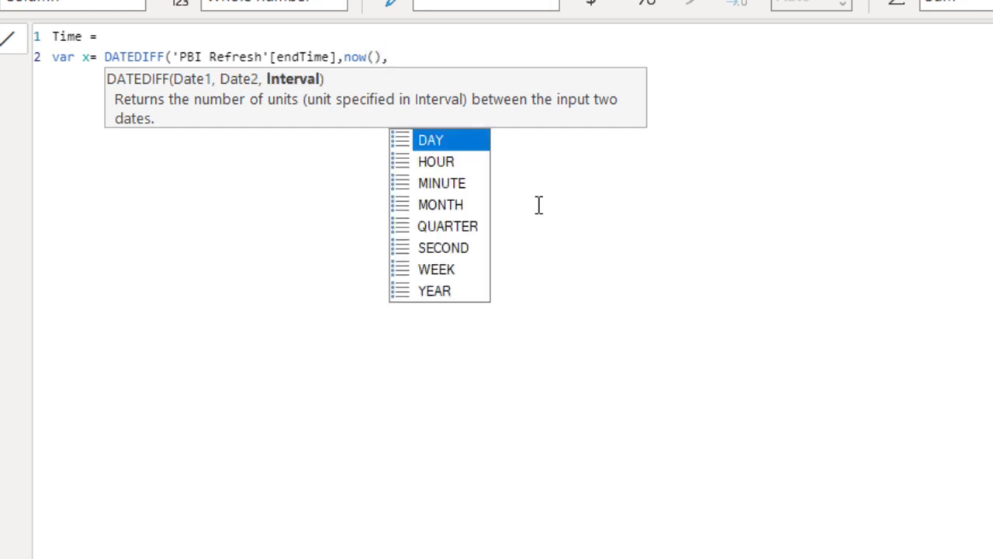
key(Down)
key(Tab)
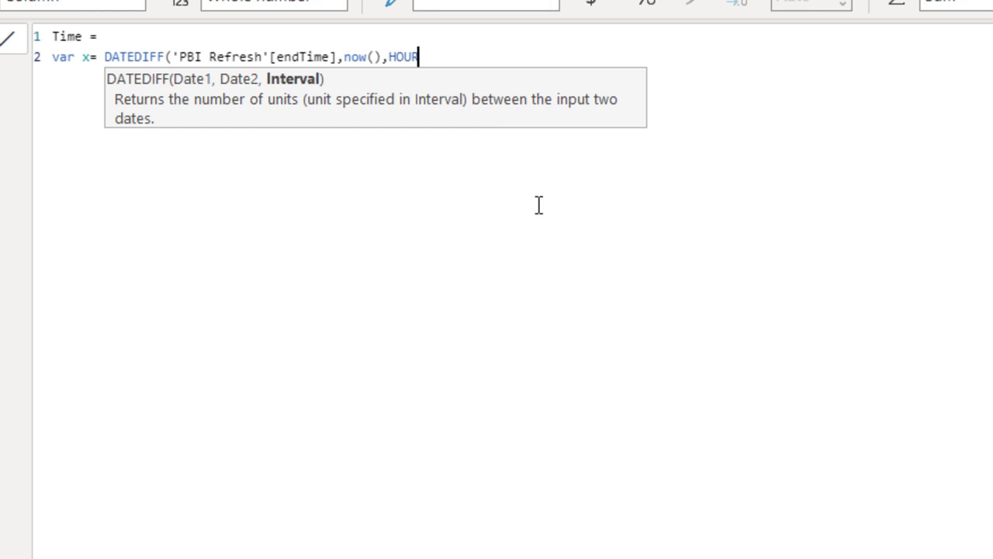
text())
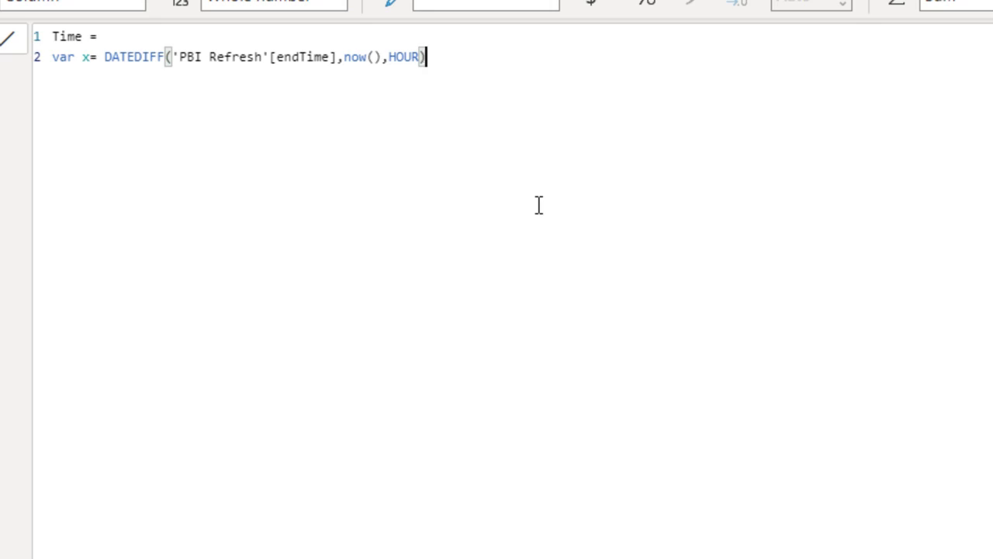
key(shift+Return)
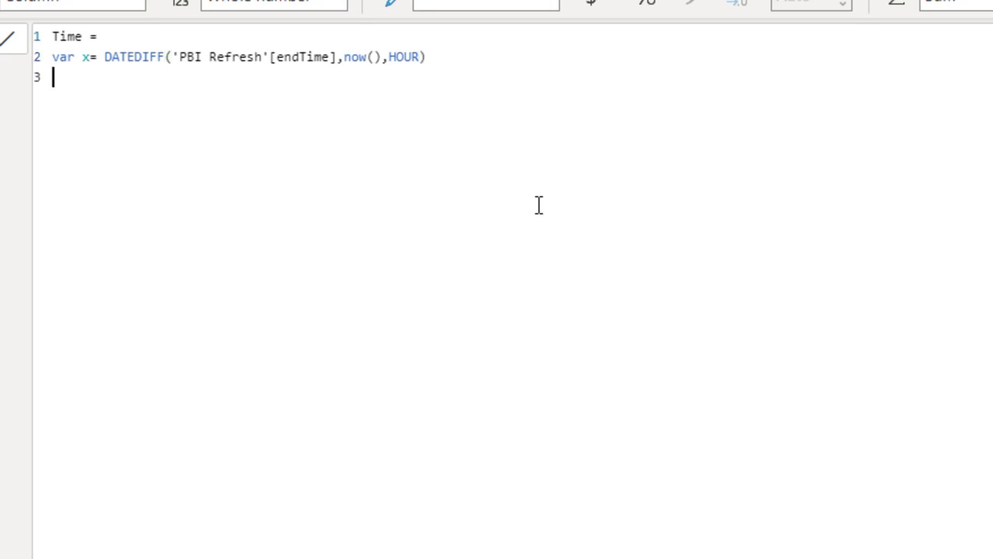
Add a return expression with an IF that gives "cd" when x<=24.
text(return ( IF(x)
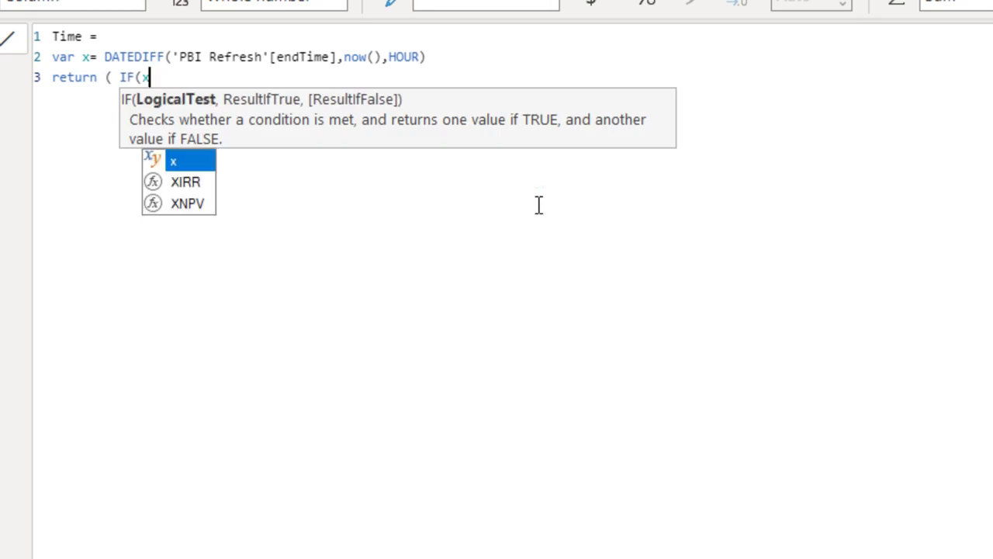
text(<=24)
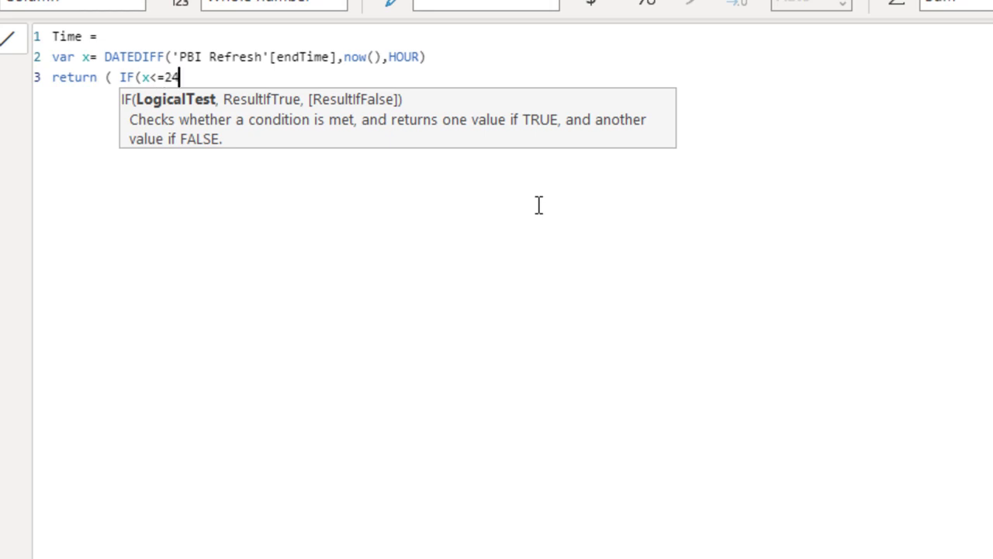
text(,"")
key(Left)
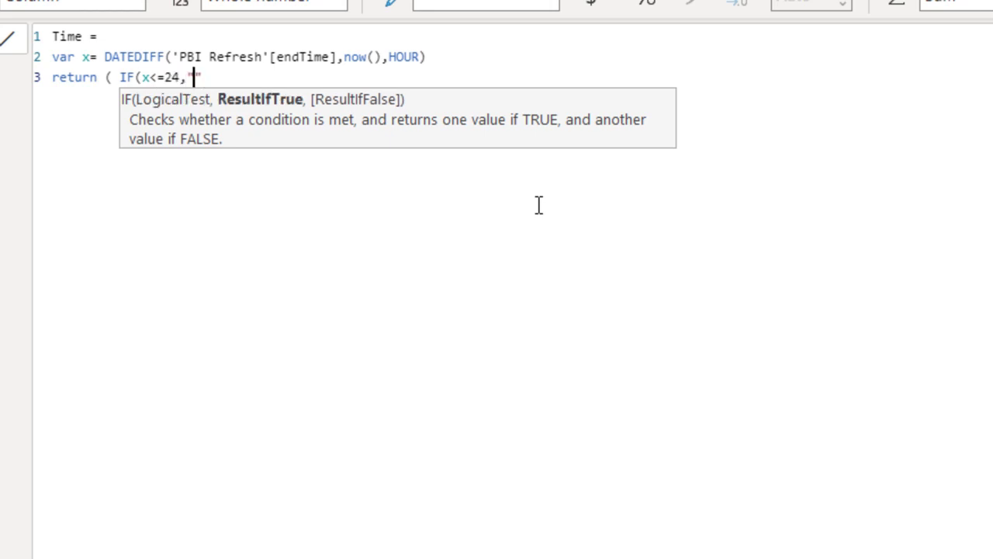
text(co)
key(BackSpace)
text(d",)
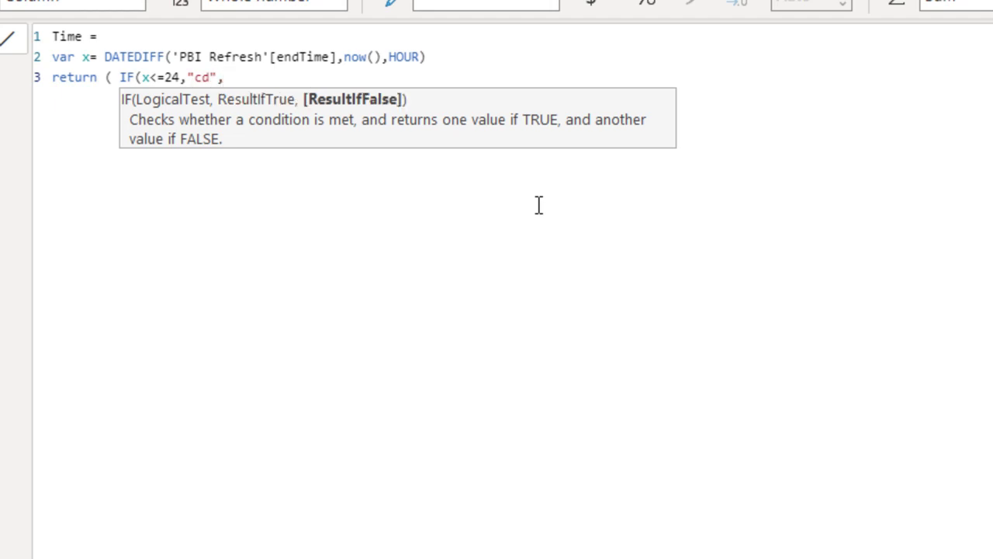
Nest a second IF that returns "3d" for the condition x<="72".
text(IF)
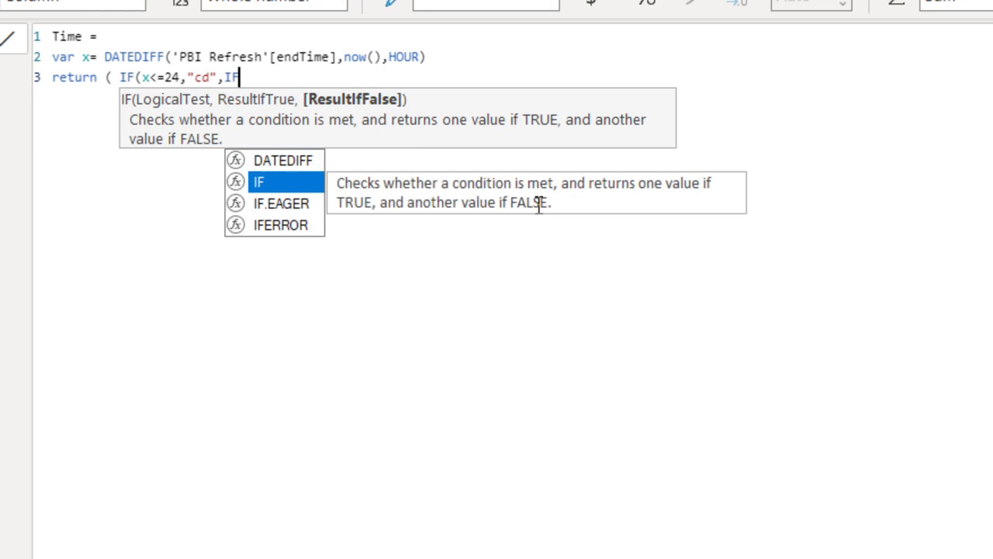
text((x<)
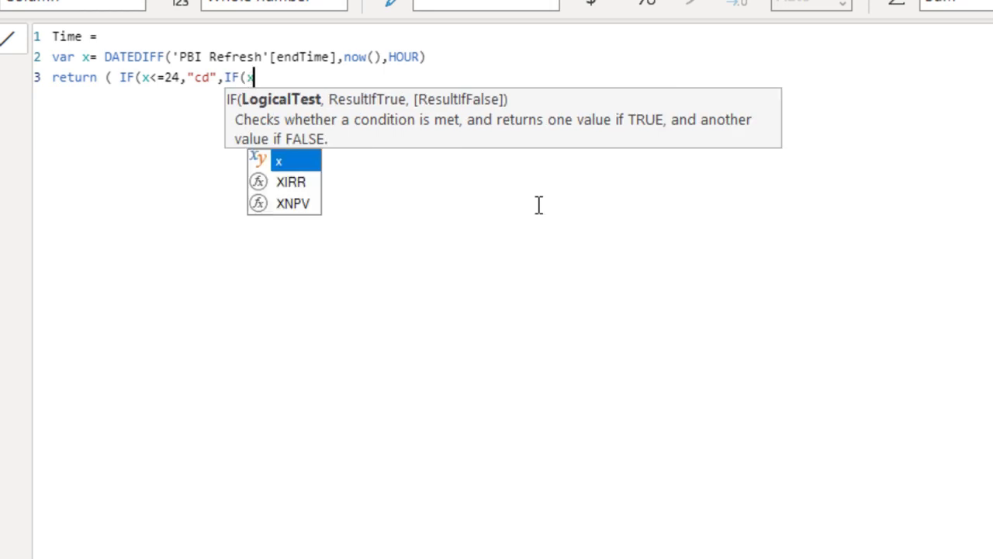
text(=)
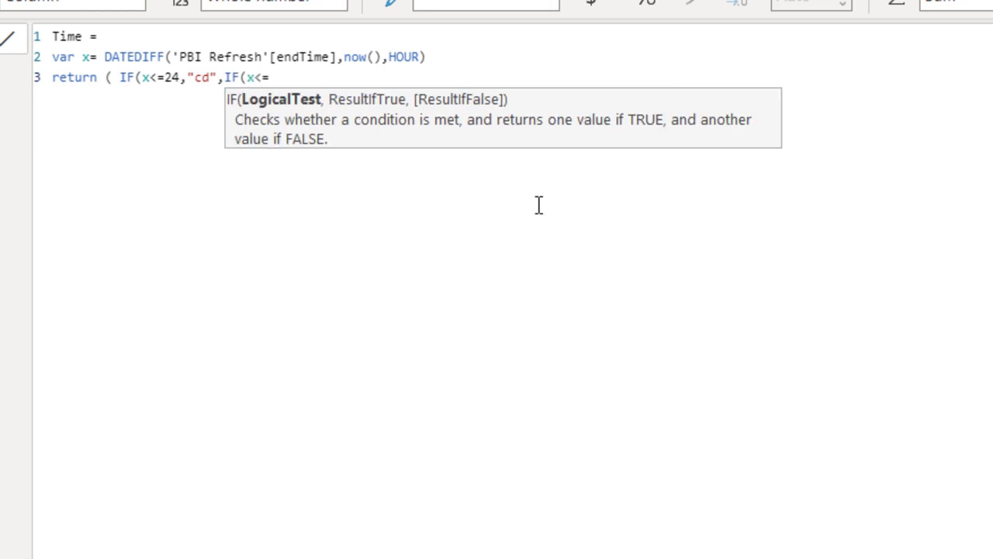
text(""72)
text(,")
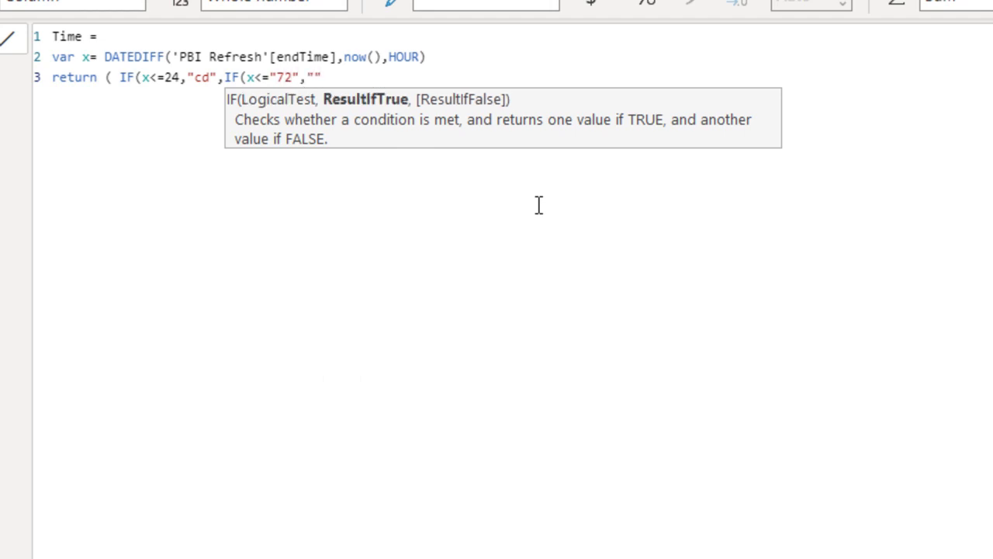
text(3d")
Nest a third IF that returns "7d" when x<=168, and open a fourth IF.
text(,IF)
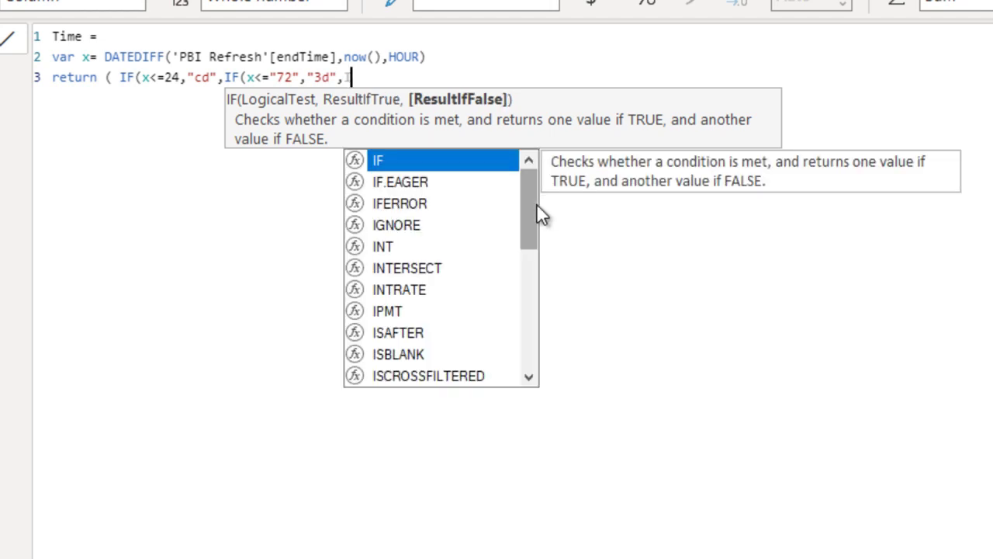
text((x)
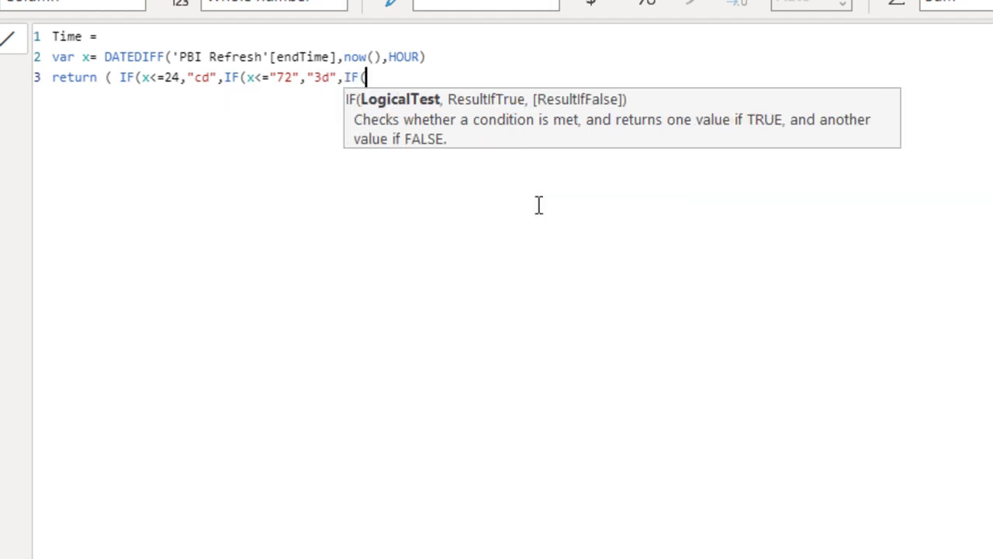
text(<=168,)
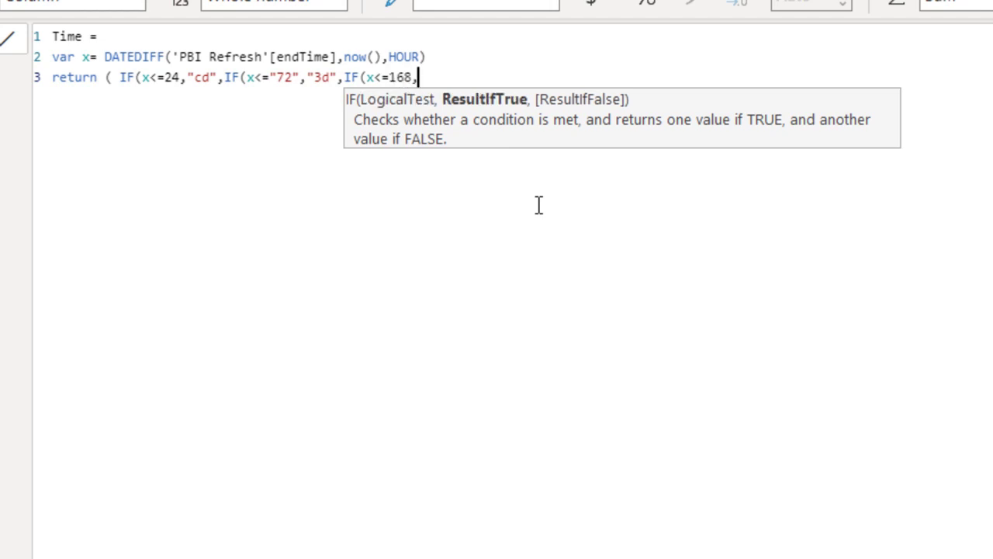
text("7d",IF()
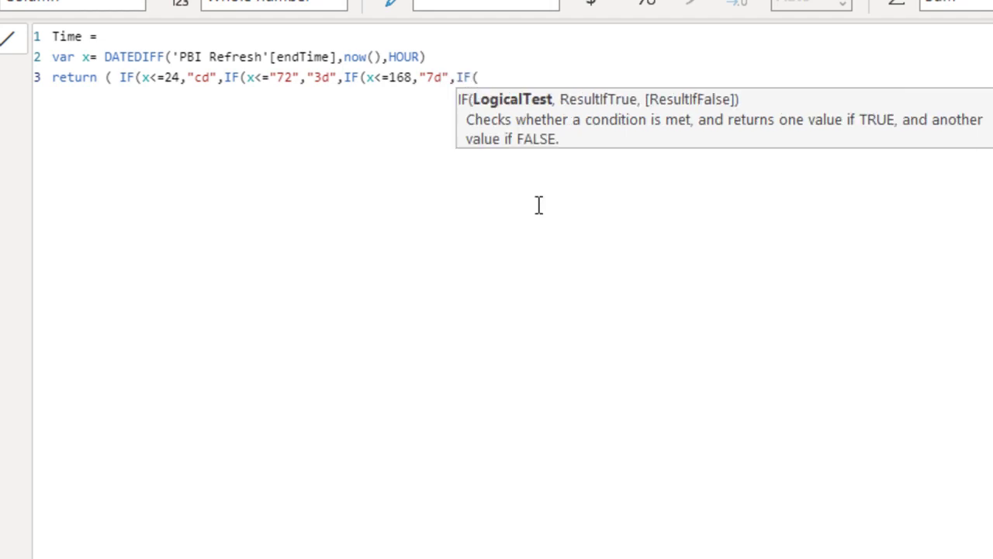
Fill the fourth IF with x<=720 returning "15d", and begin a fifth IF comparing x with <=.
text(x<=720,")
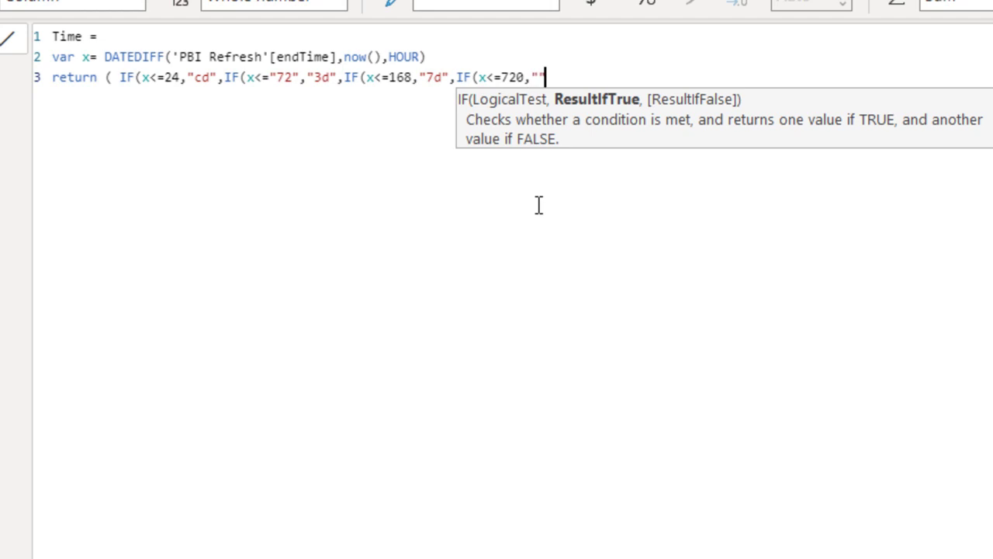
text(15d)
text(",I)
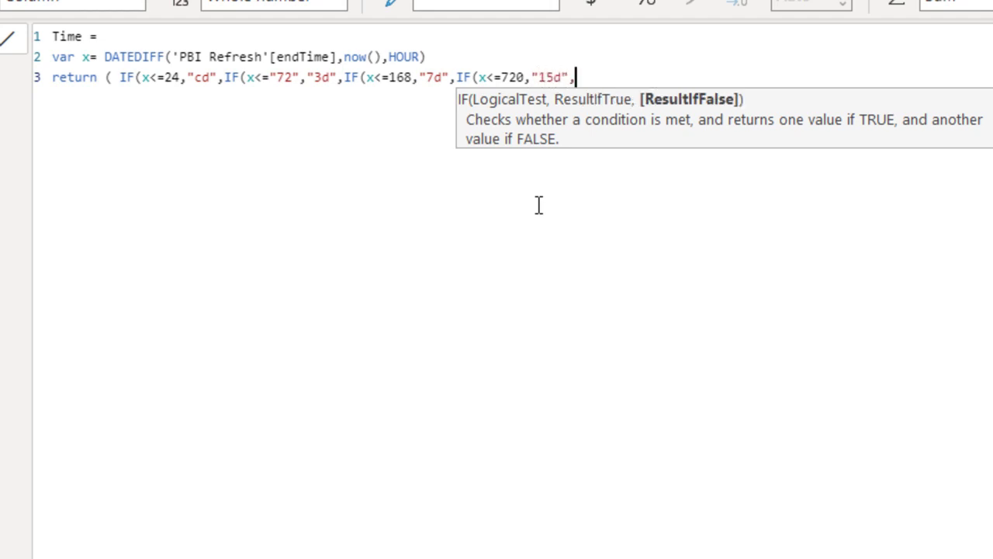
text(F()
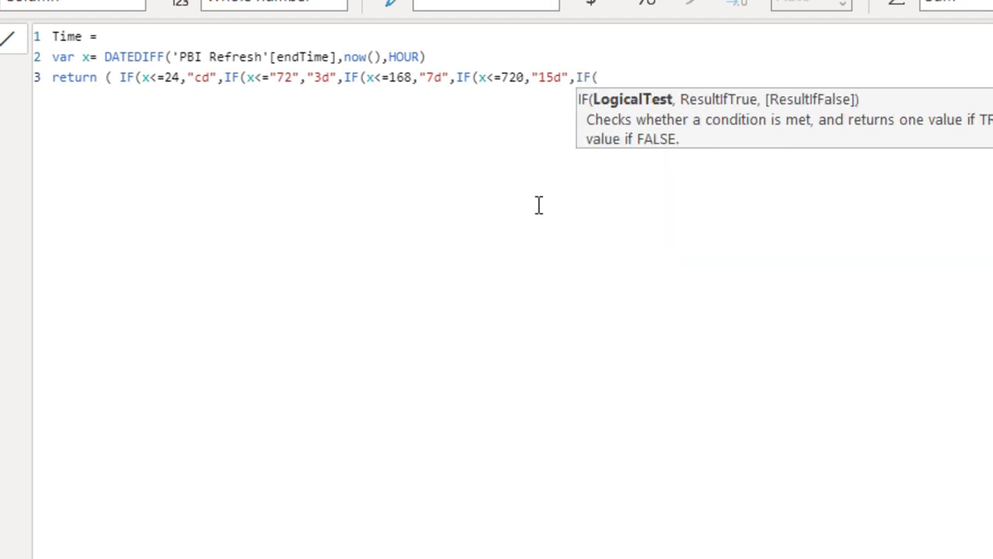
text(x<=)
Change the threshold of the "15d" condition to 360 and return to the end of the formula.
key(Left)
key(Left)
key(Left)
key(Left)
key(Left)
key(Left)
key(Left)
key(Left)
key(Left)
key(Left)
key(Left)
key(Left)
key(Left)
key(Left)
key(Left)
key(Left)
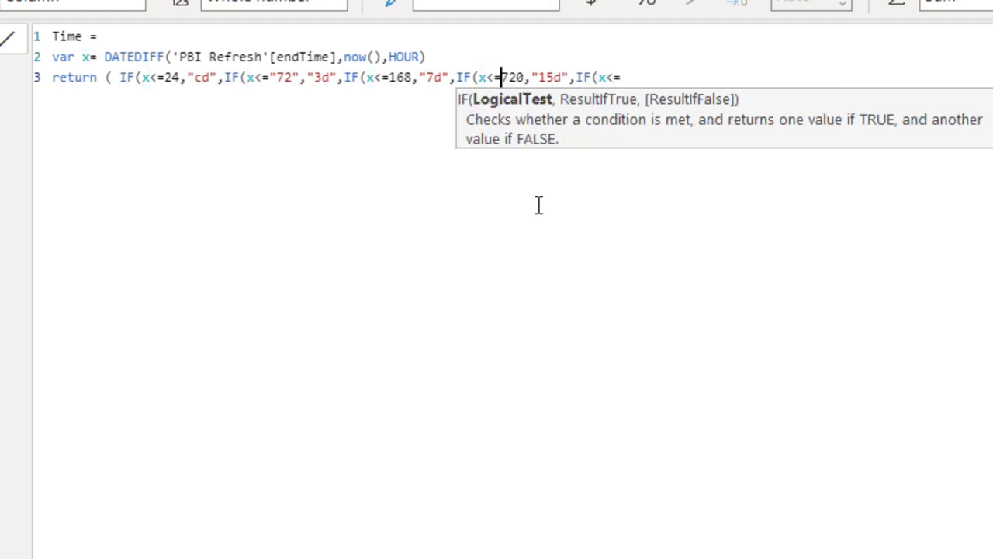
key(shift+Right)
key(shift+Right)
text(36)
key(Right)
key(End)
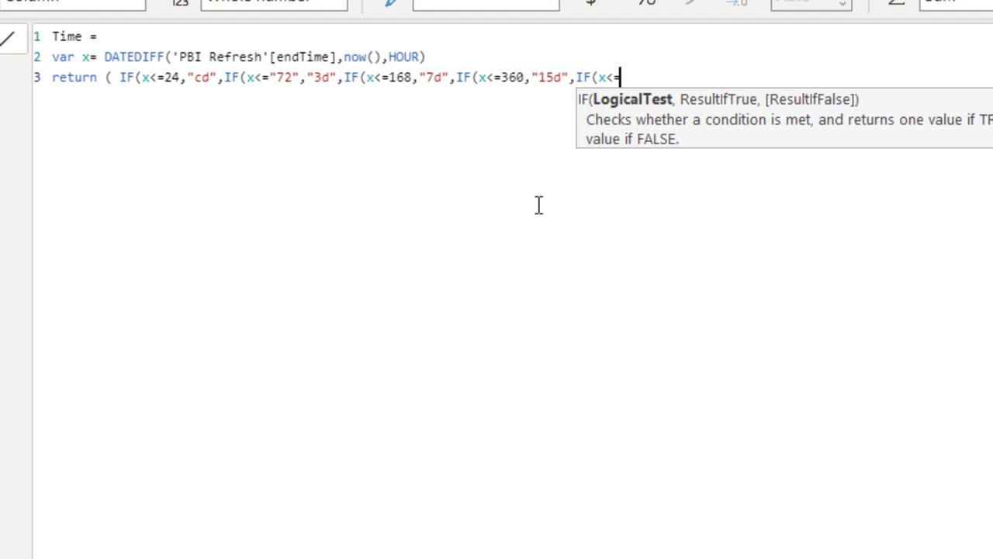
Complete the fifth IF's condition as x<=720 with "30d" as its true result.
text(720,)
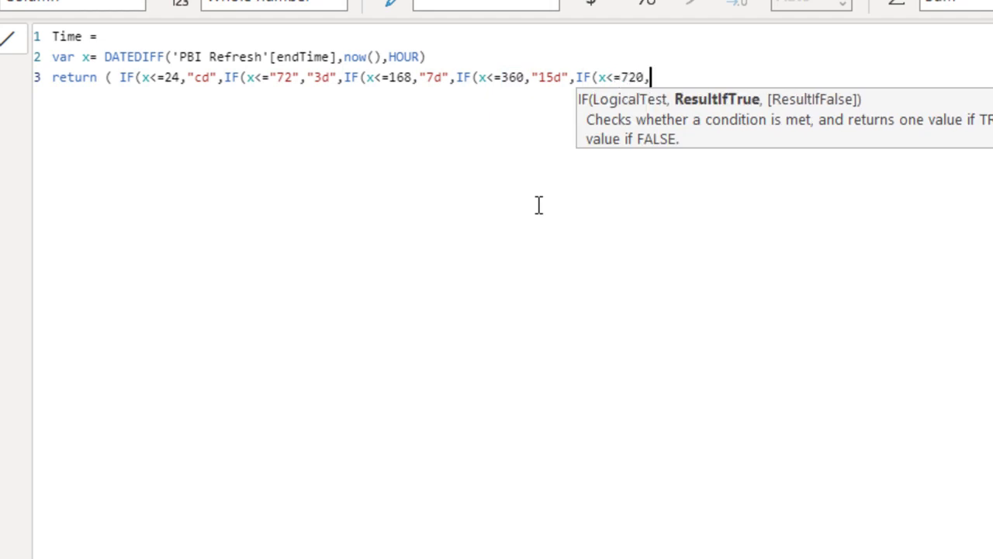
text(""30d)
key(Right)
text(,)
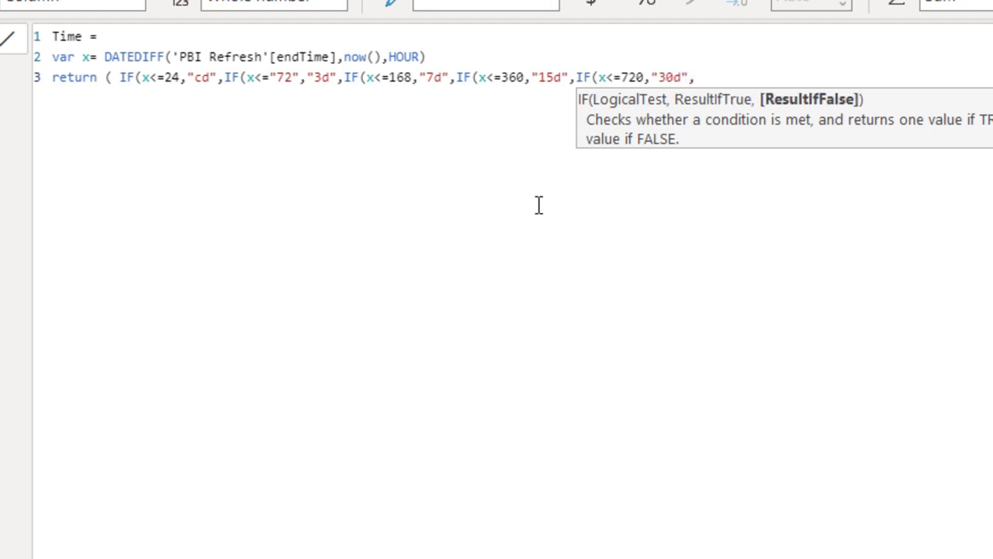
Return "all" otherwise, close all parentheses and commit the Time formula, keeping the full formula in view.
text("all)
key(Right)
text())))
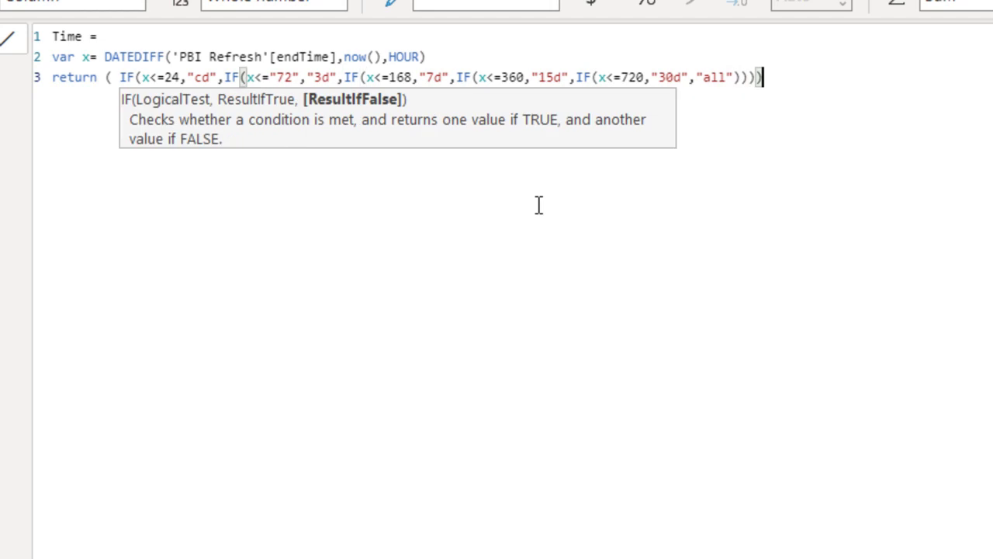
text())))
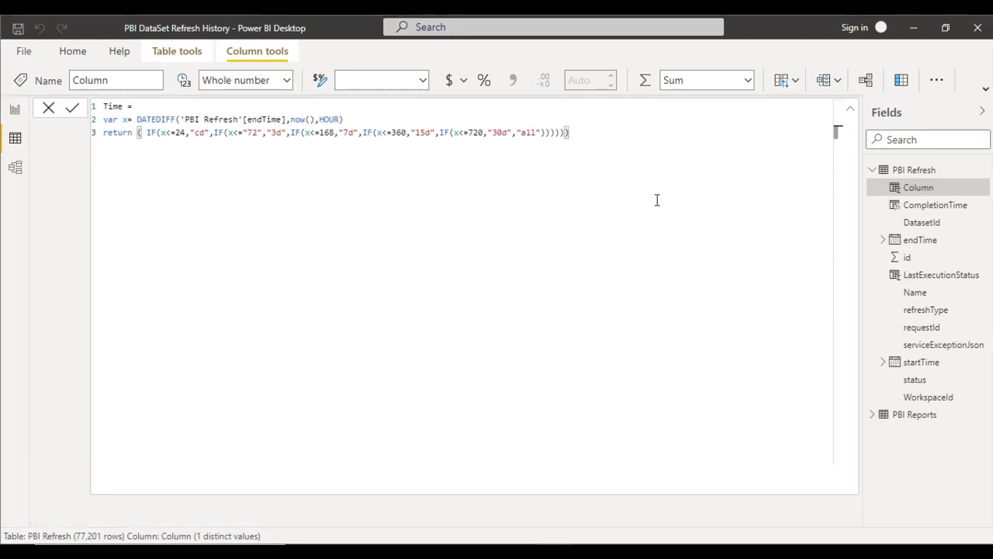
key(Return)
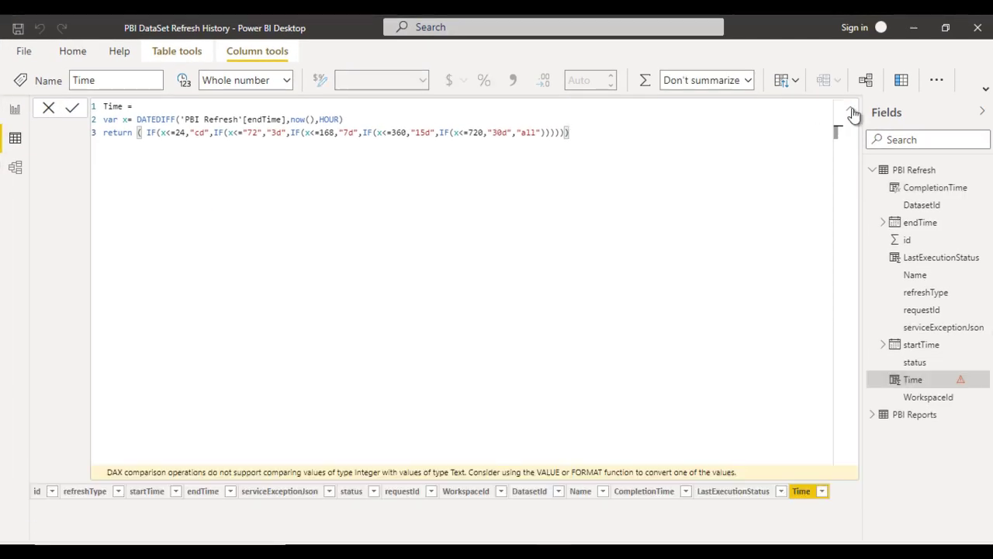
click(851, 109)
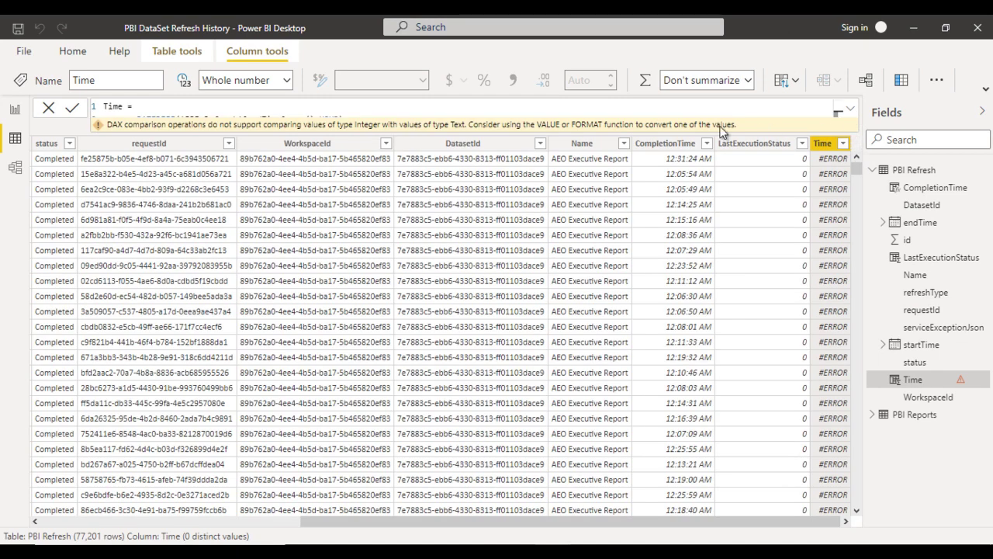
click(851, 110)
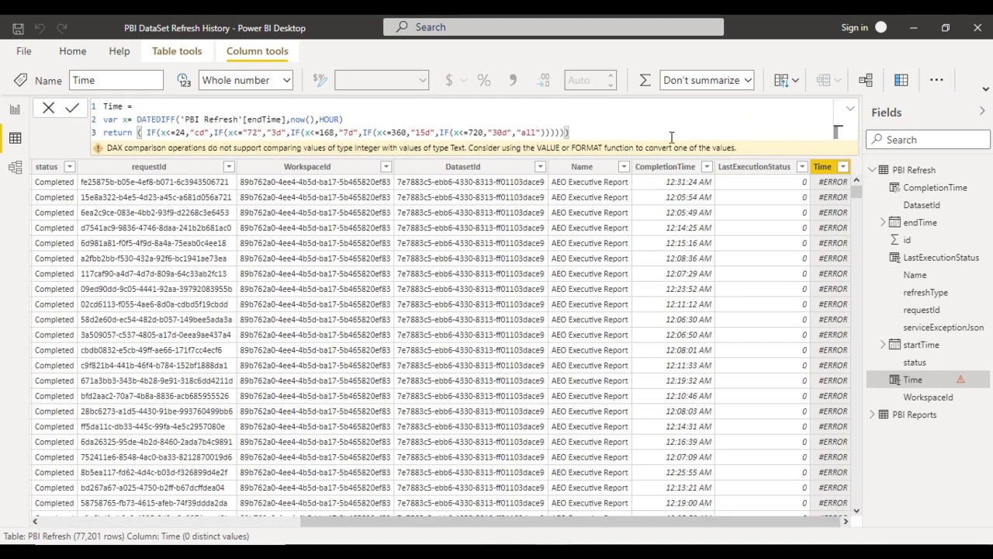
Remove the quotation marks around 72 in the Time formula so x is compared with a number, and commit the formula.
click(252, 132)
key(Left)
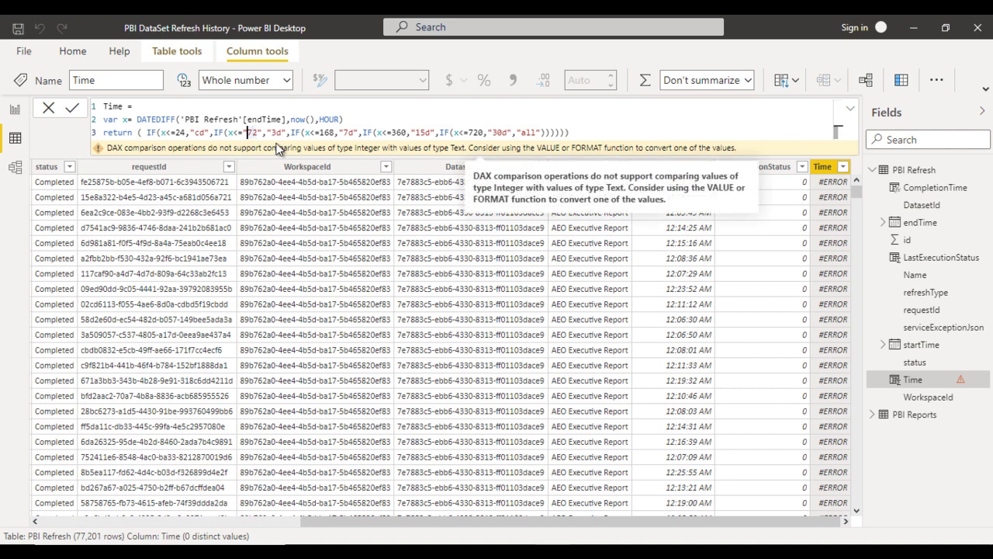
key(BackSpace)
key(Right)
key(Right)
key(Delete)
key(Right)
key(Right)
key(Right)
key(Right)
key(Right)
key(Right)
key(Right)
key(Right)
key(Right)
key(Right)
key(Right)
key(Right)
key(Right)
key(Right)
key(Right)
key(Right)
key(Right)
key(Right)
key(Right)
key(Right)
key(Right)
key(Right)
key(End)
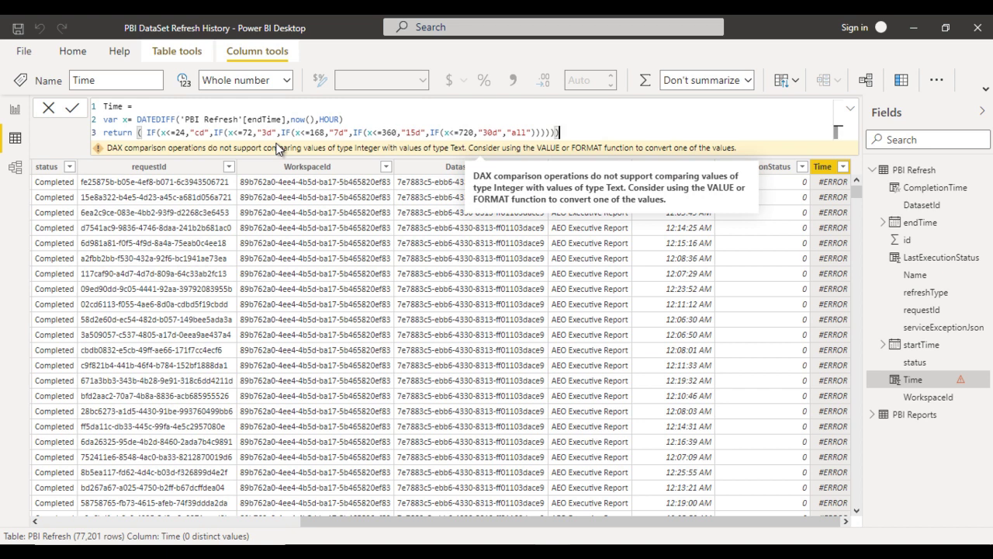
key(Return)
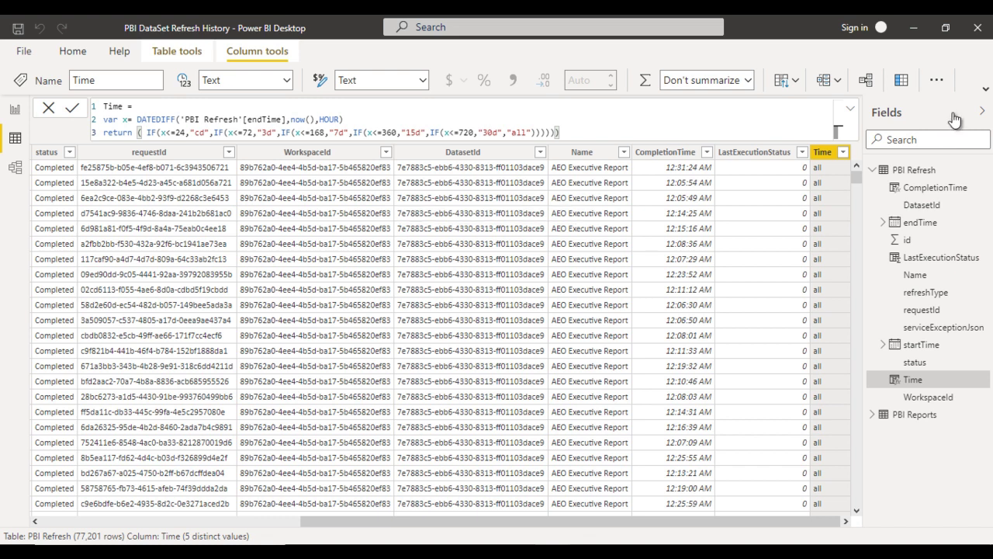
Add a calculated column StatusIcon with an IF that returns 0 when 'PBI Refresh'[status] equals "Failed".
click(902, 80)
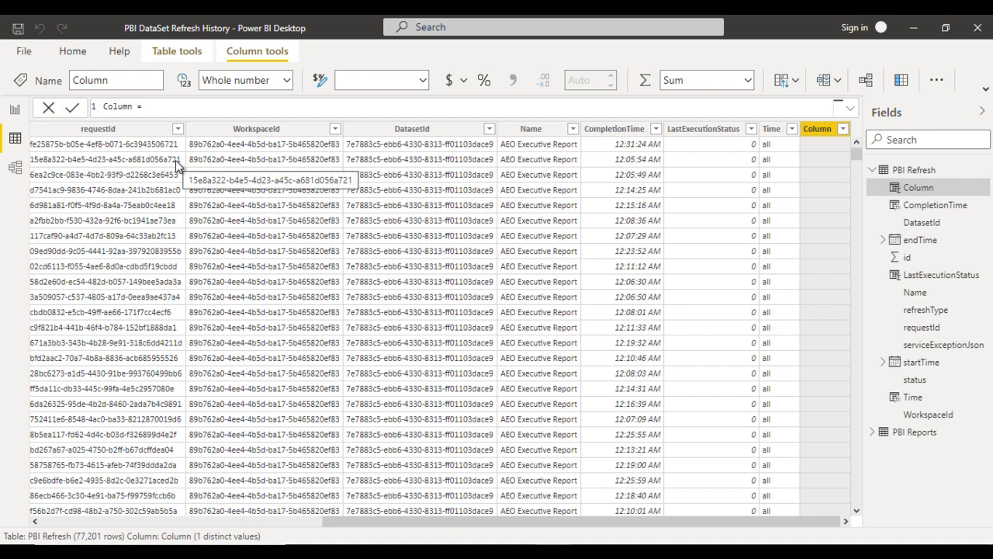
text(Status)
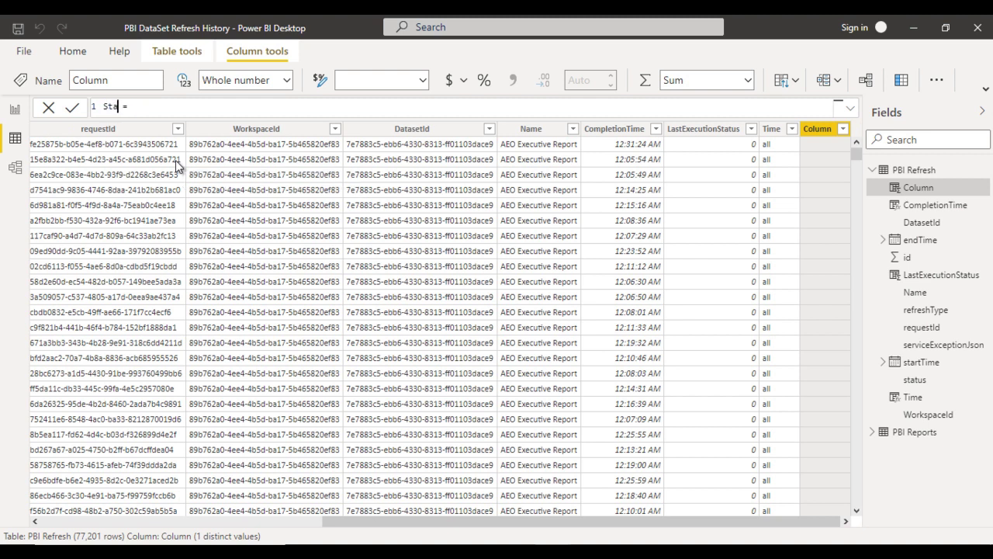
text(Icon)
text(IF)
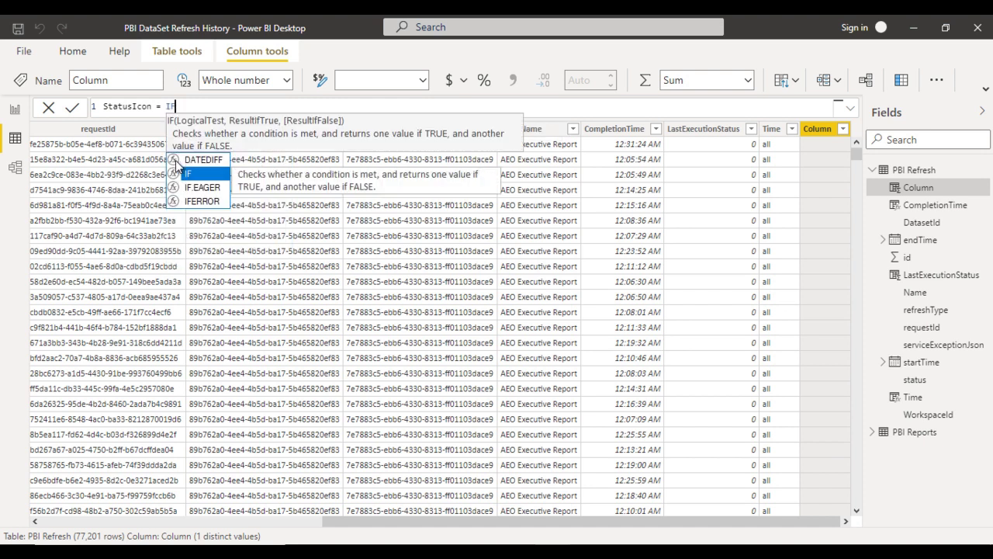
text((p)
key(Down)
key(Down)
key(Down)
key(Down)
key(Down)
key(Down)
key(Down)
key(Down)
key(Down)
key(Down)
key(Down)
key(Down)
key(Down)
key(Down)
key(Down)
key(Down)
key(Down)
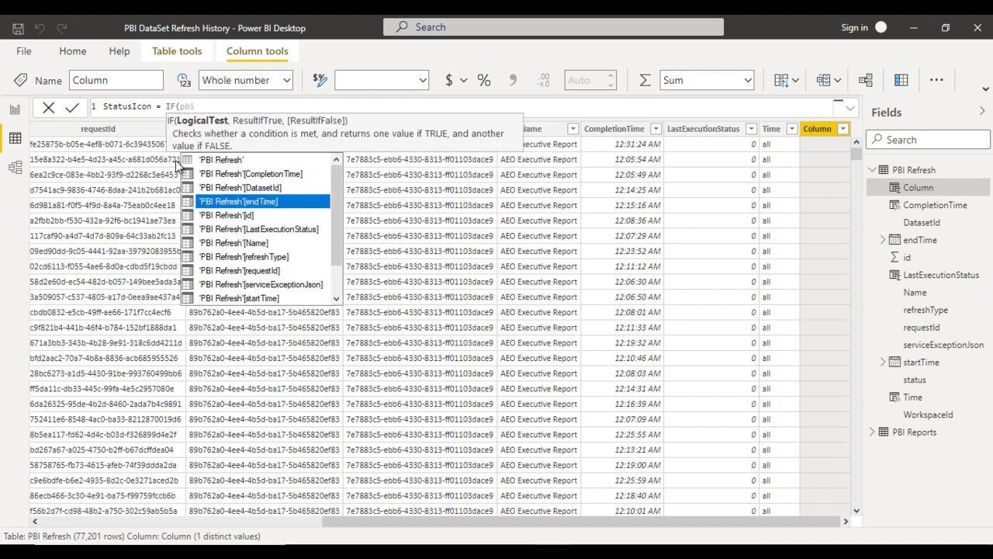
key(Tab)
text(=")
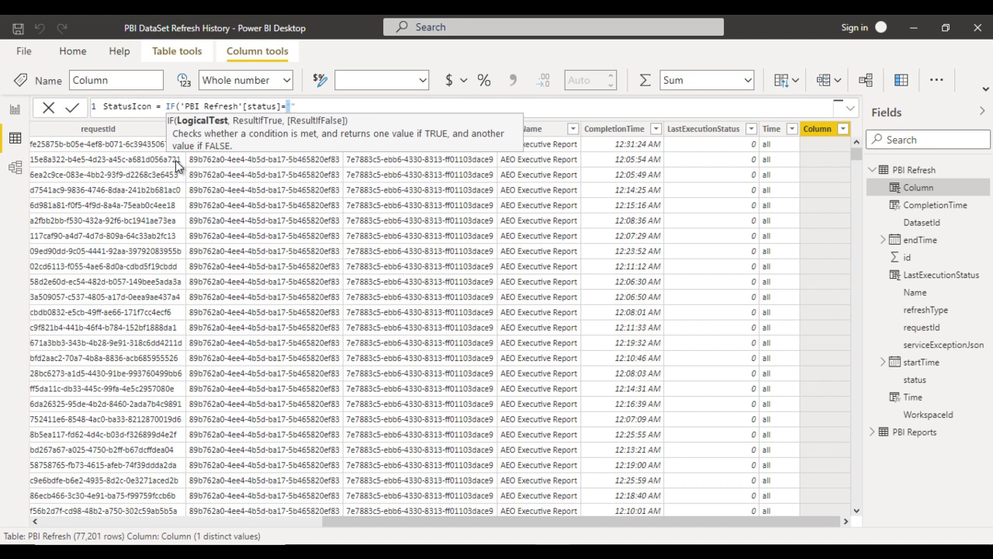
text(Failed",)
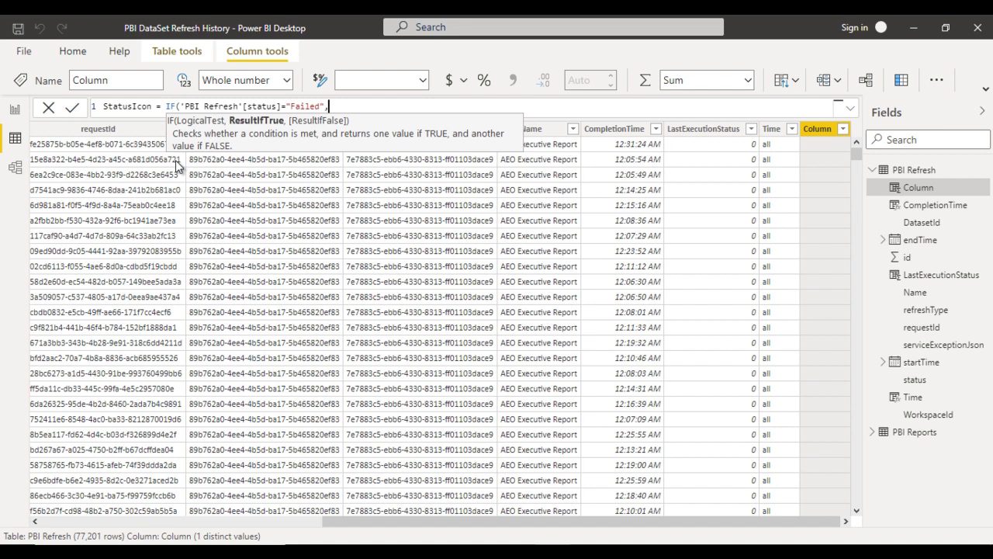
text(0)
Nest an IF returning 2 when 'PBI Refresh'[status] equals "Completed" and 1 otherwise, commit StatusIcon and check its distinct values without filtering.
text(,IF('PBI Refre)
text(sh'[stat)
key(Tab)
text(=""Complete)
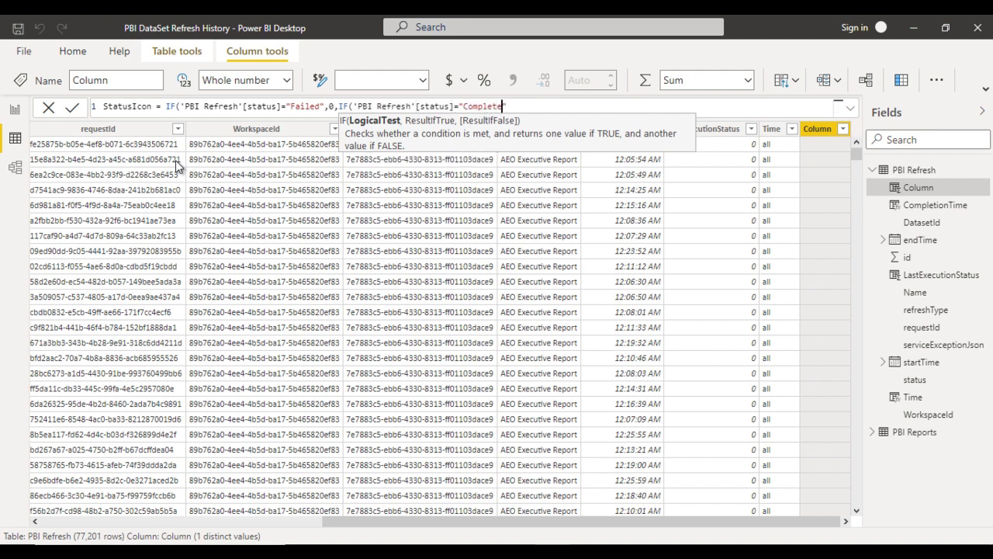
text(d)
text(,)
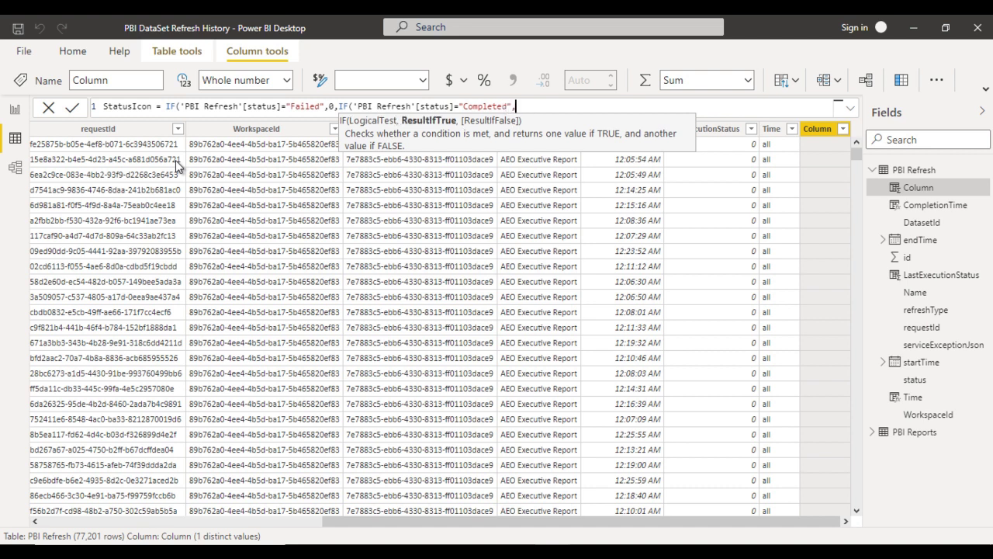
text(2,1)))
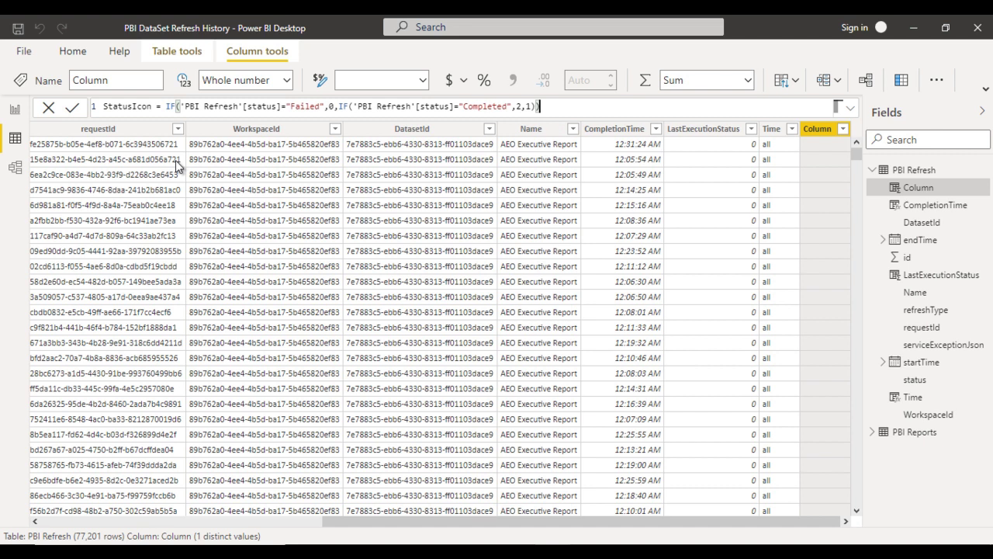
key(Return)
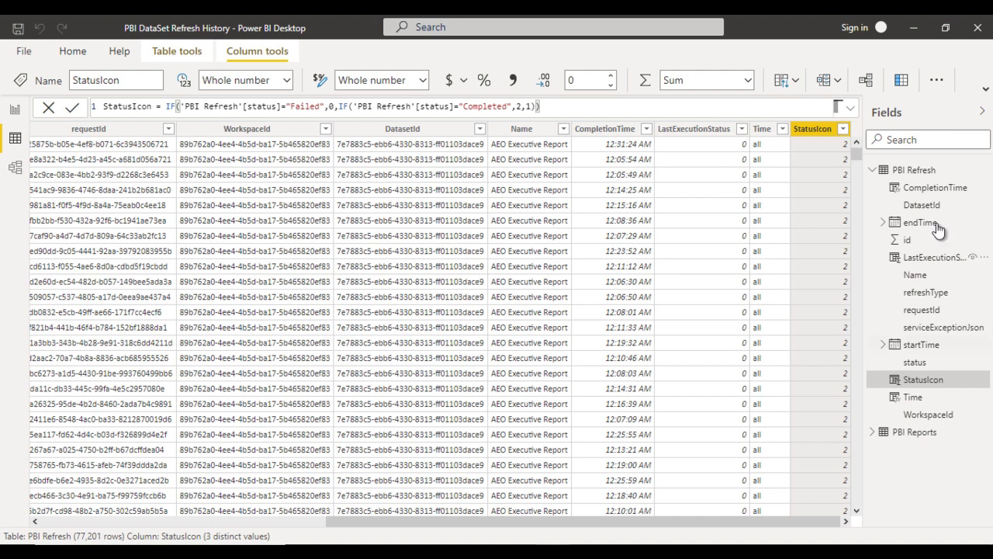
click(842, 129)
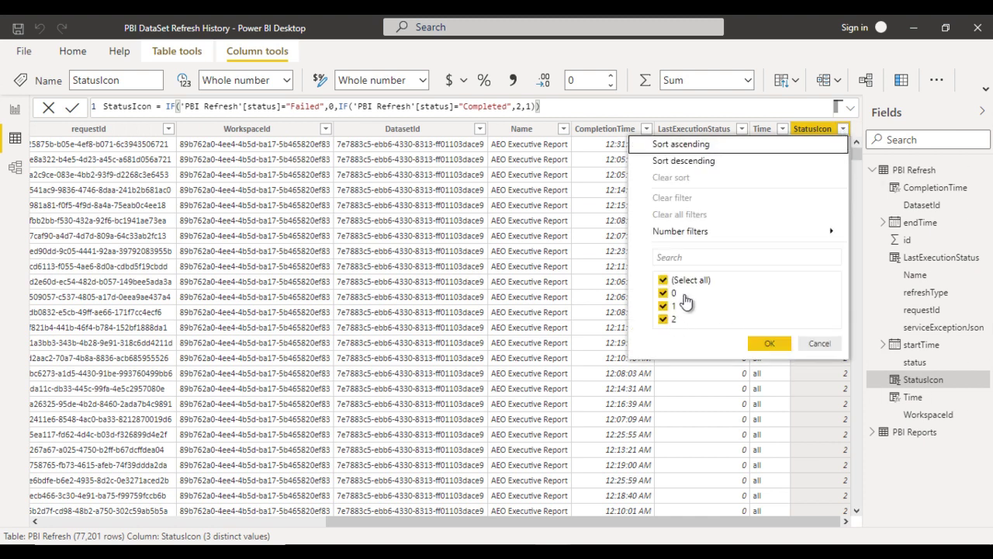
click(820, 343)
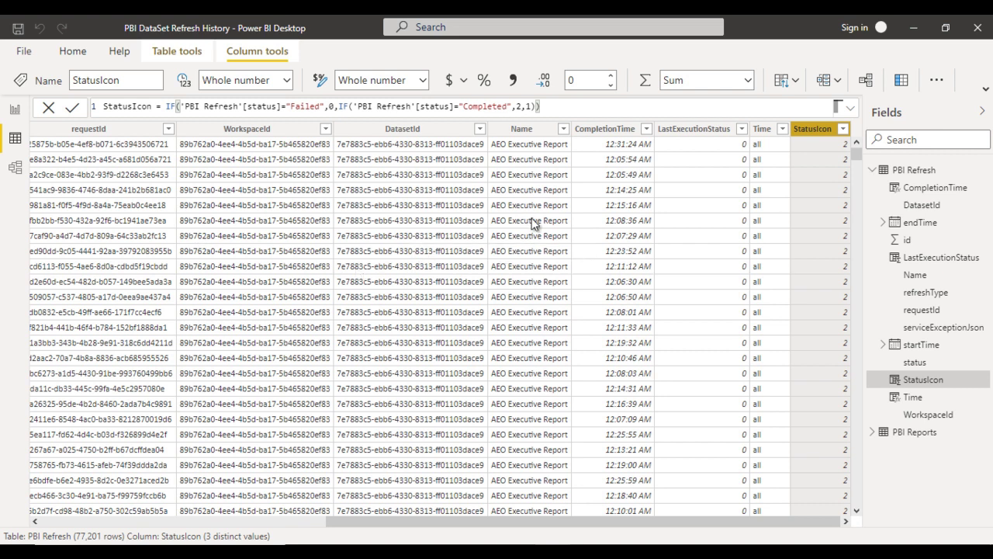
Add a calculated column Hours with the formula HOUR('PBI Refresh'[startTime]).
click(903, 86)
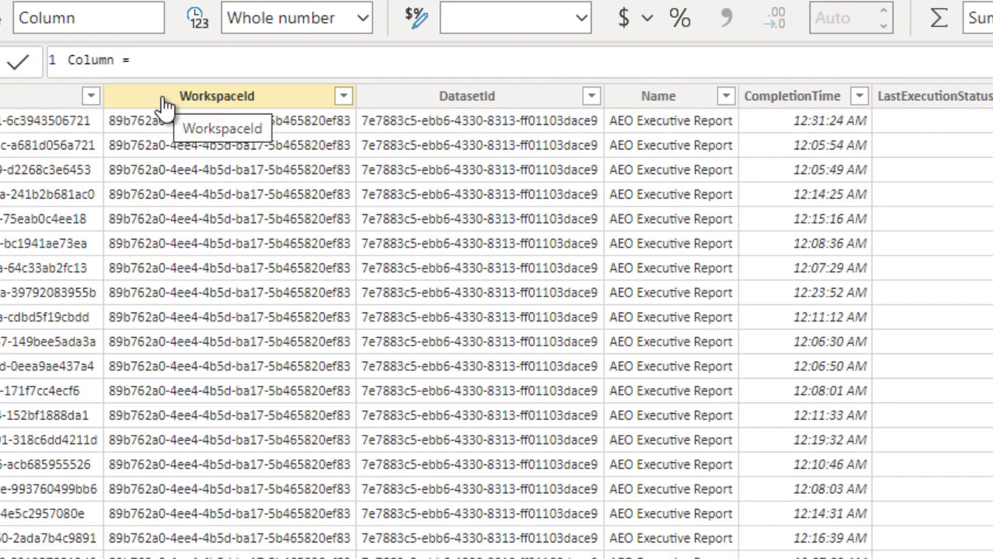
text(Ho)
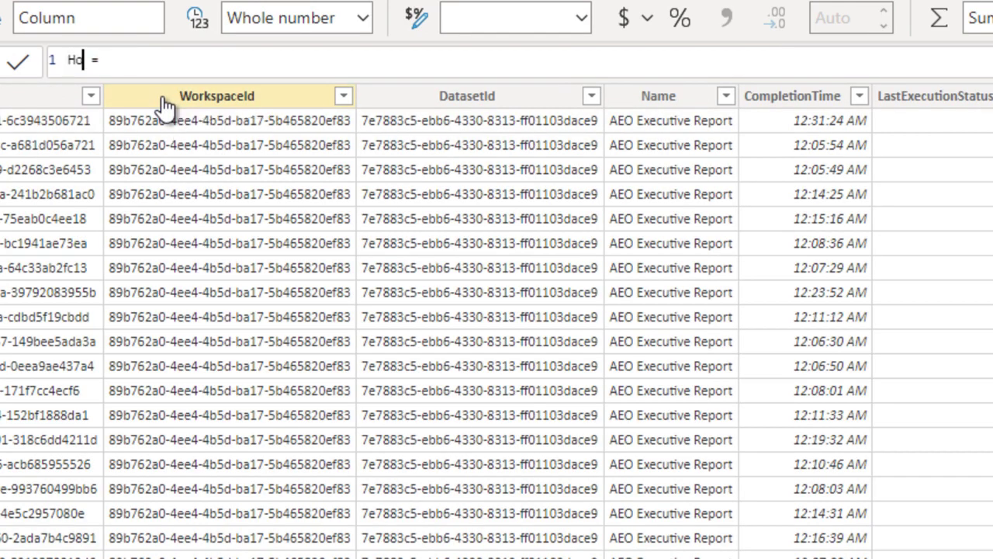
text(urs)
key(End)
text(Ho)
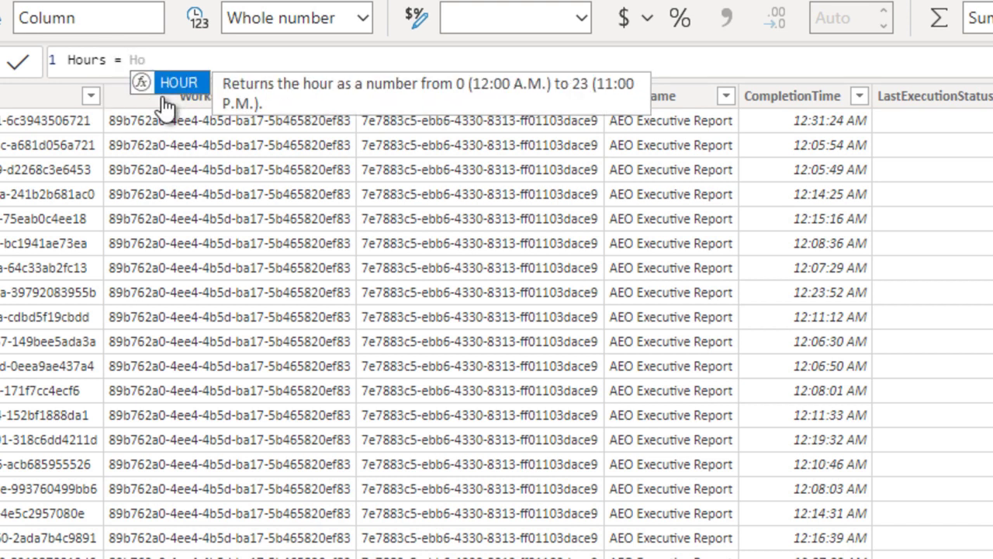
key(Tab)
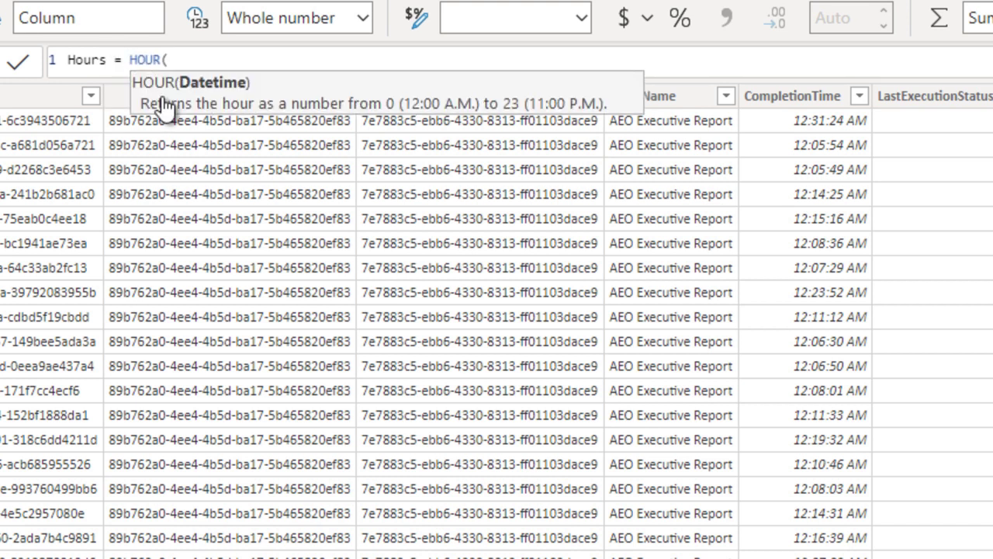
text(sta)
key(Tab)
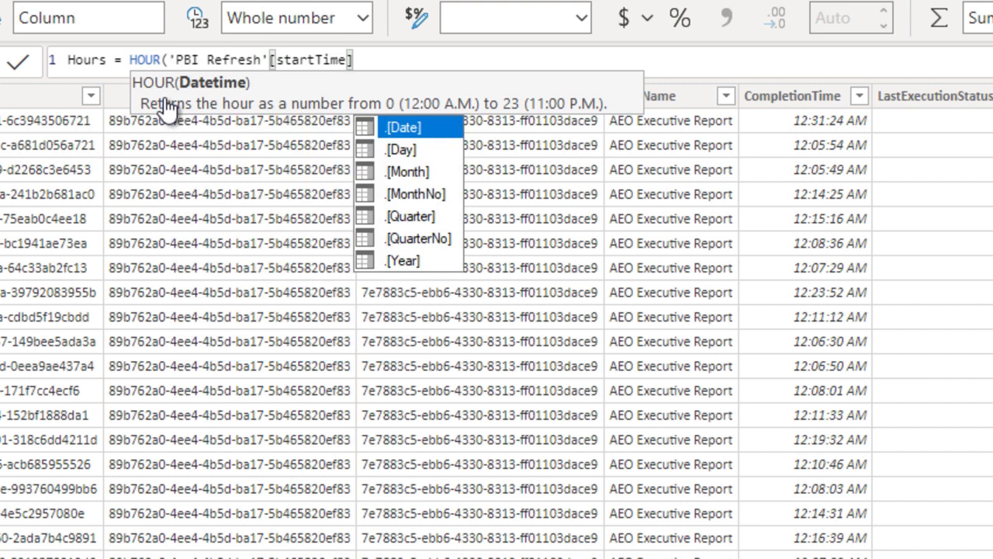
key(Escape)
text())
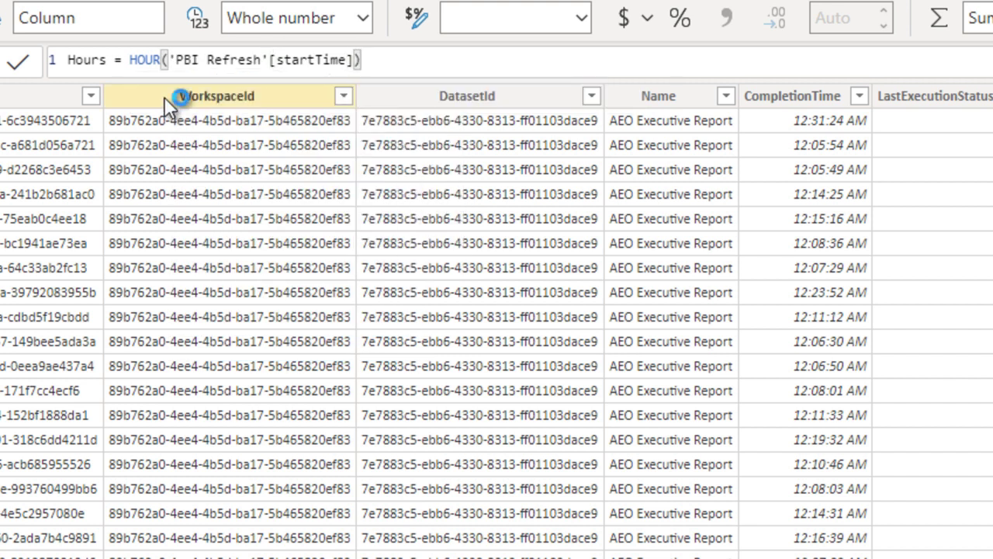
click(166, 99)
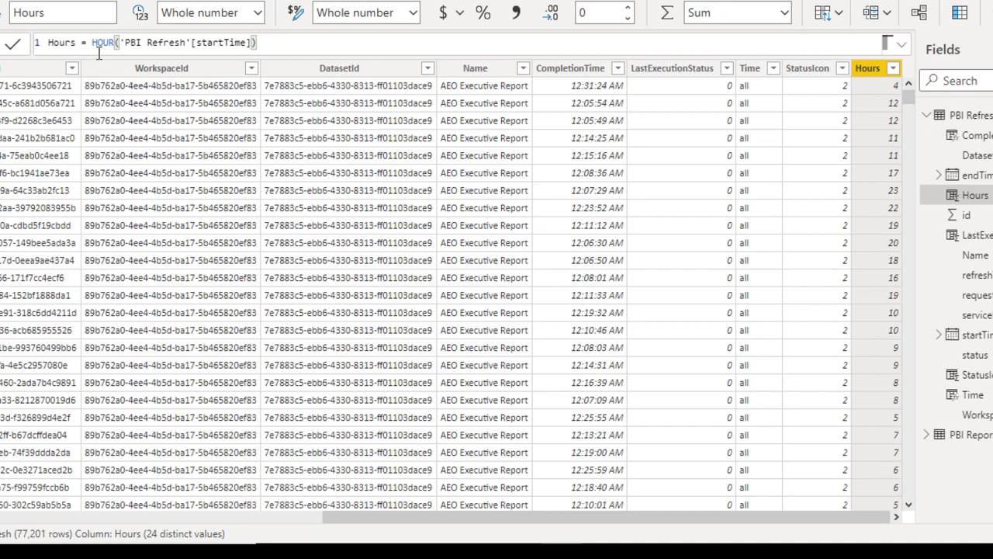
Wrap the HOUR expression of the Hours column in CONCATENATE with ":00" as the second text and commit the formula.
key(ctrl+Left)
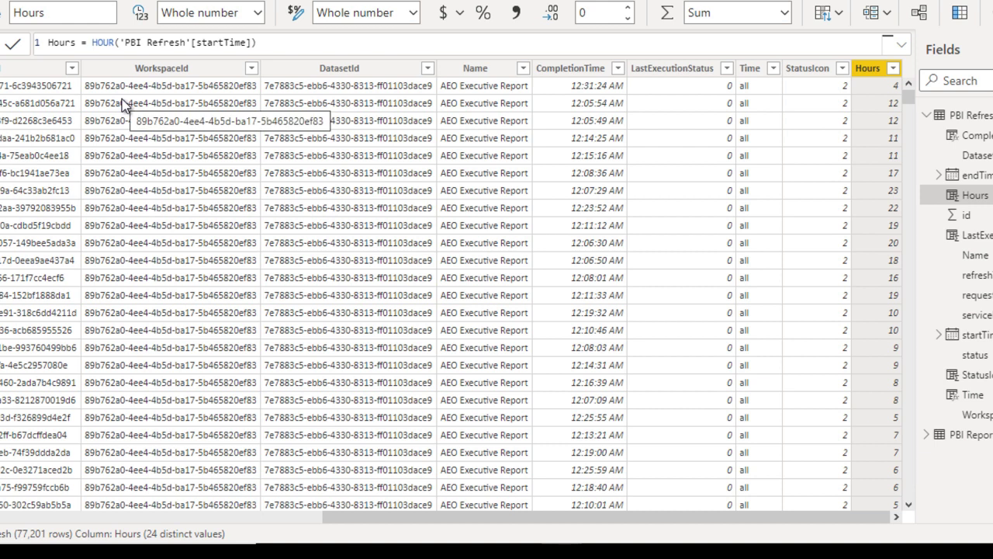
text(con)
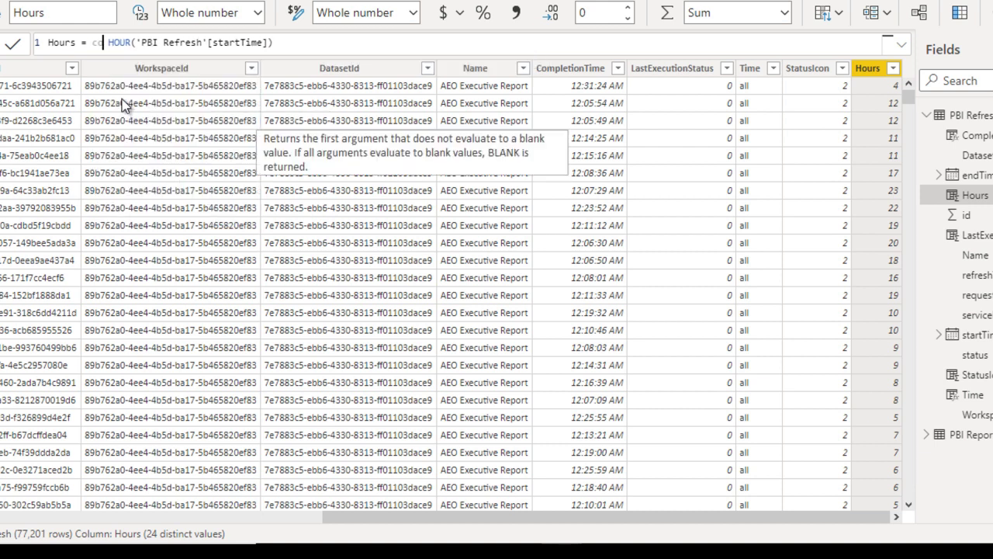
key(Tab)
key(End)
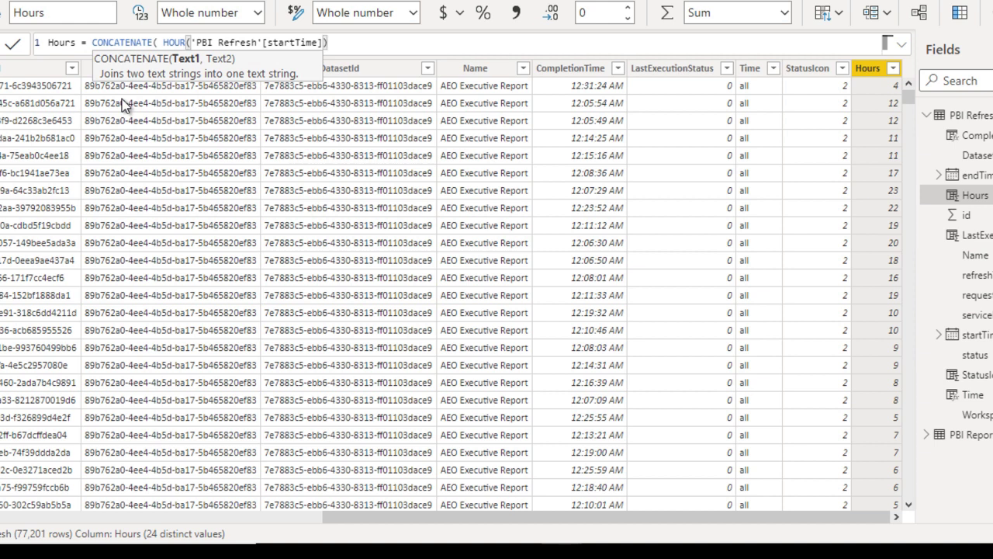
text(,":)
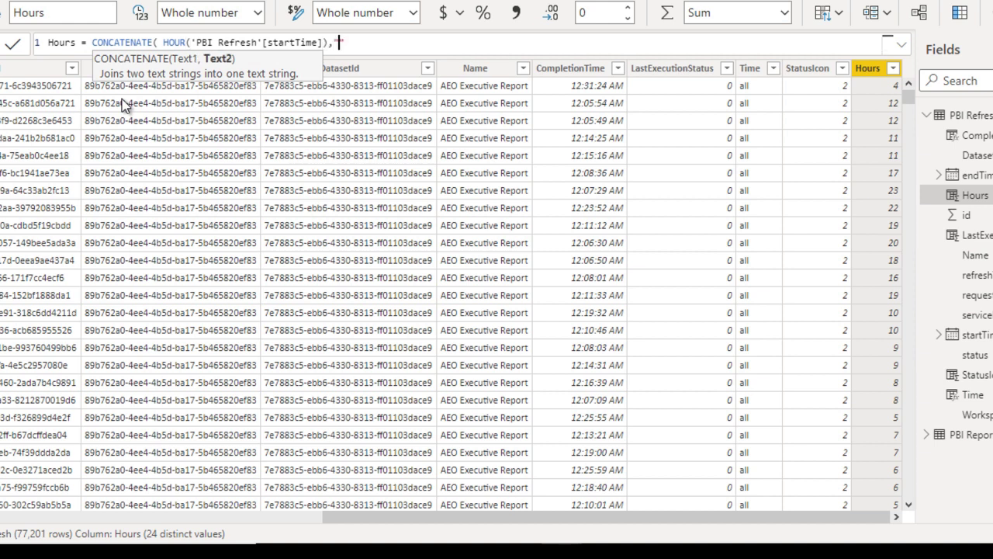
text(0)
text())
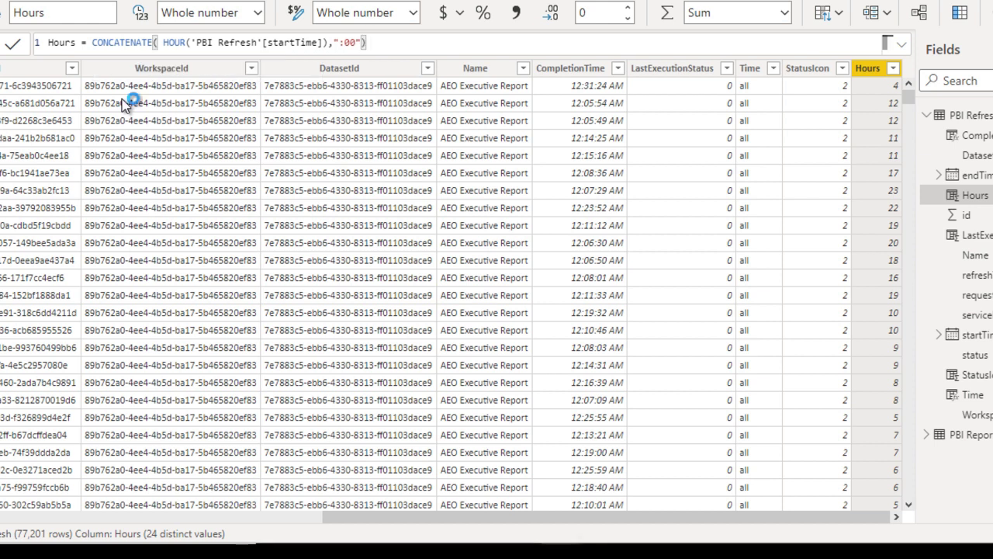
key(Return)
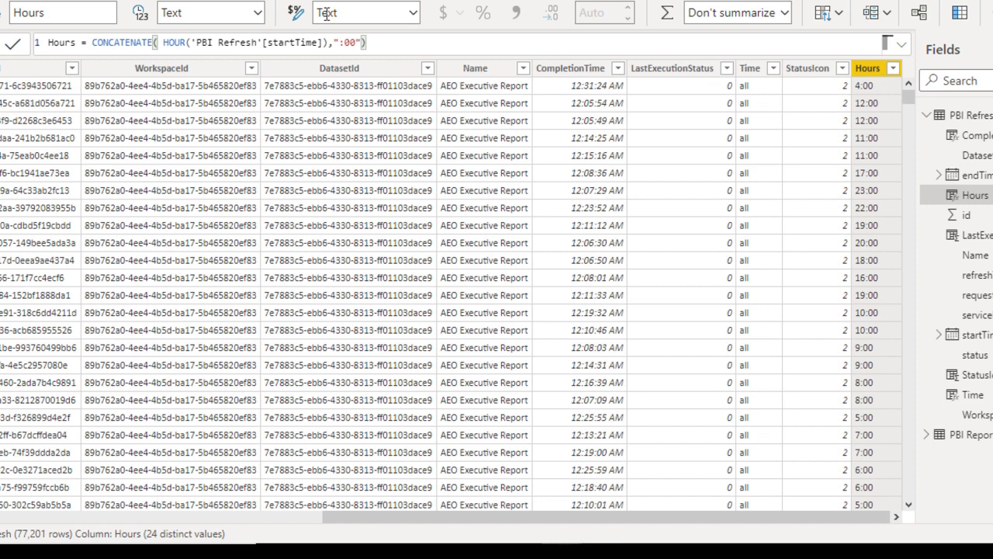
Change the data type of the Hours column to Time and accept the data type change.
click(259, 13)
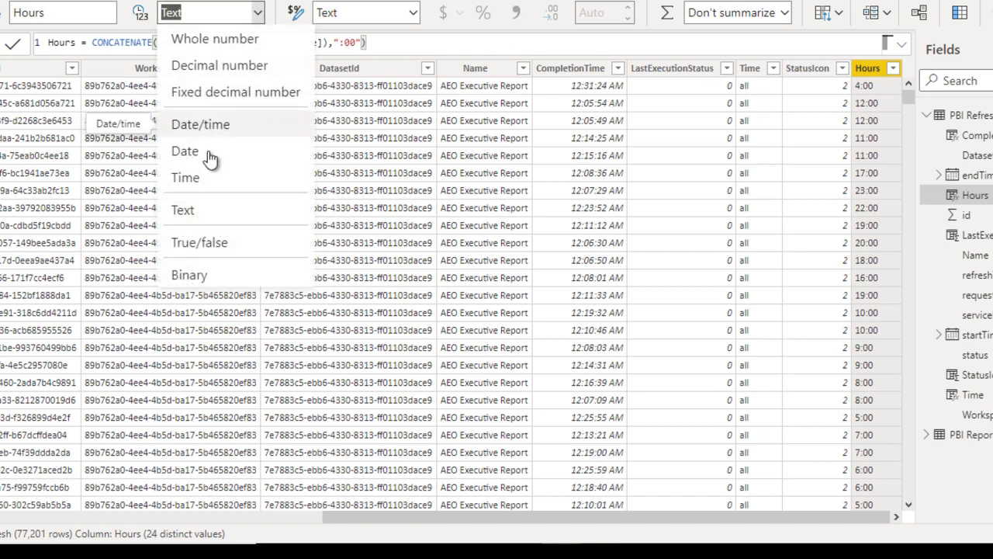
click(208, 184)
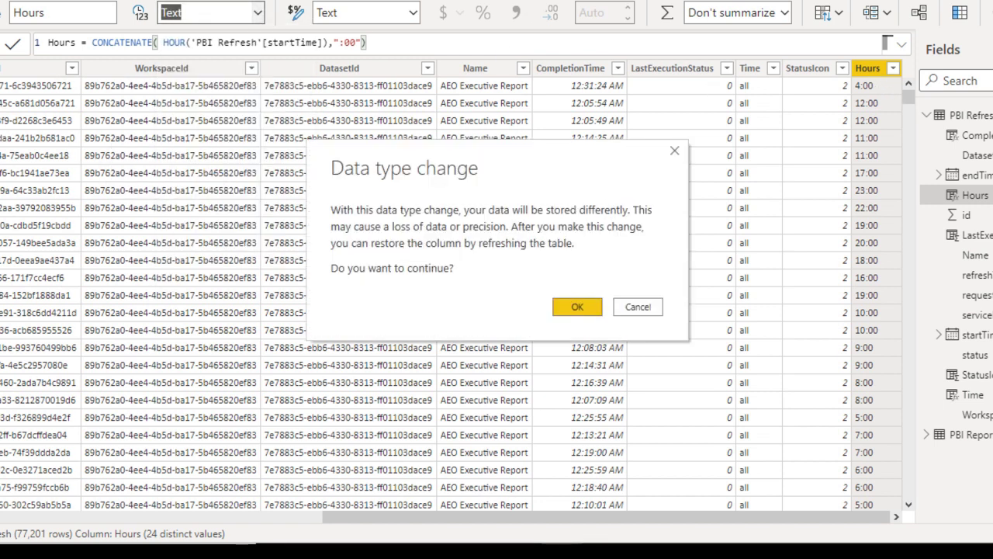
click(577, 308)
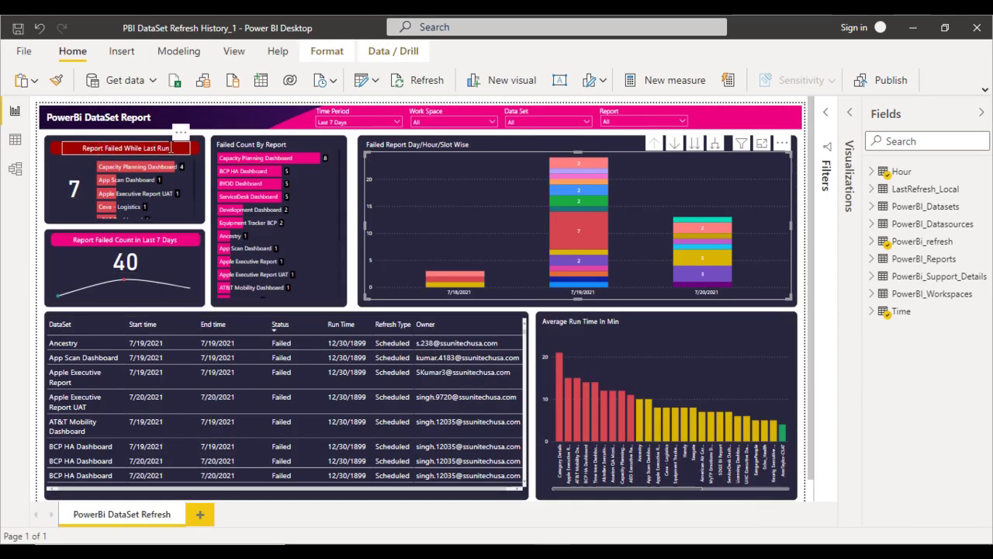
Copy the dark panel behind "Report Failed While Last Run" from PBI DataSet Refresh History_1 into the new report, just below the title banner.
click(200, 166)
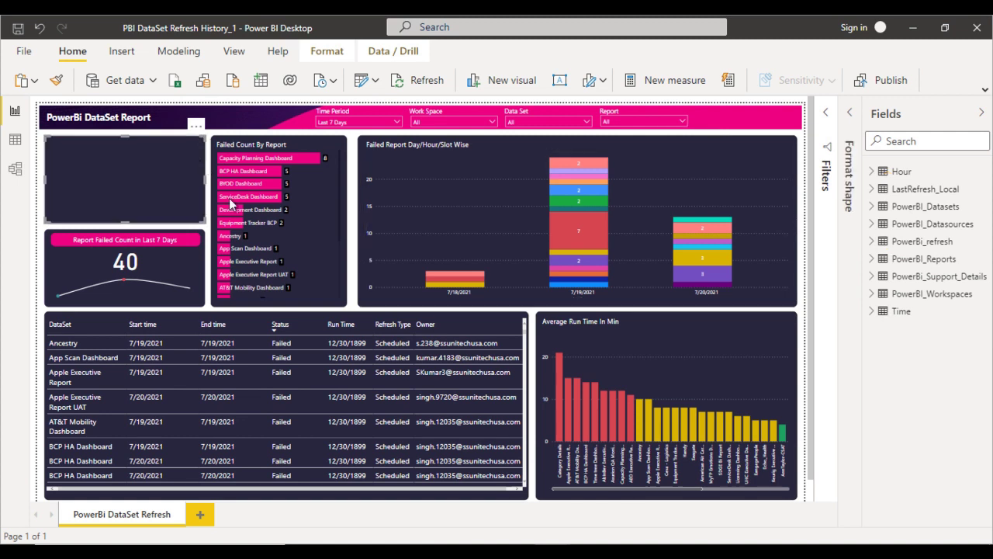
click(516, 496)
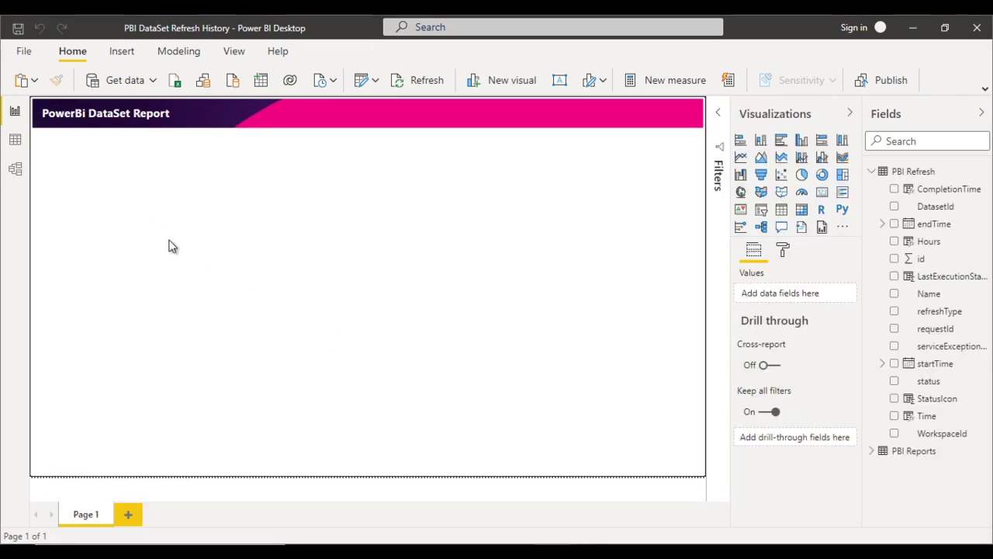
key(ctrl+v)
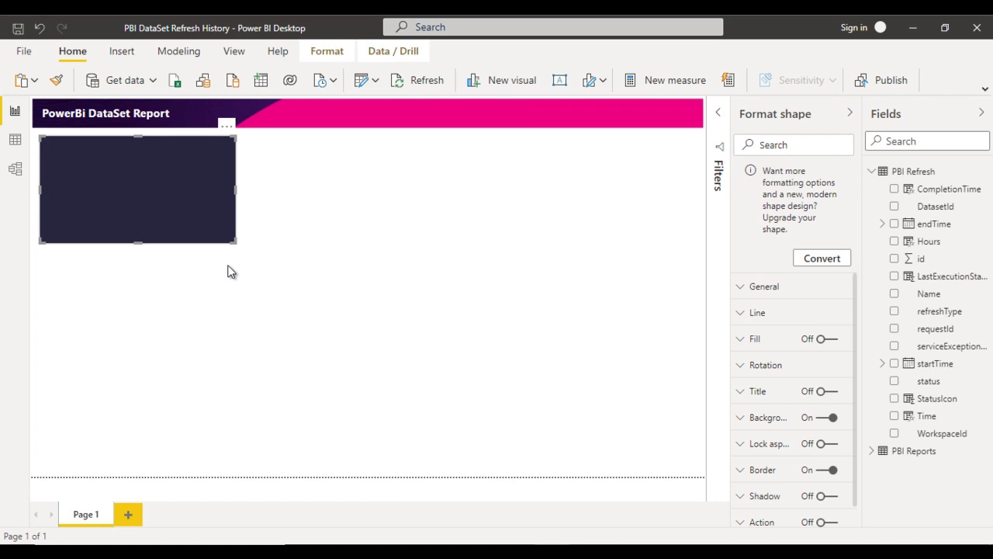
drag(181, 197, 178, 193)
mouse_move(565, 539)
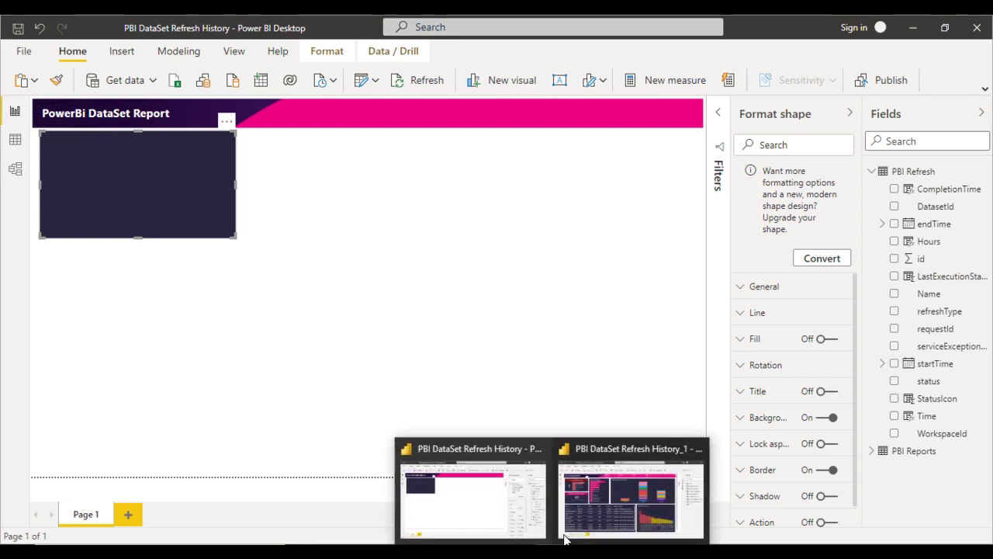
Copy the dark red title bar from PBI DataSet Refresh History_1 into the new report, near the upper edge of the dark panel.
click(617, 472)
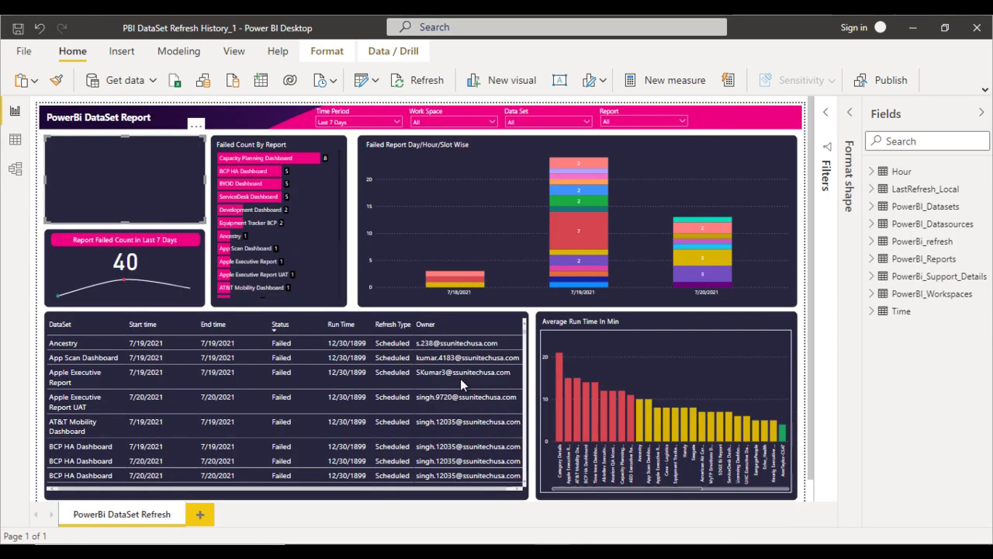
click(210, 231)
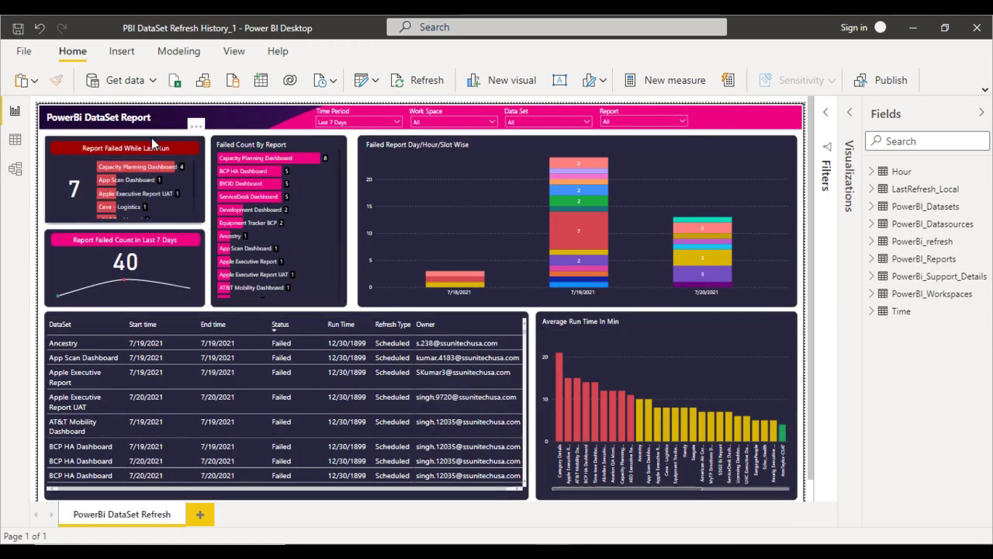
click(182, 145)
click(181, 144)
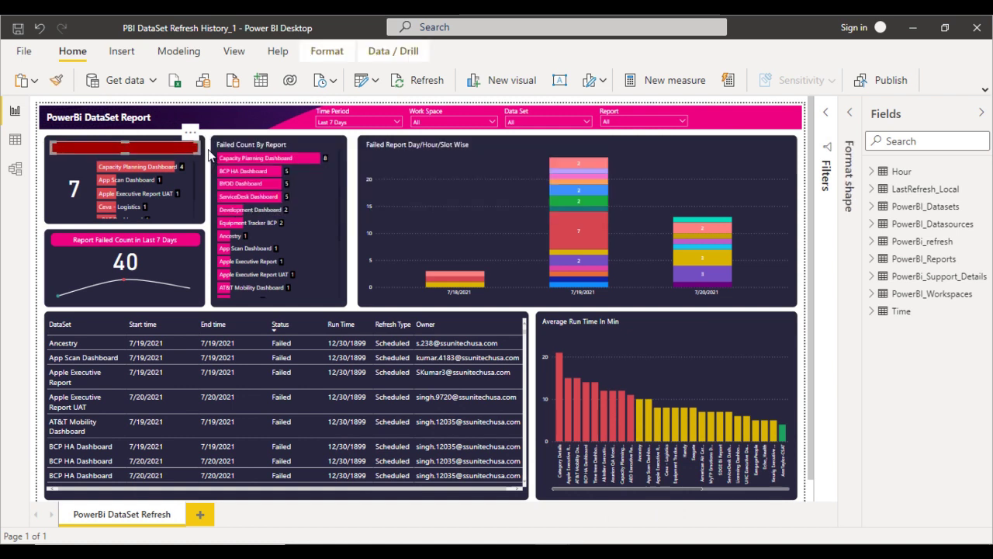
click(629, 492)
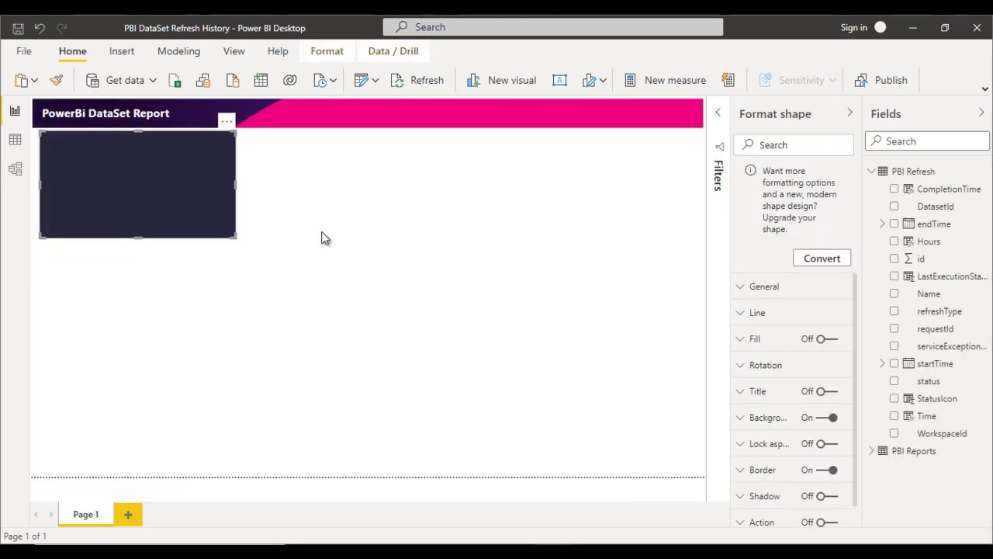
click(323, 235)
key(ctrl+v)
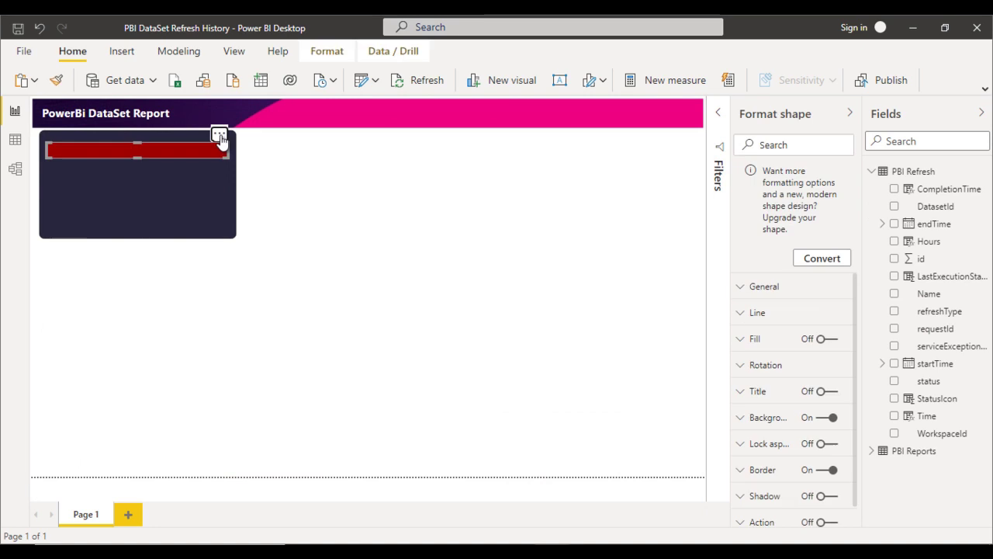
drag(218, 134, 219, 128)
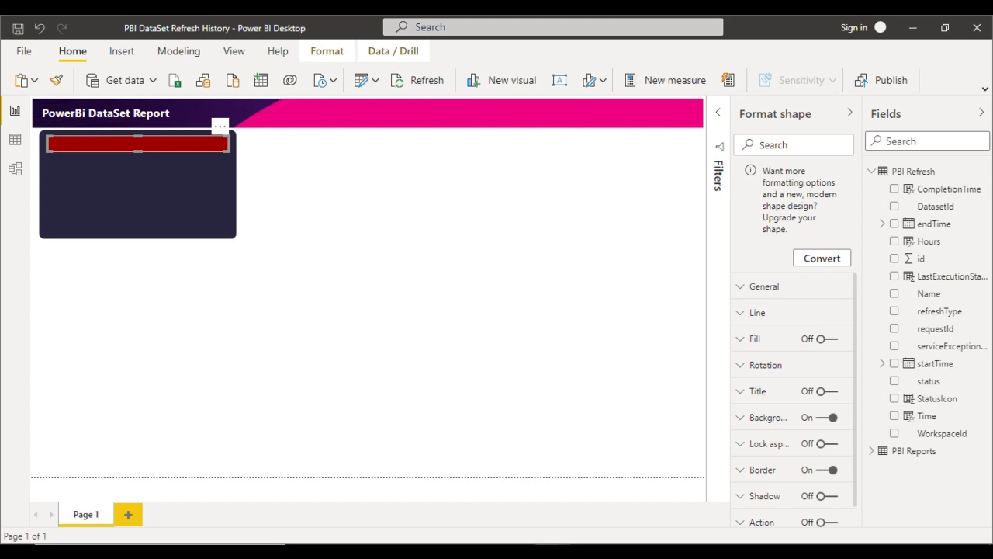
Copy the "Report Failed While Last Run" text box from the finished report and place it over the dark red bar in the new report.
mouse_move(570, 542)
click(621, 508)
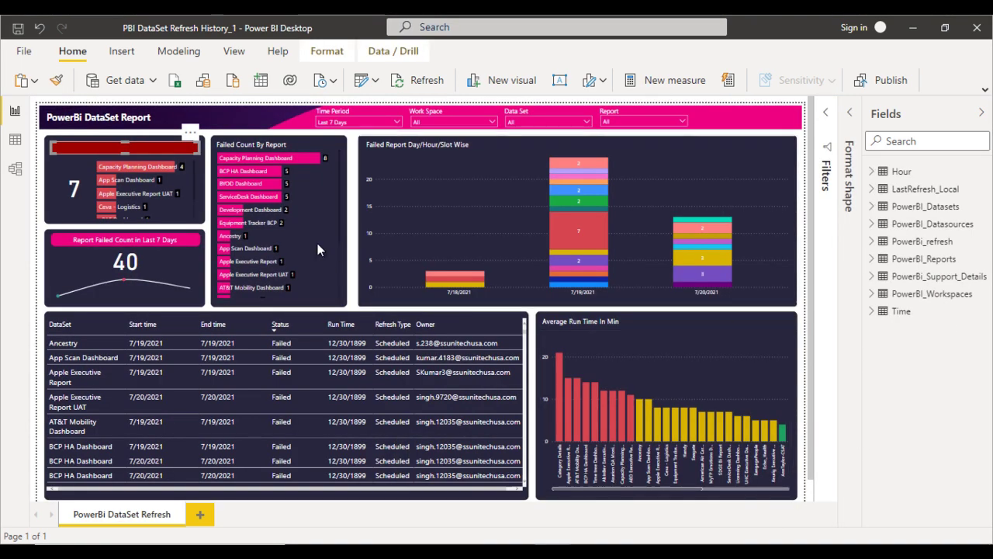
click(140, 148)
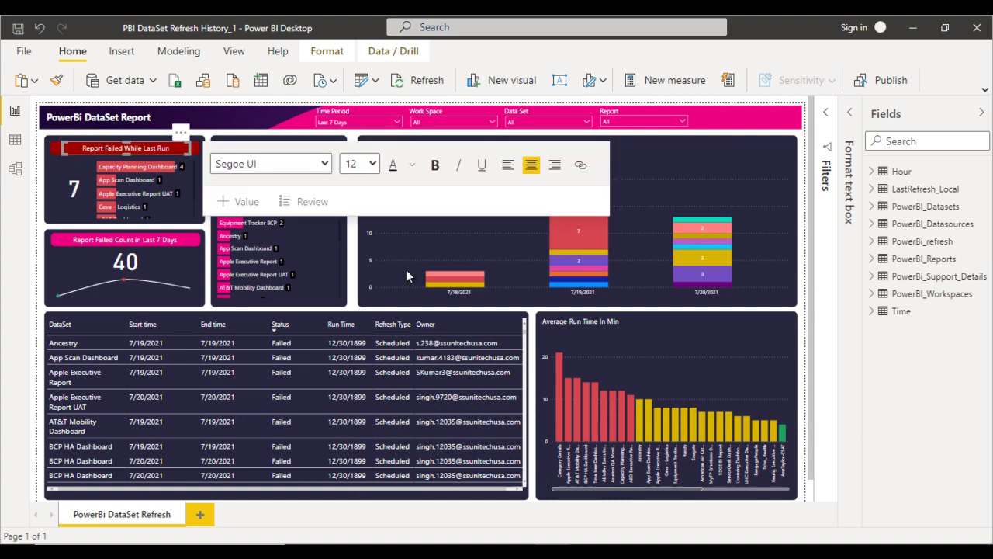
mouse_move(549, 542)
click(470, 496)
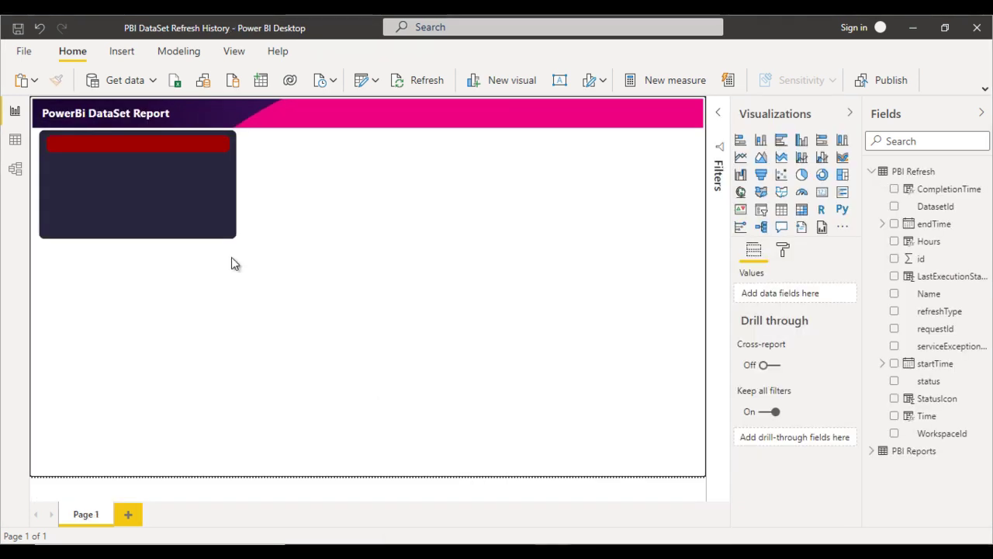
click(210, 141)
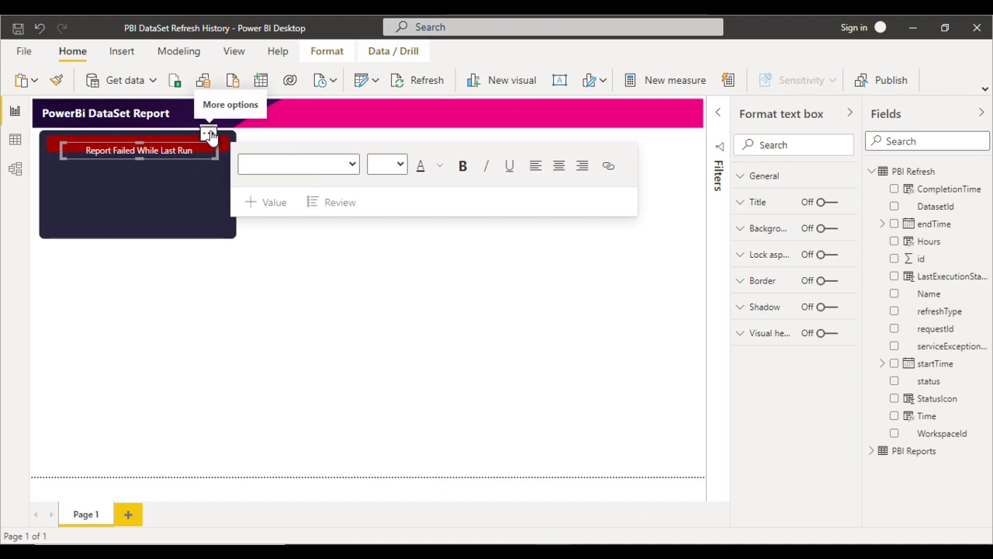
click(212, 139)
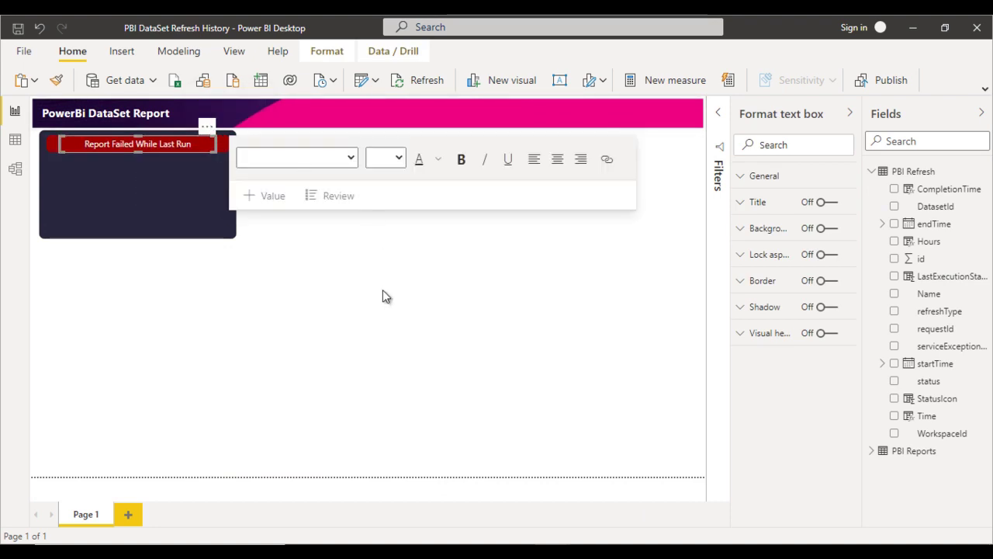
click(508, 388)
Check the failed-report count card in PBI DataSet Refresh History_1, and in the new report add a measure named Failed in Last run.
click(628, 499)
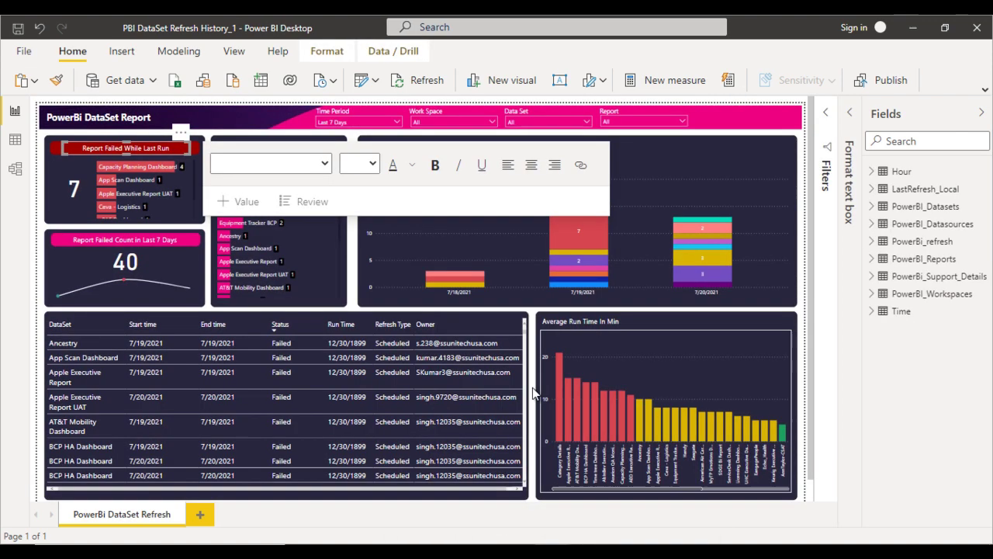
click(73, 195)
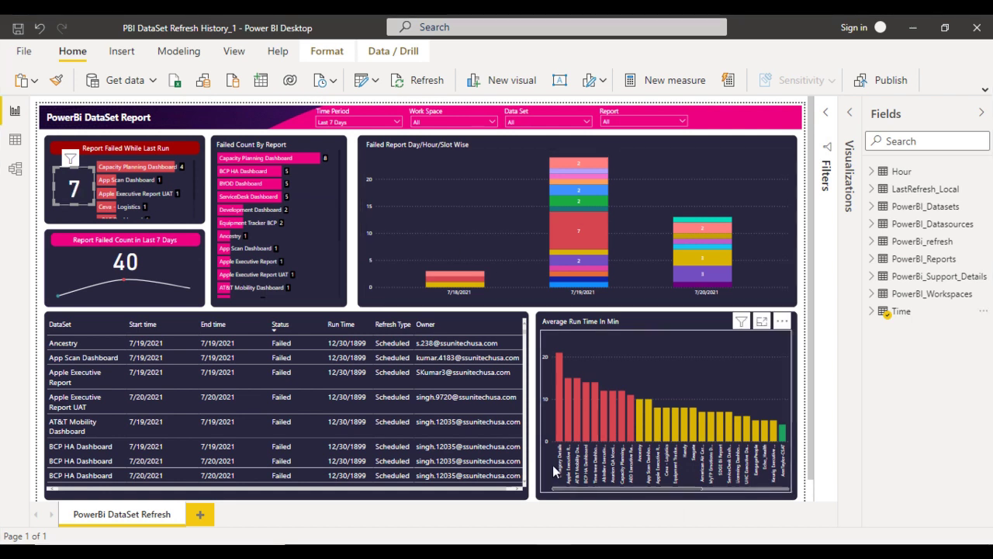
click(512, 485)
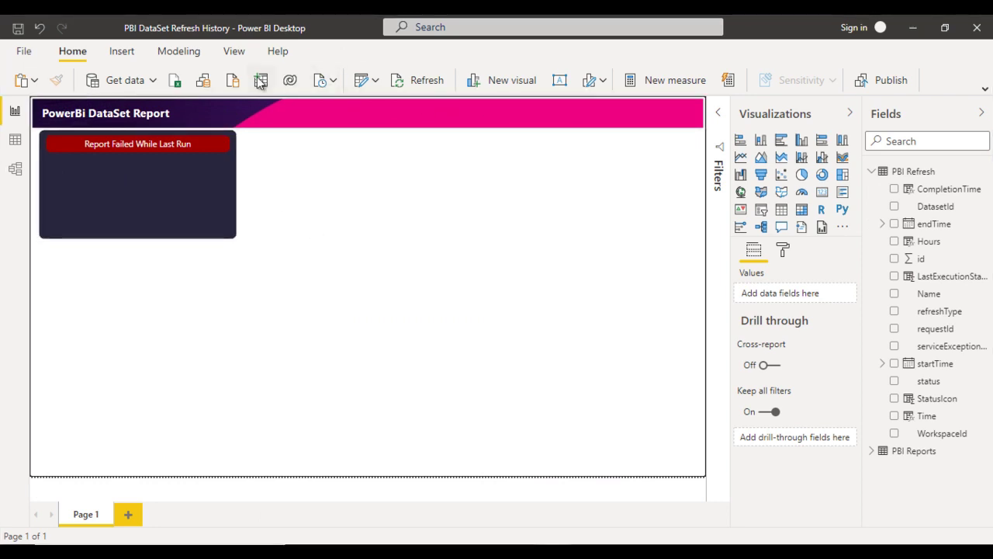
click(178, 51)
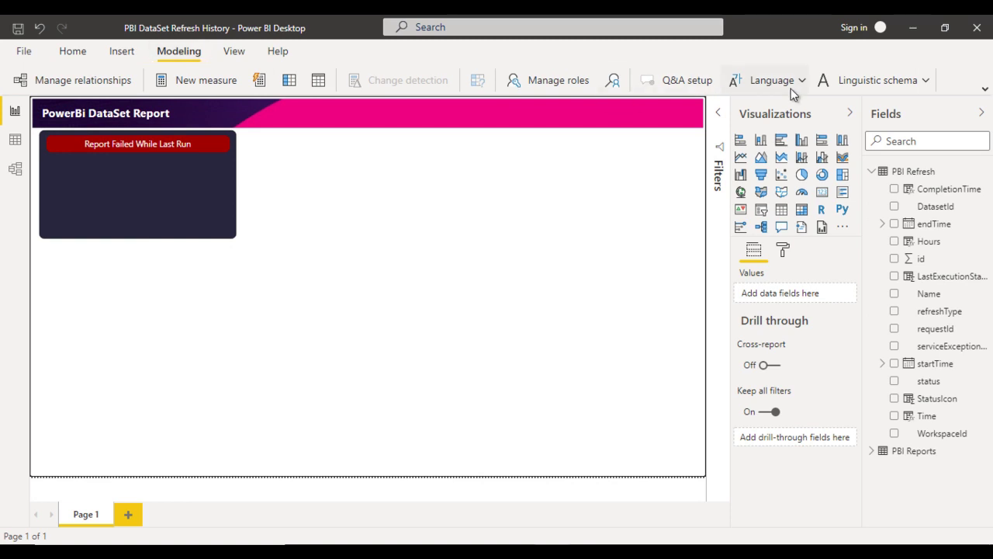
click(196, 82)
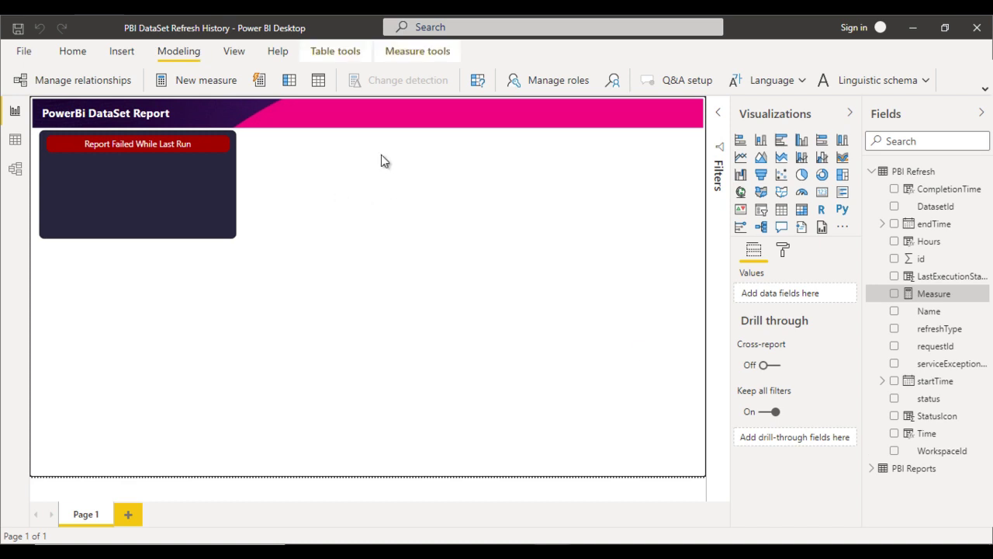
text(Failed )
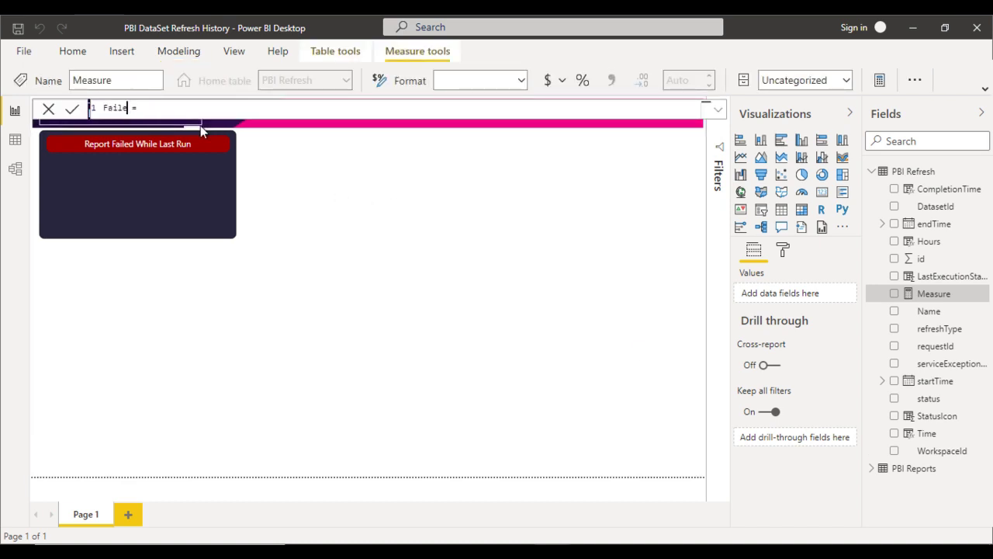
text(in Last run)
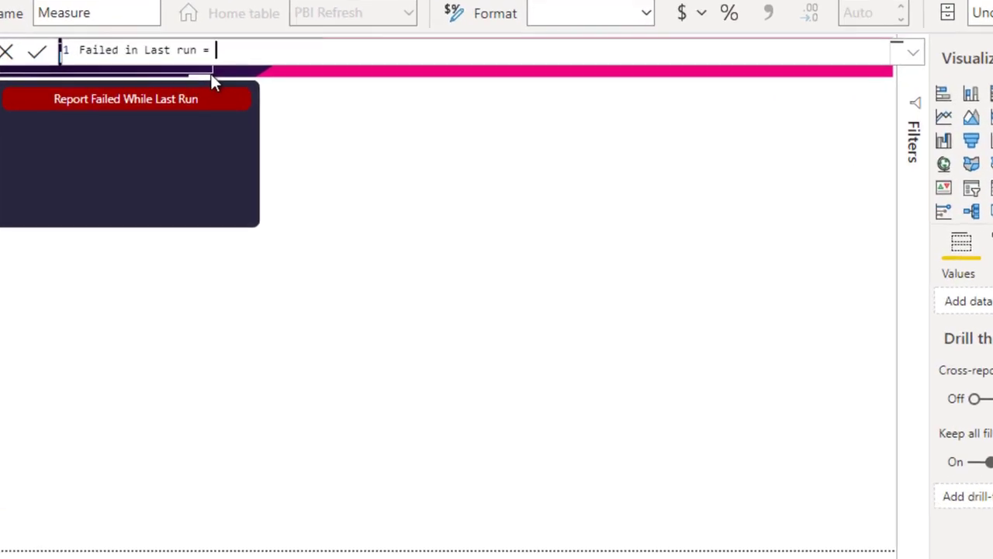
Expand the formula editor and begin the measure's formula on an indented second line with CALCULATE nested inside IF.
click(937, 47)
key(shift+Return)
key(Tab)
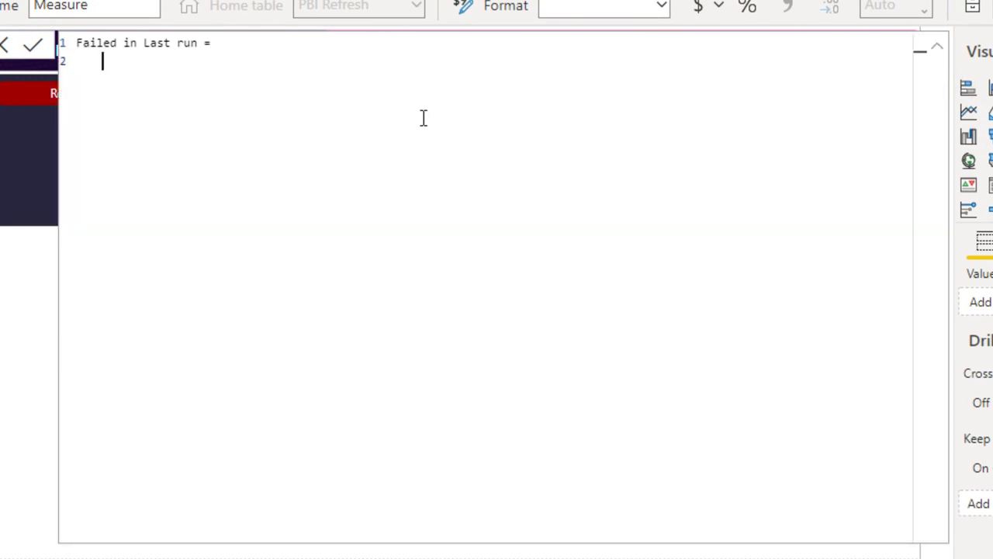
text(IF()
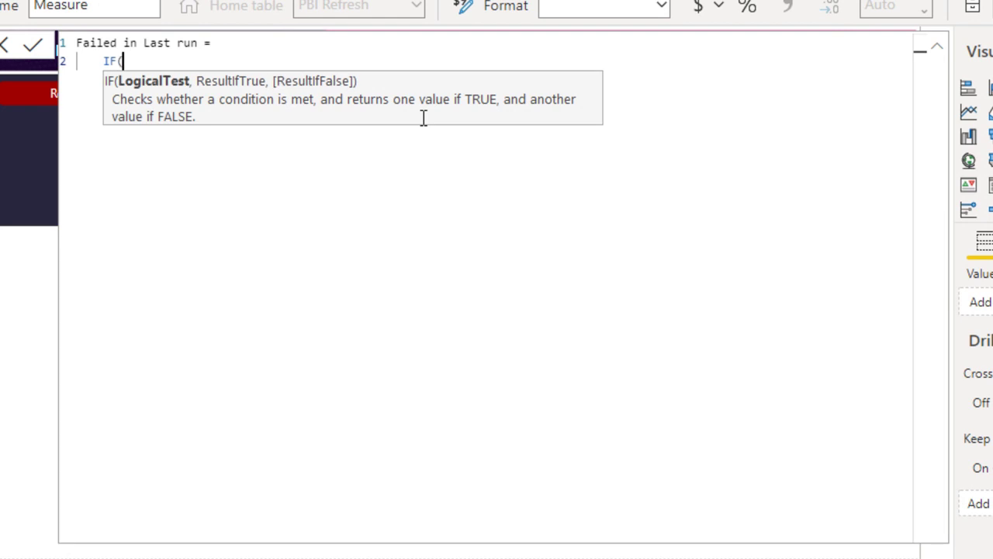
text(Calc)
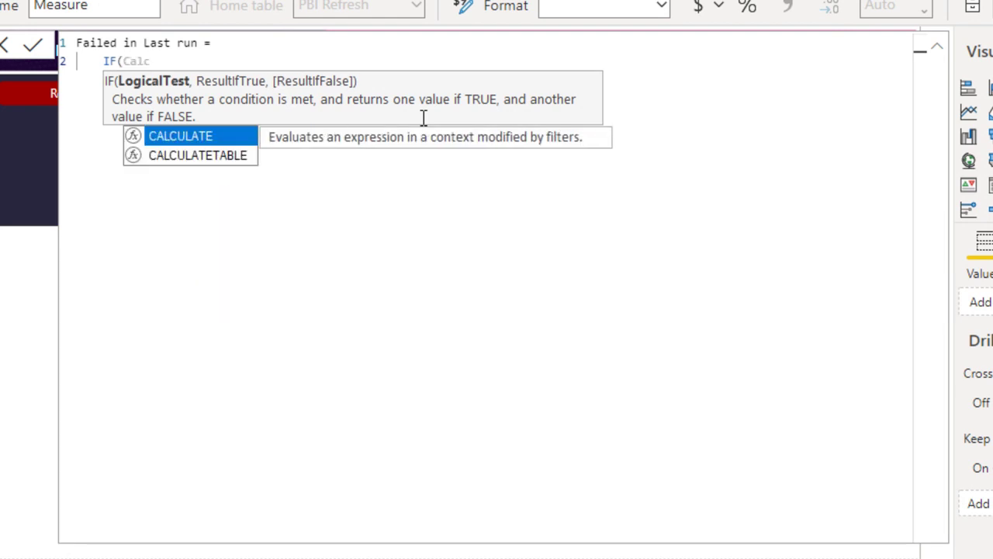
key(Tab)
Enter COUNTROWS('PBI Refresh') as the expression argument of CALCULATE.
text((count)
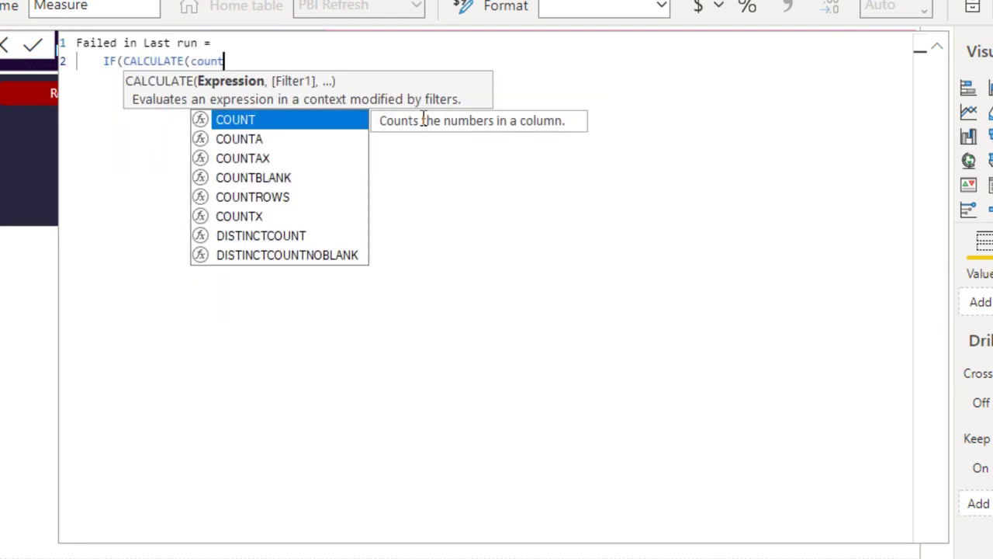
key(Tab)
text(()
key(Escape)
key(BackSpace)
text(rows()
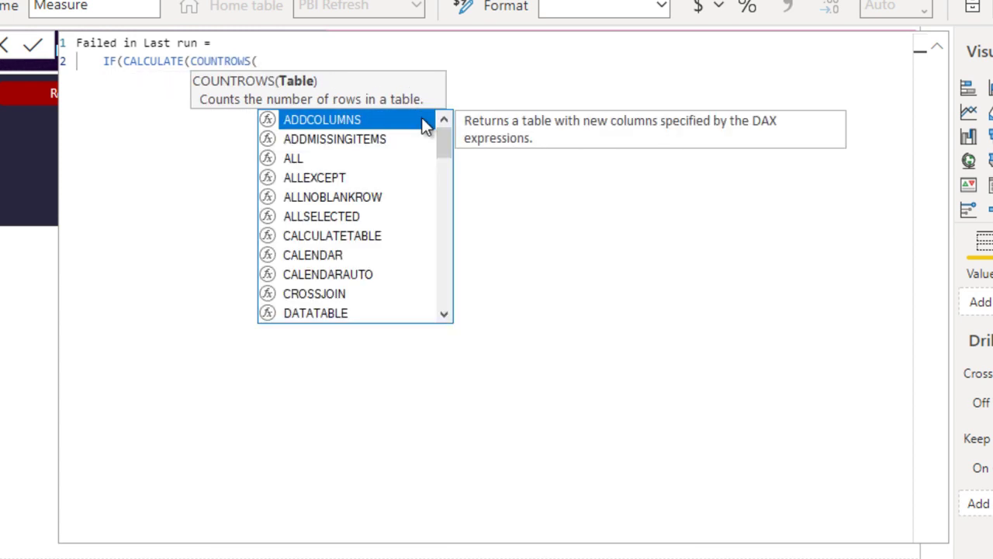
text('pb)
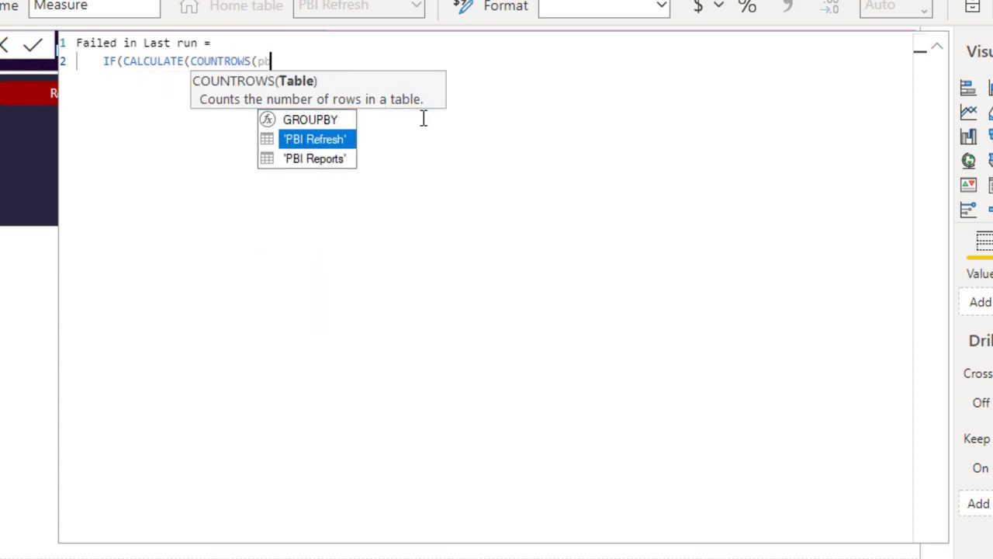
key(Tab)
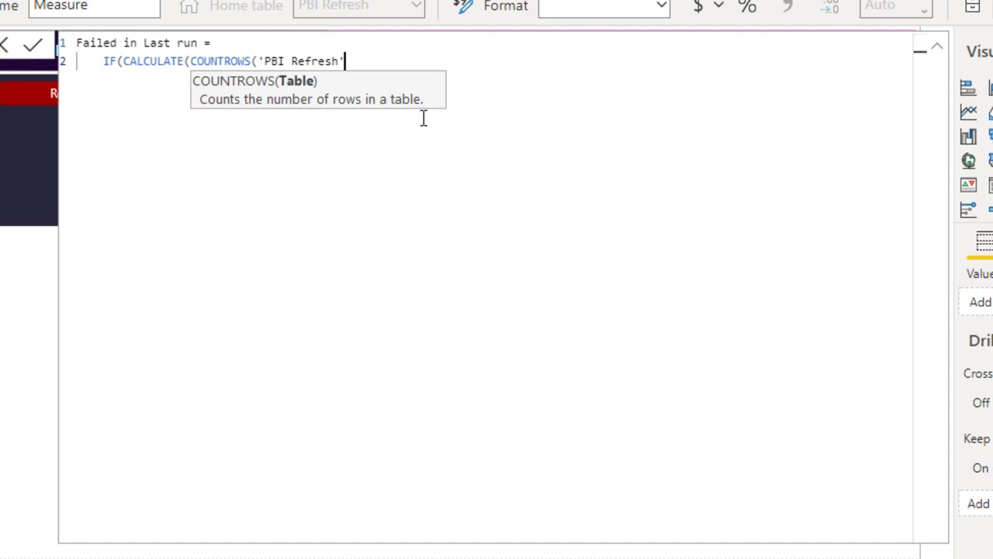
text(),)
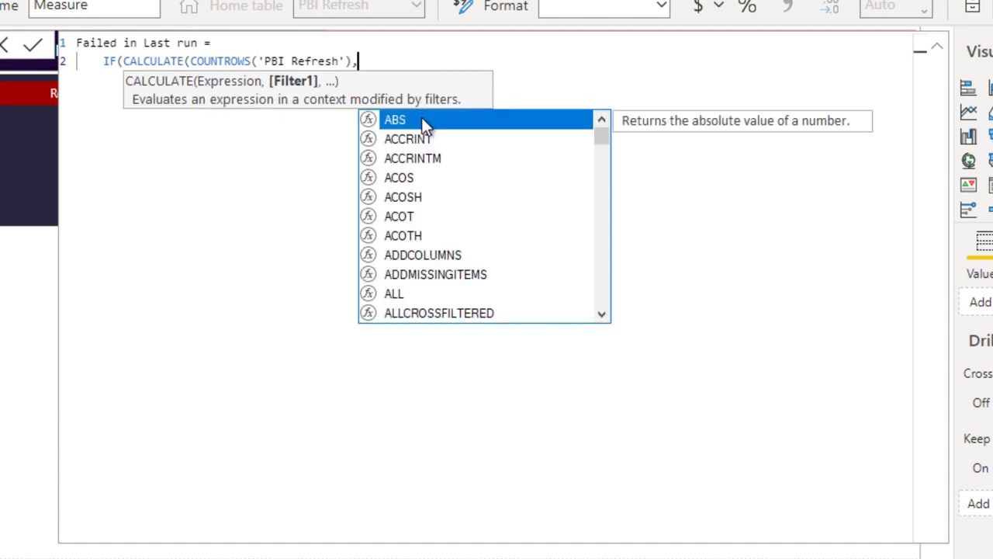
Add FILTER('PBI Refresh','PBI Refresh'[LastExecutionStatus]=1) as the first filter argument of CALCULATE.
text(filter()
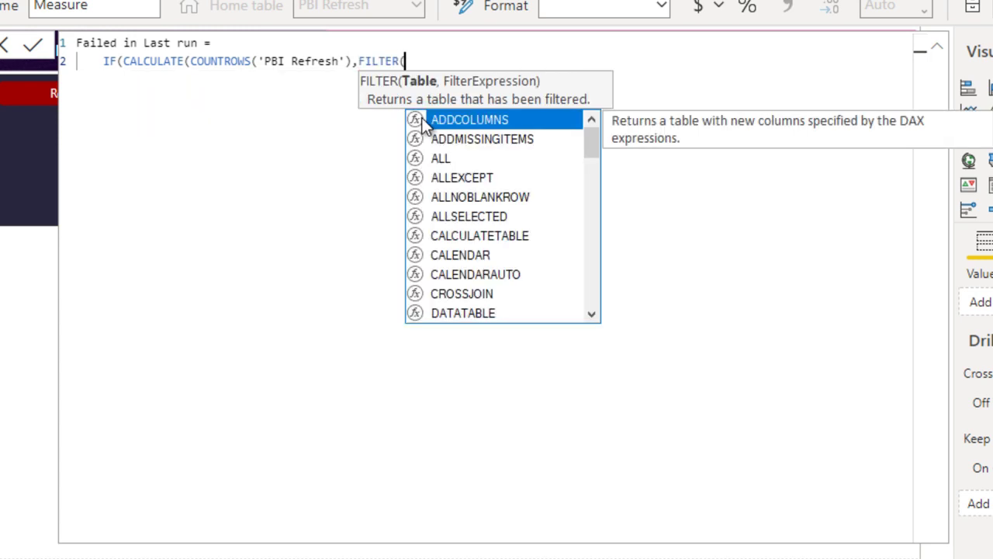
text(ex)
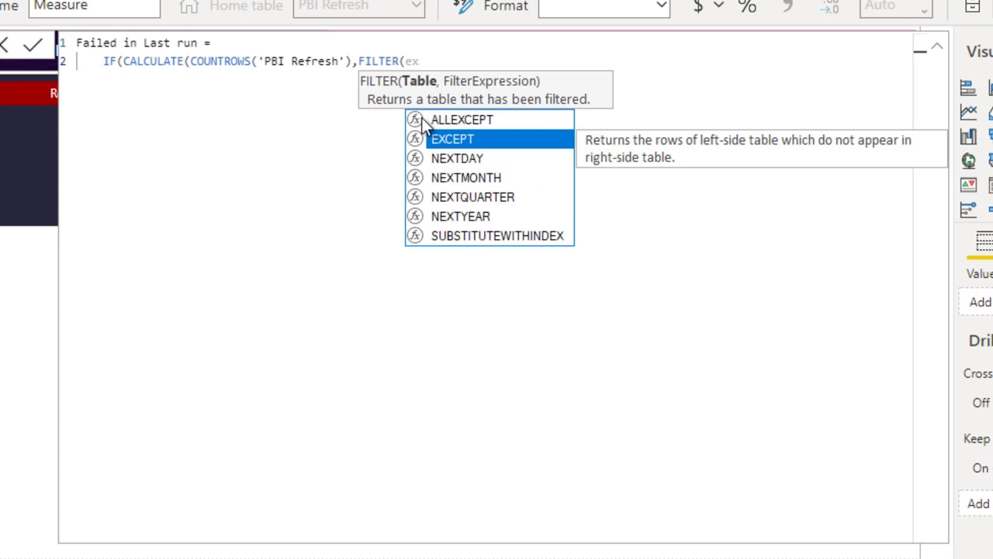
key(BackSpace)
key(BackSpace)
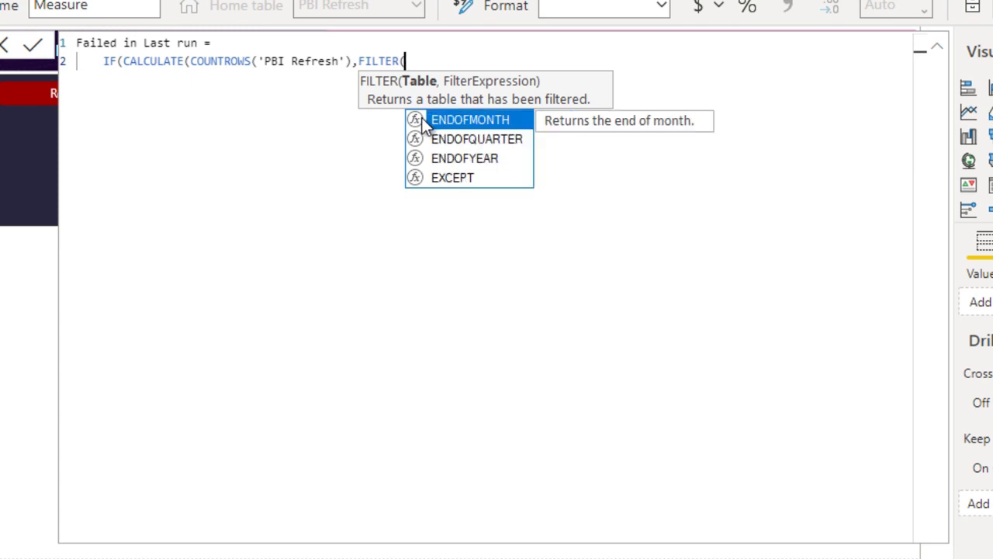
text(pbi)
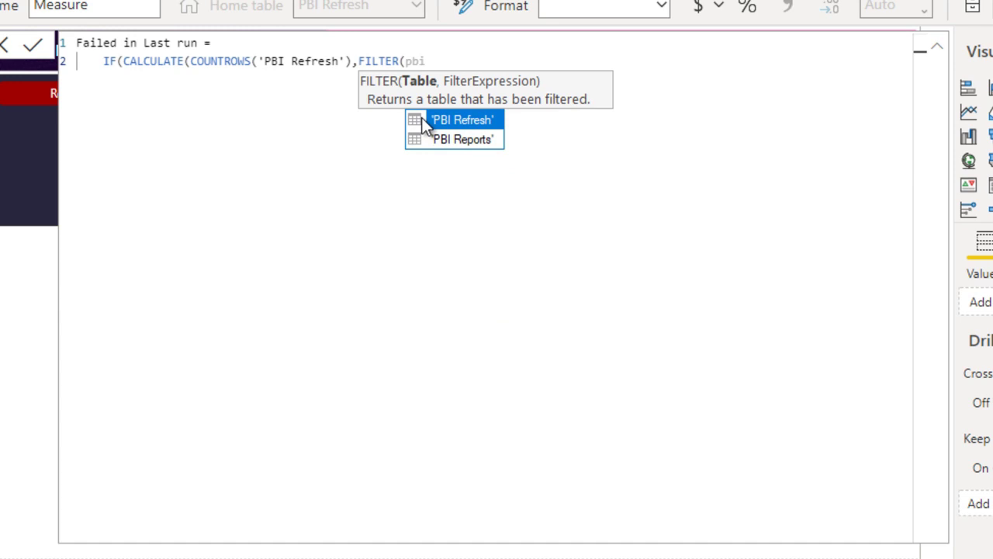
key(Tab)
text(,)
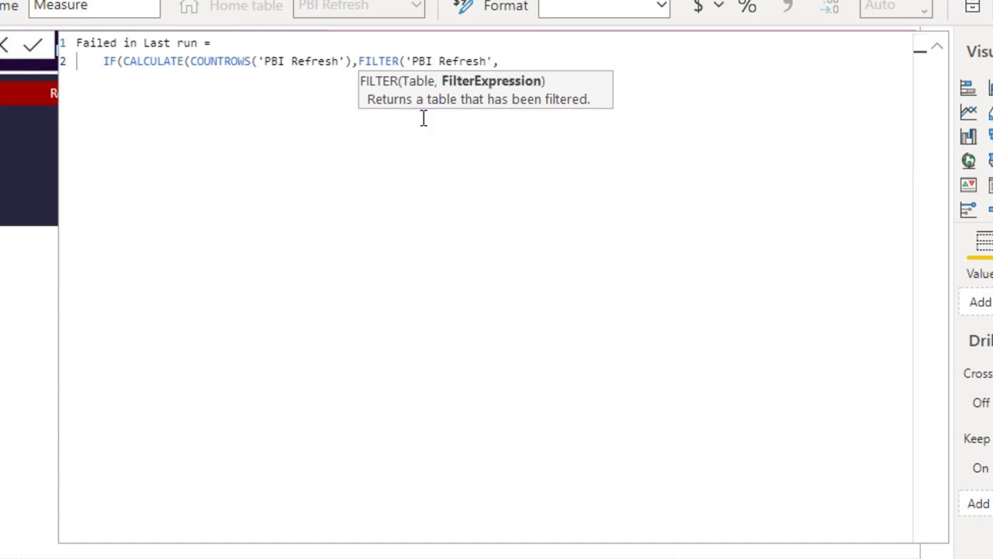
text(exe)
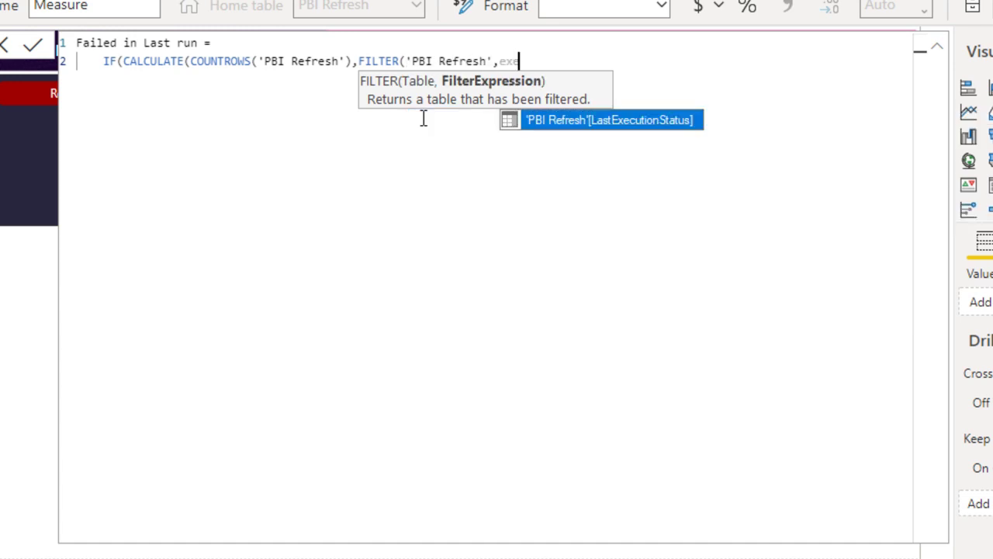
key(Tab)
text(=1)
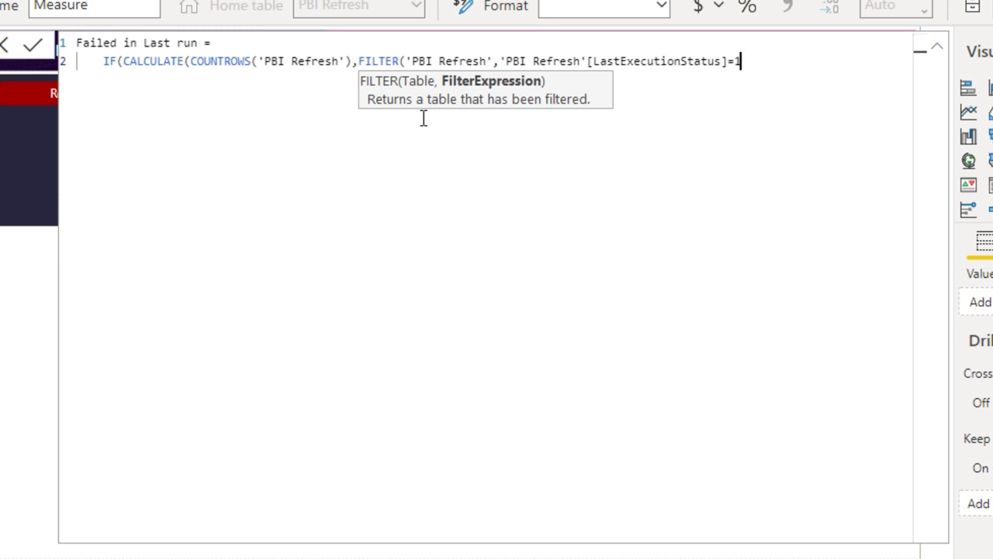
text(),)
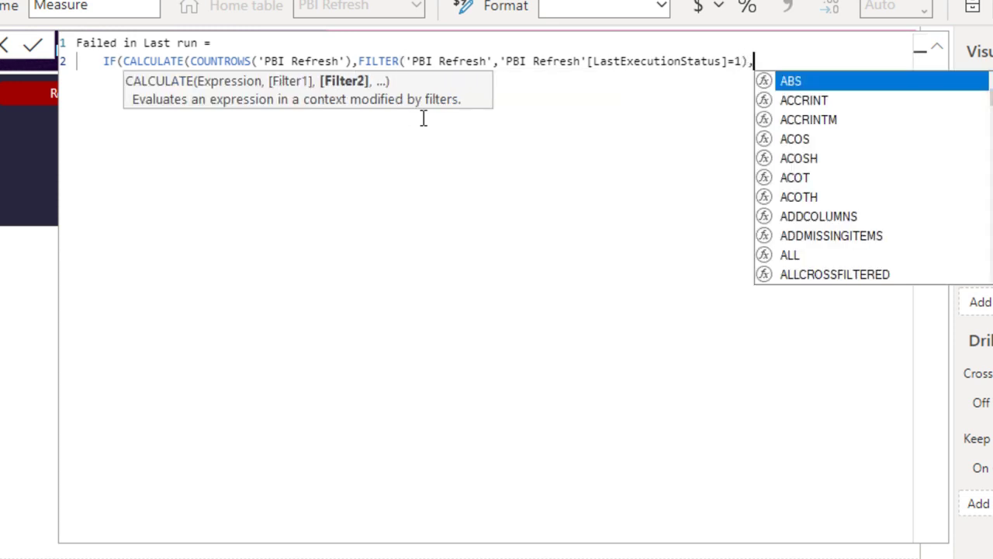
Start a second FILTER argument in CALCULATE with 'PBI Refresh' as its table.
text(fil)
key(Tab)
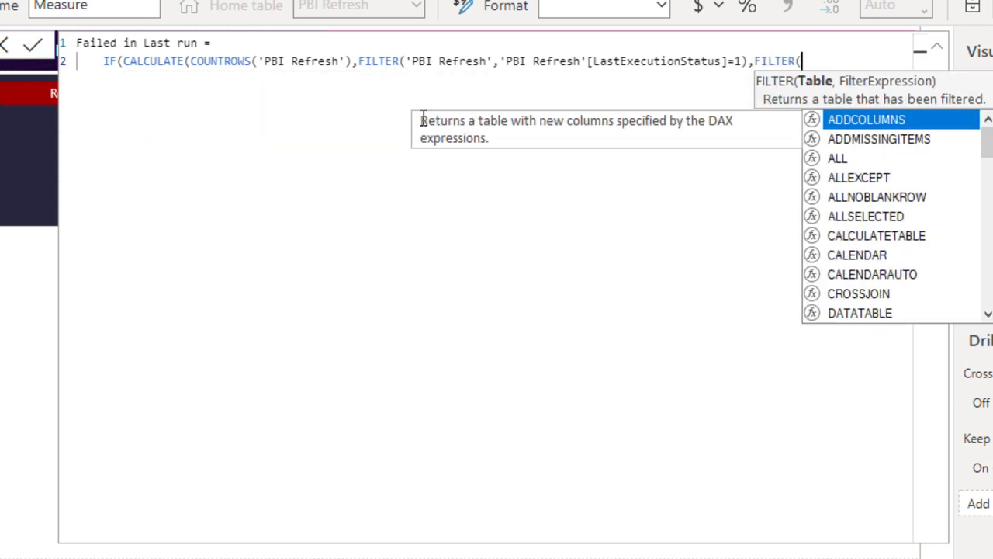
text(pbi)
key(Tab)
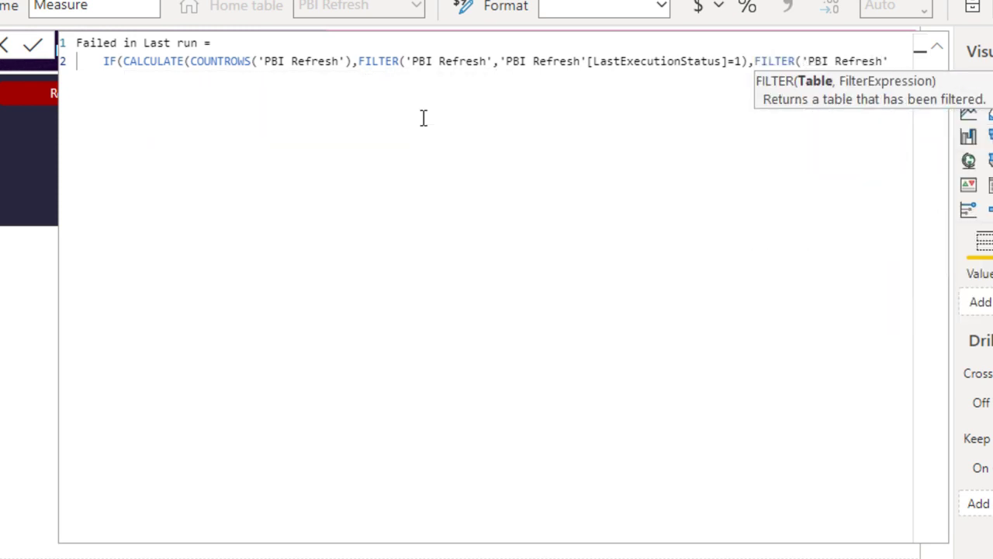
Complete the second FILTER with 'PBI Refresh'[status]="Failed", close the CALCULATE expression and add an equals comparison after it.
text(,)
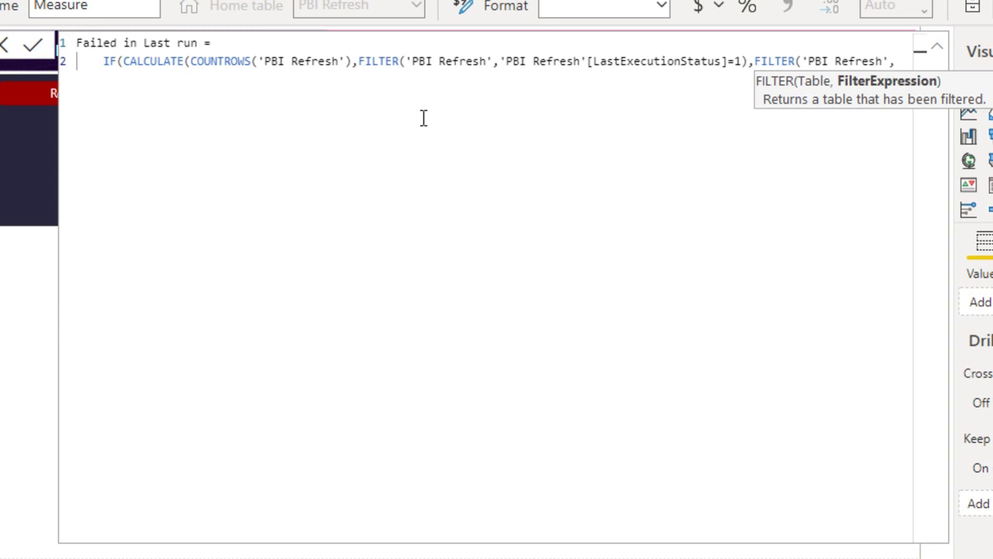
text(stat)
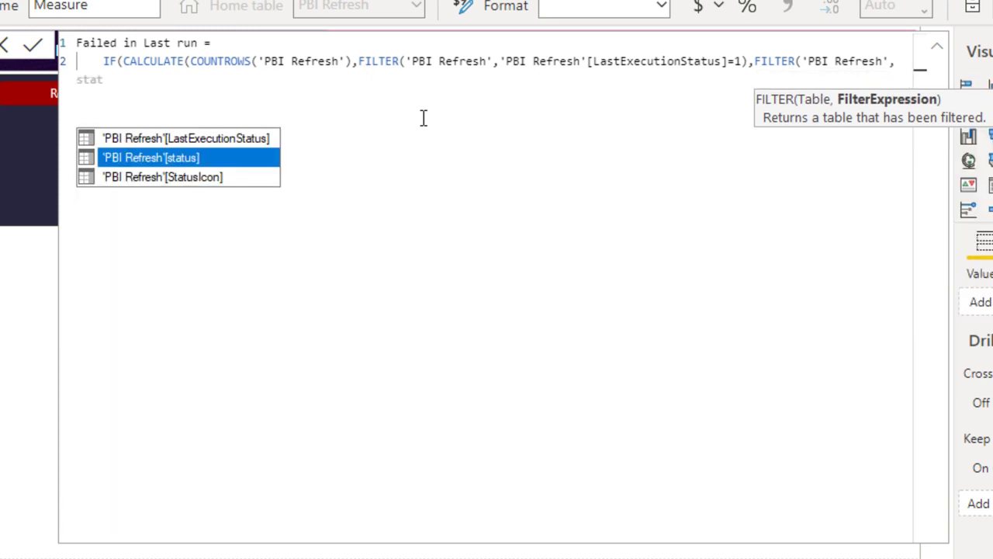
key(Tab)
text(=)
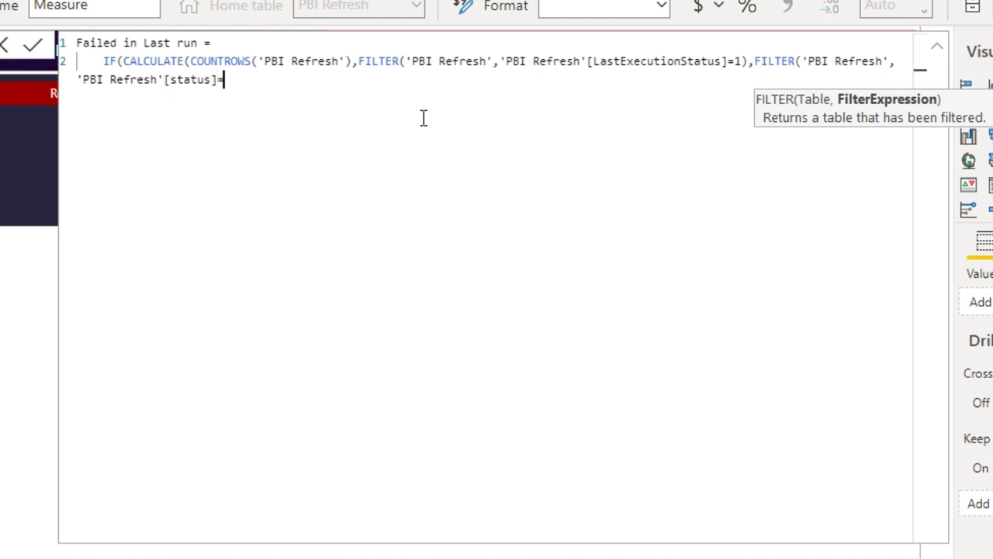
text("Failed"))=)
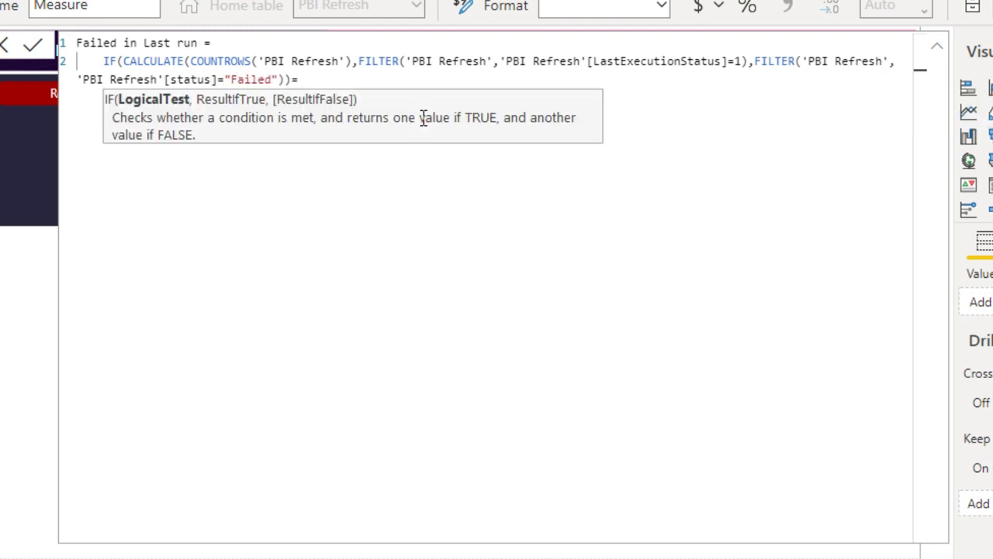
Compare the failed-row count with BLANK() and return 0 when the IF condition is true.
text(bl)
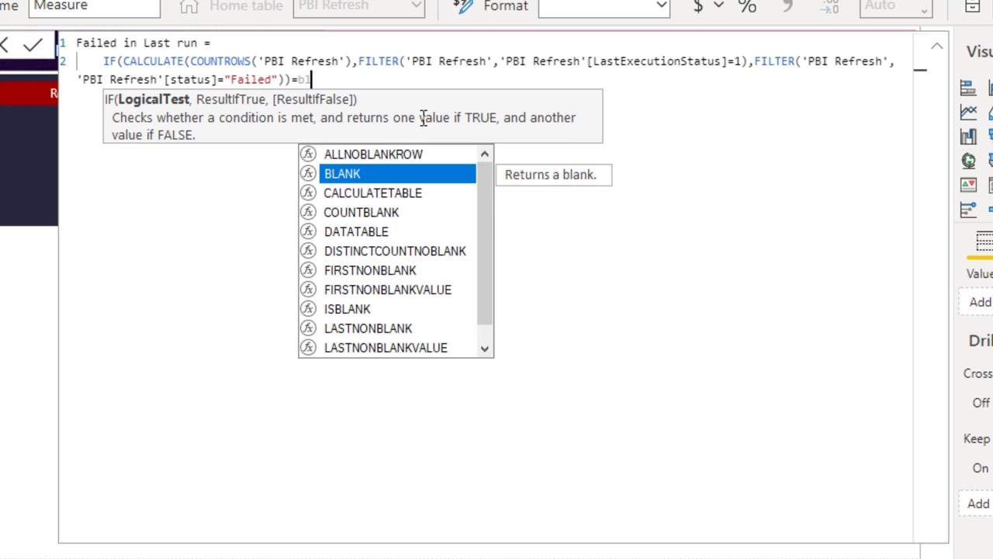
key(Tab)
text(),0)
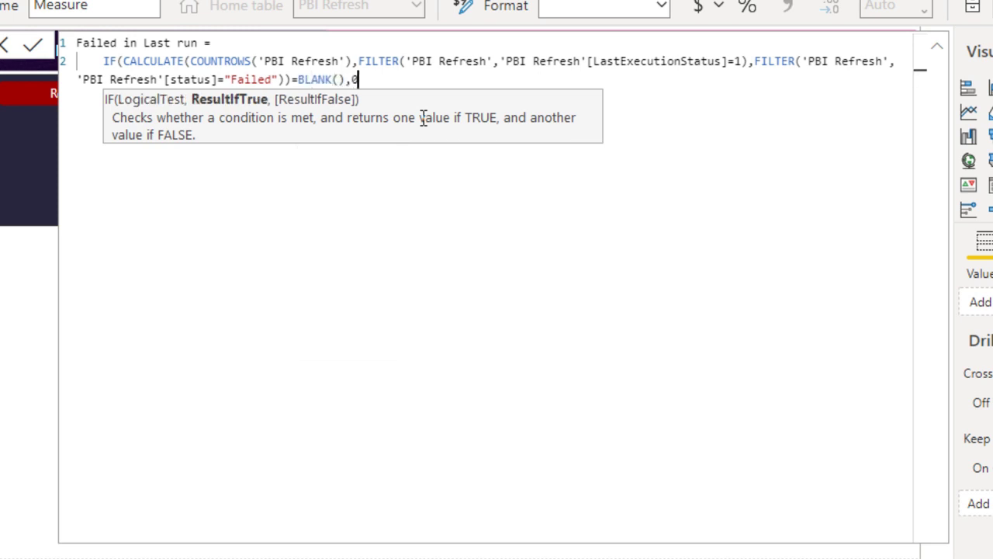
text(,)
Copy the whole CALCULATE expression into the IF's false result, close the formula, commit the Failed in Last run measure and collapse the formula editor.
key(Left)
key(Left)
key(Left)
key(Left)
key(Left)
key(Left)
key(Left)
key(Left)
key(Left)
key(Left)
key(Left)
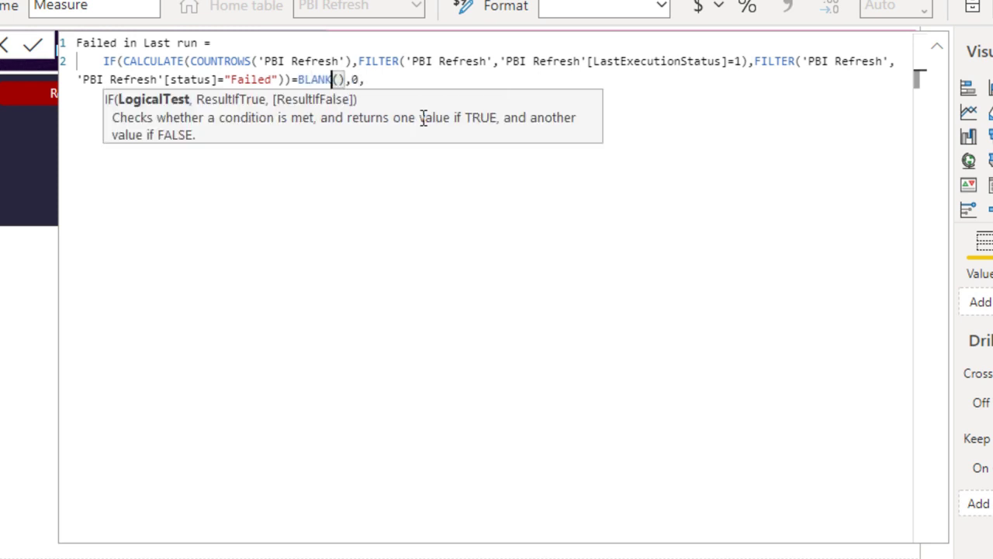
key(shift+Up)
key(shift+Home)
key(shift+Home)
key(shift+Right)
key(shift+Right)
key(shift+Right)
key(shift+Right)
key(shift+Right)
key(shift+Right)
key(shift+Right)
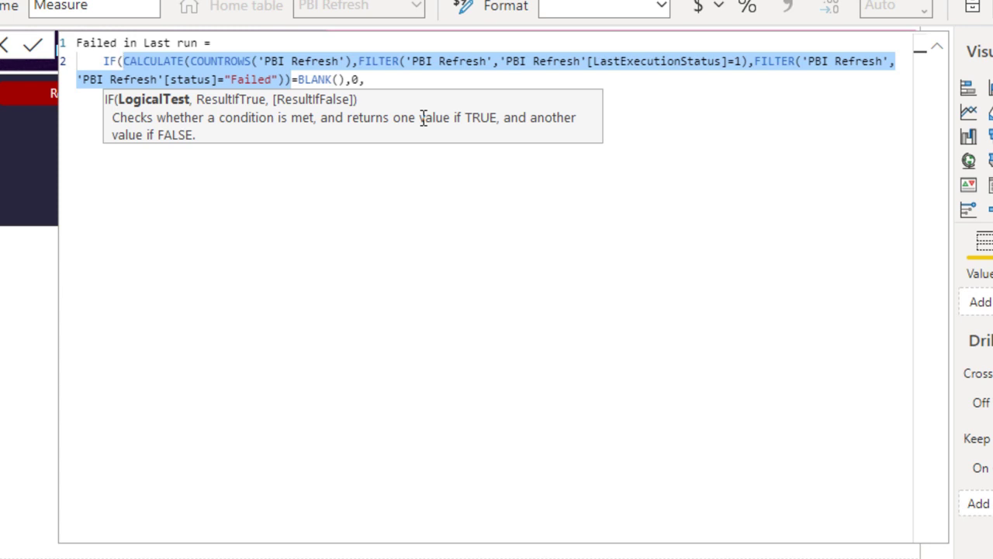
key(ctrl+c)
key(End)
key(ctrl+v)
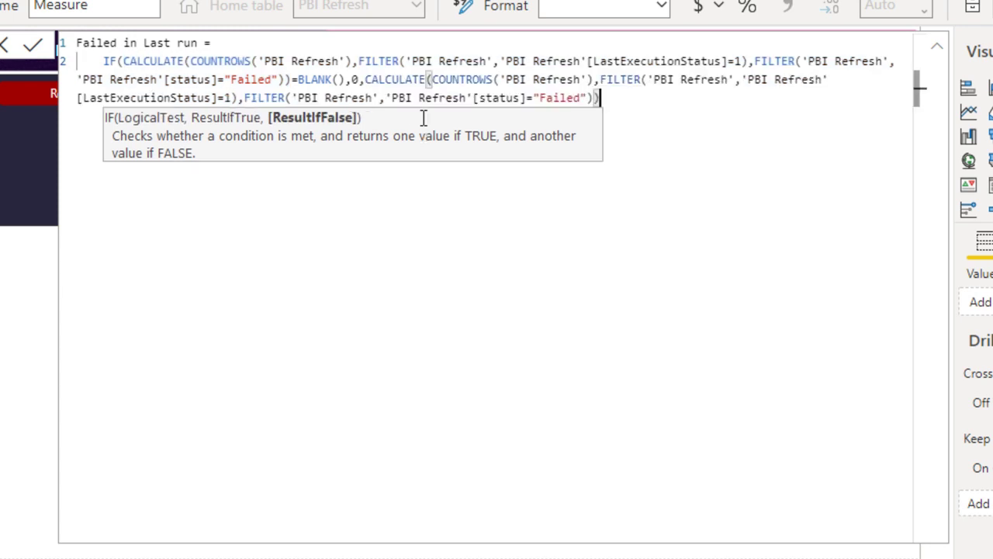
text())
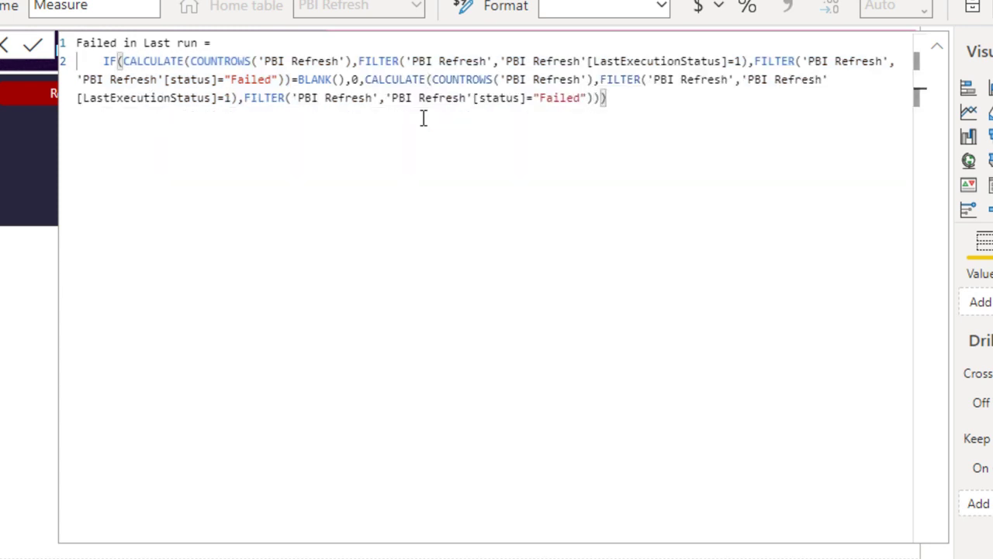
key(Return)
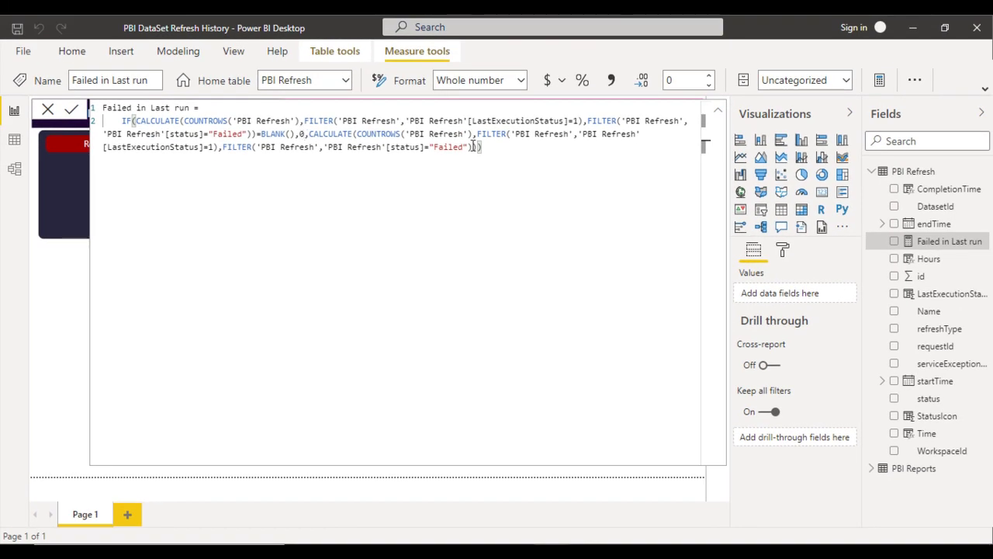
click(718, 111)
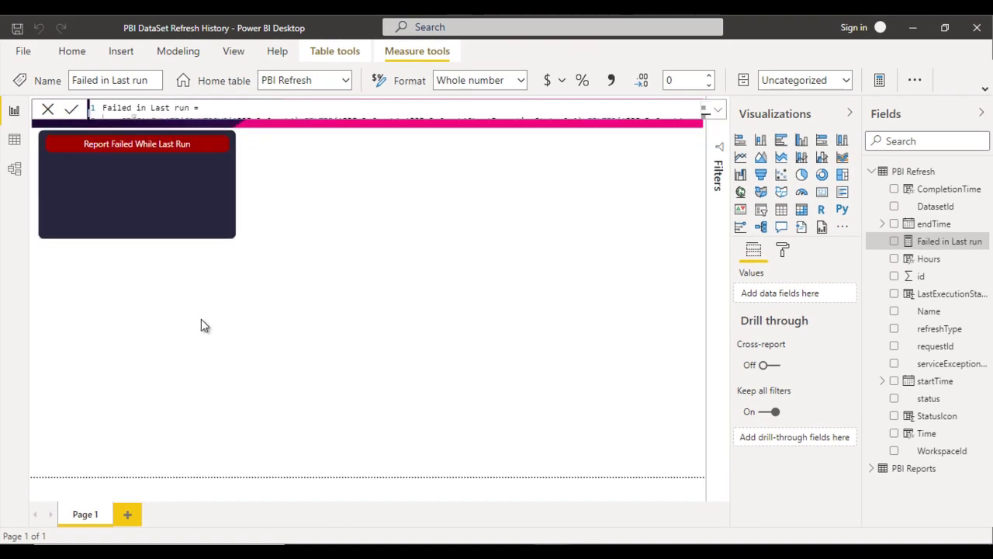
Add a small card visual inside the Report Failed While Last Run panel and show LastExecutionStatus in it.
click(821, 193)
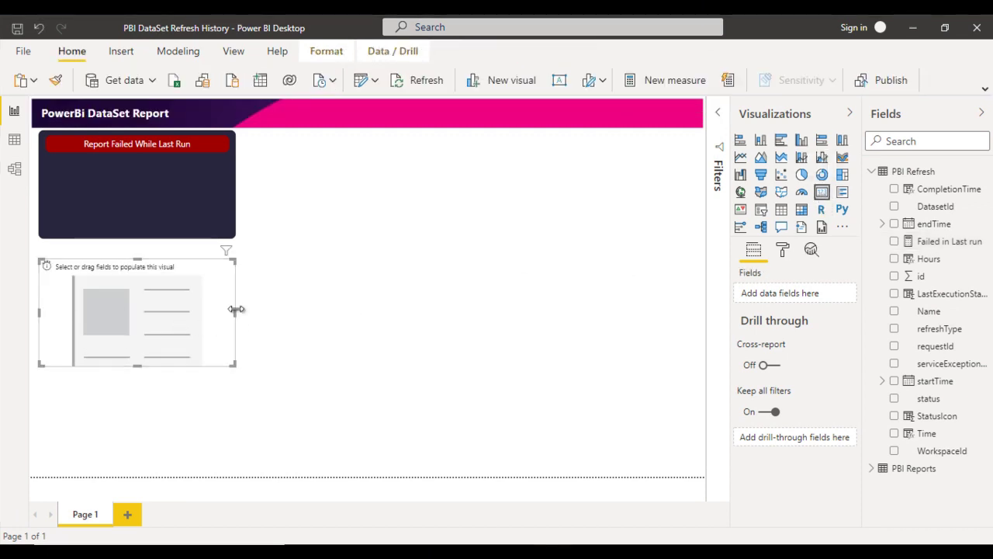
drag(237, 312, 65, 404)
drag(60, 359, 84, 190)
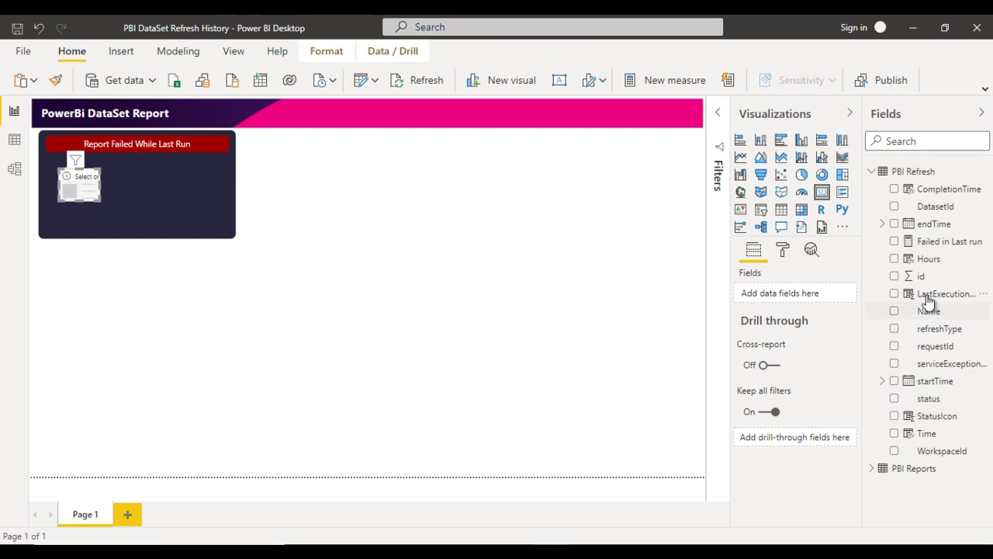
drag(931, 299, 804, 295)
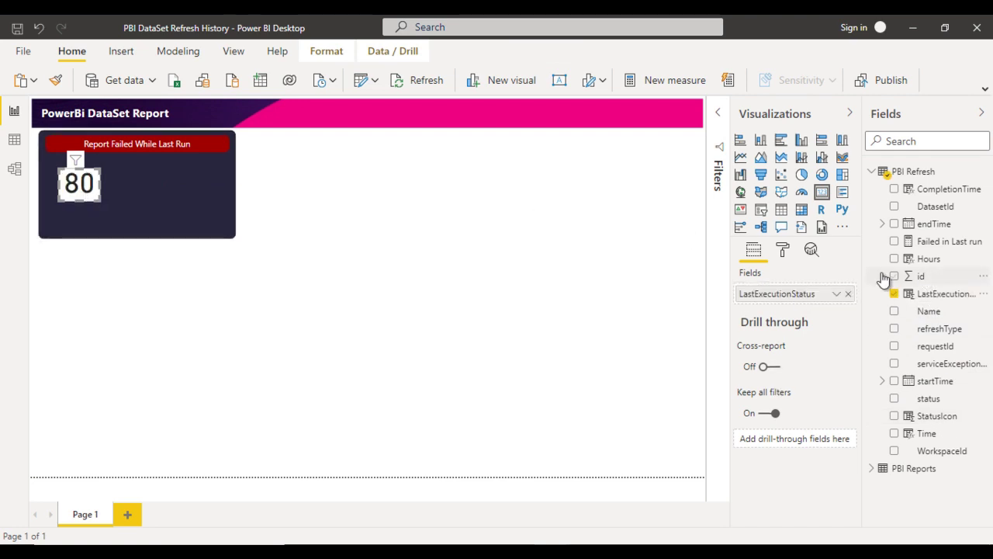
Turn off the card's background and set its data label colour to white.
click(783, 251)
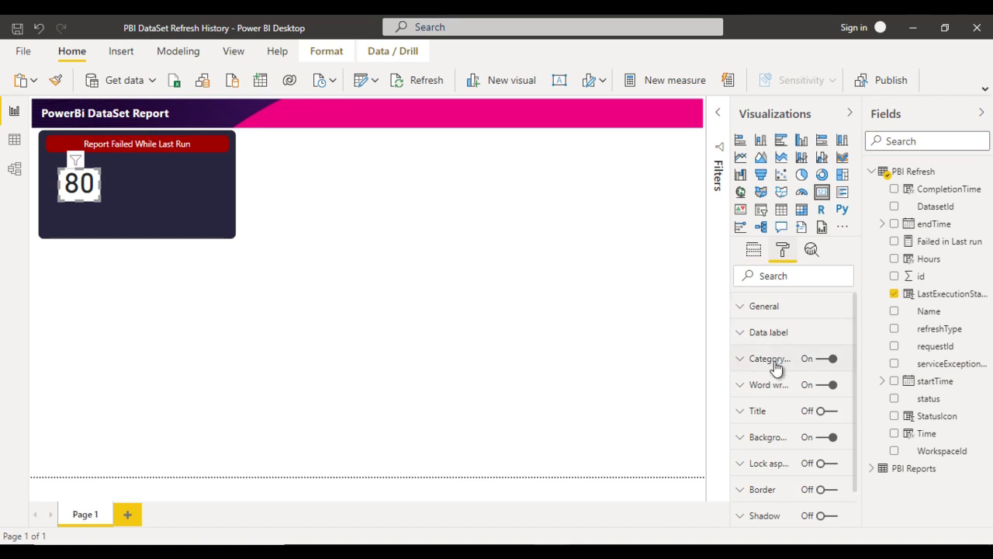
click(827, 438)
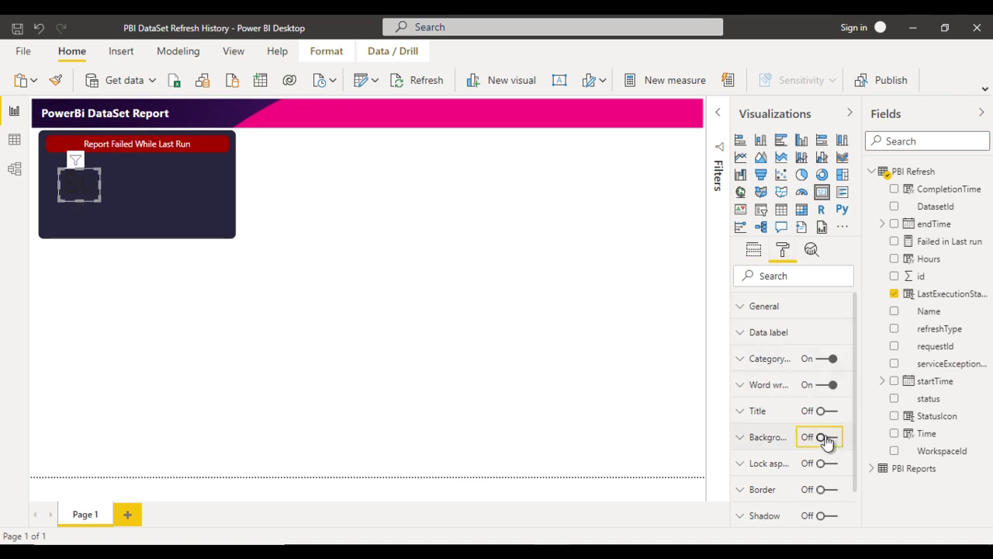
click(773, 334)
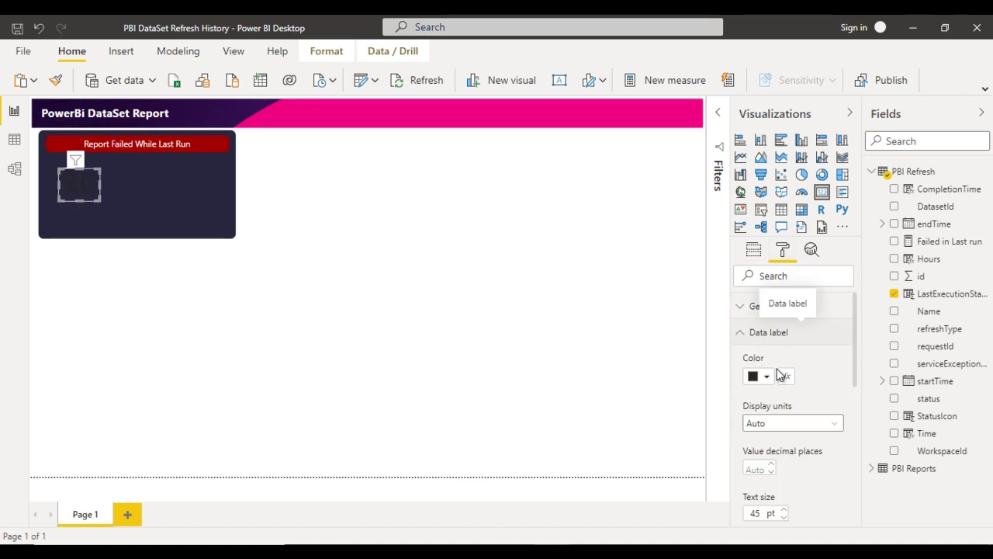
click(764, 378)
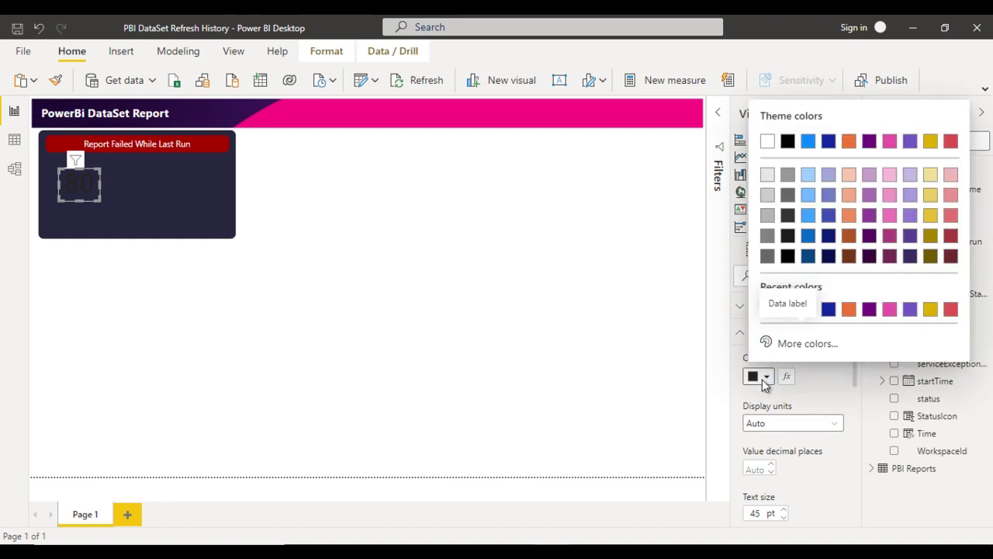
click(767, 141)
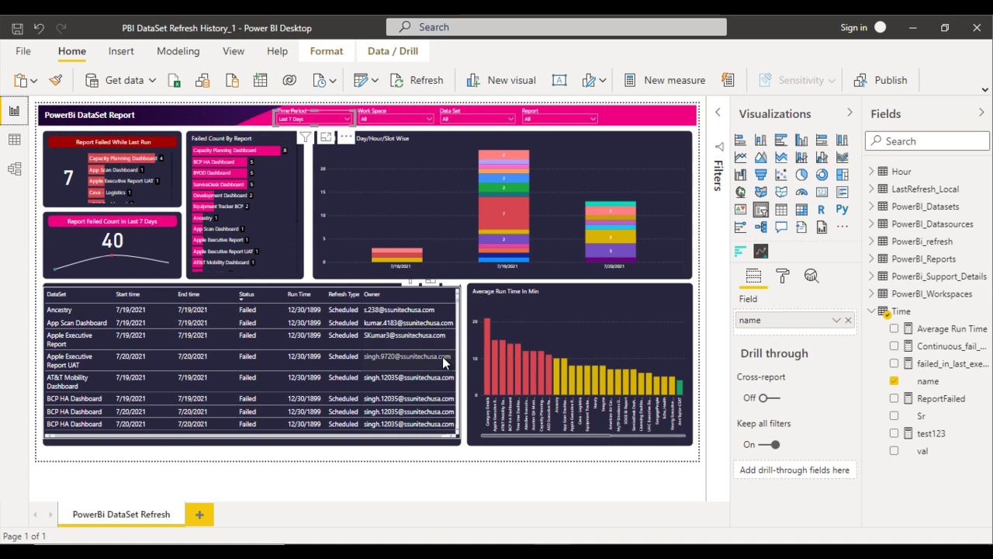
Copy the dark shape behind Failed Count By Report from PBI DataSet Refresh History_1 into PBI DataSet Refresh History, shorten it and align it beside the existing panel.
double_click(227, 138)
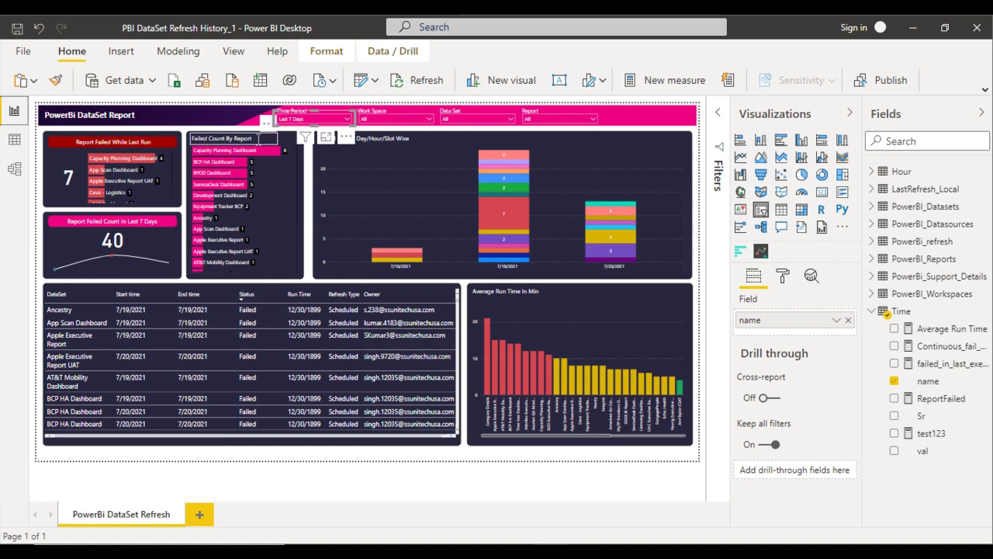
click(303, 165)
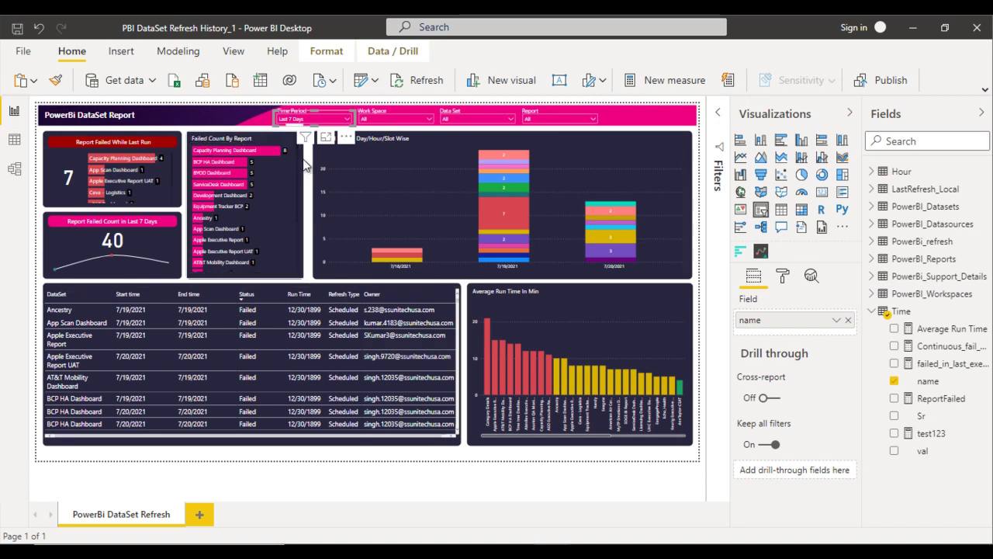
click(303, 165)
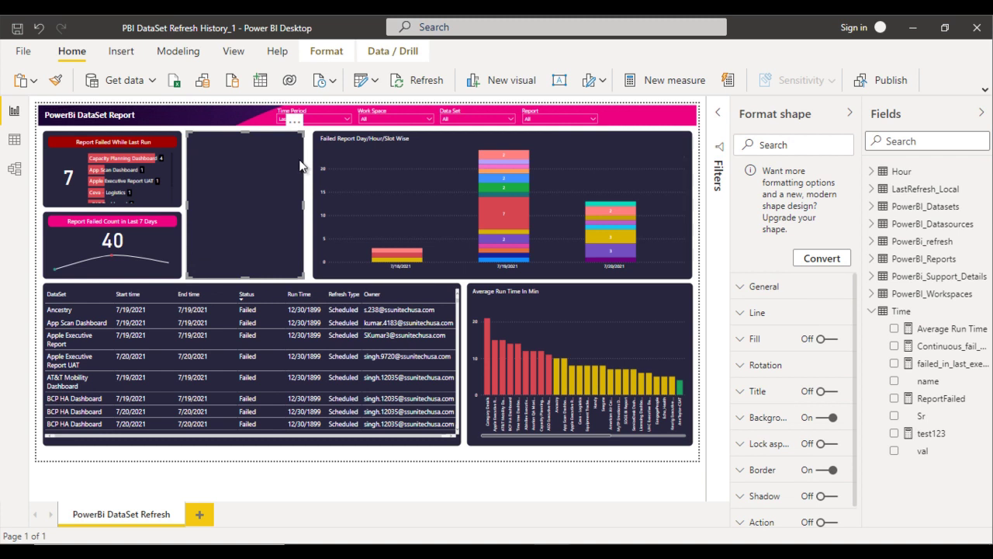
click(494, 503)
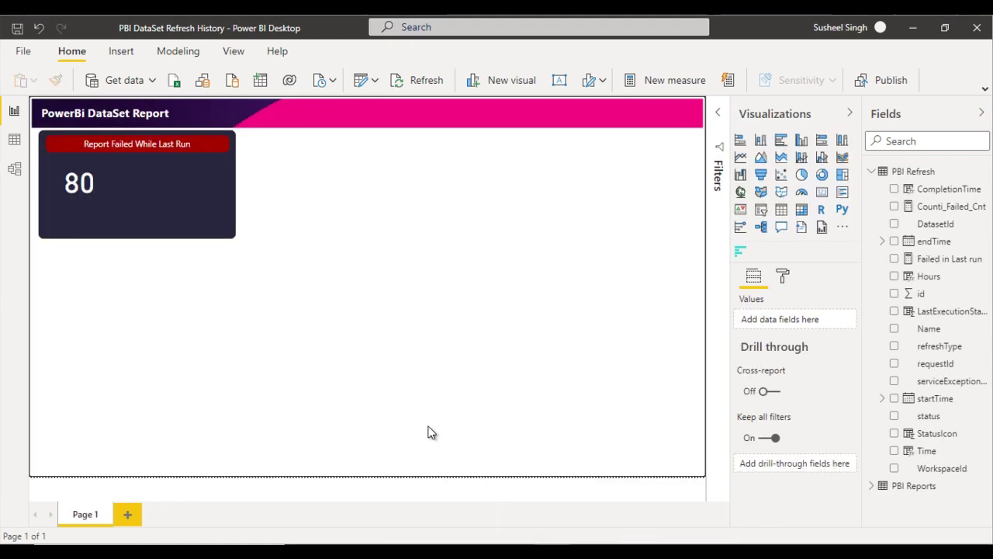
key(ctrl+v)
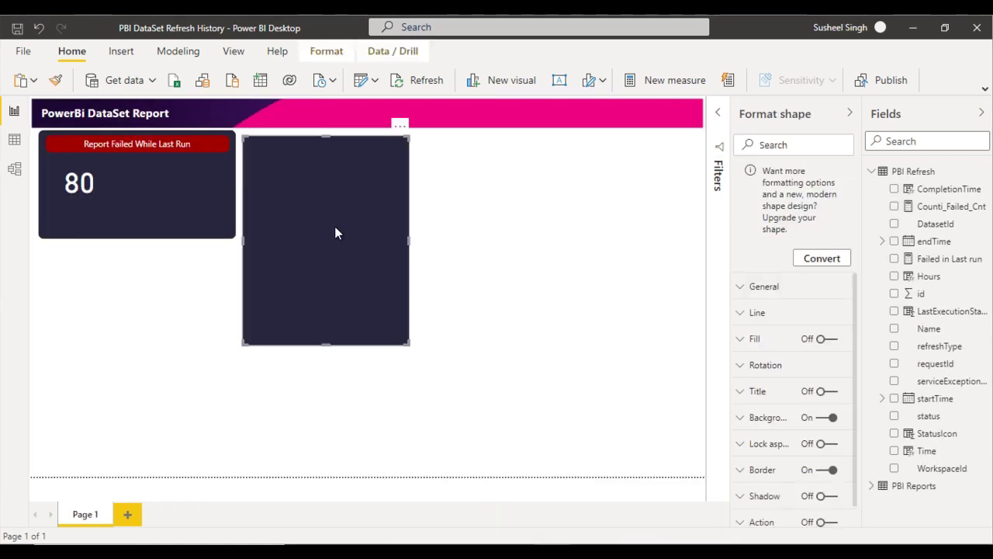
drag(339, 339, 330, 320)
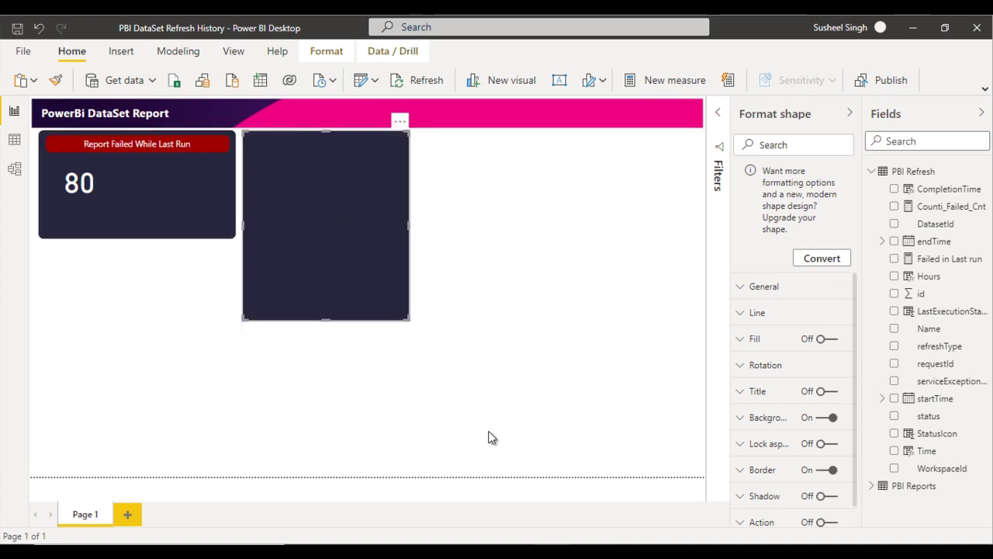
Copy the Failed Count By Report text box from PBI DataSet Refresh History_1 onto the new panel's upper edge, and narrow the panel.
mouse_move(544, 552)
click(630, 497)
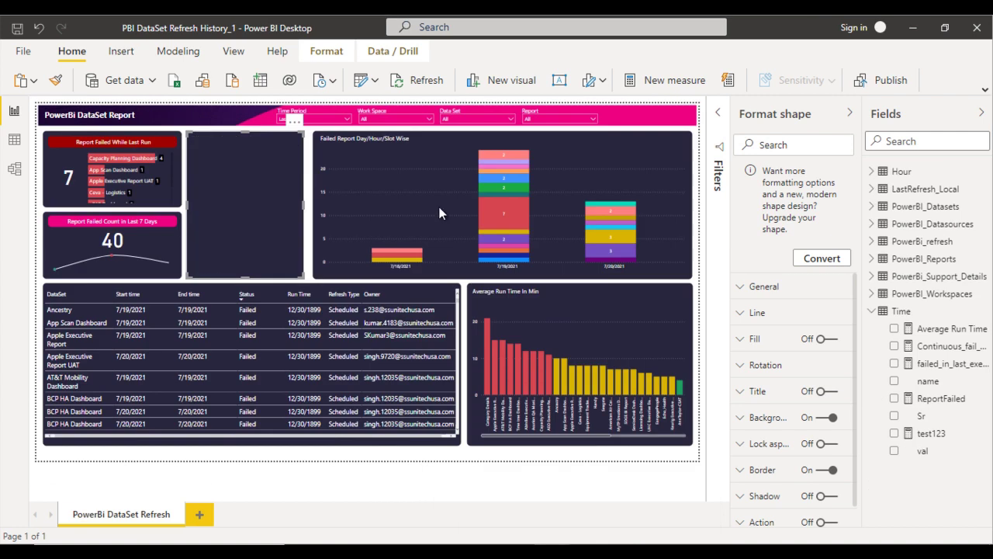
click(307, 161)
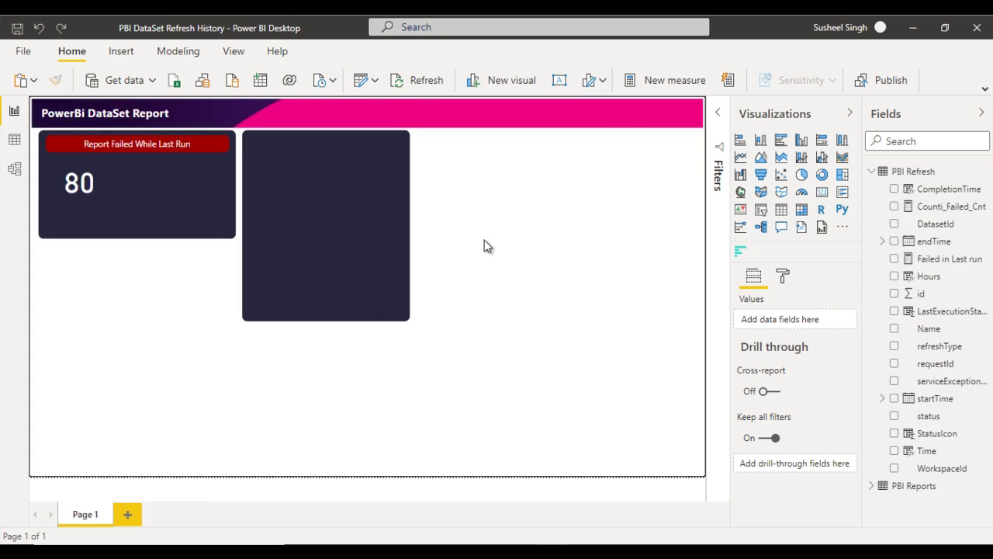
key(ctrl+v)
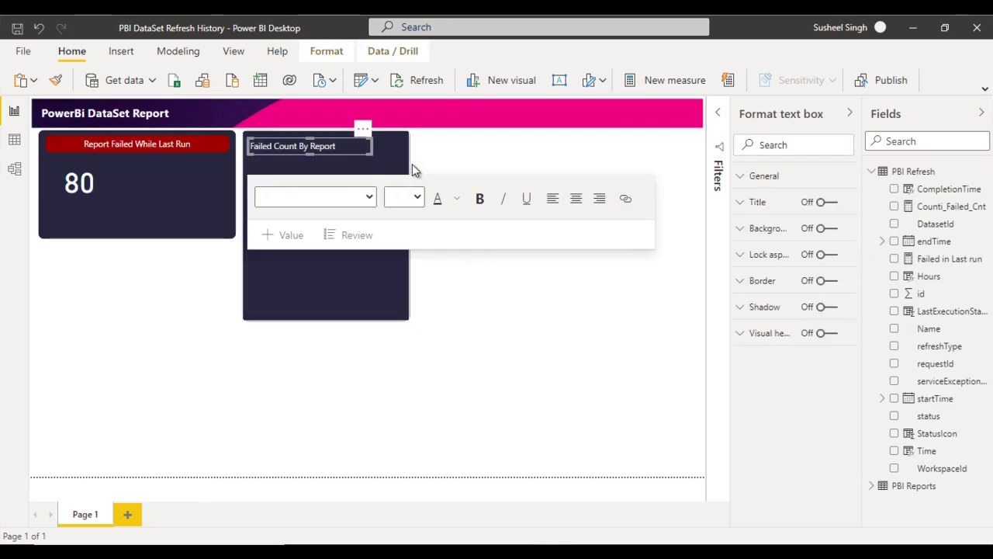
drag(363, 130, 365, 122)
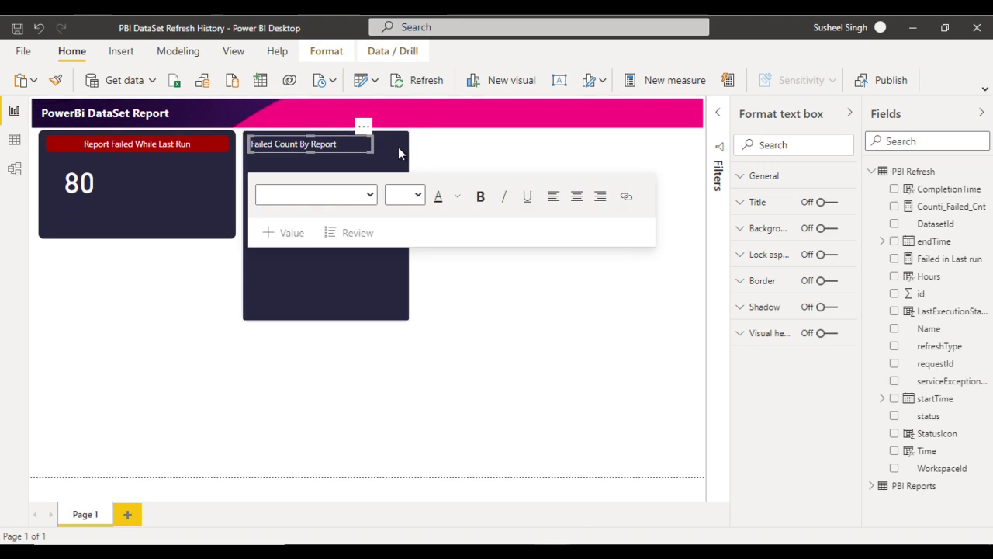
click(409, 276)
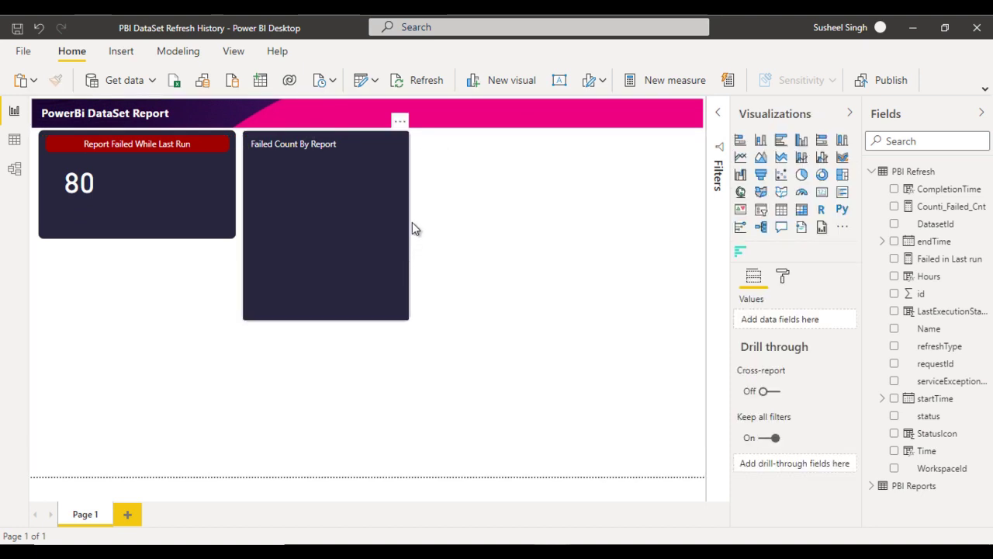
drag(408, 222, 392, 231)
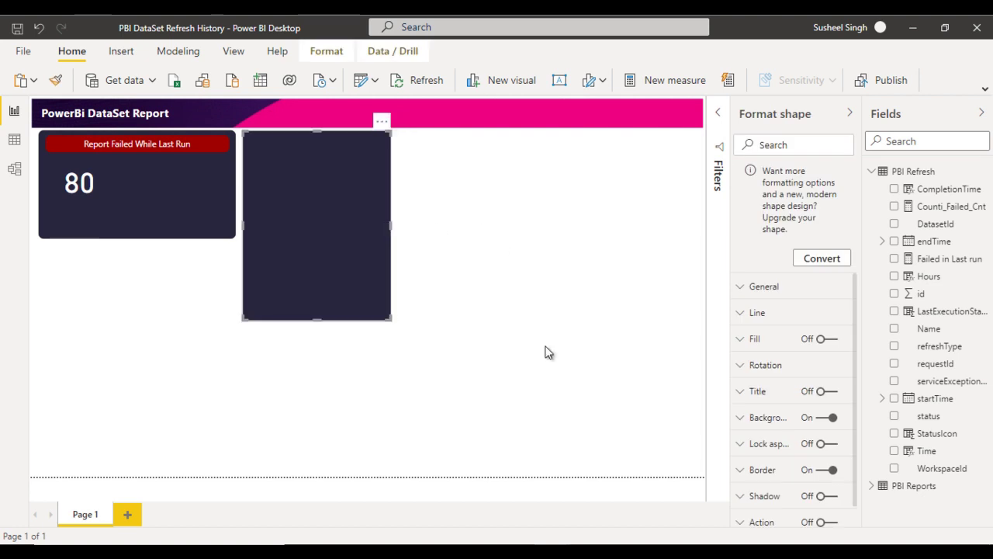
Inspect the bar visual under Failed Count By Report in PBI DataSet Refresh History_1, and switch back to PBI DataSet Refresh History.
click(628, 501)
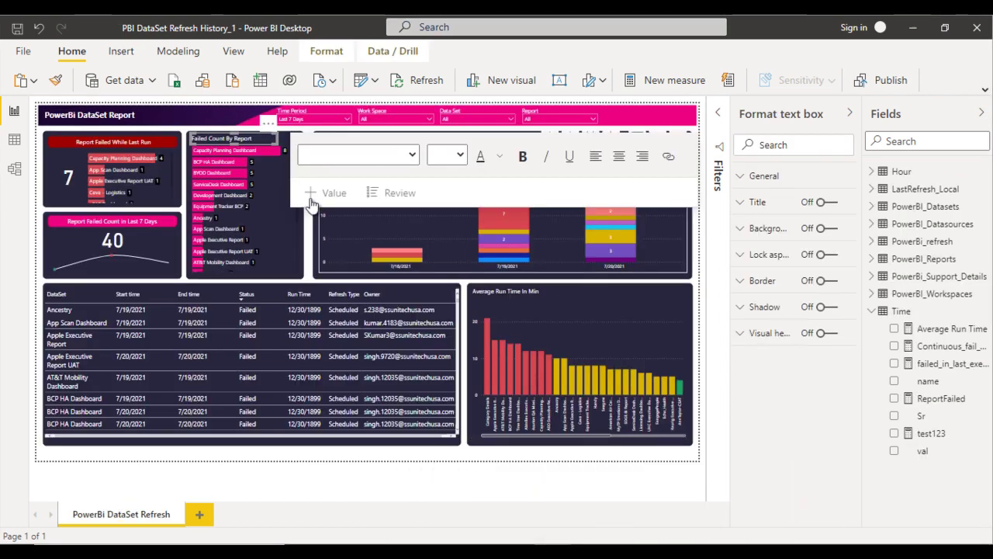
click(262, 200)
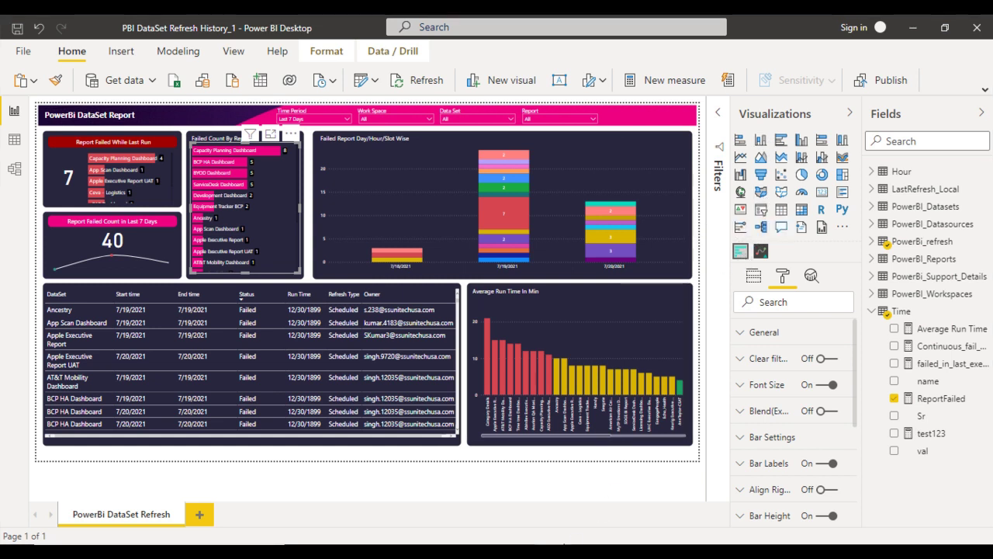
mouse_move(551, 552)
click(490, 497)
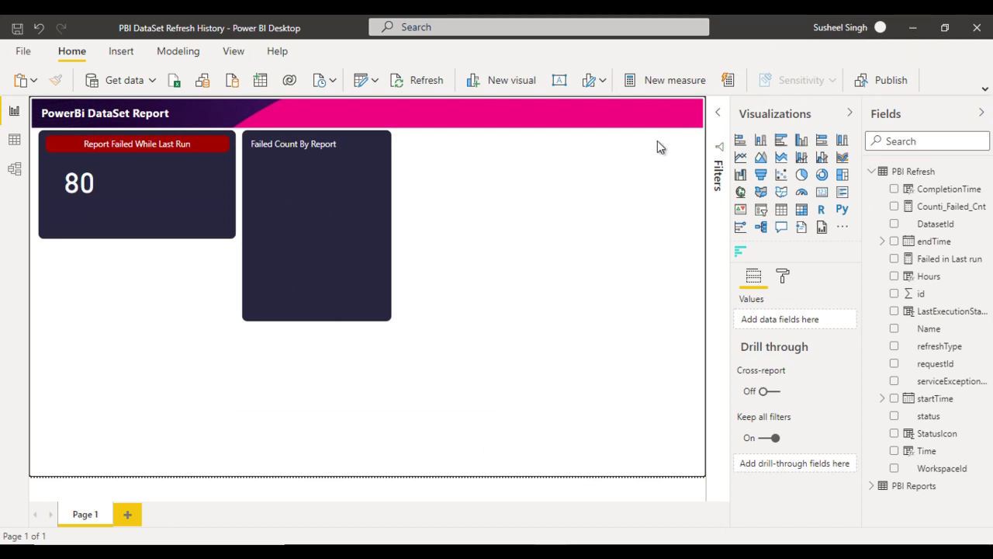
Search AppSource visuals for bar to find the Horizontal bar chart, and check the finished bar visual in PBI DataSet Refresh History_1.
click(588, 81)
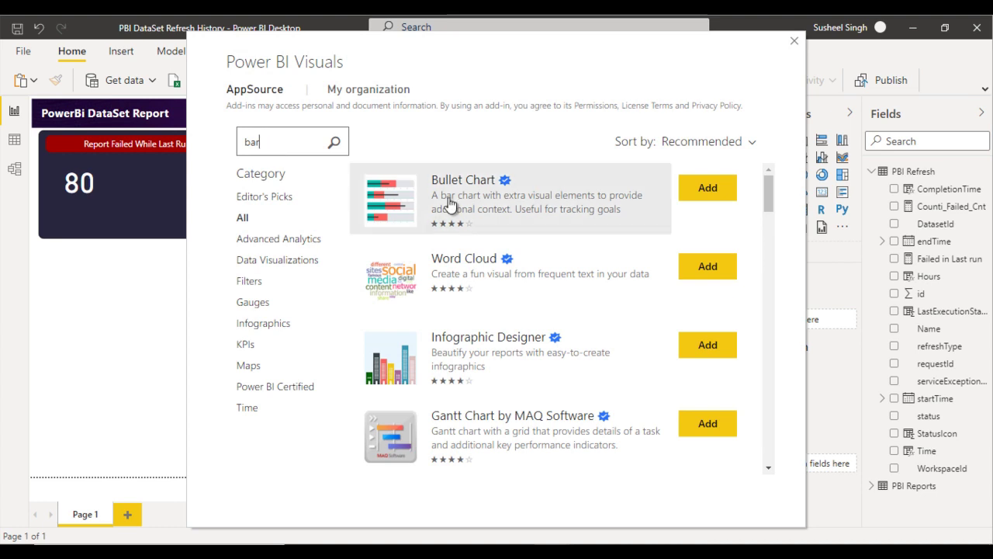
key(Return)
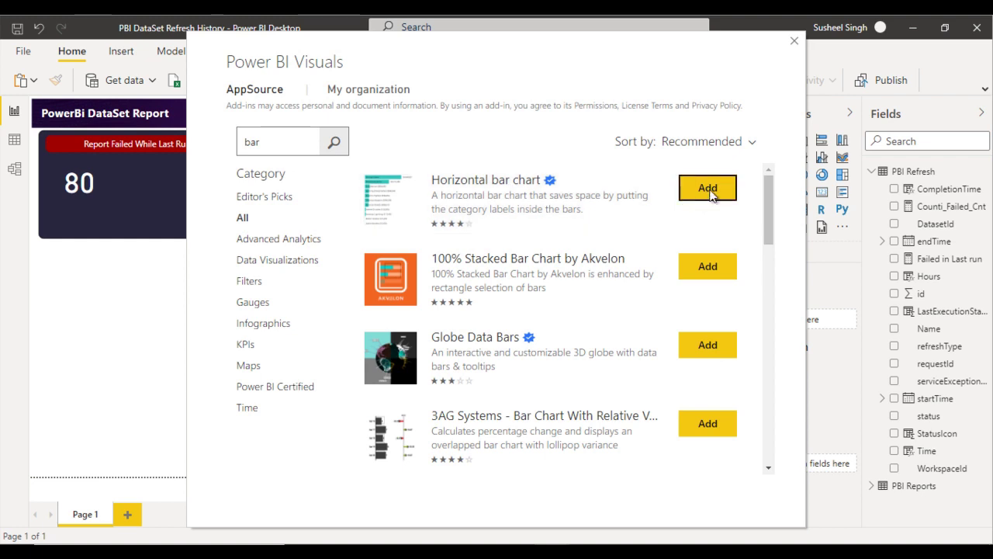
click(795, 41)
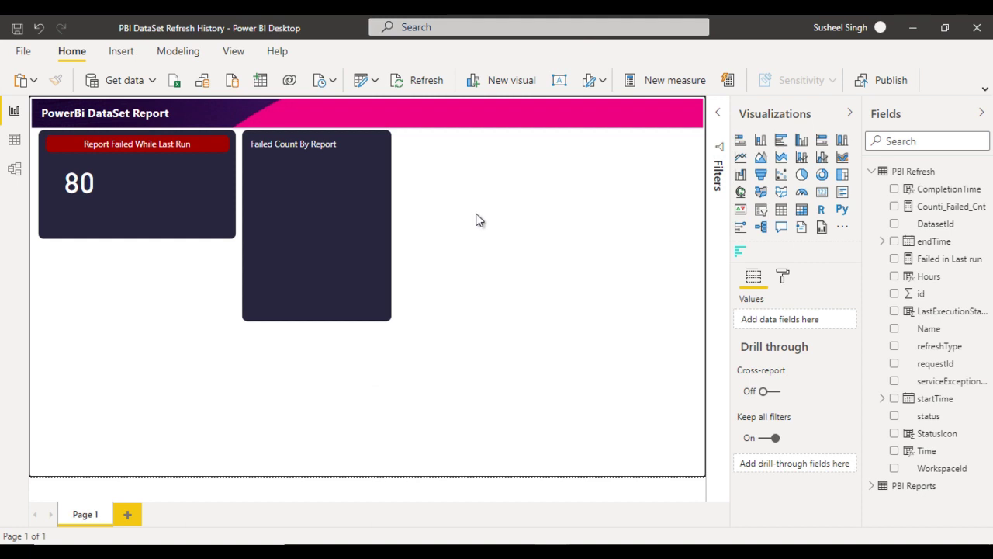
click(631, 496)
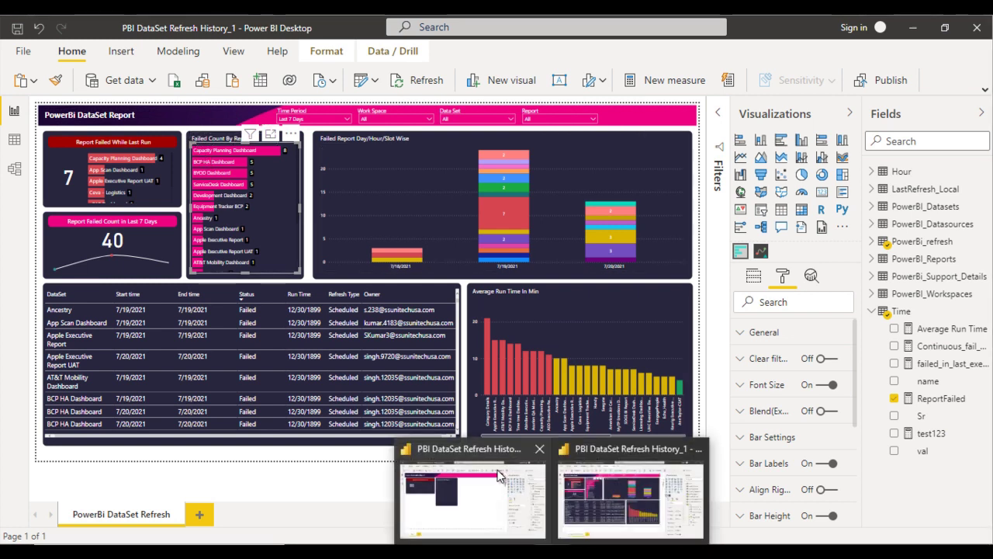
click(481, 512)
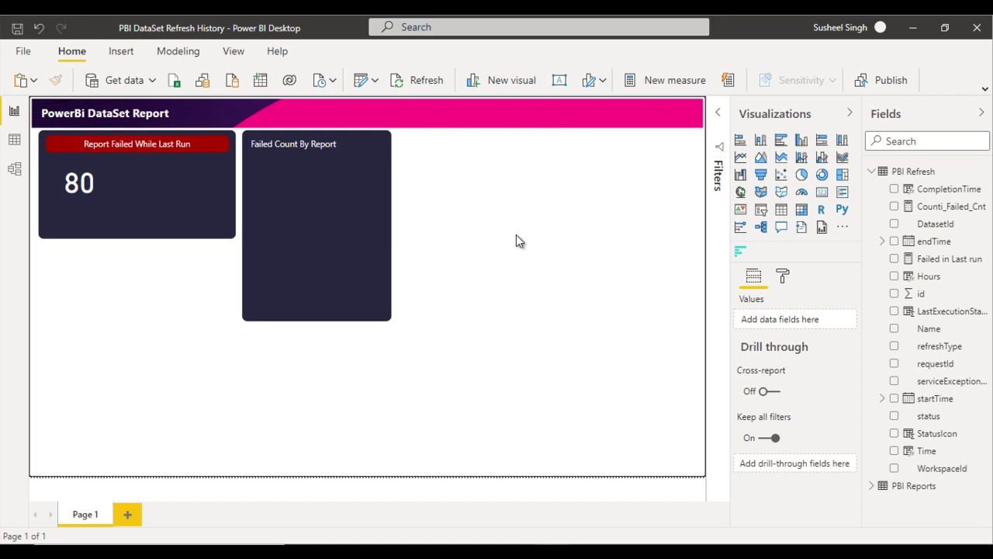
Create a new measure named ReportFailed in PBI DataSet Refresh History.
click(164, 52)
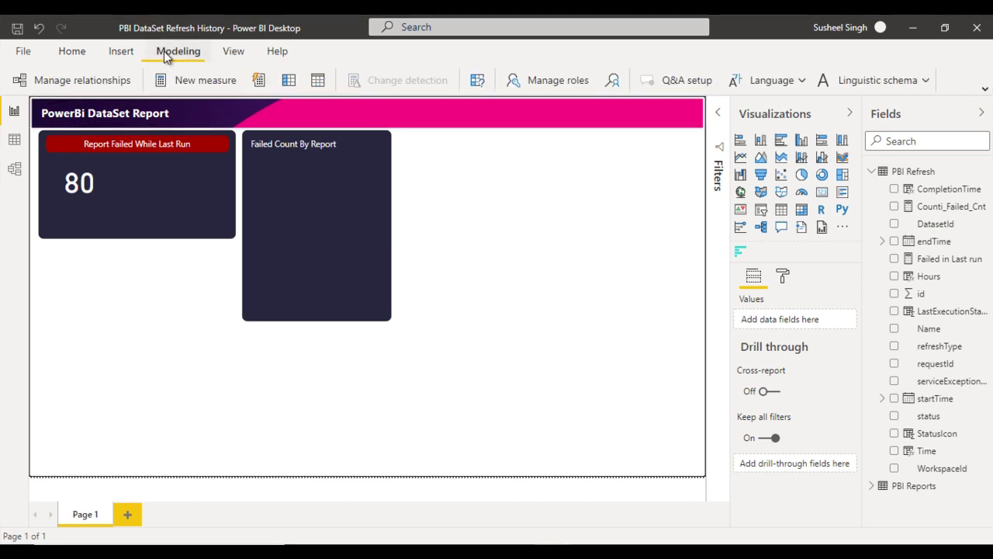
click(196, 80)
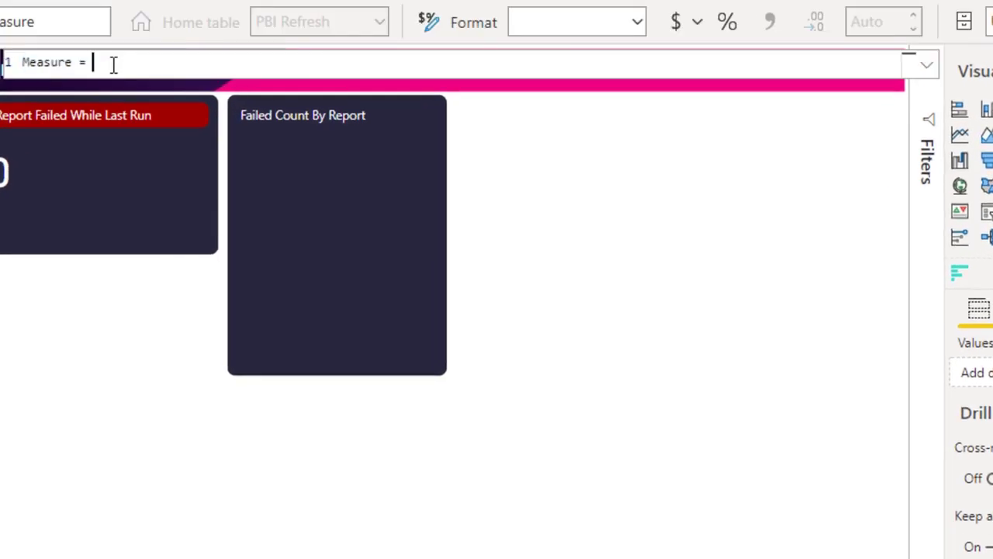
key(shift+Home)
text(ReportFailed)
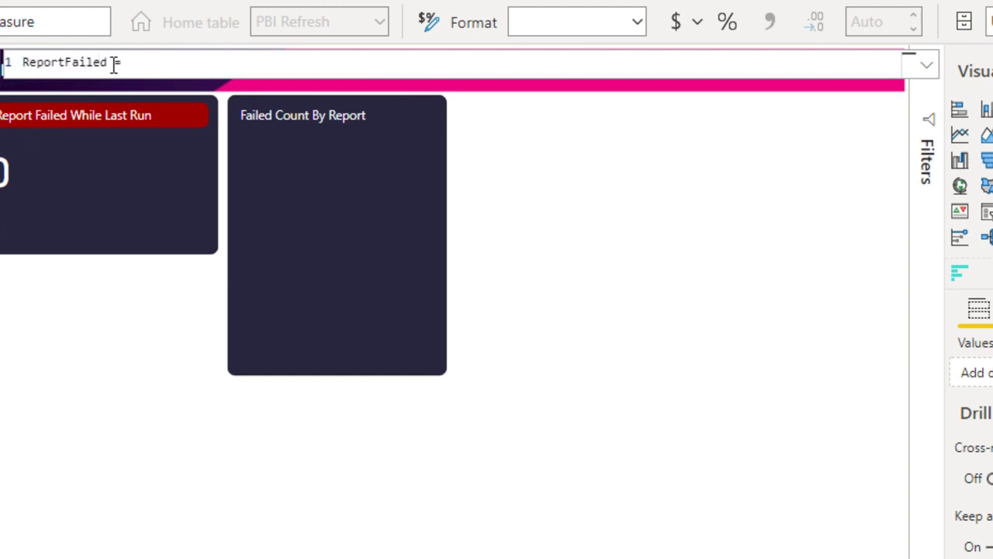
Begin the ReportFailed formula with CALCULATE and a COUNTROWS expression over the 'PBI Refresh' table.
text(ca)
key(Tab)
text(co)
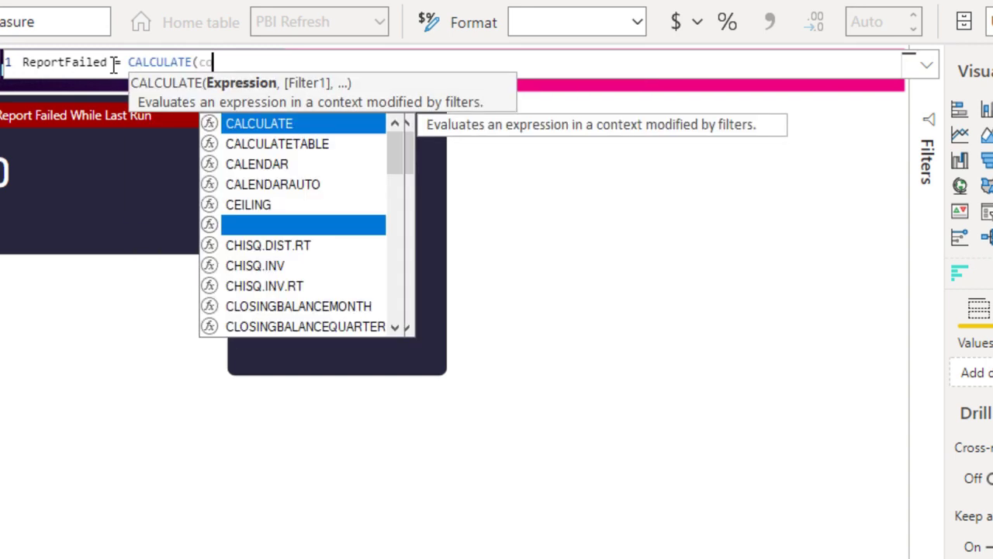
text(unt)
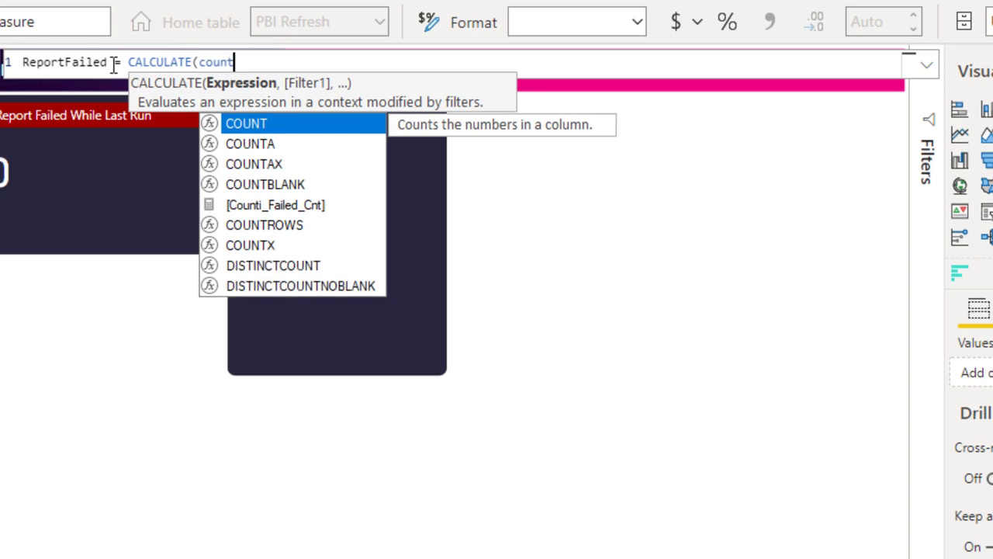
key(Down)
key(Down)
key(Down)
key(Down)
key(Down)
key(Tab)
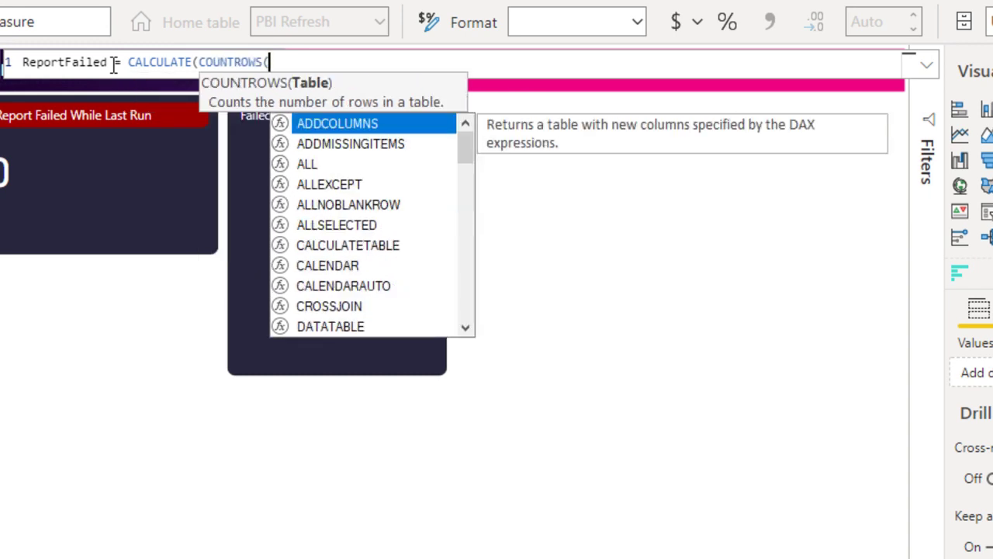
text(pb)
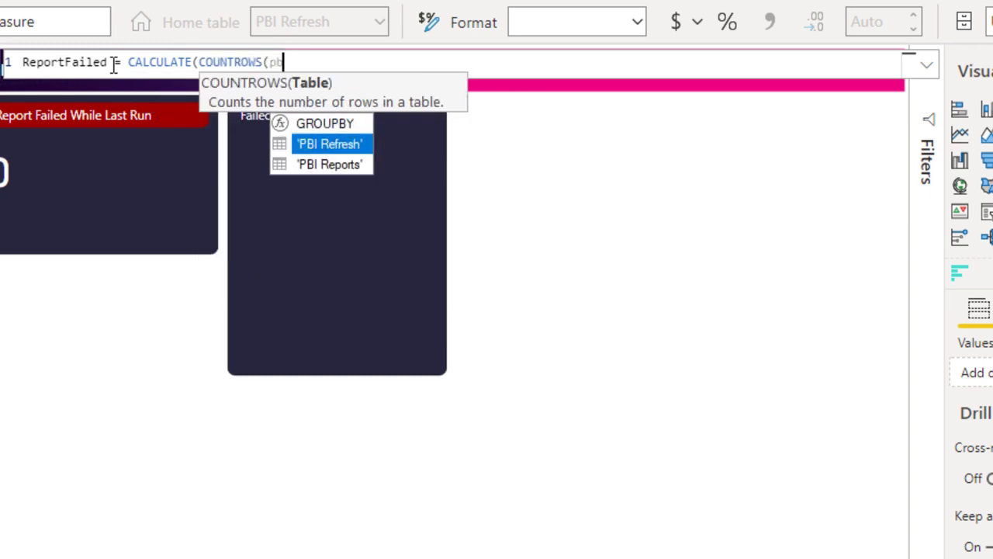
key(Tab)
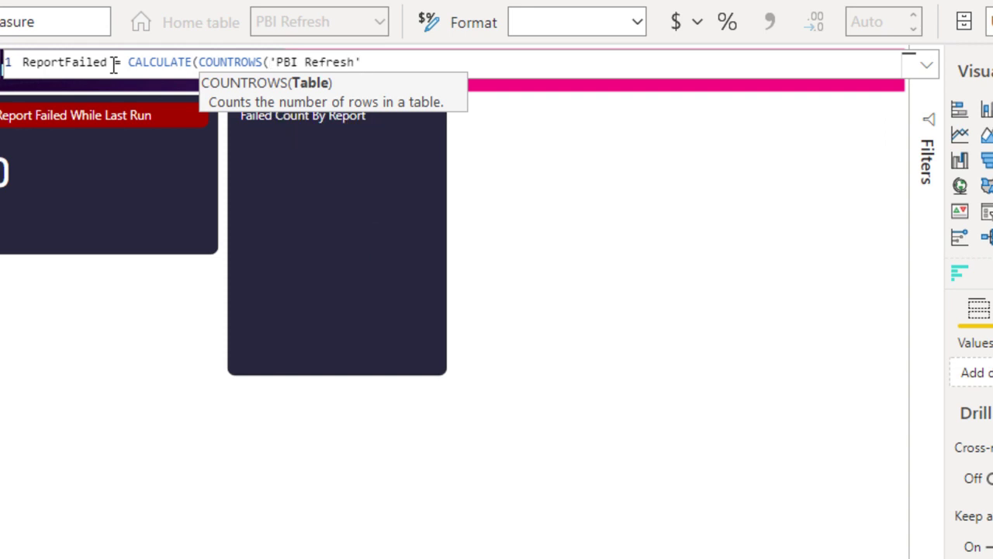
Complete the ReportFailed formula with FILTER('PBI Refresh','PBI Refresh'[status]="Failed") and commit the measure.
text(),fil)
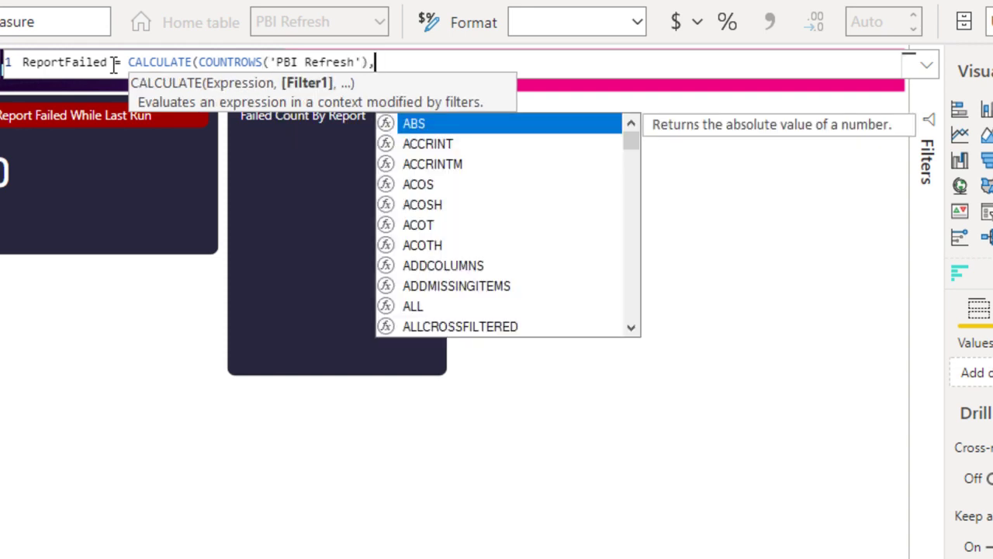
key(Tab)
text(d)
key(BackSpace)
text(p)
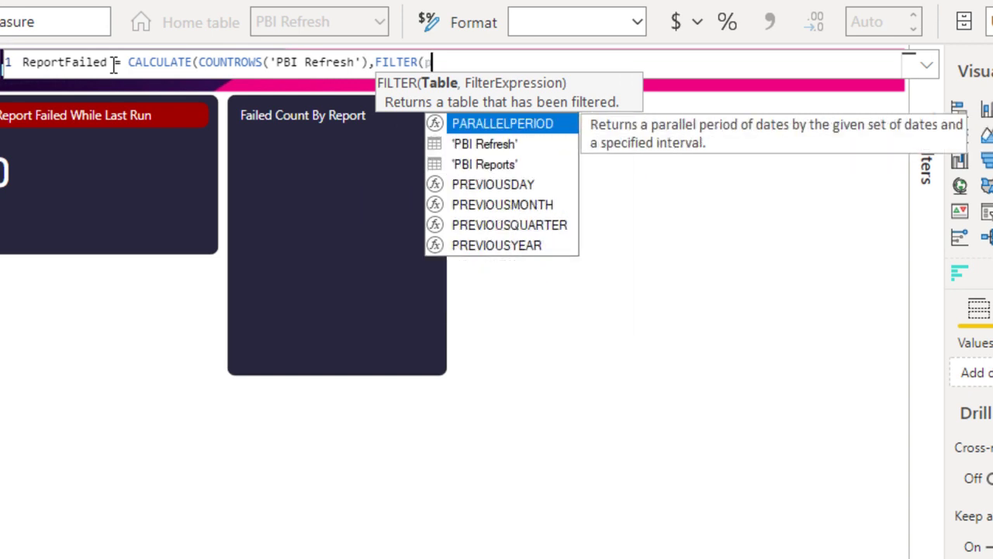
key(Down)
key(Tab)
text(,)
text(stat)
key(Tab)
text(=")
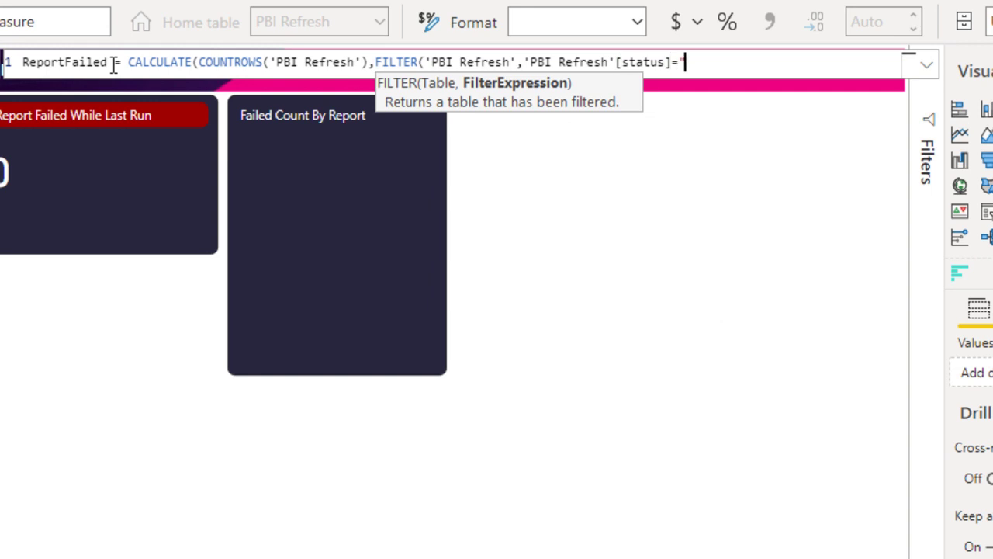
text(Fsiled)
text())
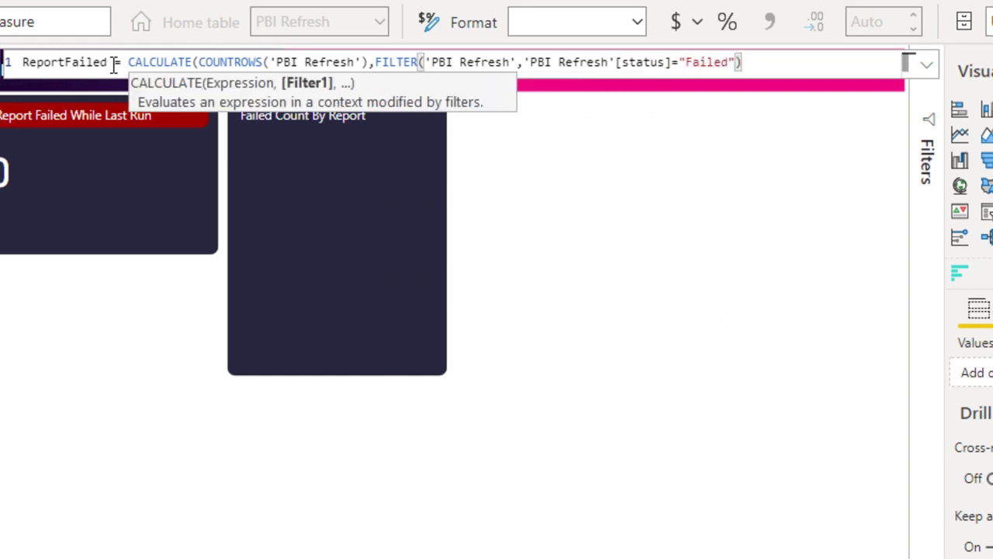
text())
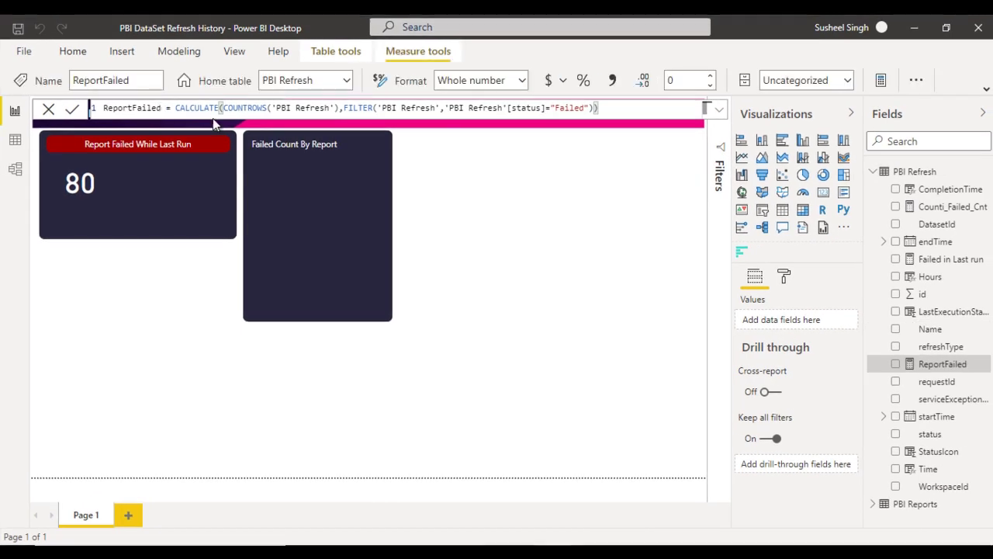
click(498, 247)
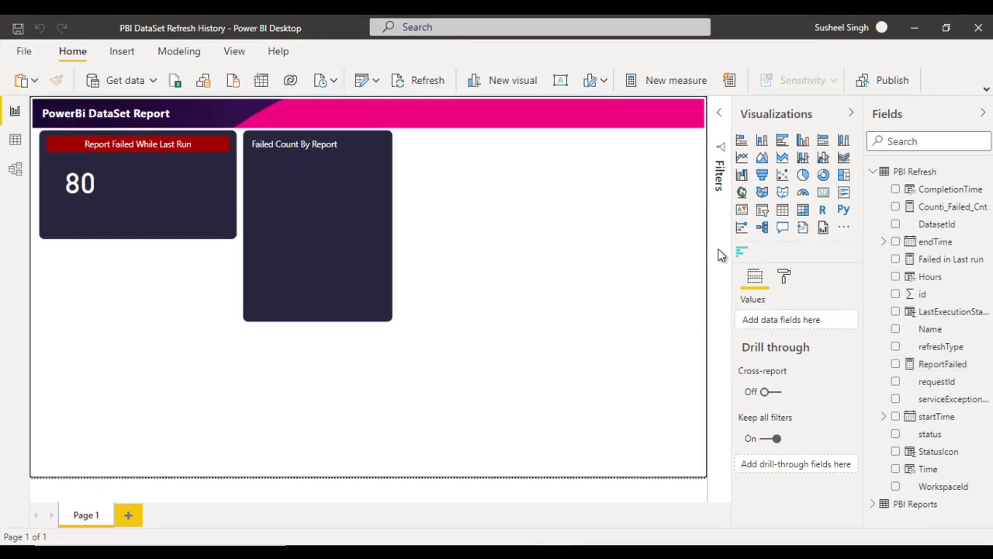
Add a Horizontal Bar Chart visual and fit it inside the Failed Count By Report panel, below the heading.
click(742, 253)
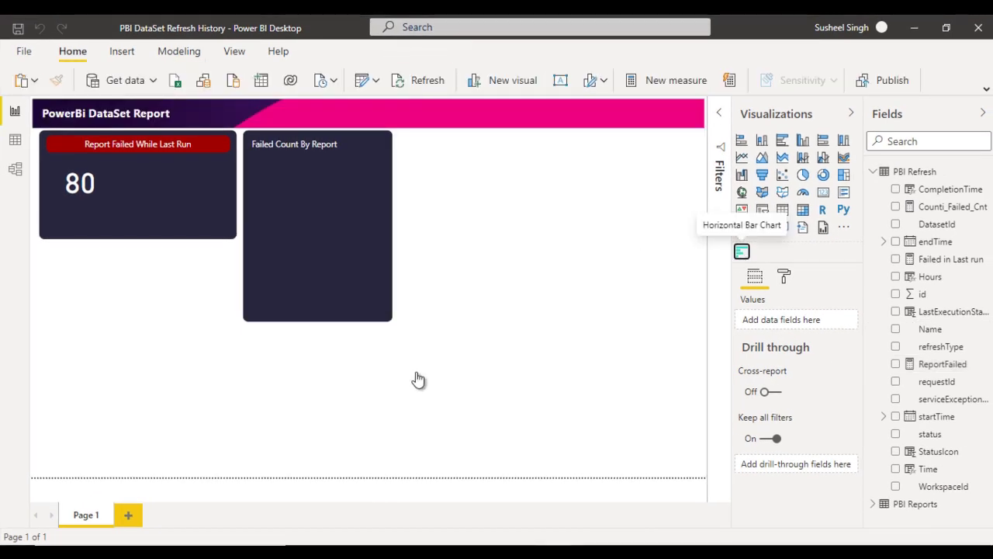
drag(131, 413, 342, 224)
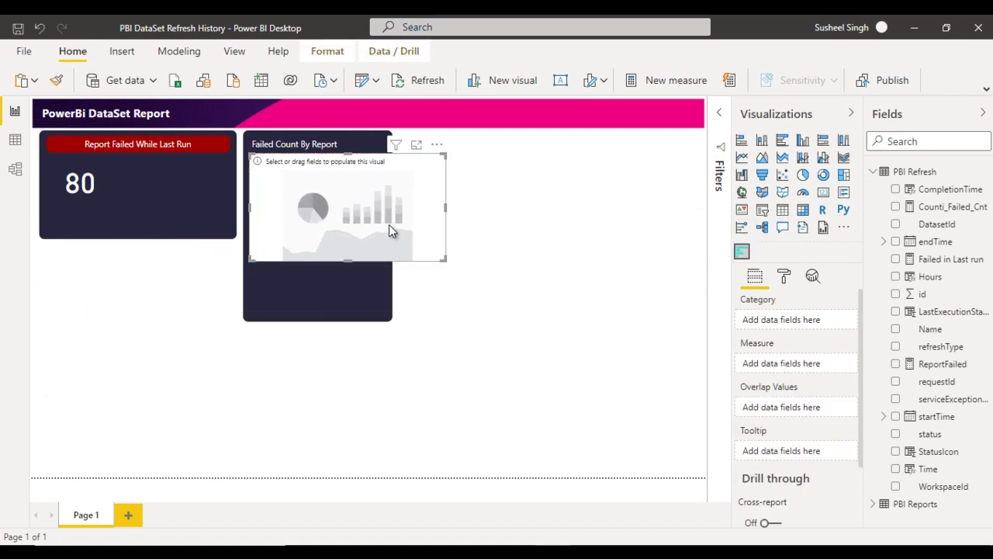
drag(446, 204, 377, 203)
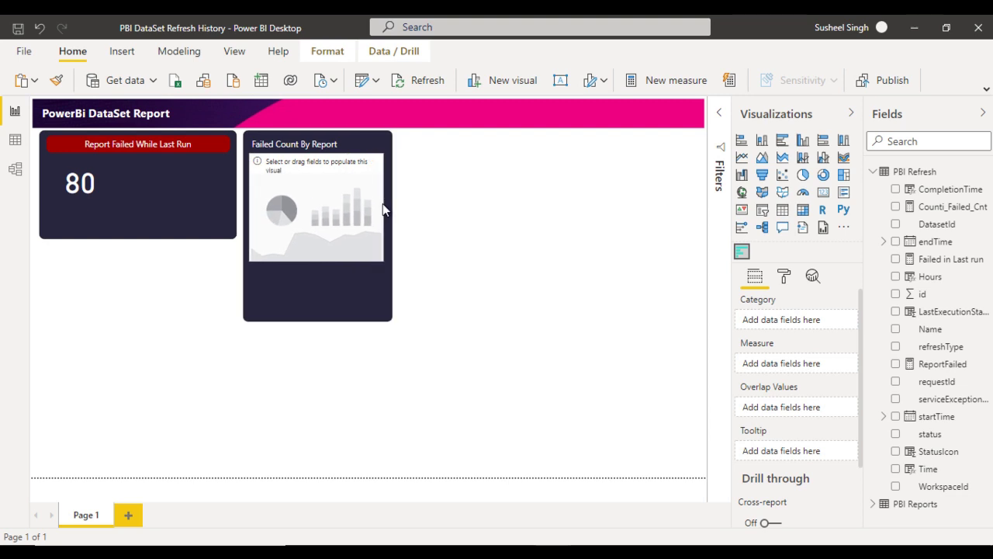
drag(317, 261, 330, 316)
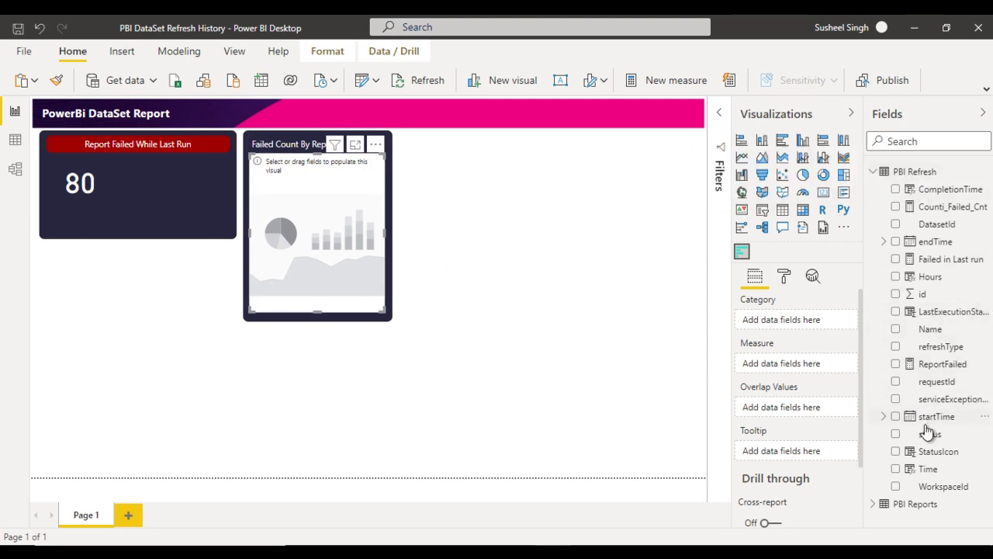
Assign Name as the bar chart's category and ReportFailed as its measure, and check a bar's tooltip.
drag(930, 329, 790, 326)
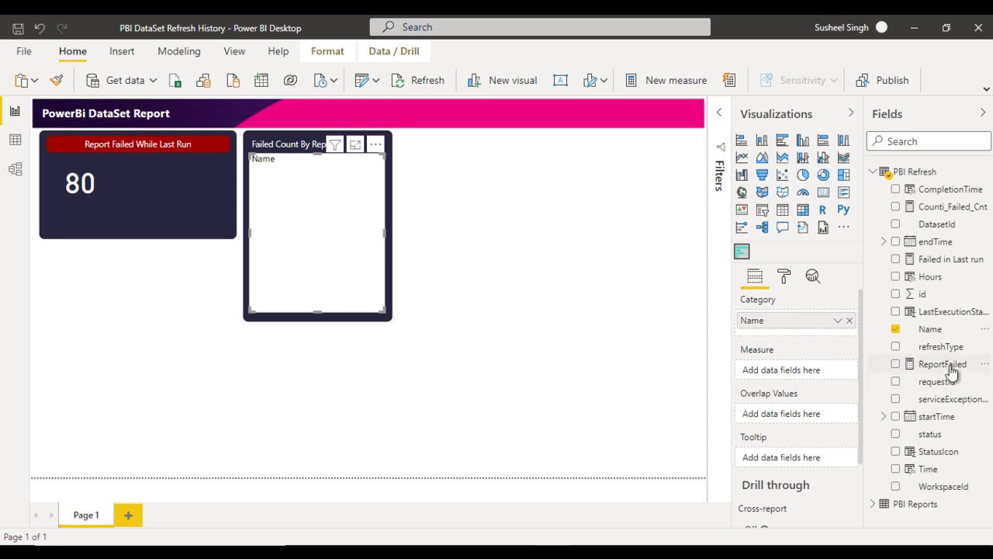
drag(952, 374, 818, 381)
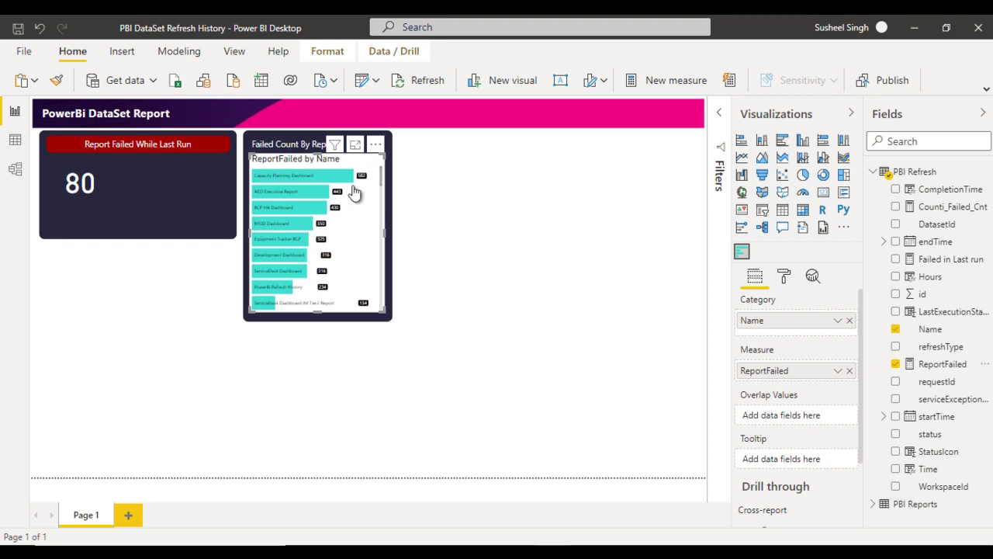
mouse_move(362, 180)
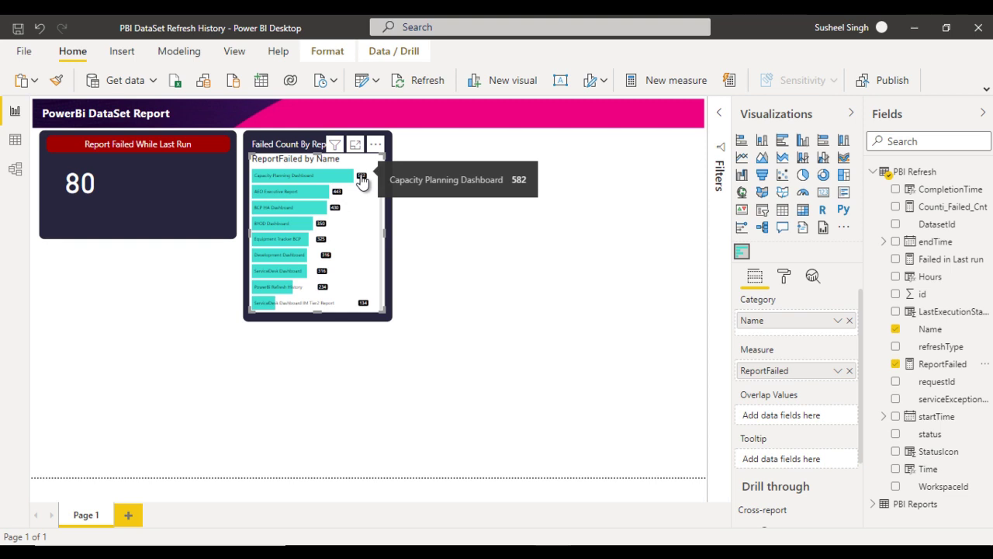
click(524, 215)
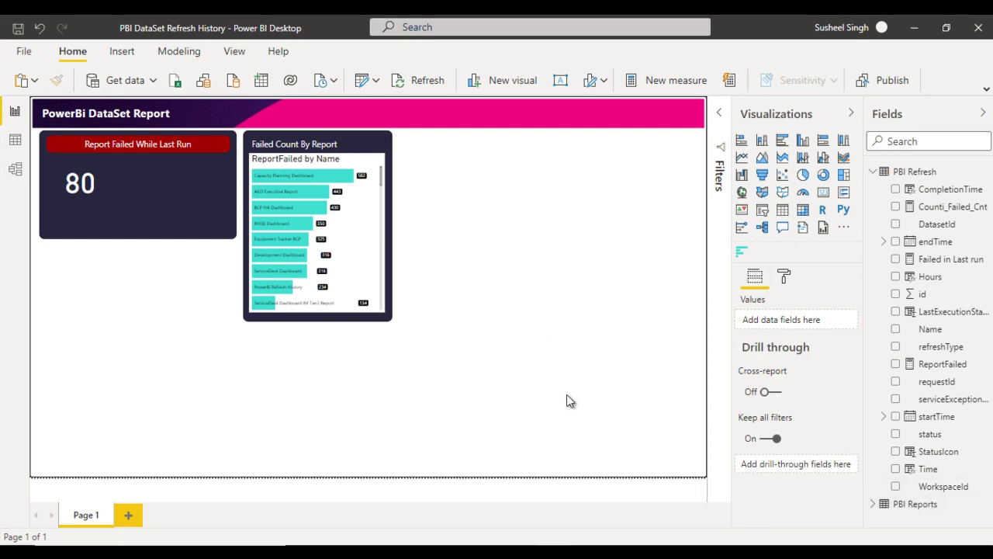
Copy the dark shape behind the dataset table from PBI DataSet Refresh History_1 into PBI DataSet Refresh History.
mouse_move(560, 546)
click(656, 485)
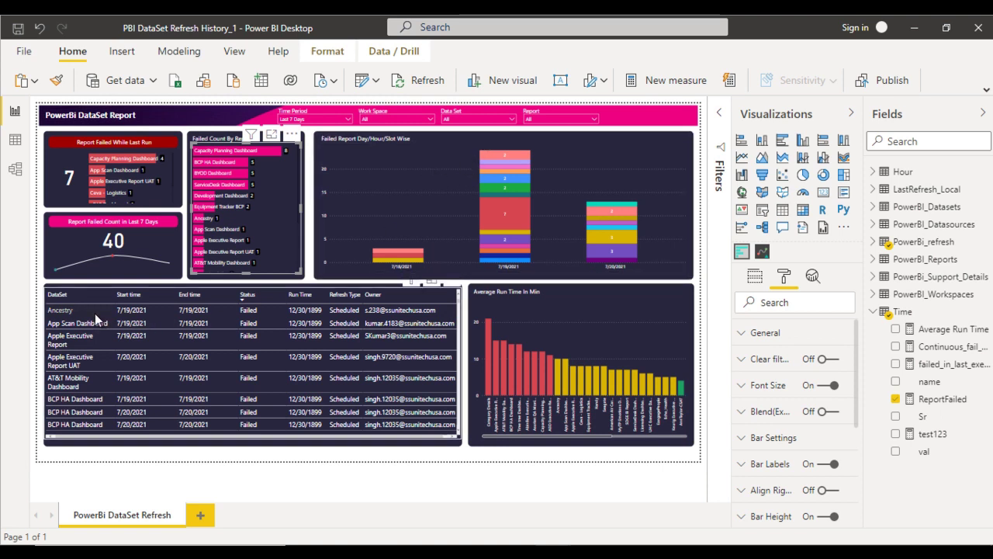
click(138, 289)
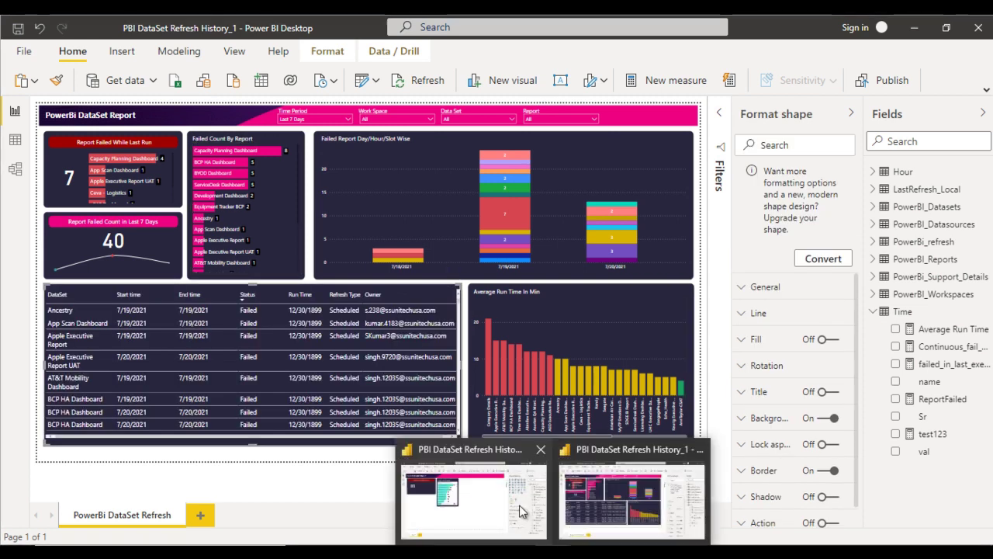
click(519, 504)
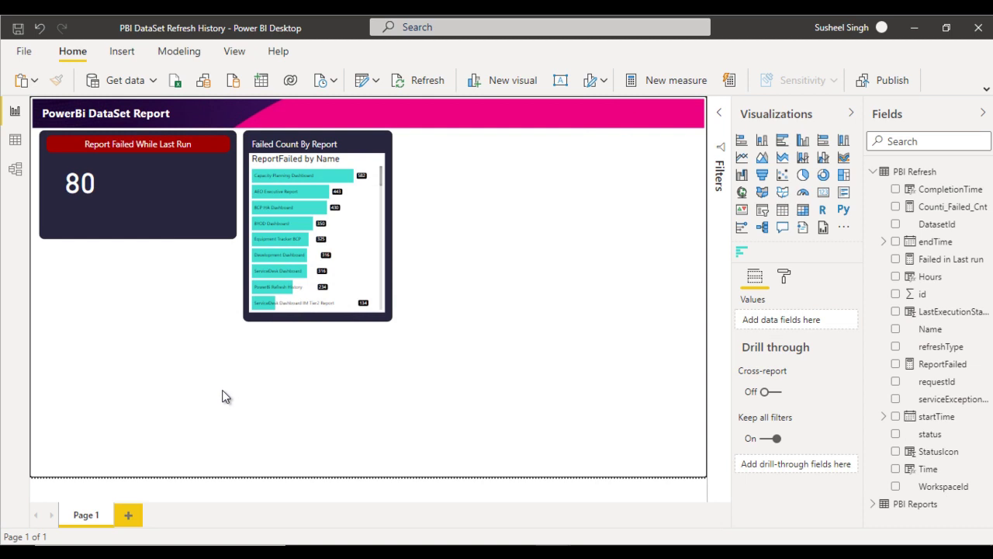
key(ctrl+v)
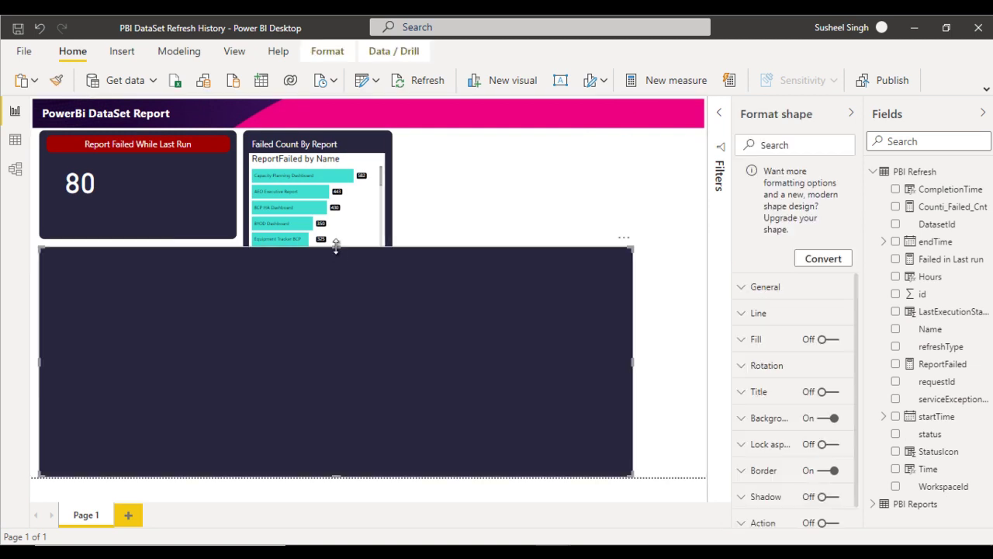
Shorten the Failed Count By Report panel and its bar chart, and resize the pasted shape to span beneath both upper panels.
drag(336, 248, 323, 287)
key(ctrl+v)
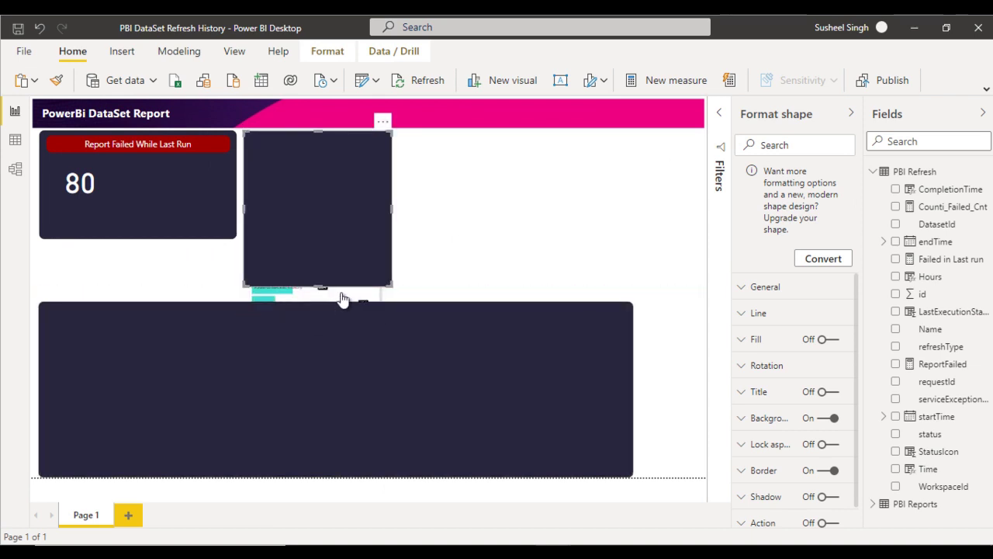
click(339, 298)
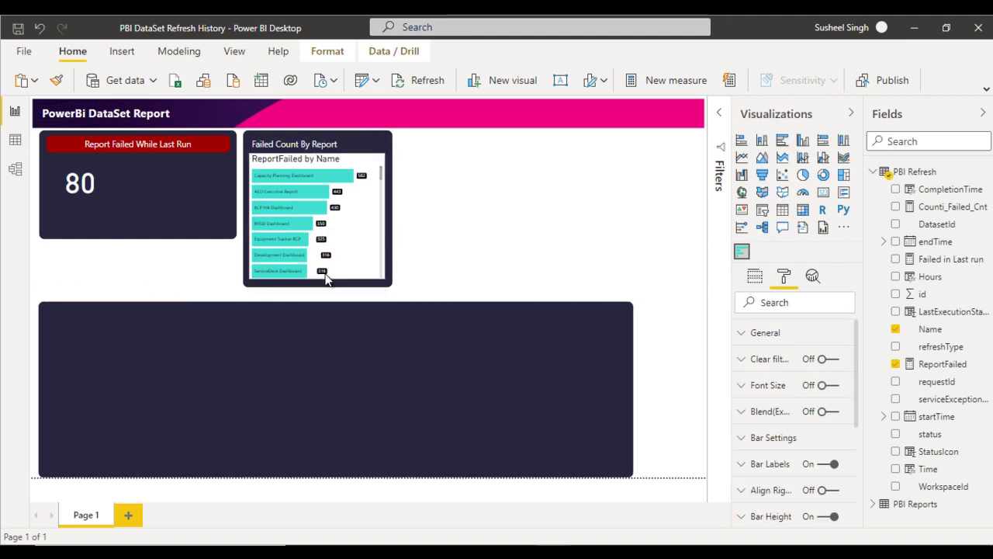
click(322, 318)
drag(634, 381, 392, 381)
Review the dataset table in PBI DataSet Refresh History_1, and fit a new table visual inside the dark lower panel of PBI DataSet Refresh History.
mouse_move(498, 486)
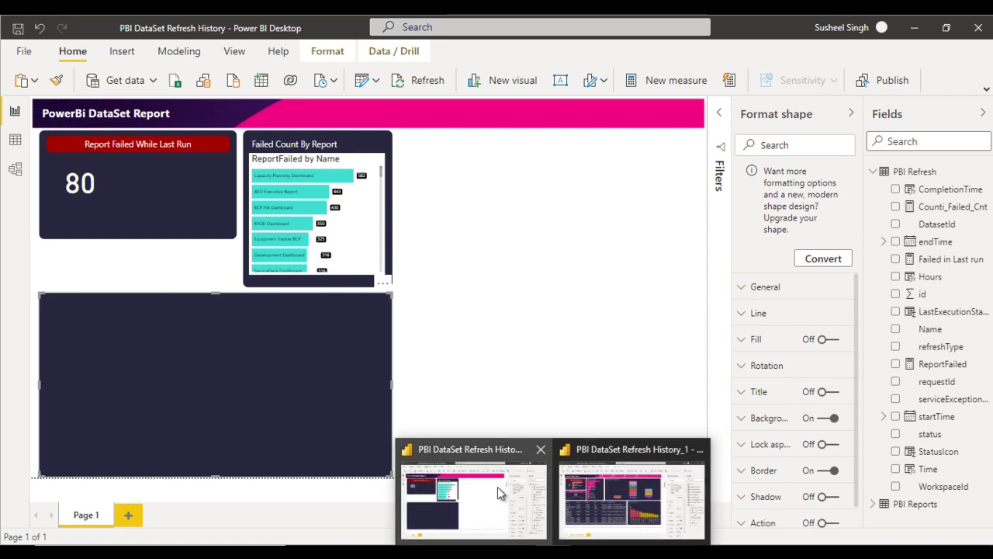
click(619, 486)
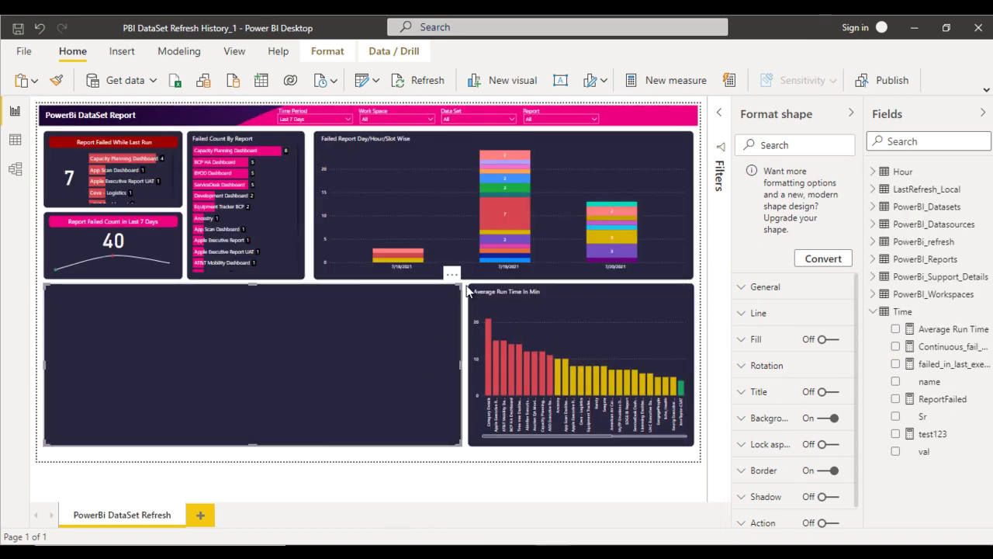
click(467, 289)
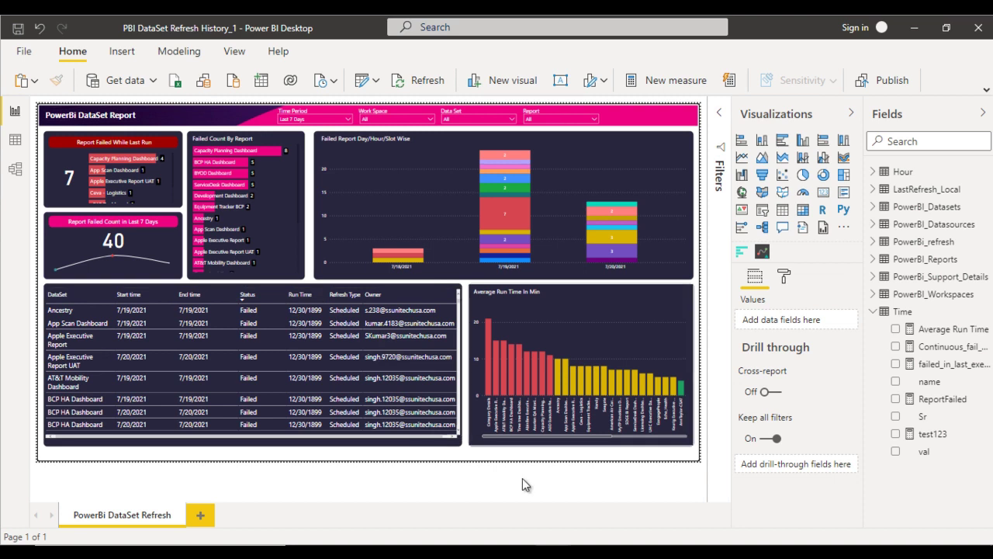
mouse_move(553, 553)
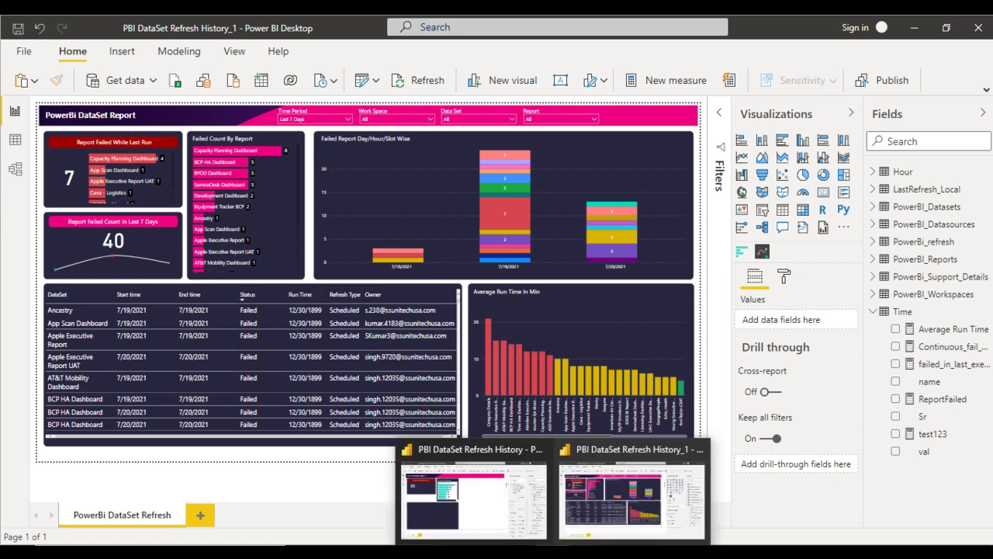
click(499, 489)
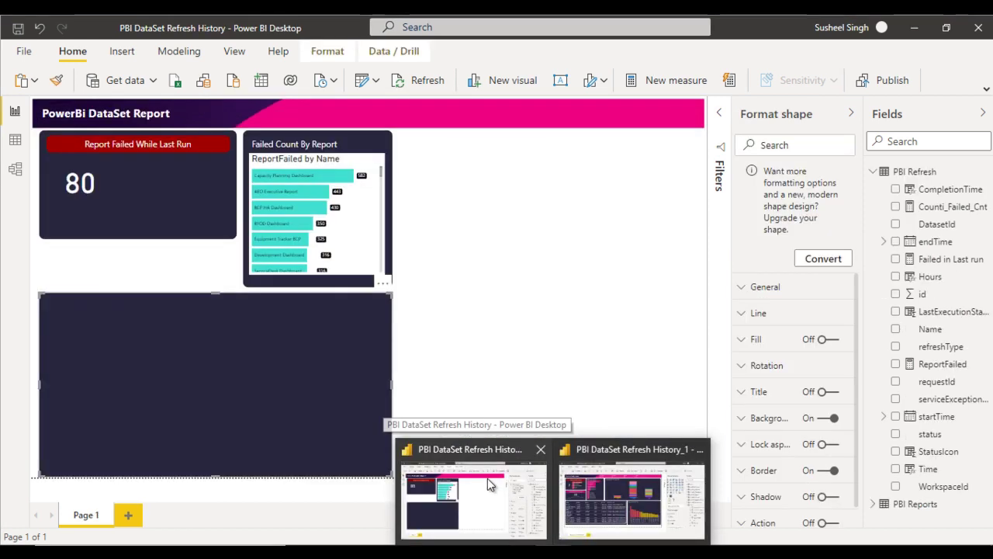
click(459, 345)
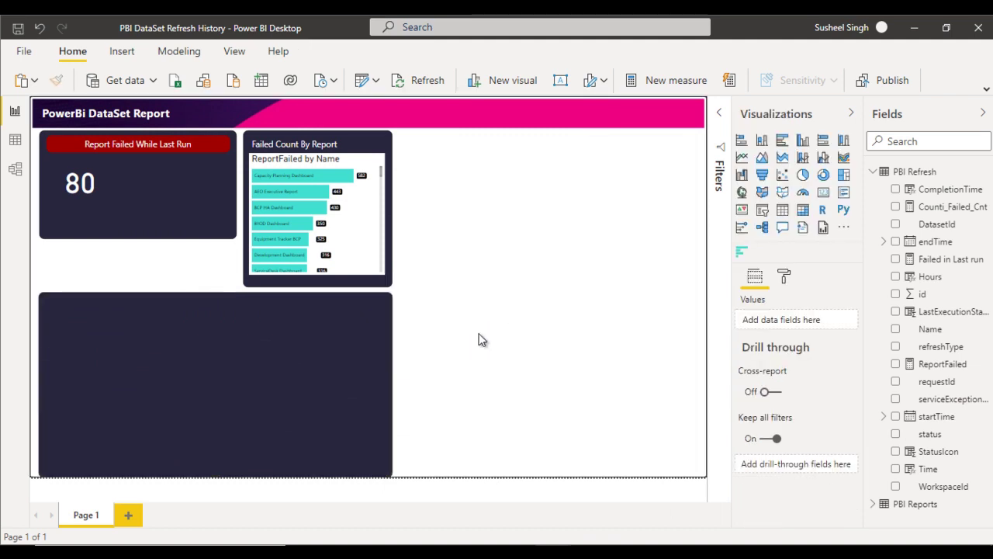
click(785, 215)
drag(626, 161, 280, 335)
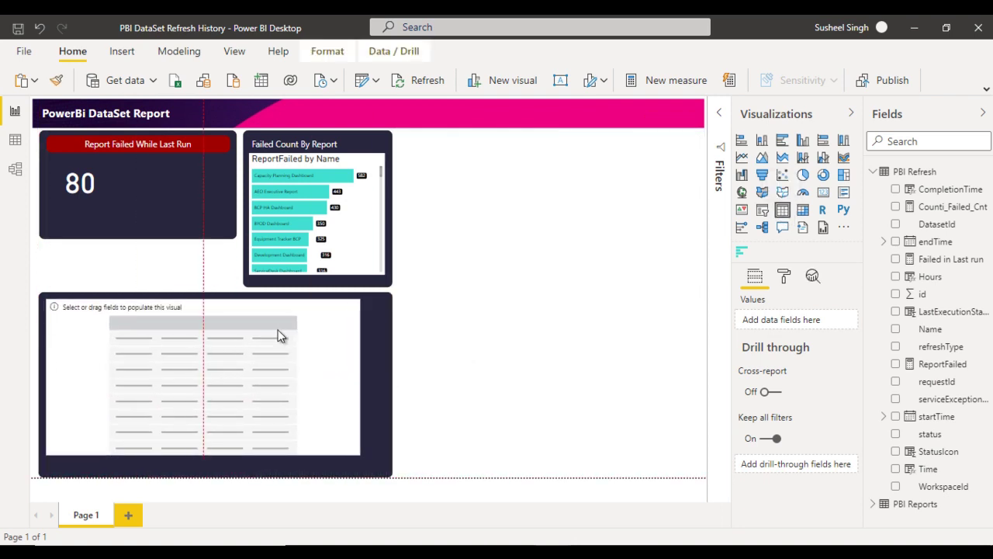
drag(358, 454, 383, 471)
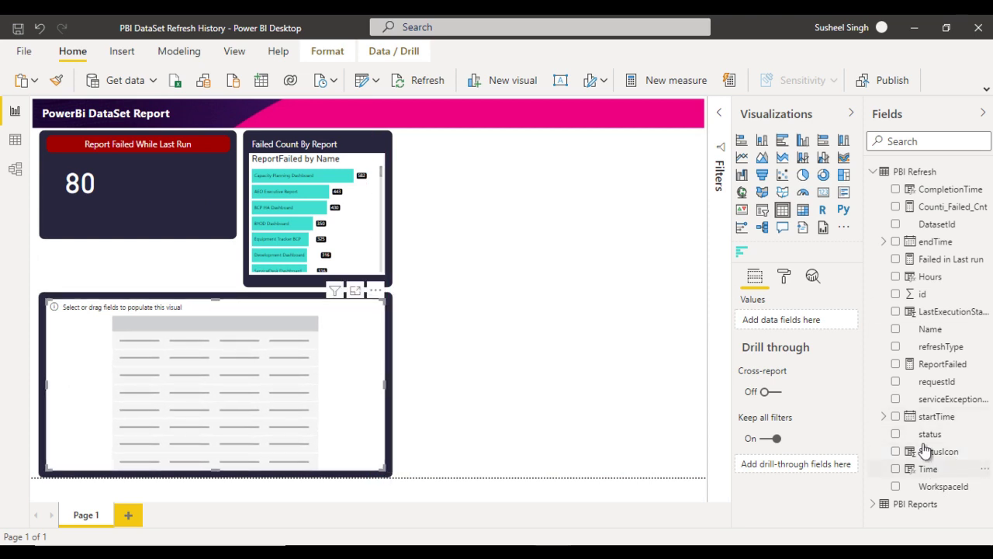
Add Name, startTime and endTime from PBI Refresh to the table, using plain date-time values instead of date hierarchies.
drag(935, 335, 796, 326)
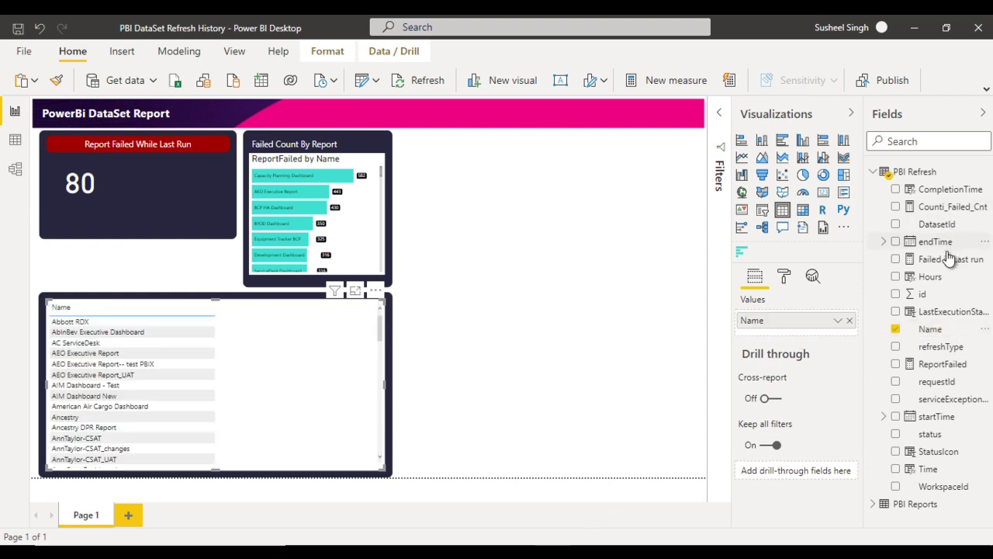
drag(929, 418, 799, 332)
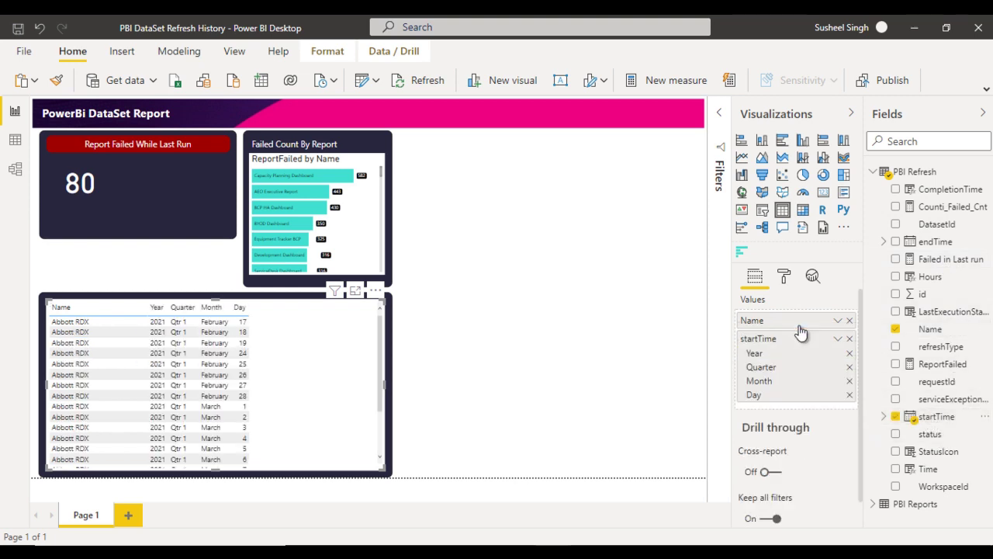
click(839, 339)
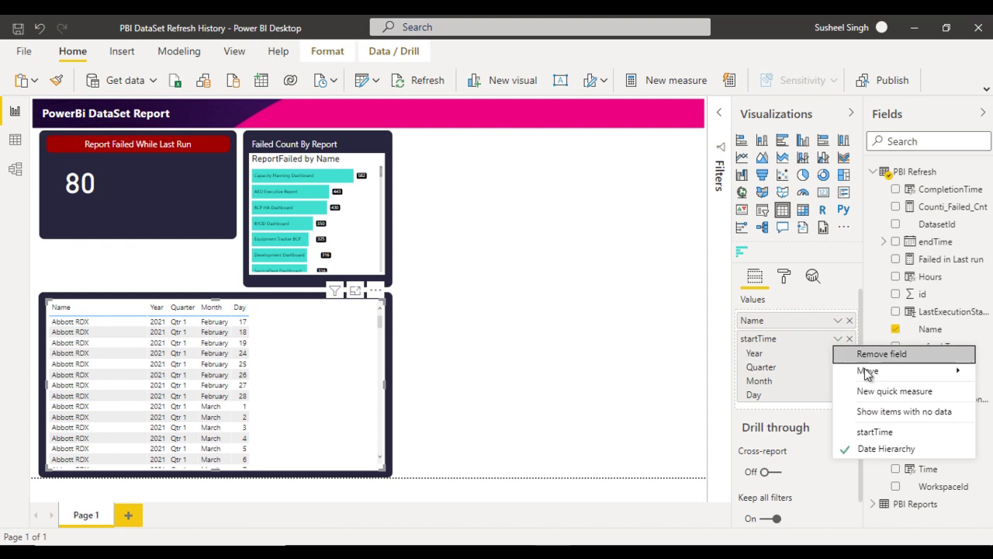
click(875, 432)
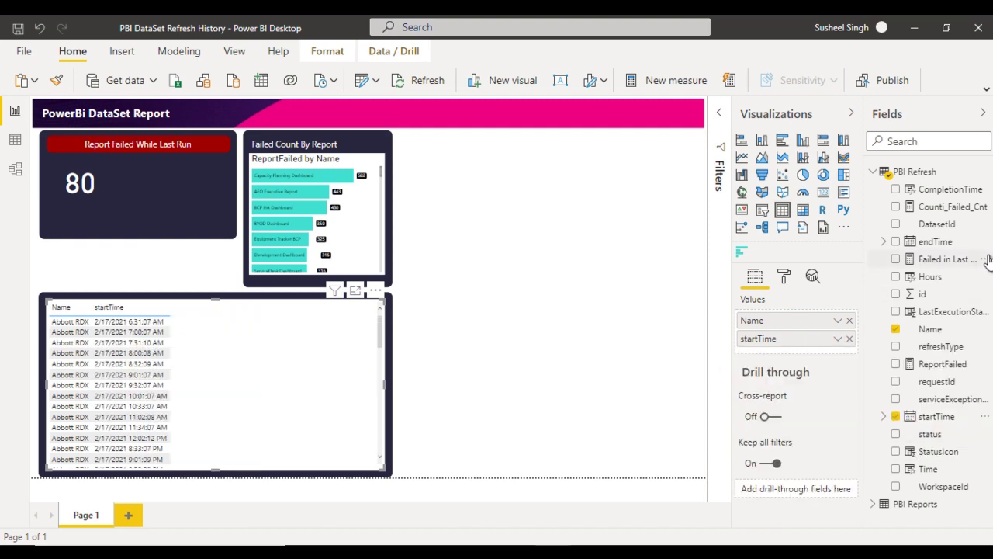
drag(935, 241, 815, 356)
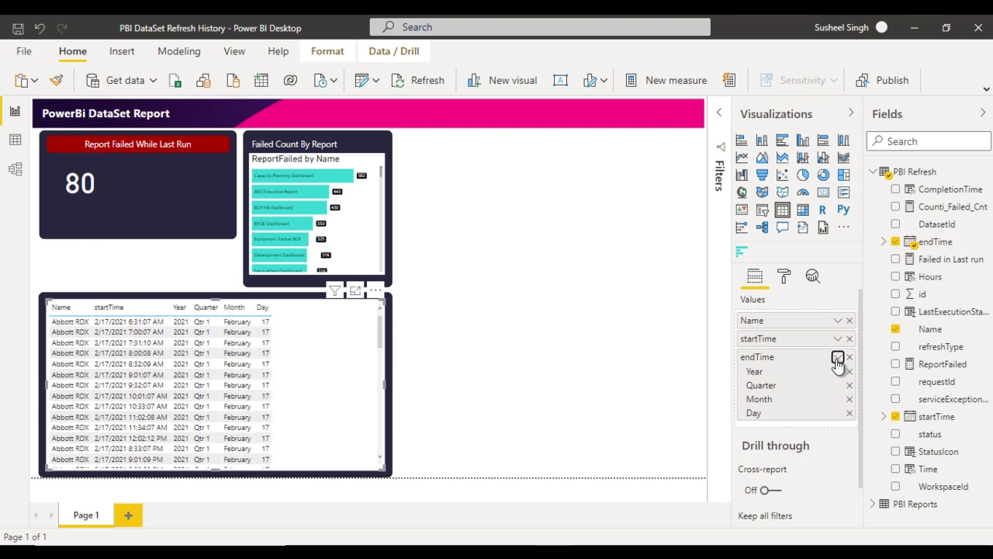
click(838, 358)
click(883, 451)
Compare with the column order in PBI DataSet Refresh History_1, and add status and CompletionTime to the table after endTime.
click(602, 496)
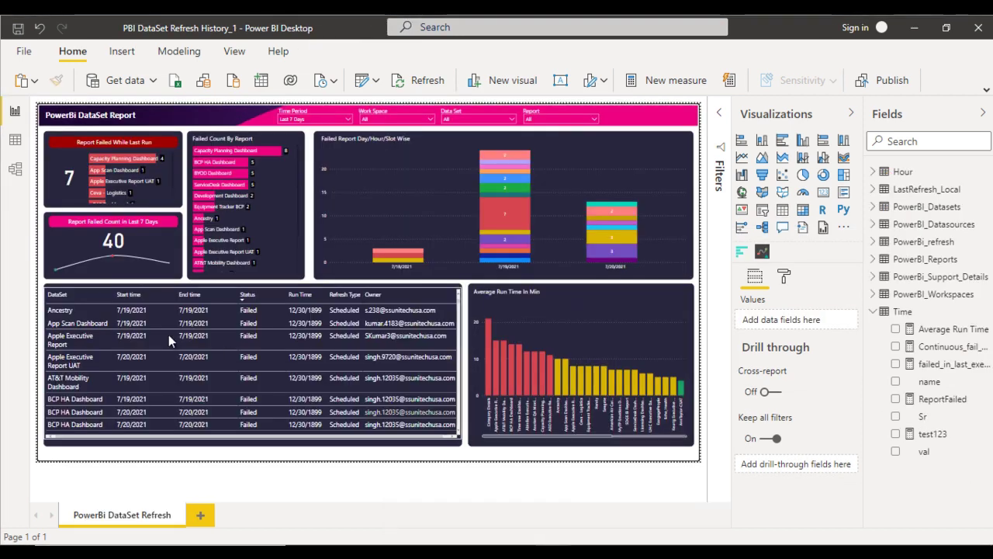
click(495, 508)
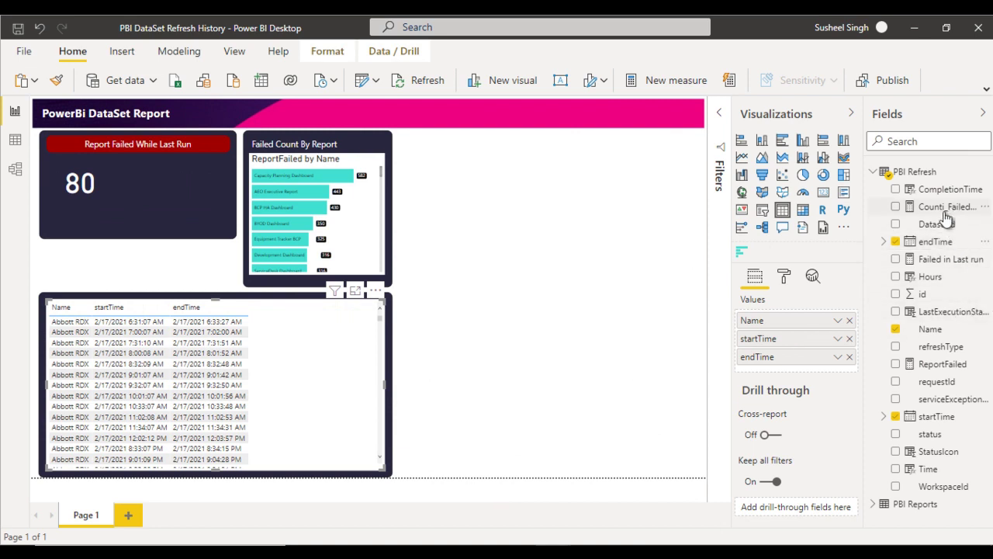
drag(930, 435, 798, 375)
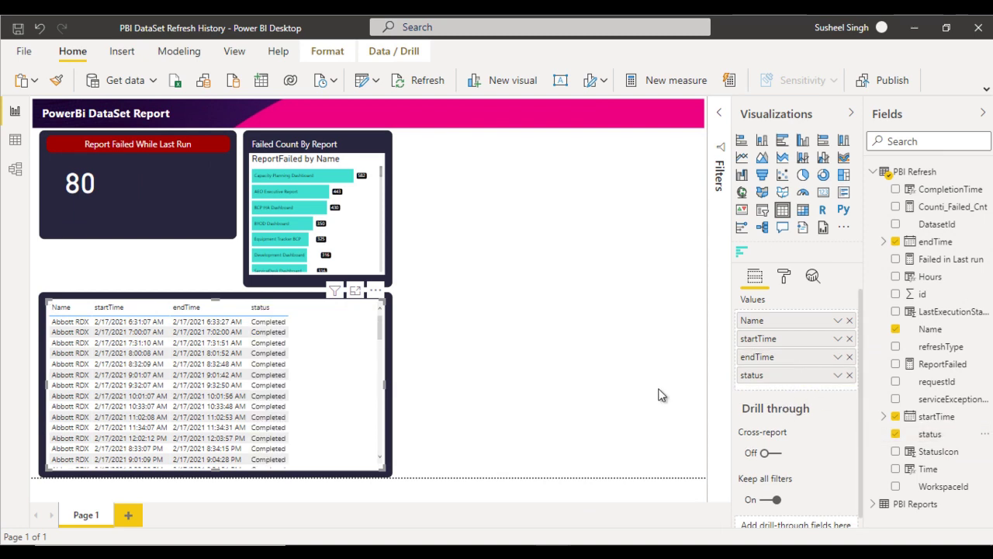
drag(948, 191, 811, 387)
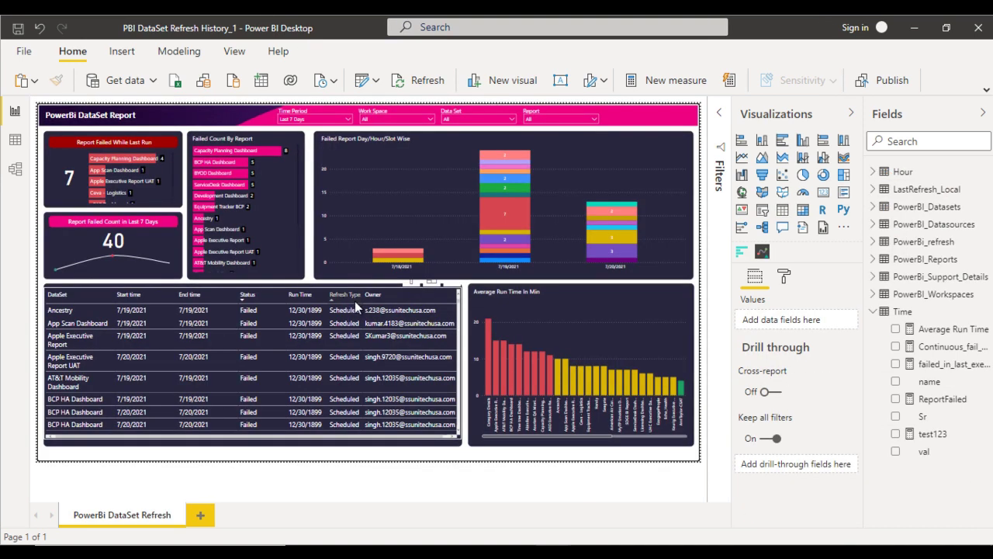
Switch back to PBI DataSet Refresh History and add refreshType to the table after CompletionTime.
mouse_move(553, 553)
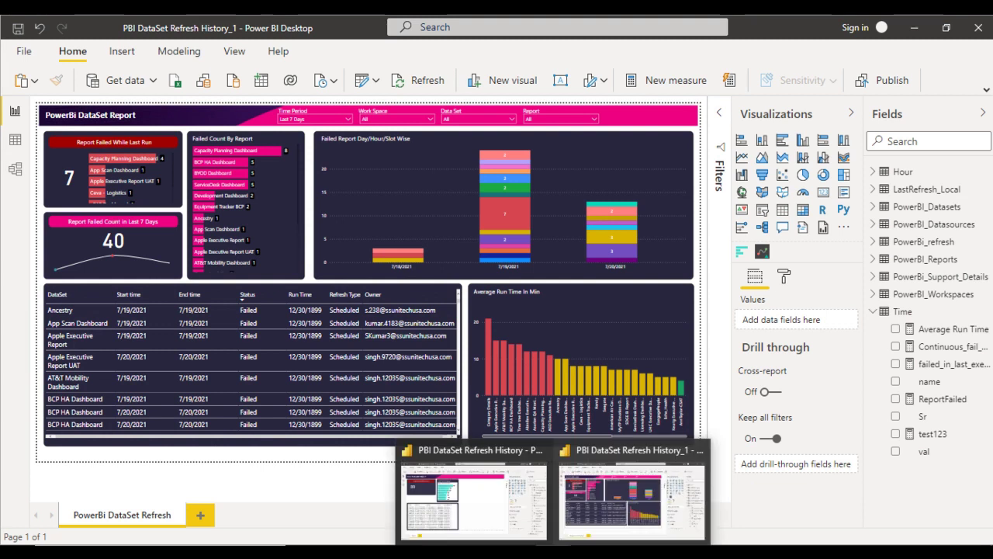
click(463, 482)
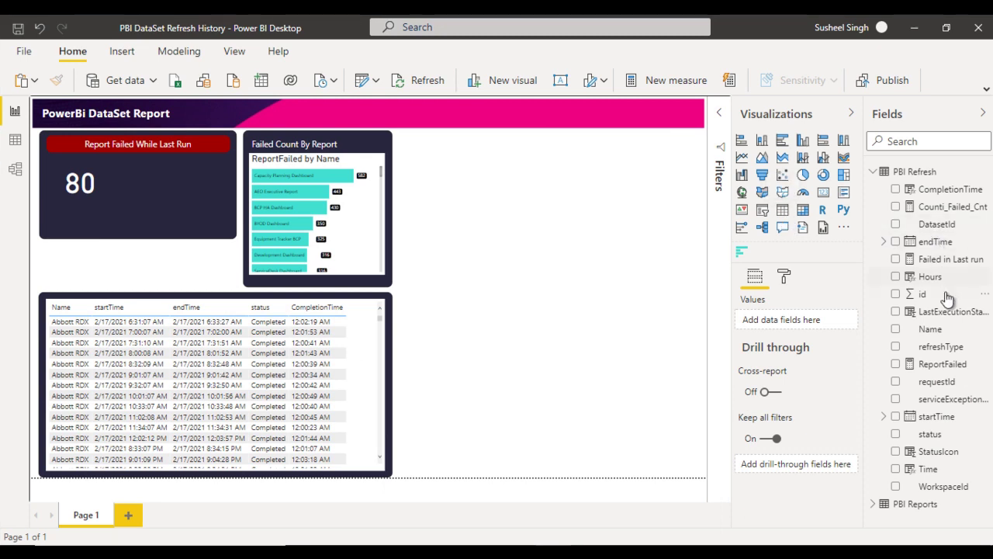
mouse_move(938, 348)
mouse_down()
mouse_move(917, 347)
mouse_move(939, 349)
mouse_up()
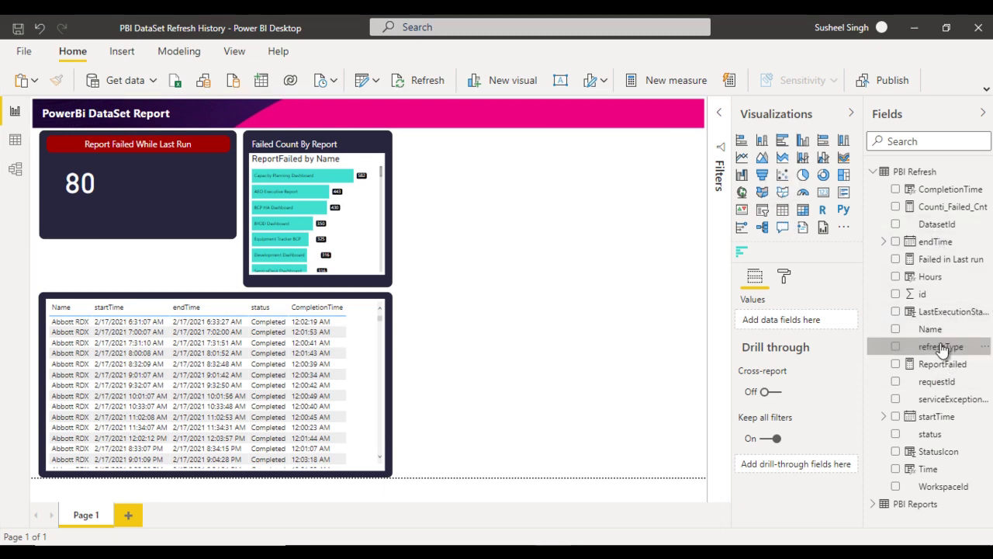
click(372, 395)
drag(954, 348, 815, 410)
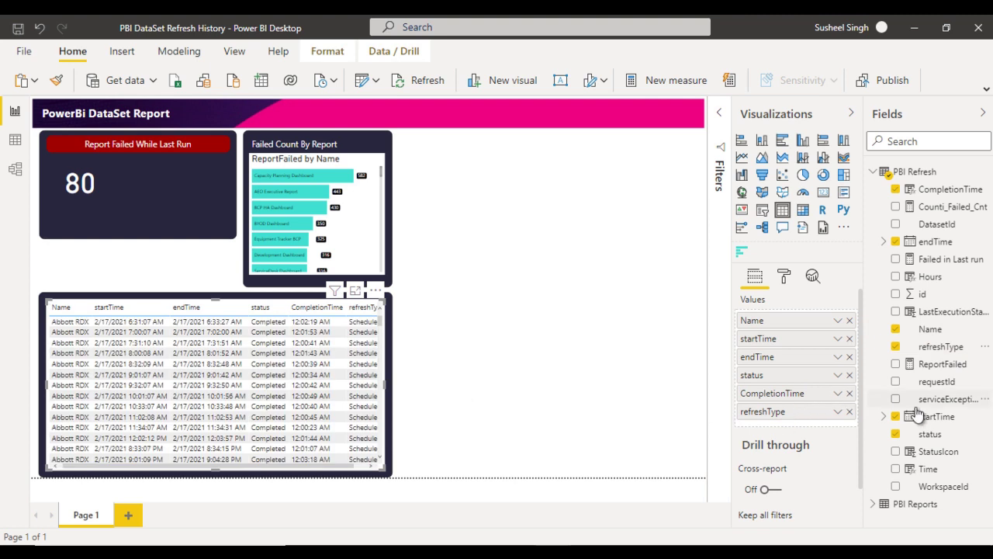
Expand the PBI Reports fields, and examine the WorkspaceId, Id, Name and Owner headers in PBI DS.xlsx, closing the workbook when done.
click(935, 504)
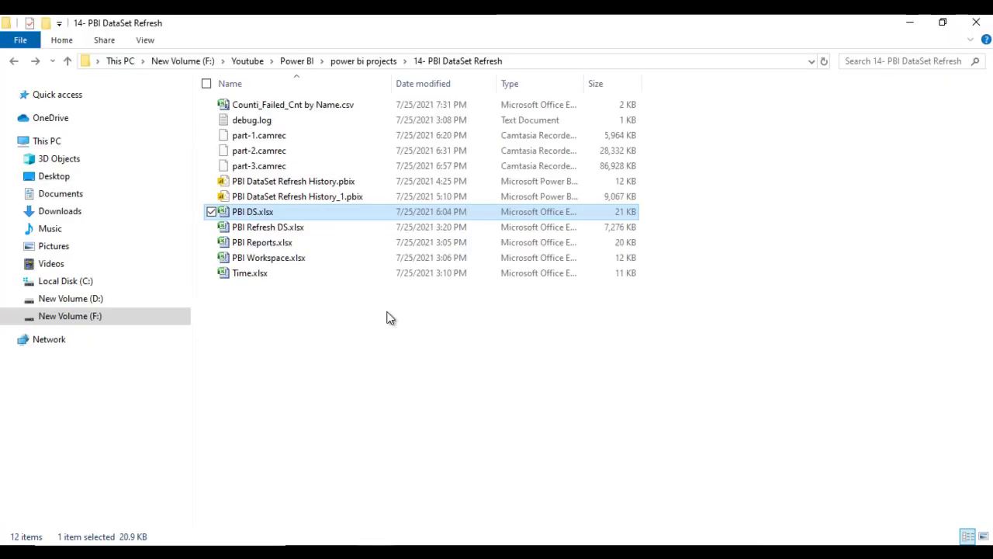
click(396, 367)
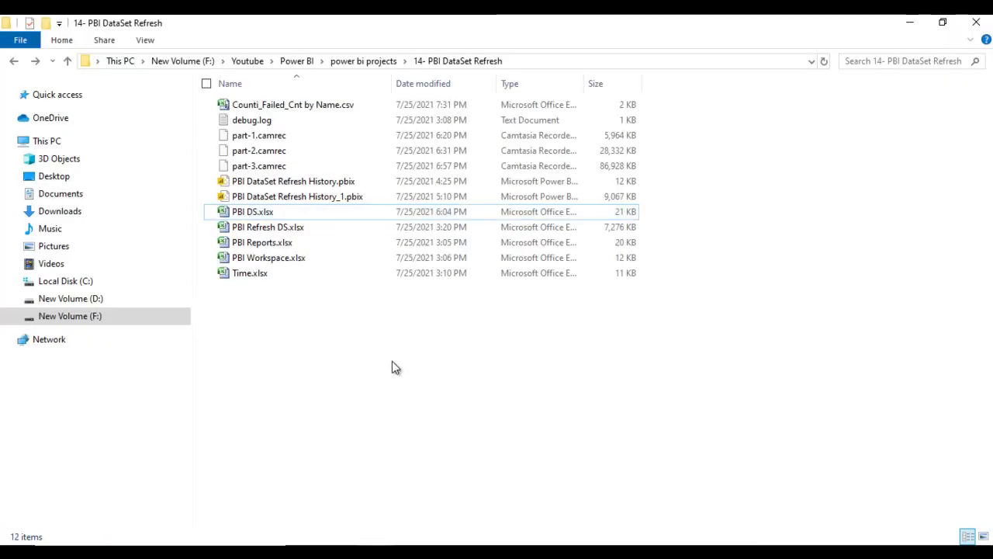
double_click(288, 213)
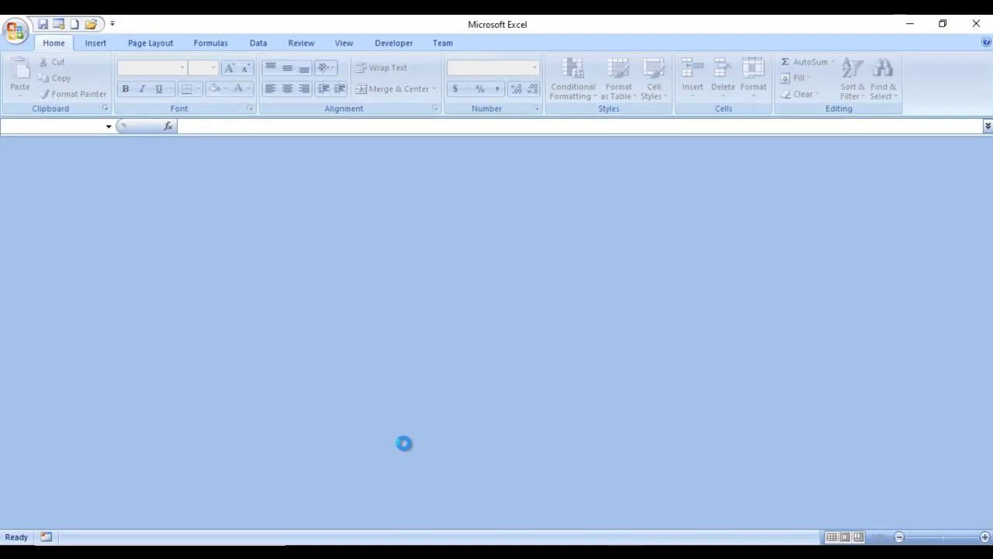
key(Up)
key(Up)
key(Up)
key(Up)
key(Up)
key(Up)
key(Up)
key(Up)
key(Up)
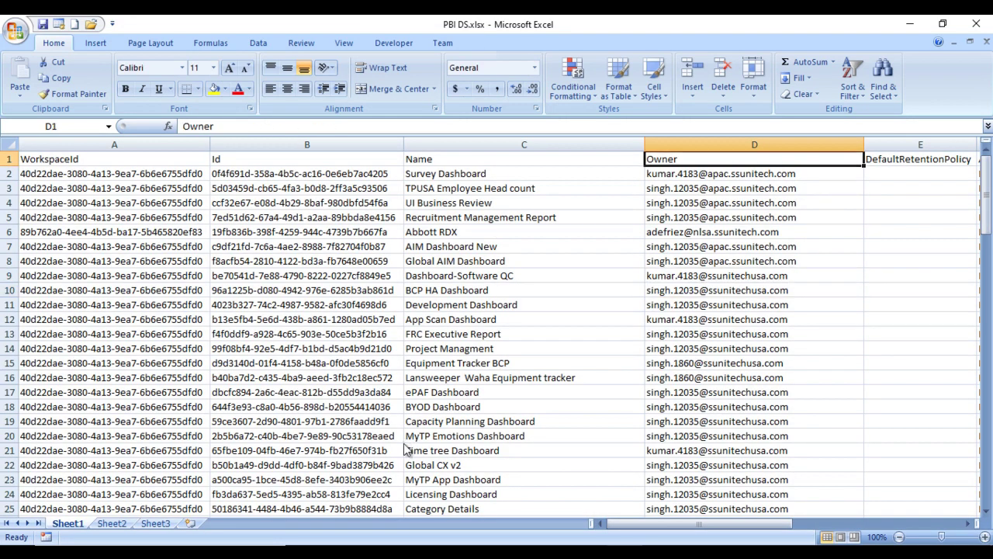
key(Left)
key(Left)
key(Left)
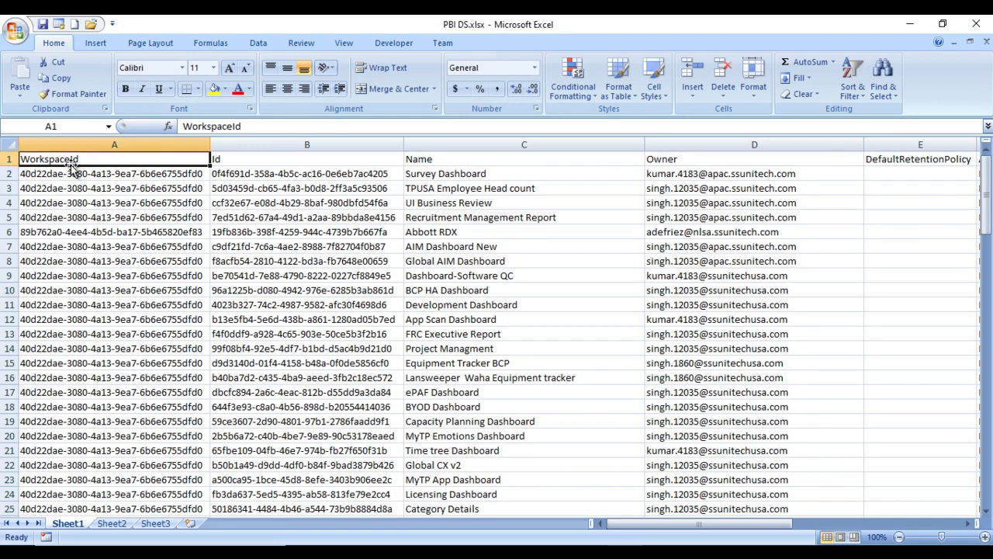
key(Right)
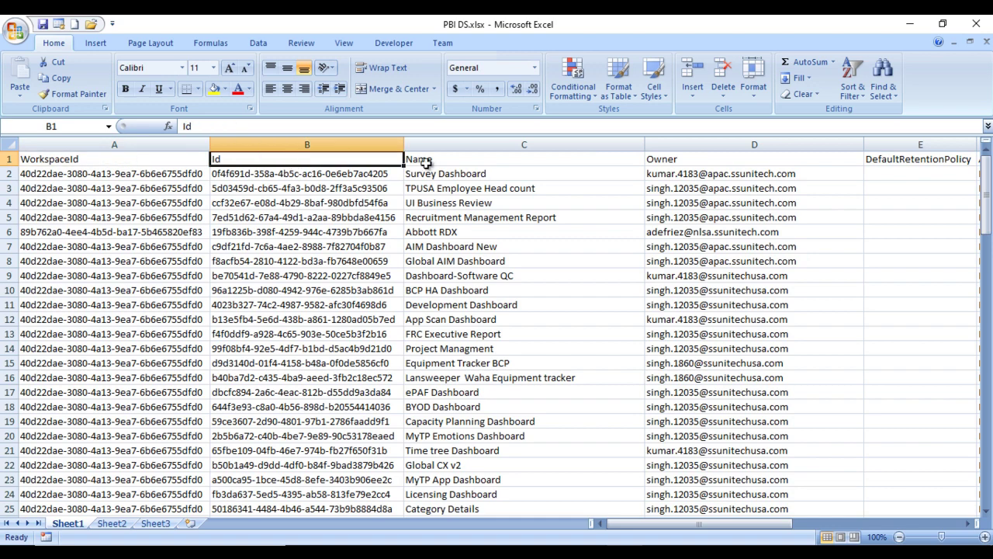
click(722, 160)
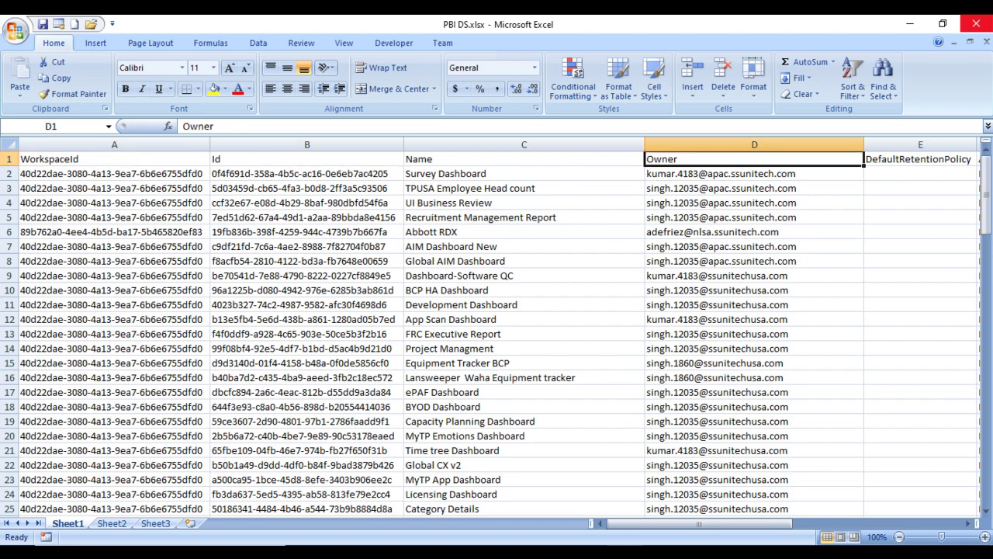
click(976, 23)
Load Sheet1 of the Excel workbook PBI DS.xlsx into PBI DataSet Refresh History, and locate the loaded table in the field list.
mouse_move(555, 552)
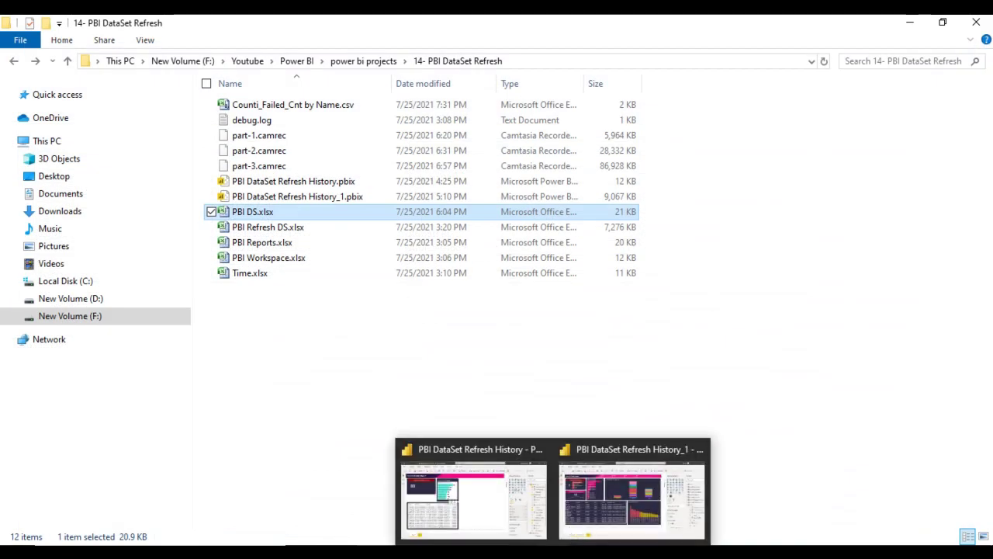
click(468, 512)
click(175, 80)
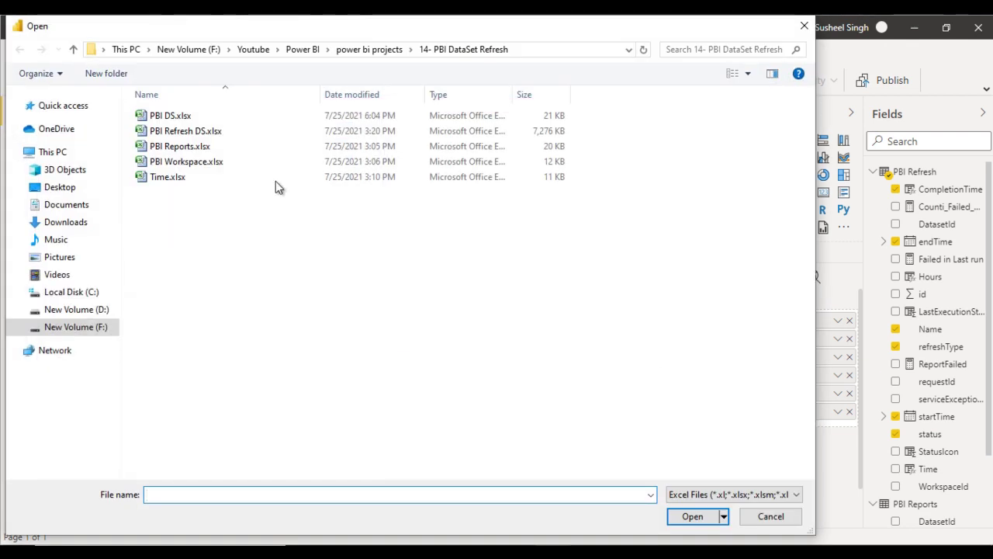
click(211, 118)
click(683, 520)
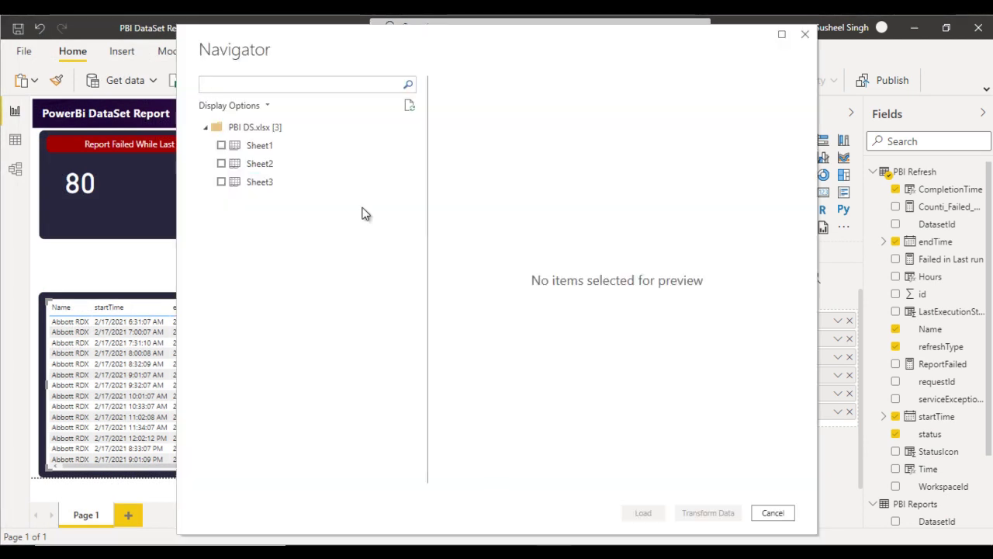
click(226, 146)
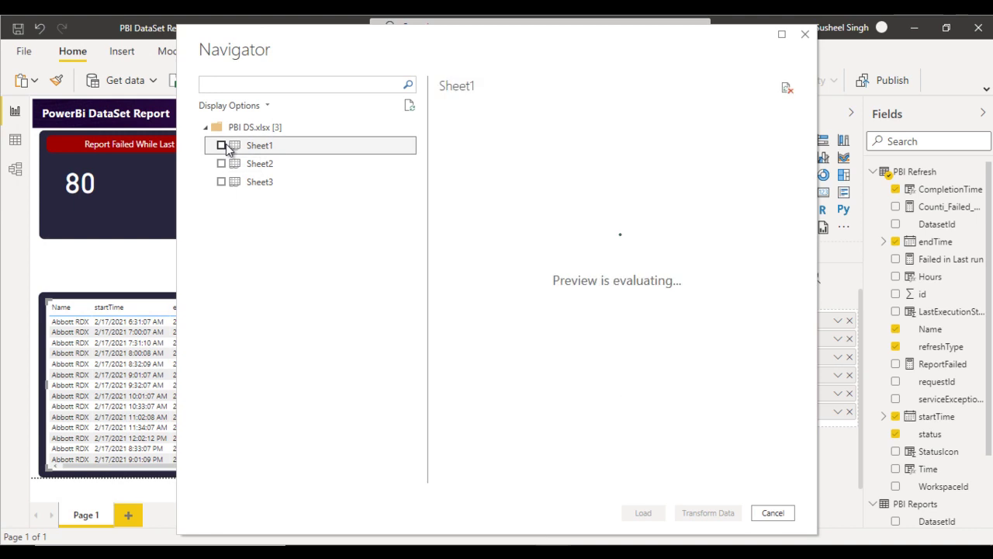
click(221, 146)
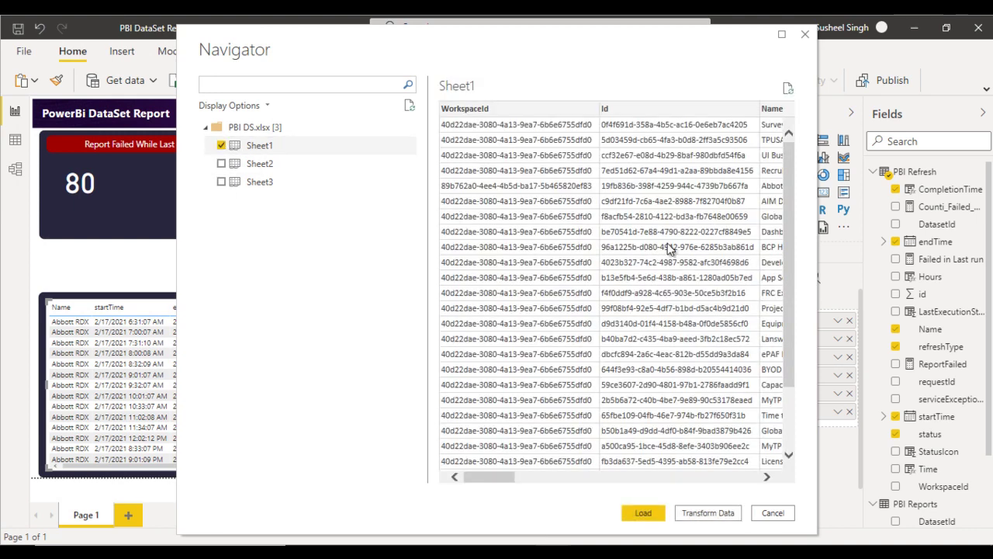
click(642, 515)
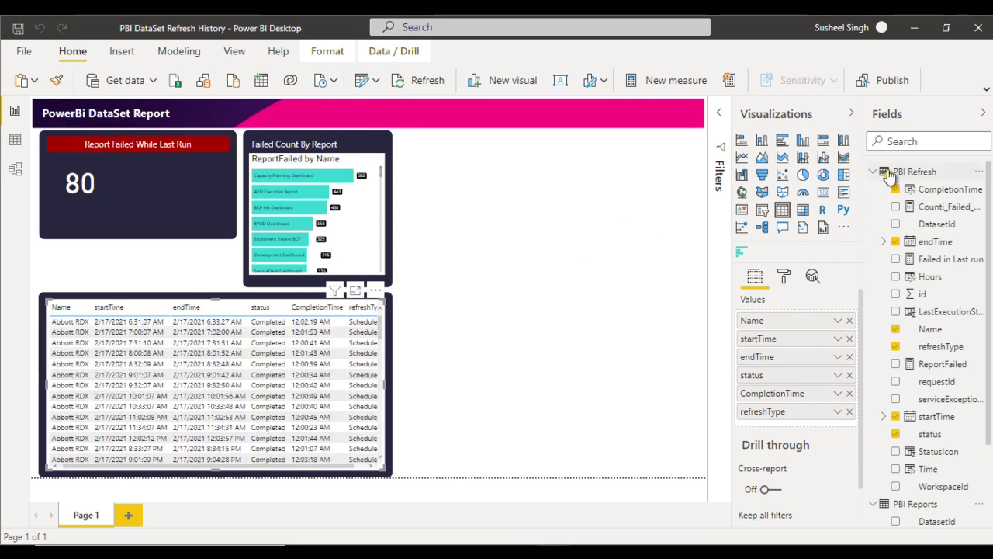
scroll(916, 245, down, 3)
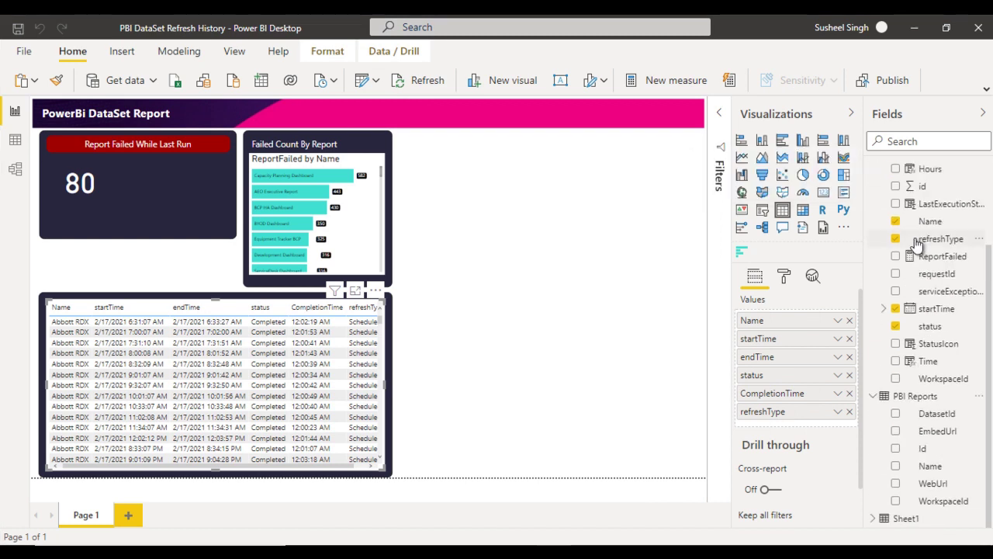
Rename the Sheet1 table as PBI DS and add its Owner field to the dataset detail table after refreshType.
scroll(930, 400, down, 4)
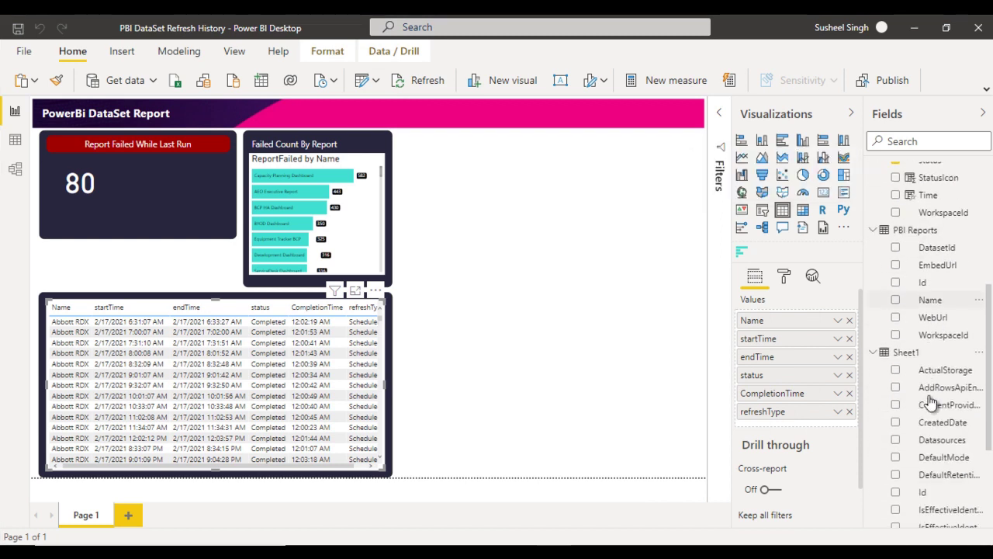
double_click(908, 349)
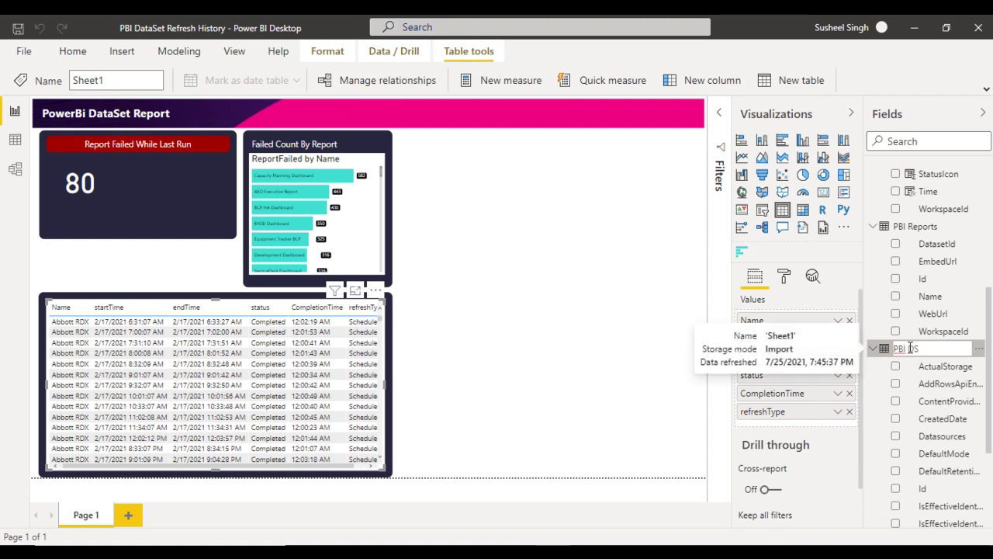
key(Return)
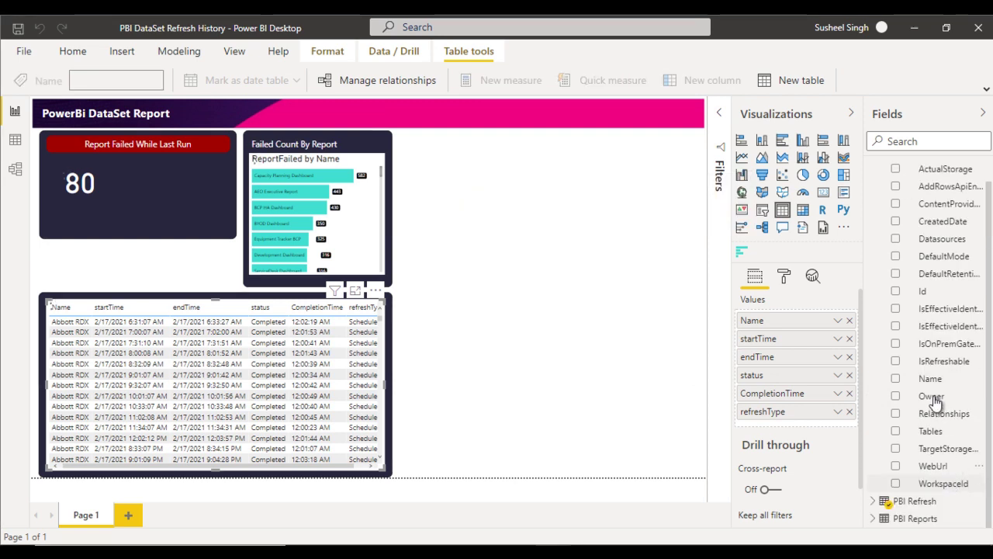
click(897, 396)
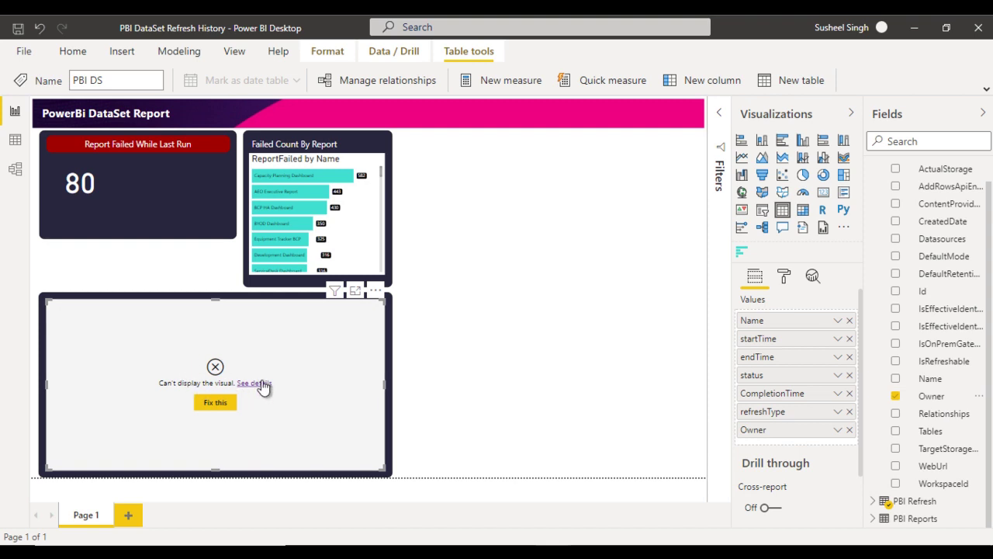
Create a model relationship between DatasetId in PBI Refresh and Id in PBI DS, then return to the report page.
click(14, 169)
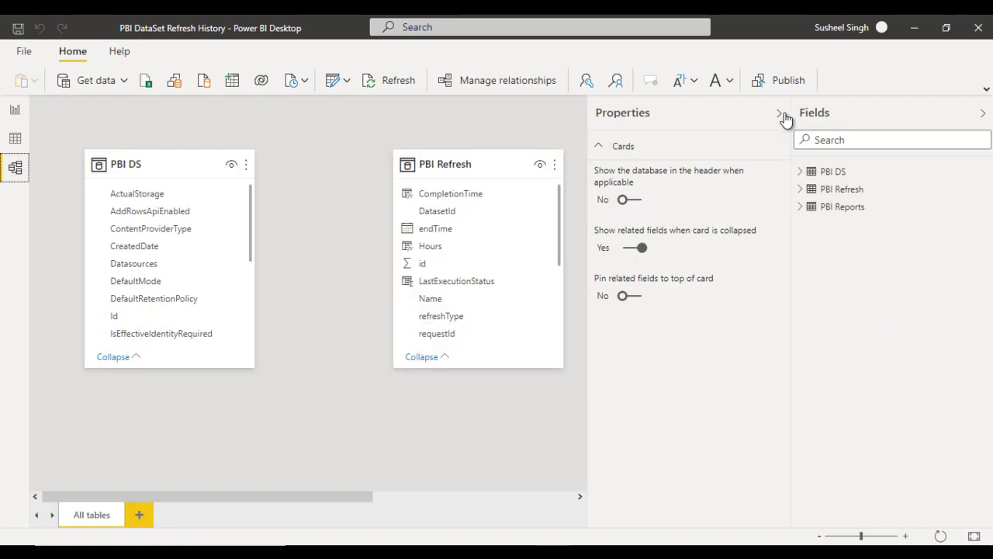
click(780, 114)
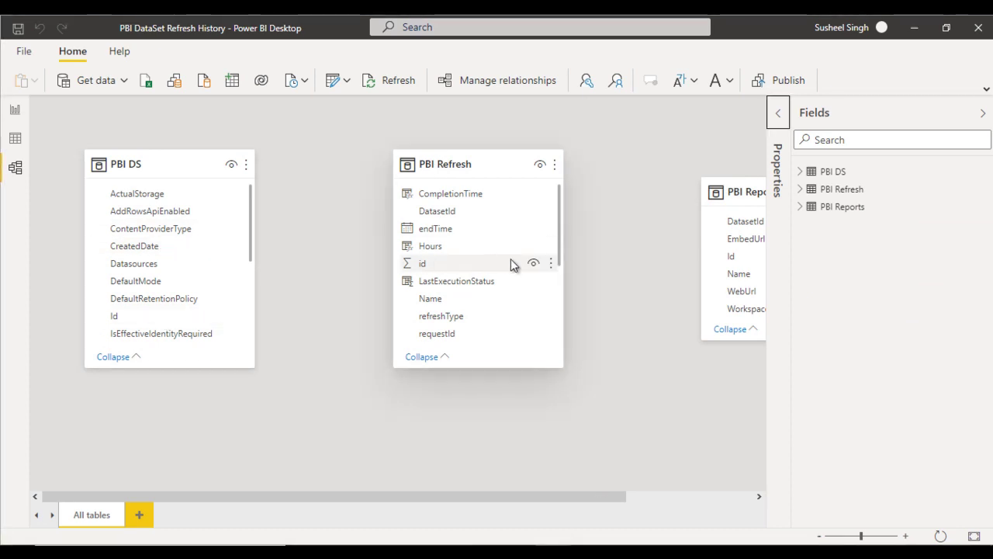
drag(475, 211, 172, 316)
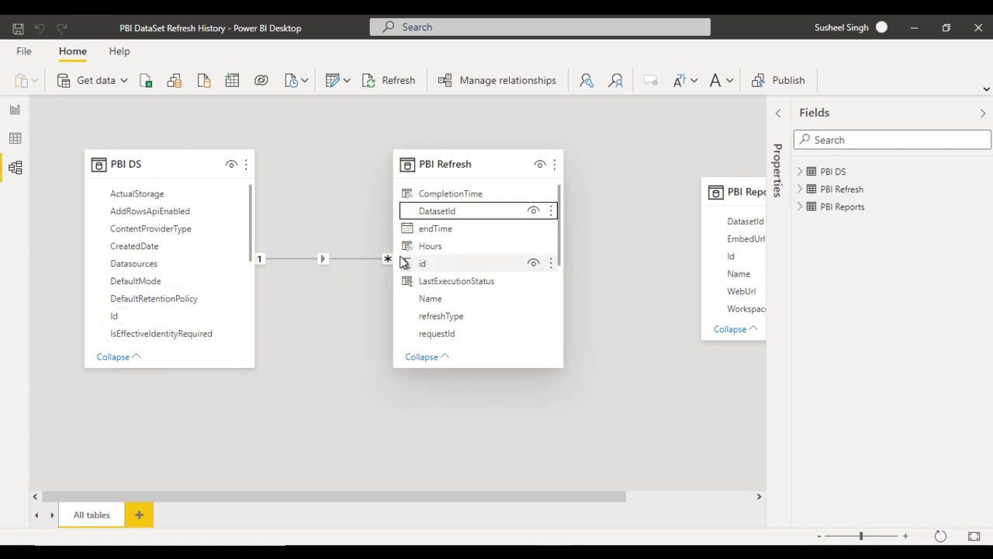
click(15, 110)
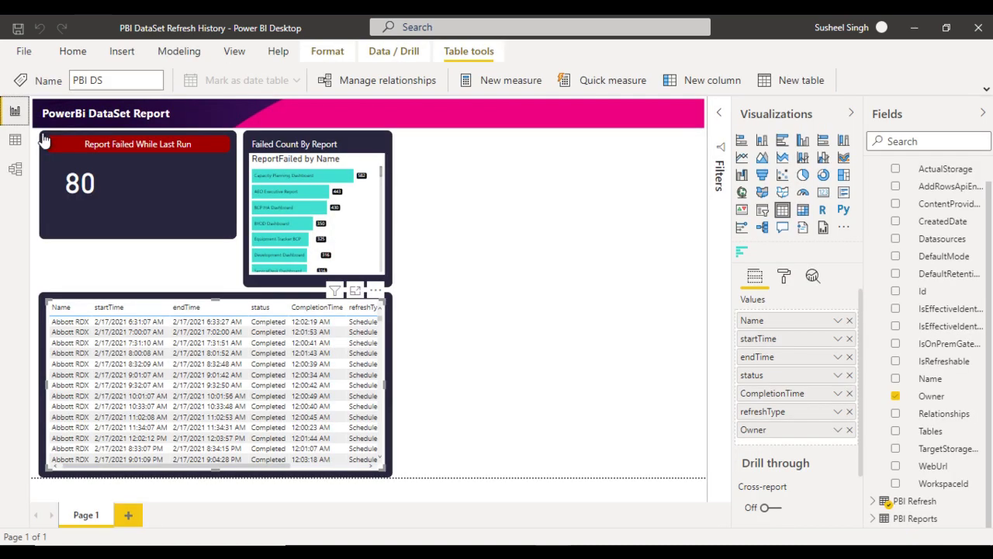
mouse_move(260, 469)
mouse_down()
mouse_move(370, 471)
mouse_move(251, 461)
mouse_up()
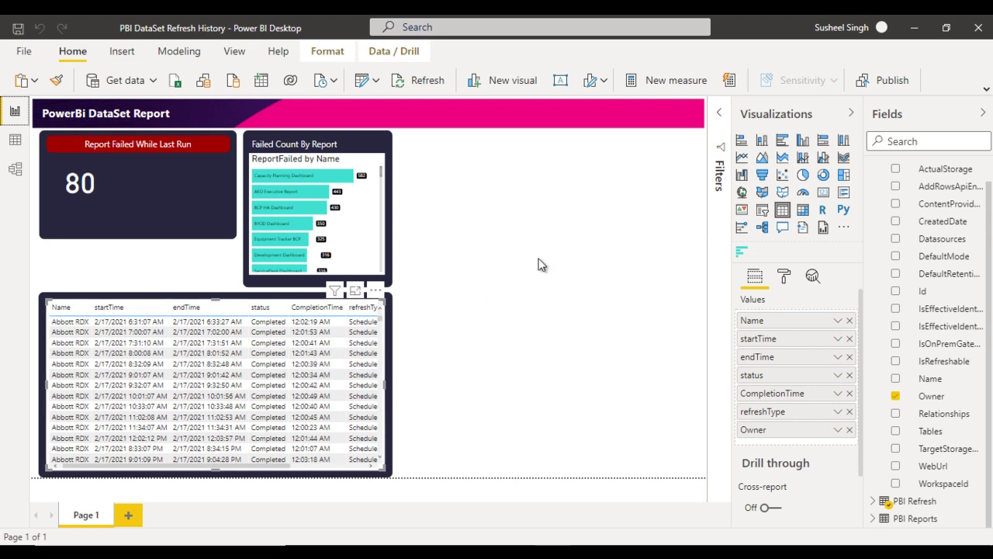
click(527, 400)
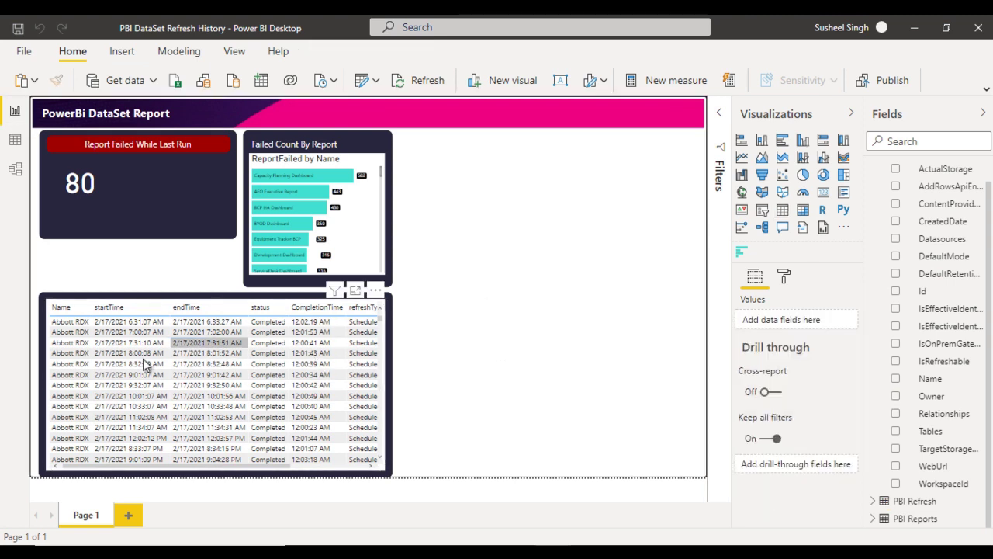
Copy the dark background shape behind Average Run Time In Min from PBI DataSet Refresh History_1, and fit it beside the detail table in PBI DataSet Refresh History.
mouse_move(552, 553)
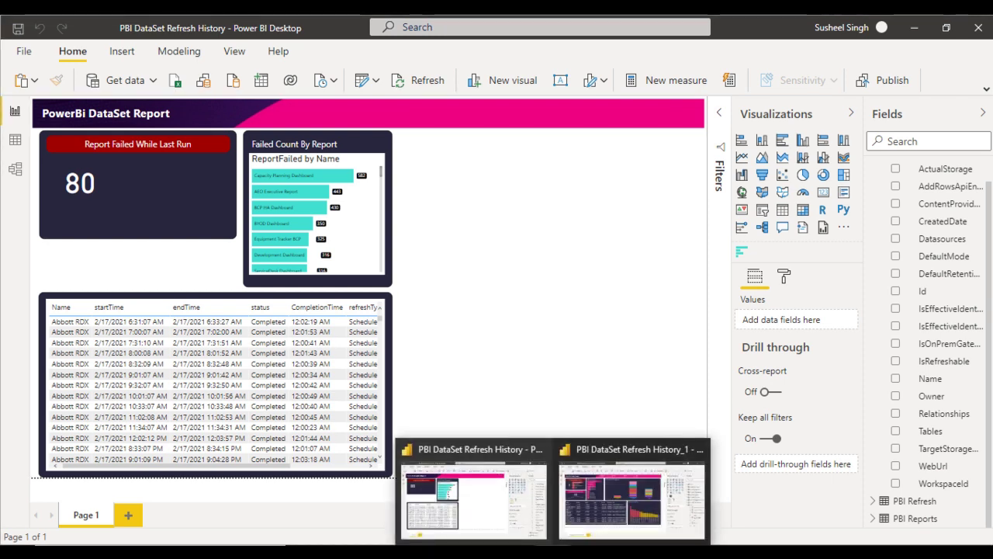
click(631, 490)
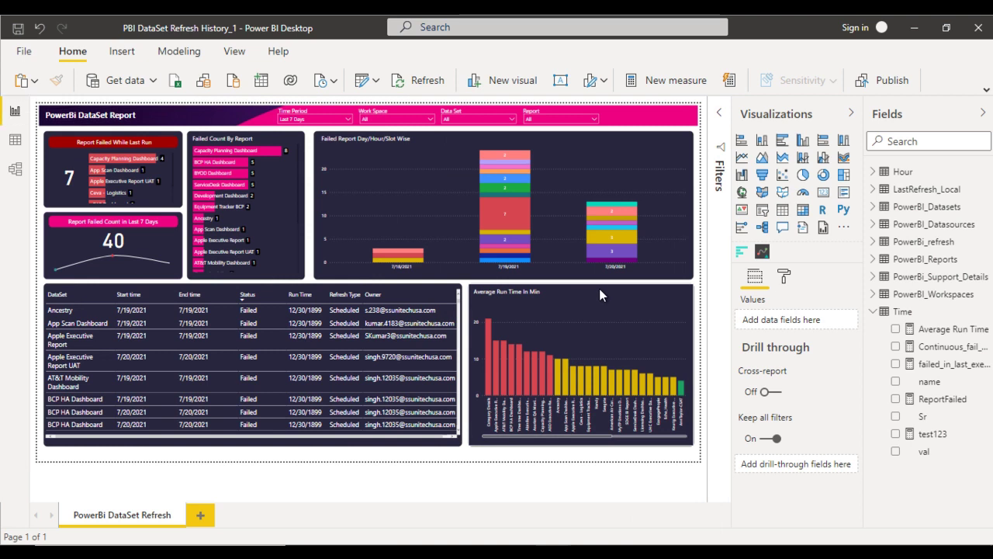
click(624, 289)
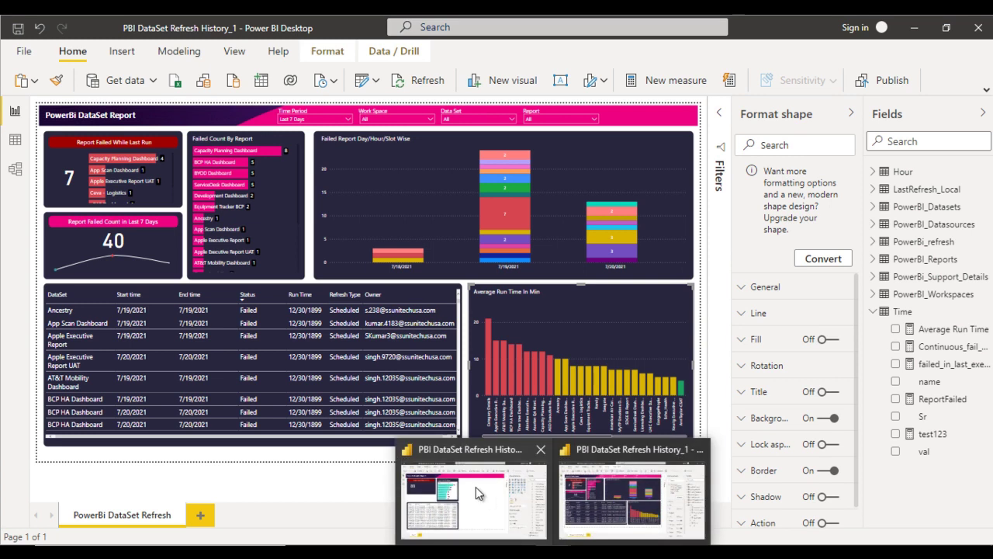
click(476, 487)
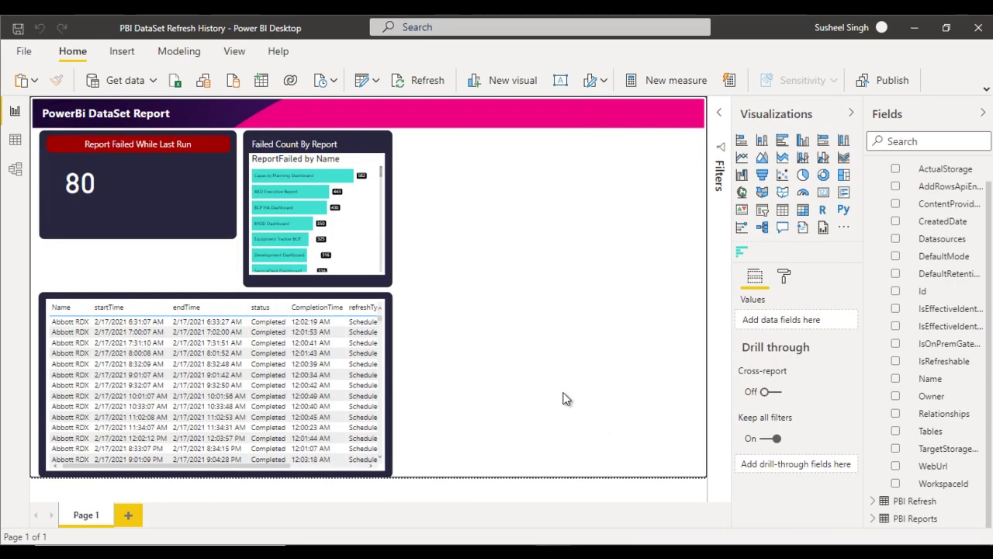
key(ctrl+v)
drag(547, 245, 557, 297)
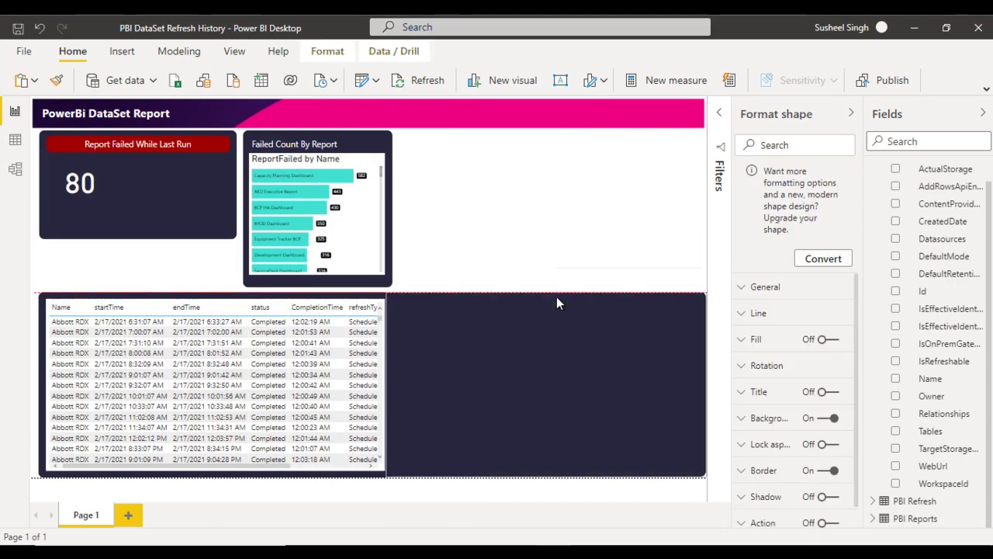
drag(387, 381, 402, 381)
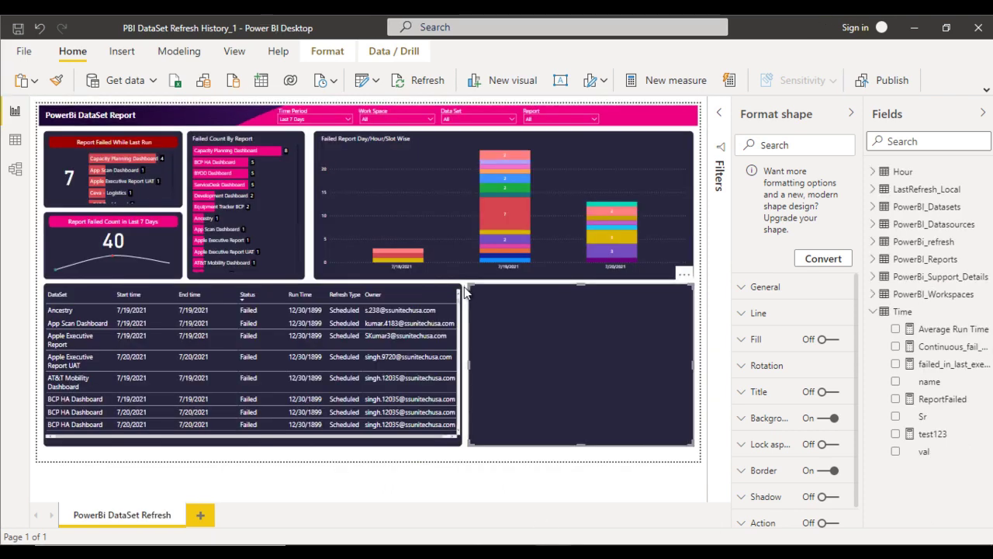
Remove the covering shape in PBI DataSet Refresh History_1, and paste its Average Run Time In Min text box into the new panel's upper-left corner.
key(Delete)
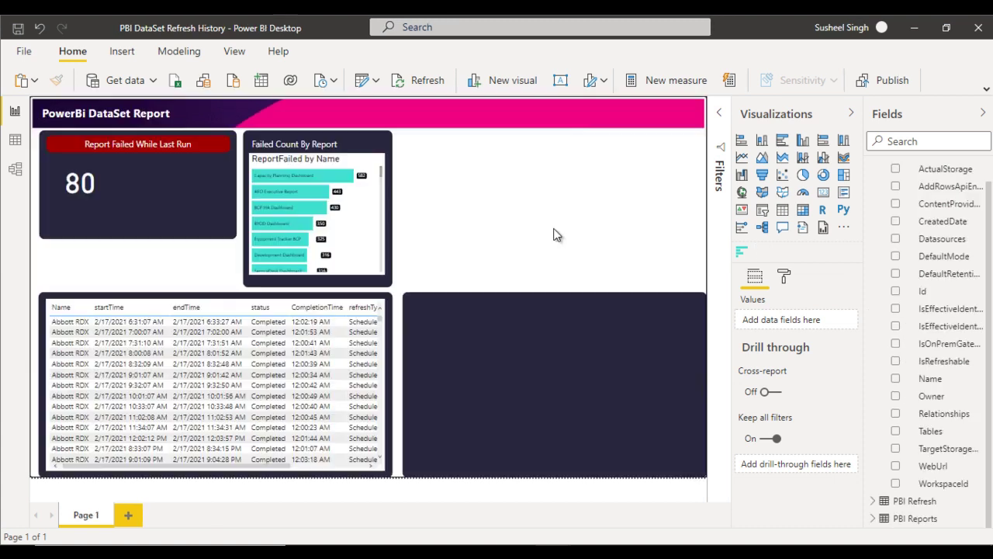
click(631, 364)
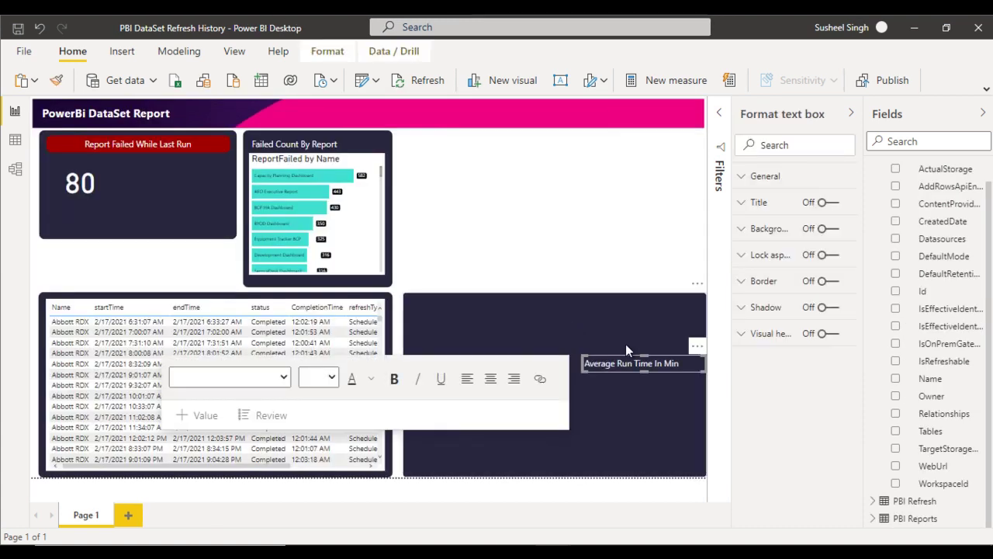
drag(688, 362, 521, 289)
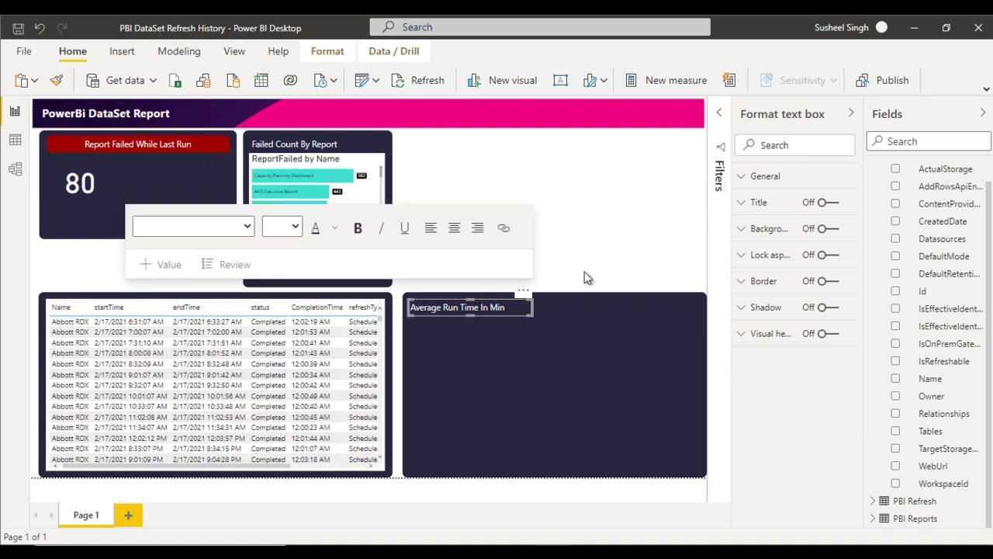
Check the average run time chart's type in PBI DataSet Refresh History_1, and insert a clustered column chart fitted inside the new panel below its title.
click(596, 505)
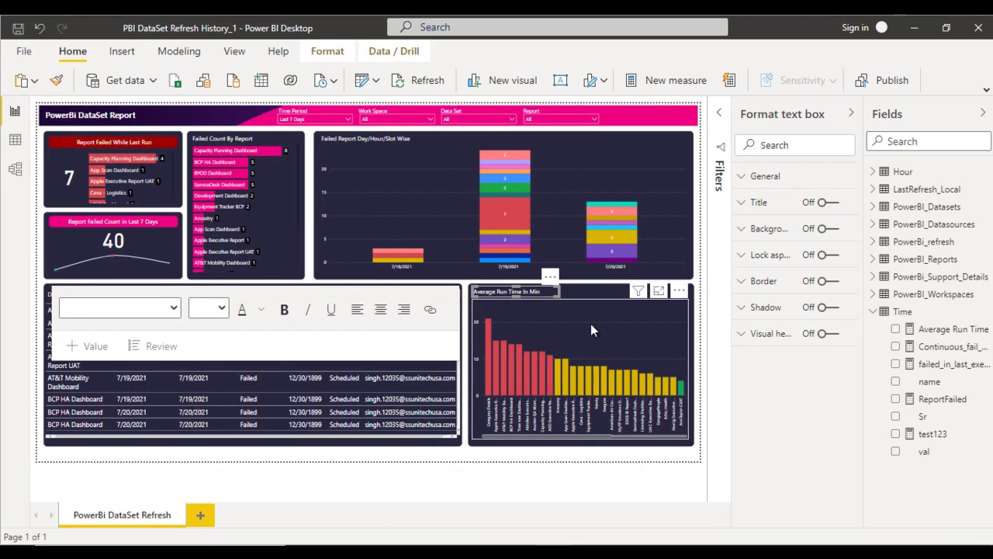
click(602, 347)
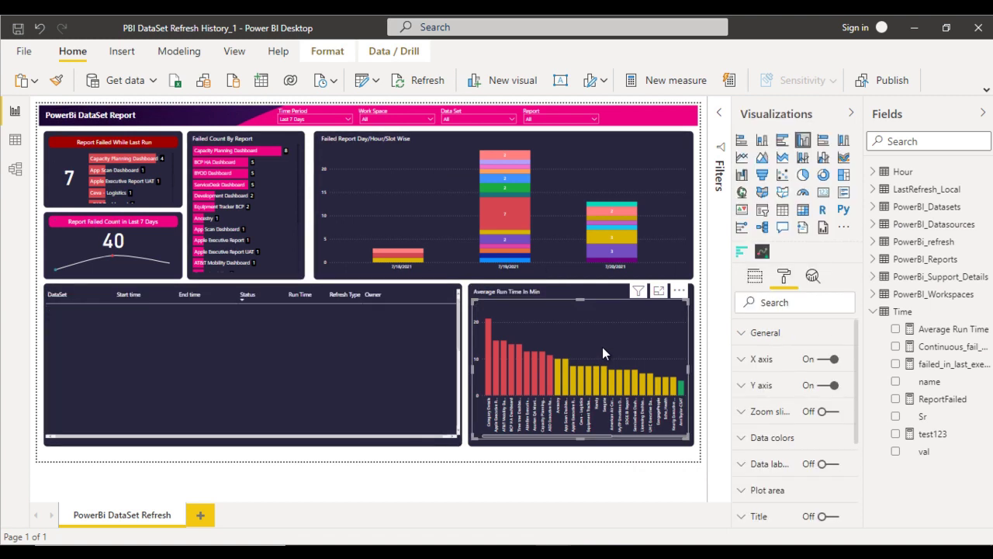
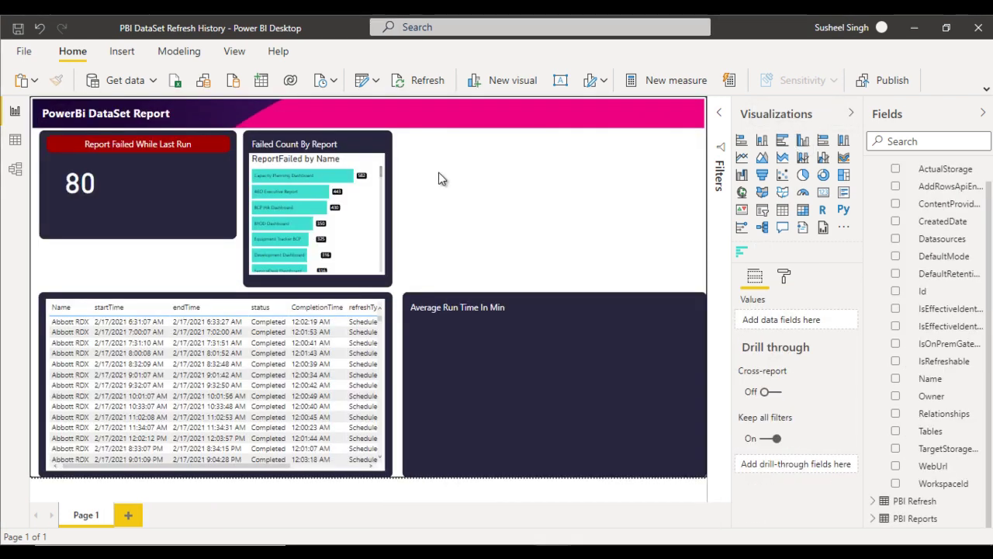
click(803, 141)
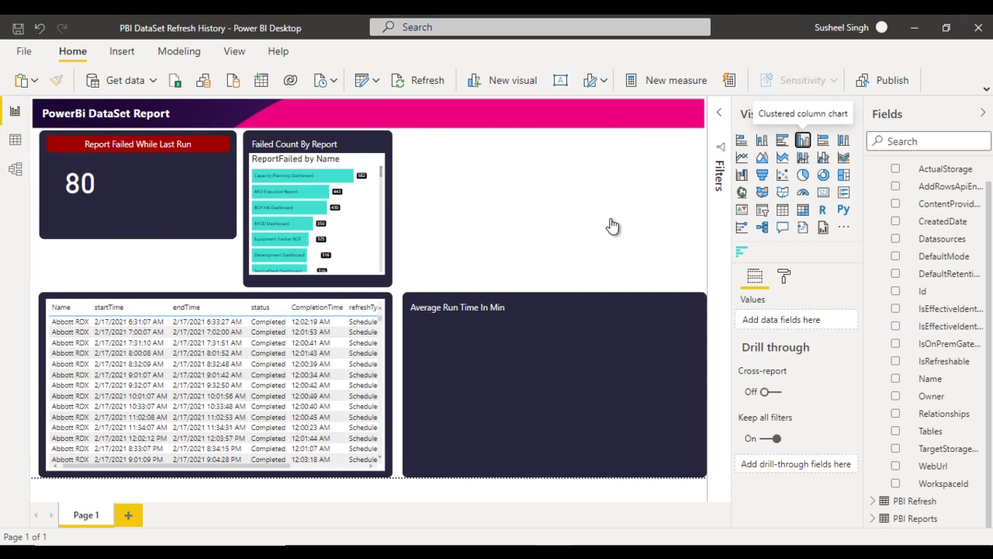
drag(521, 186, 568, 355)
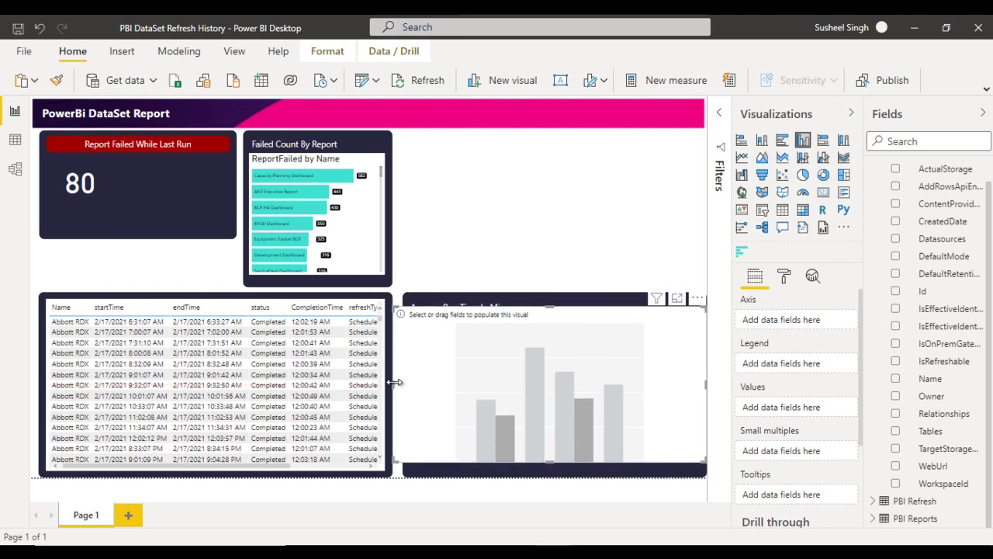
drag(395, 381, 408, 384)
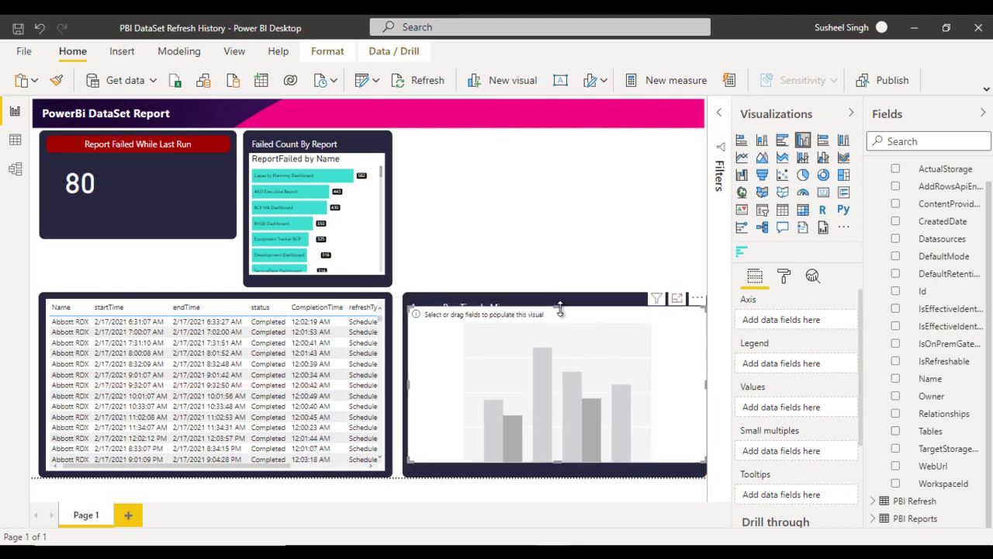
drag(559, 308, 561, 318)
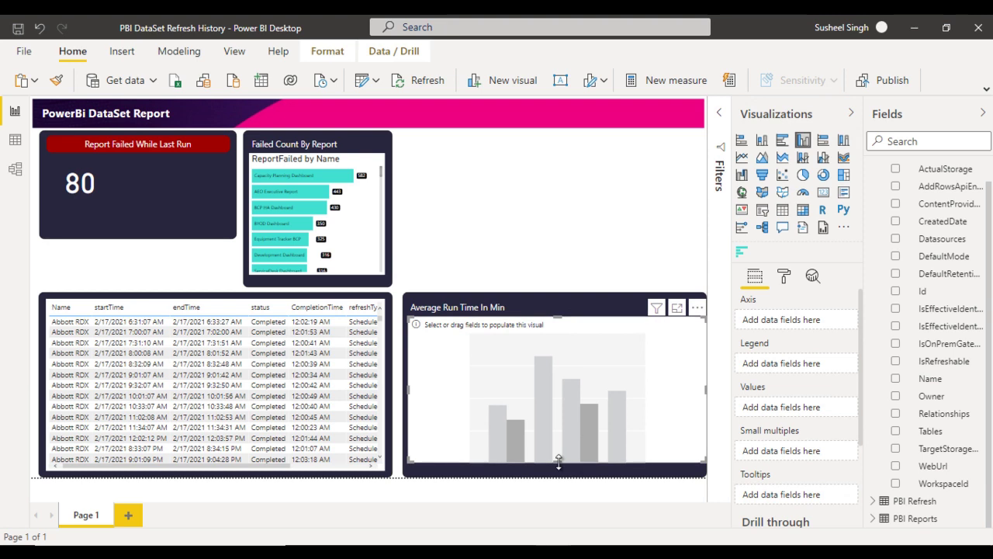
drag(554, 464, 560, 471)
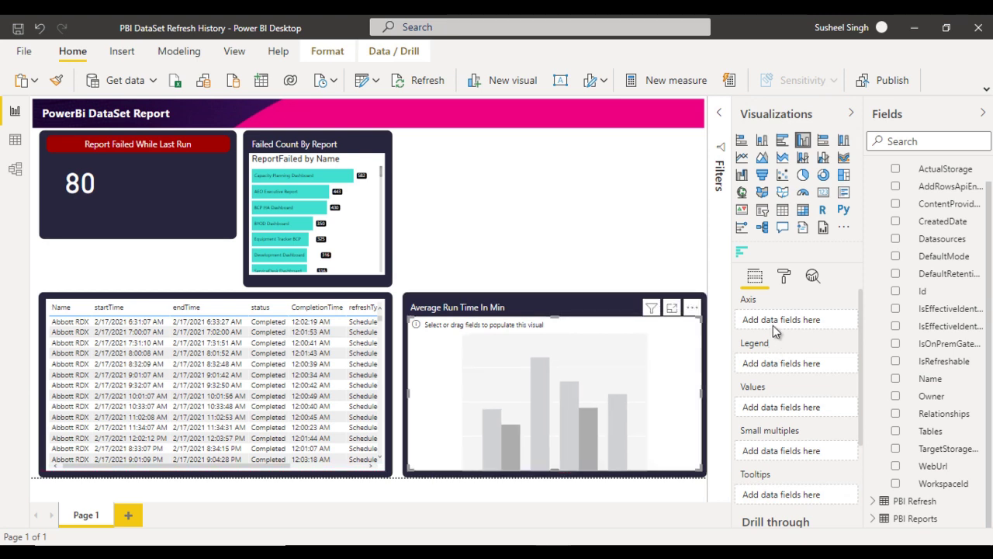
Put the Name field from the PBI Refresh table on the axis of the column chart.
mouse_move(931, 379)
mouse_down()
mouse_move(811, 325)
mouse_move(873, 380)
mouse_move(931, 392)
mouse_up()
scroll(930, 392, up, 1)
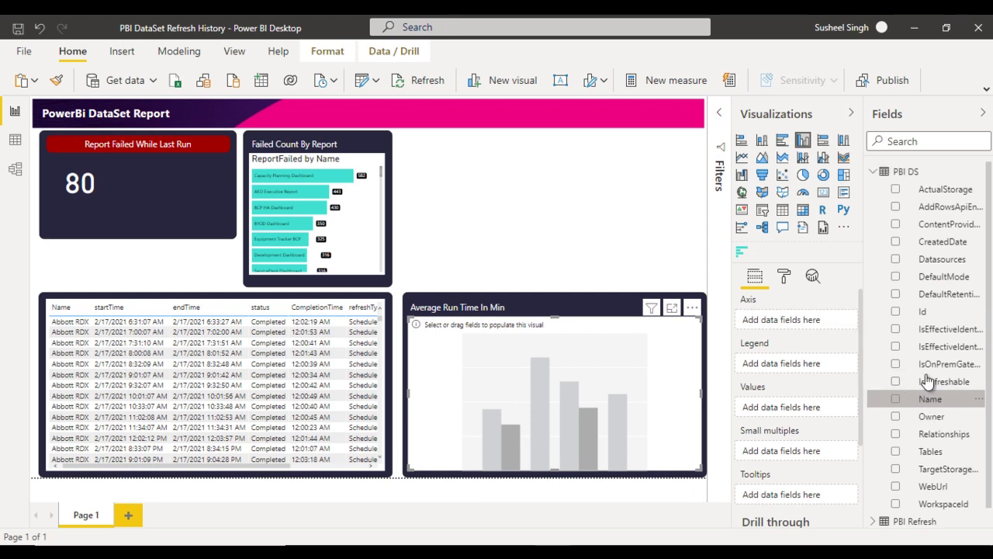
click(877, 173)
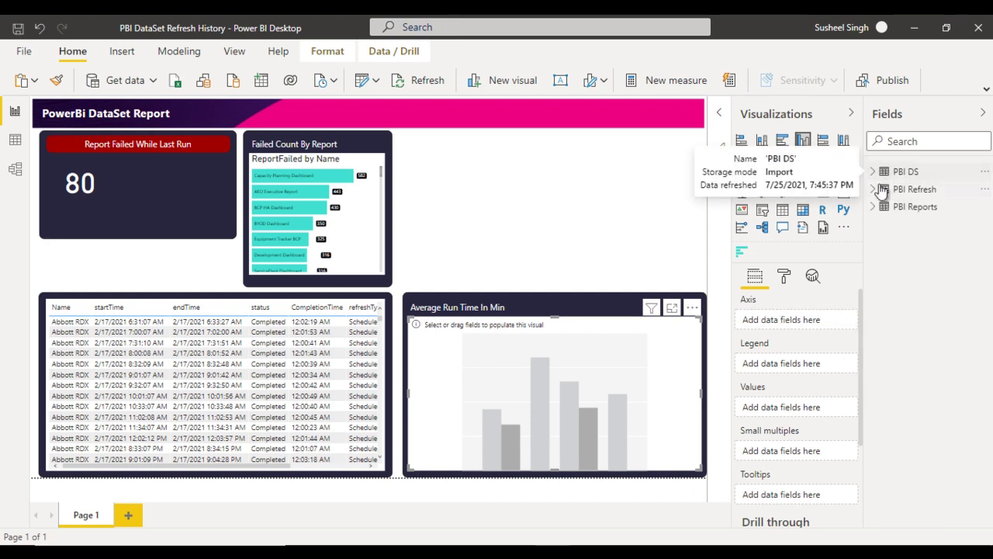
click(874, 190)
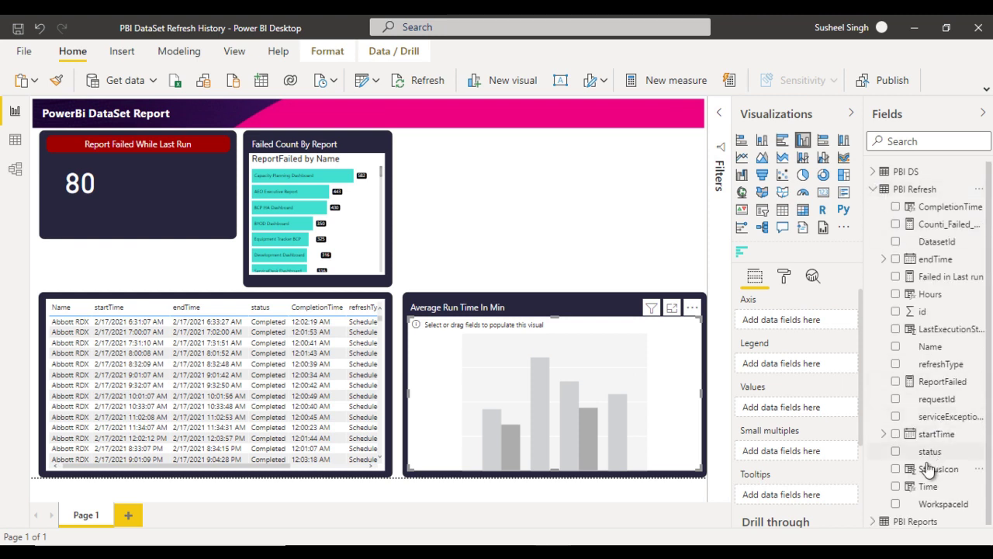
drag(929, 347, 784, 325)
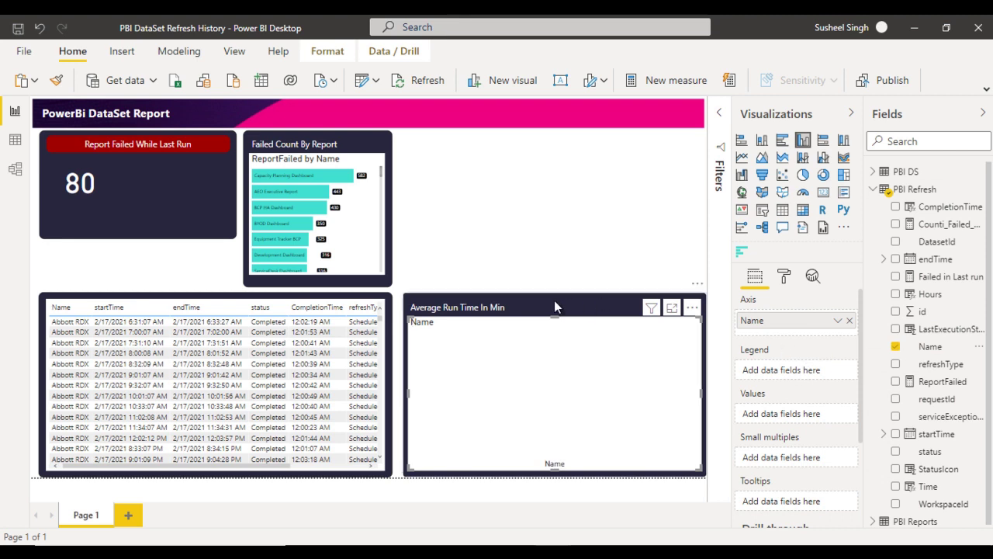
click(517, 277)
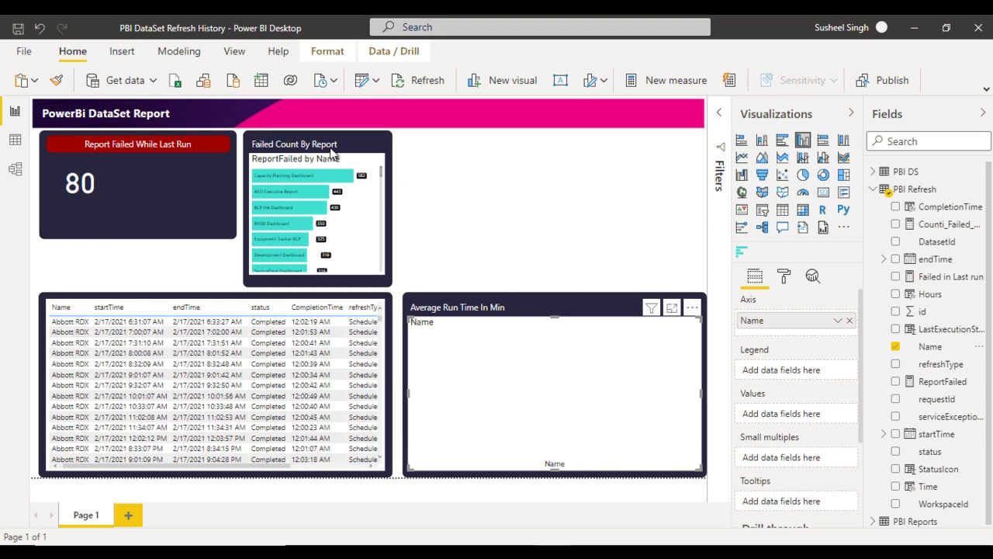
Create a measure AVG Run Time that averages the CompletionTime column of the PBI Refresh table.
click(172, 52)
click(193, 80)
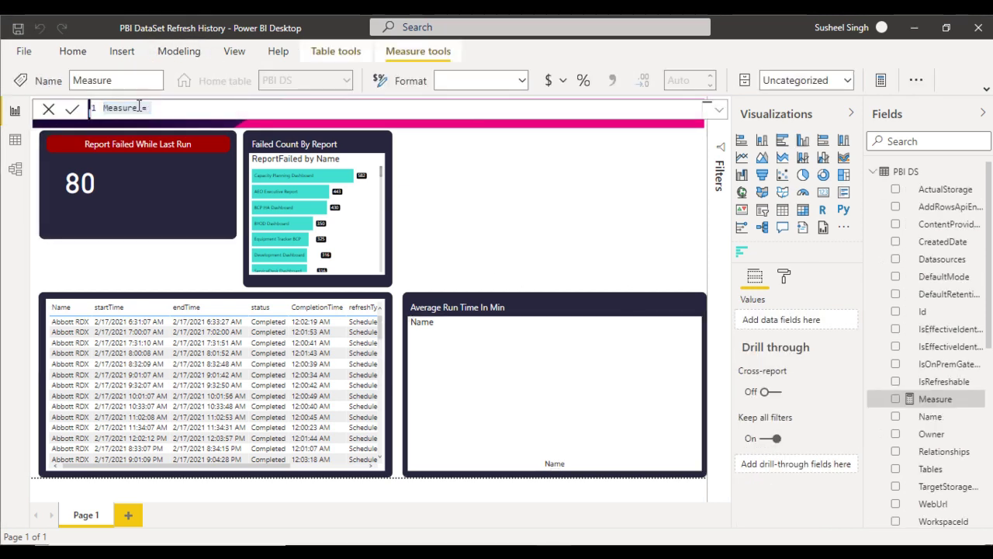
double_click(137, 108)
text(AVG Run)
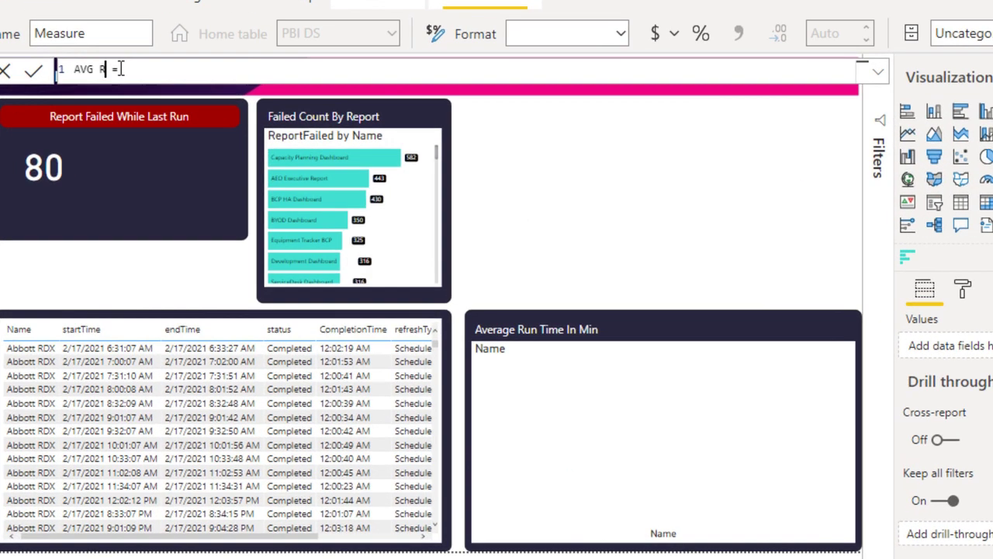
text( Time)
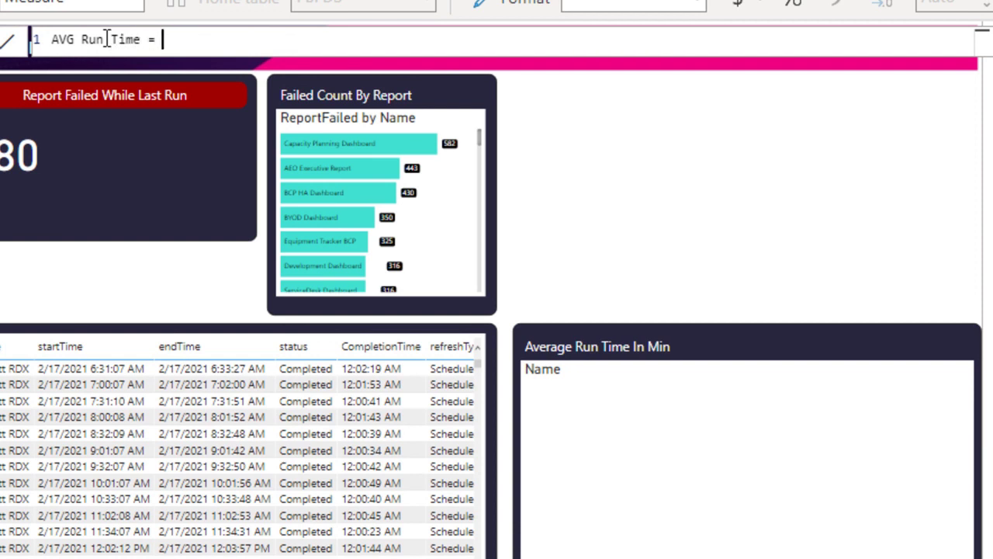
text(average()
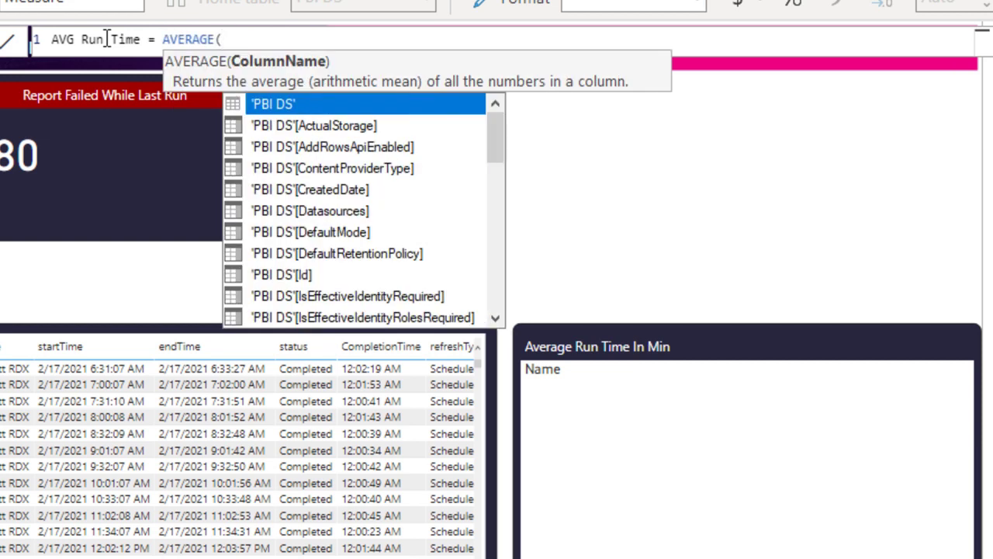
text(com)
key(Tab)
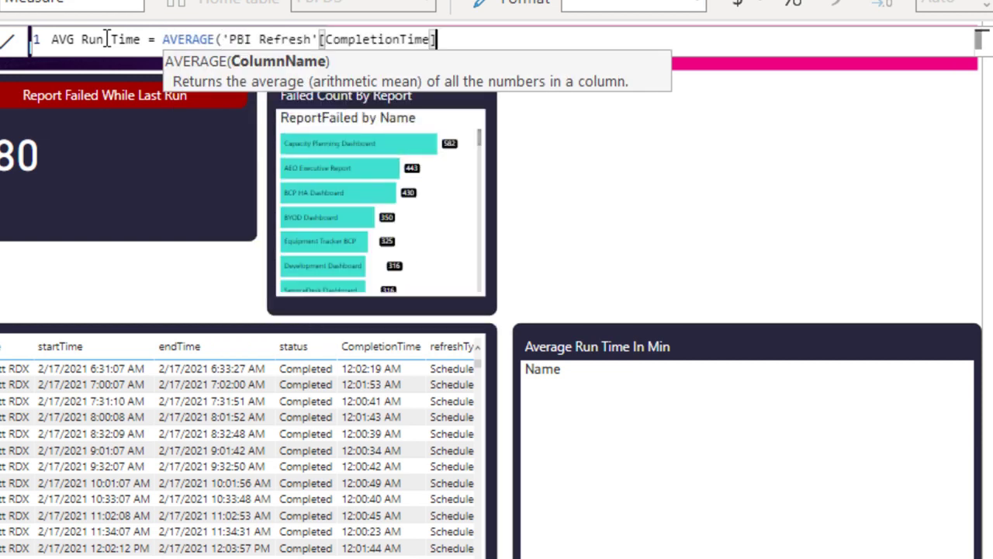
text())
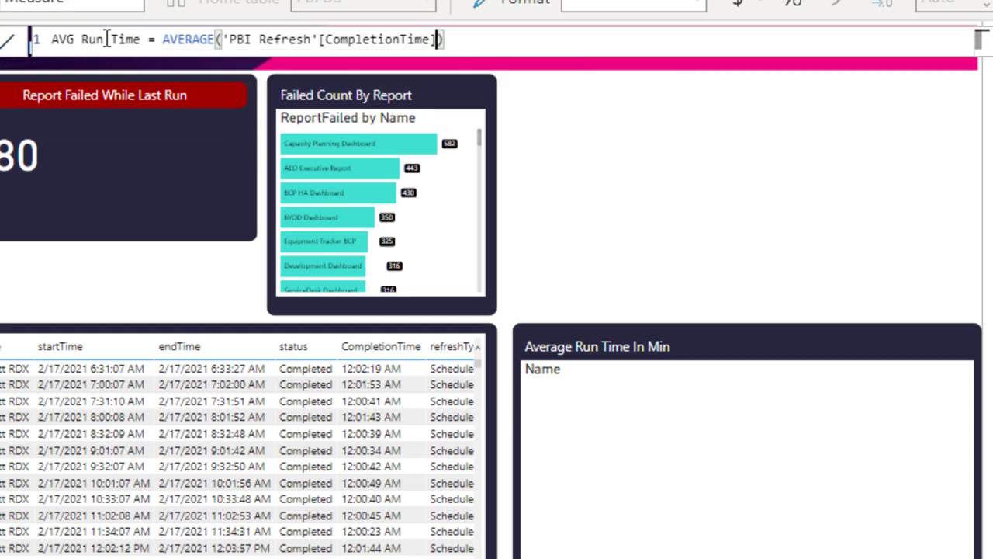
Try to wrap the AVERAGE expression of the AVG Run Time measure in the MIN function.
key(Left)
key(Left)
key(Left)
key(Left)
key(Left)
key(Left)
key(Left)
key(Left)
key(Left)
key(Left)
key(Left)
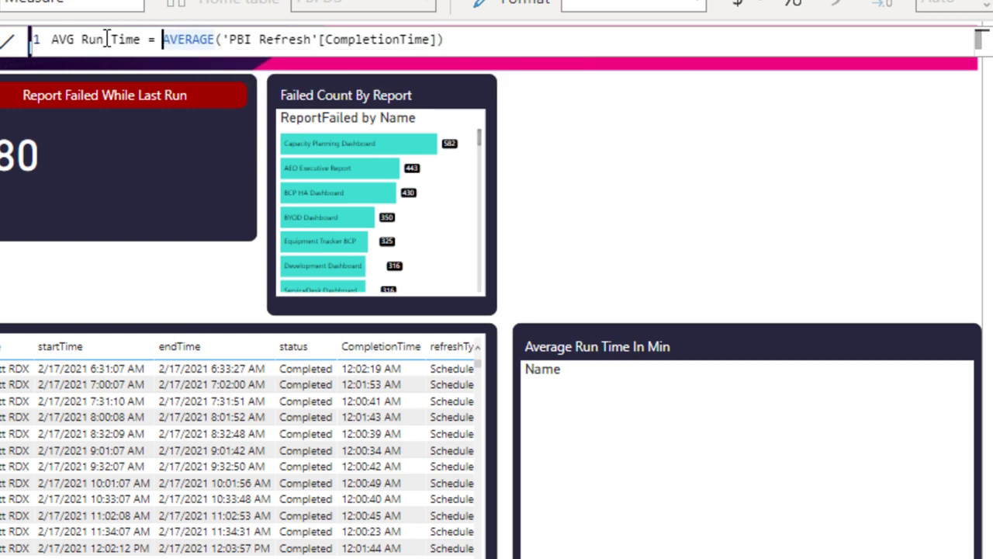
text(MIN()
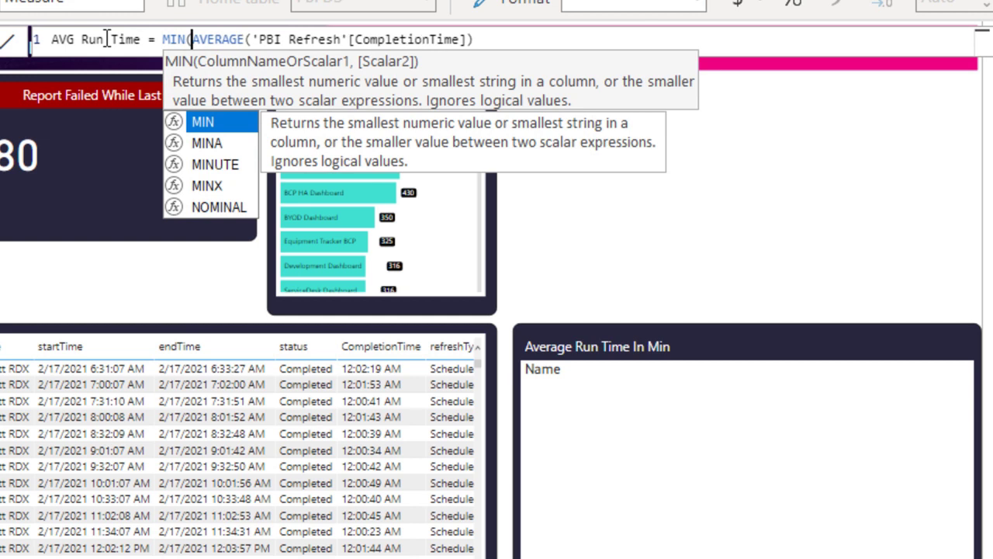
key(Right)
key(Right)
key(Right)
key(Right)
key(Right)
key(Right)
key(Right)
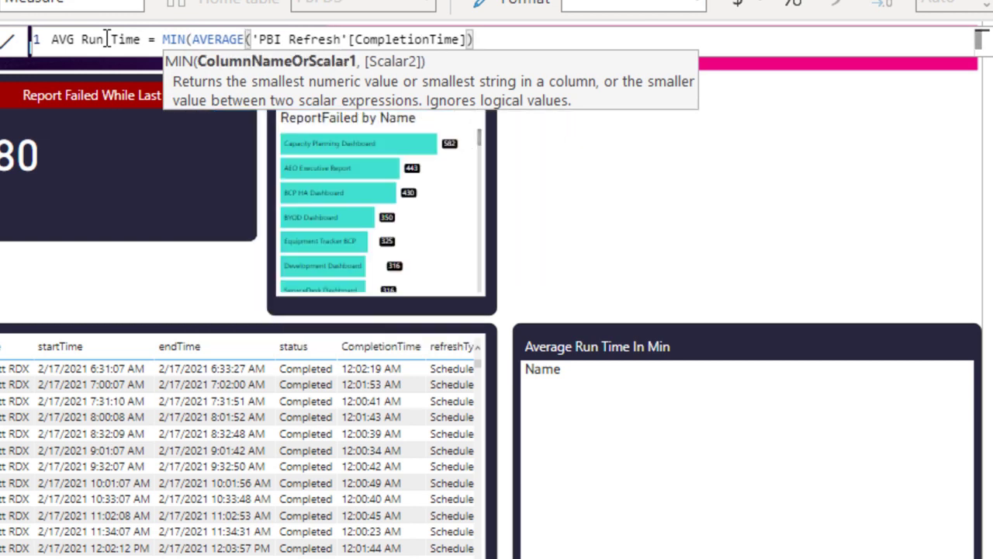
key(End)
text())
key(Return)
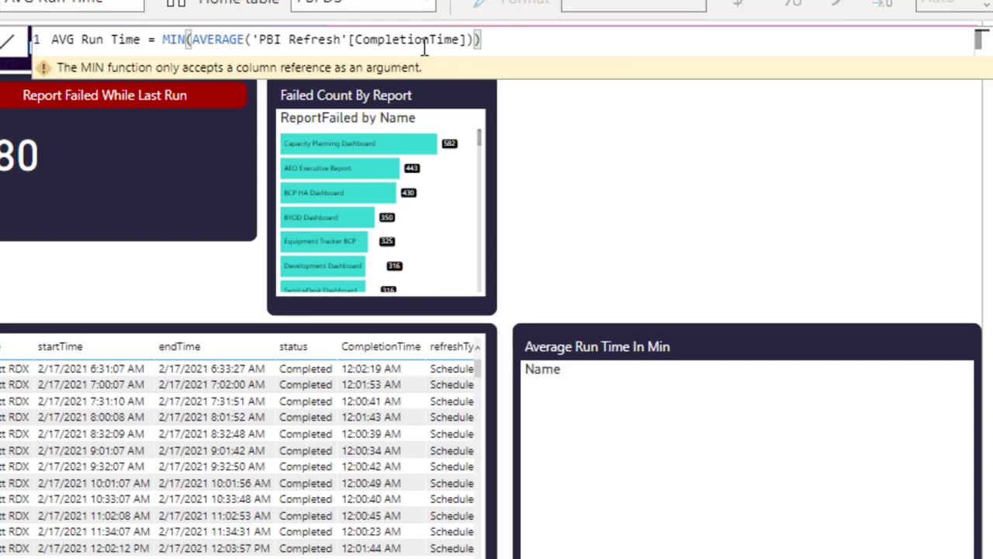
Replace MIN with the MINUTE function in the AVG Run Time formula and commit the measure.
double_click(183, 41)
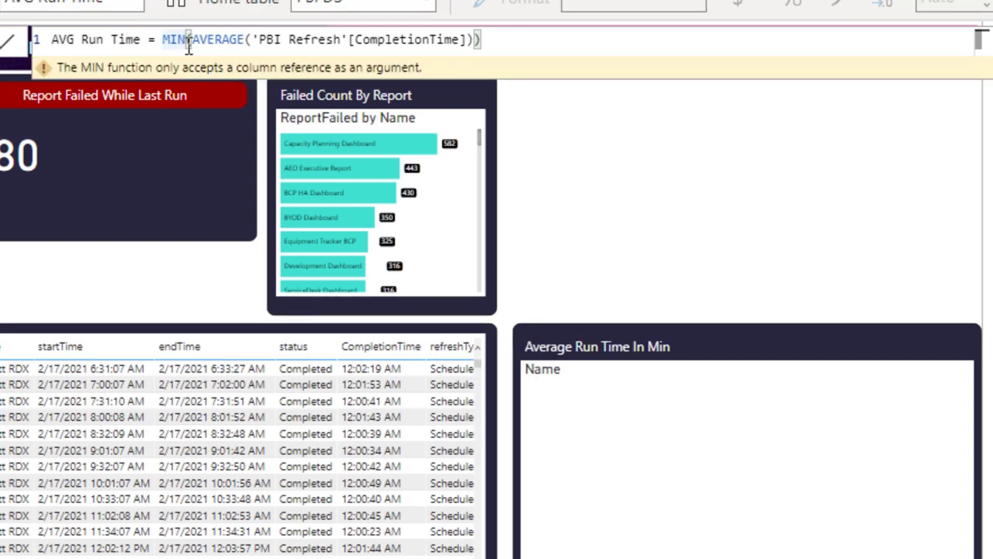
text(ute)
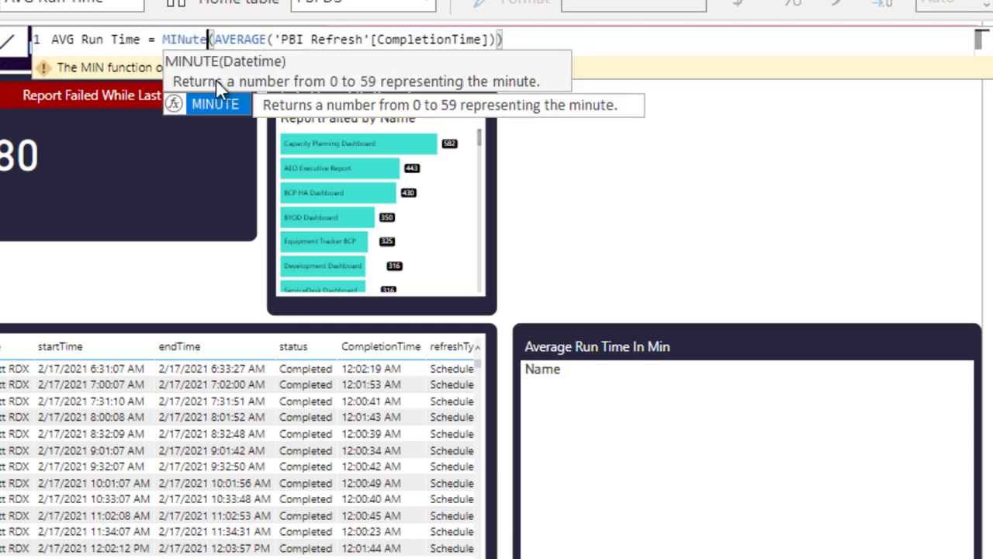
key(Tab)
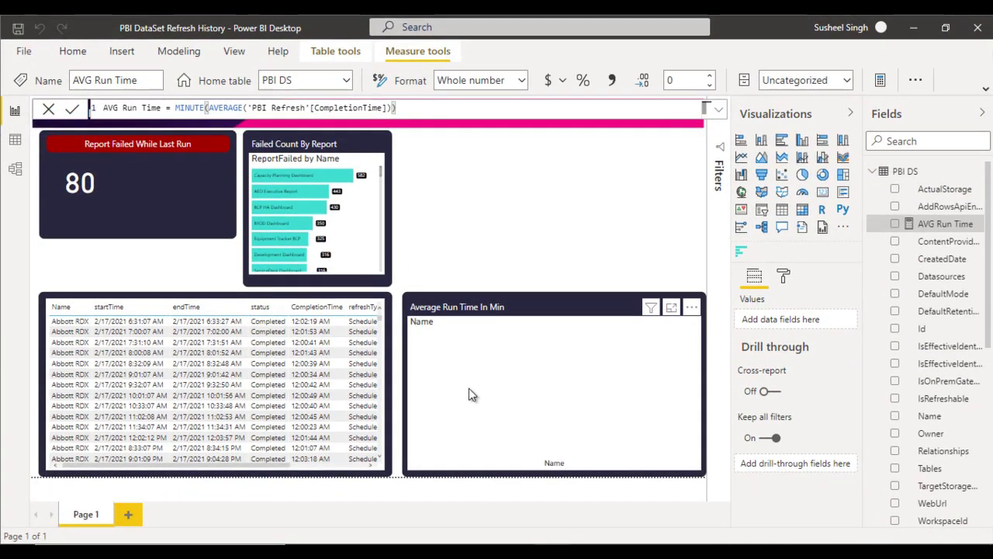
Put the AVG Run Time measure on the values of the column chart under Average Run Time In Min.
click(500, 392)
drag(937, 225, 810, 416)
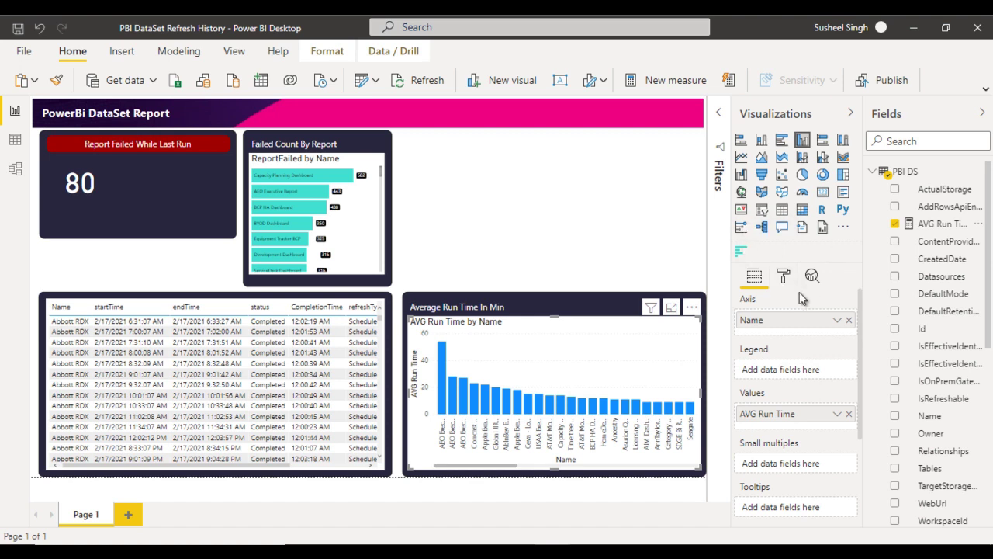
click(789, 285)
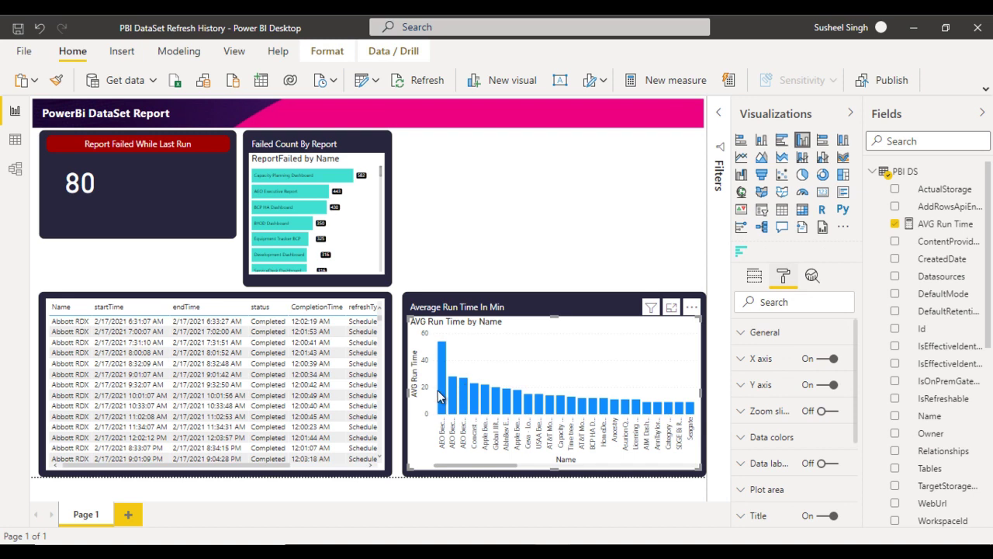
click(757, 279)
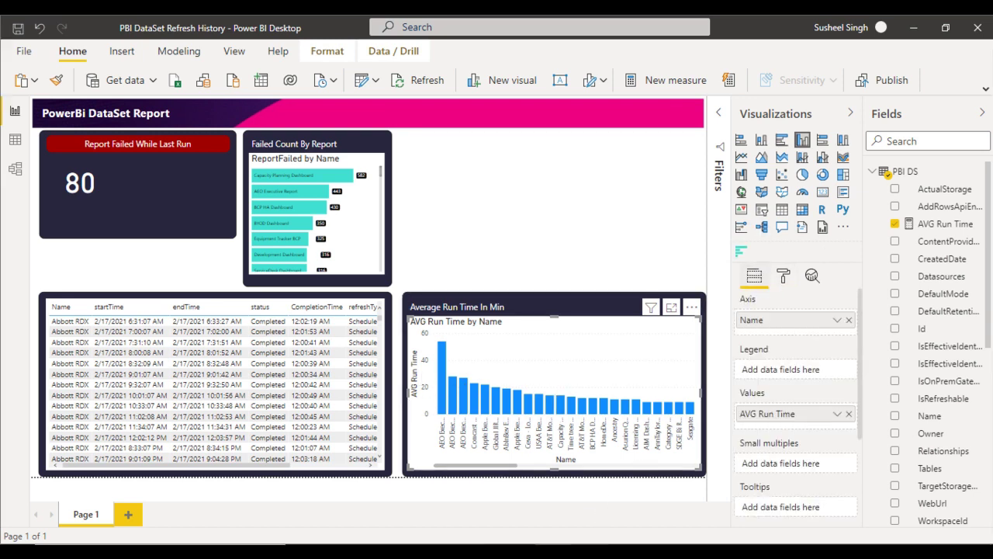
Following PBI DataSet Refresh History_1, shorten the dark panel behind Report Failed While Last Run and fit a copy of it into the gap beneath.
click(644, 482)
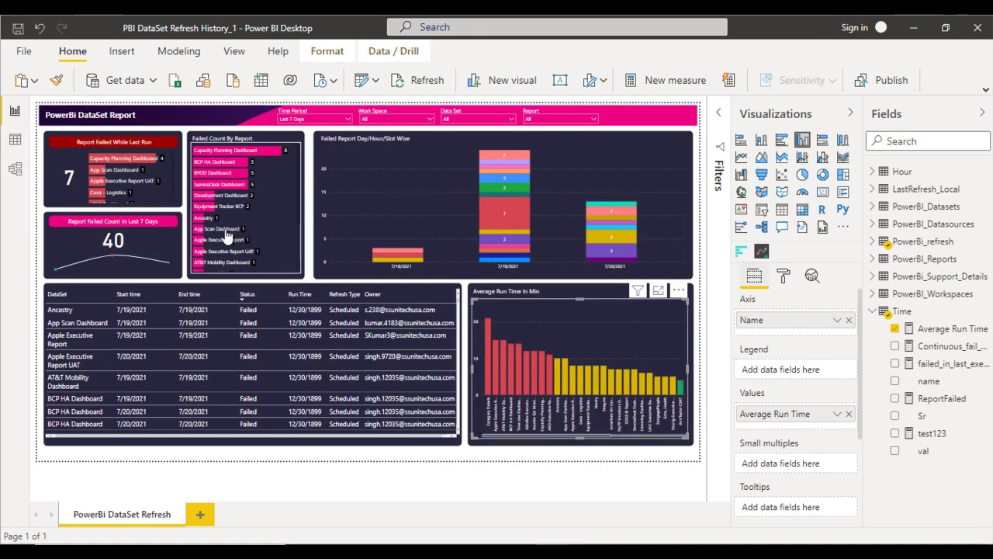
click(53, 239)
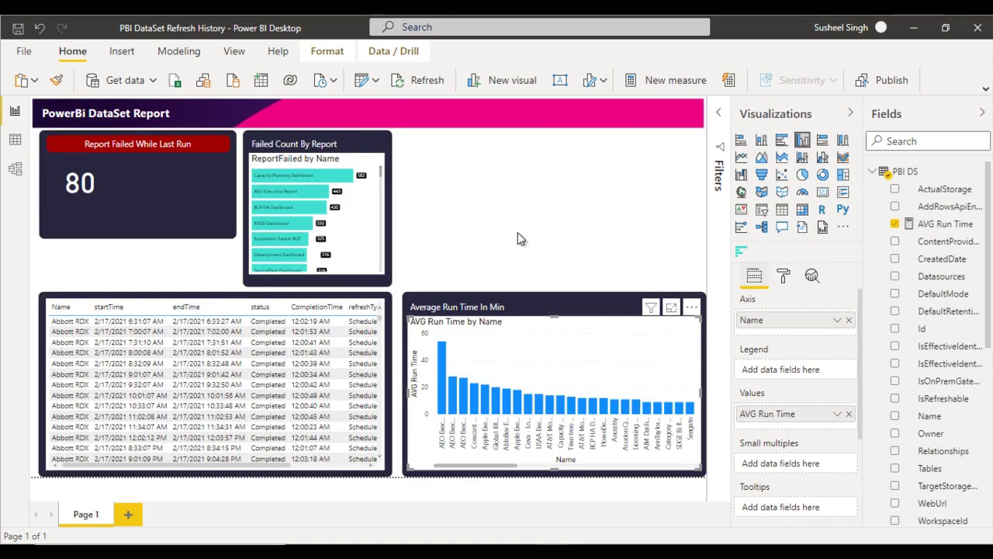
click(141, 204)
drag(138, 236, 140, 214)
drag(131, 297, 138, 253)
drag(135, 304, 138, 288)
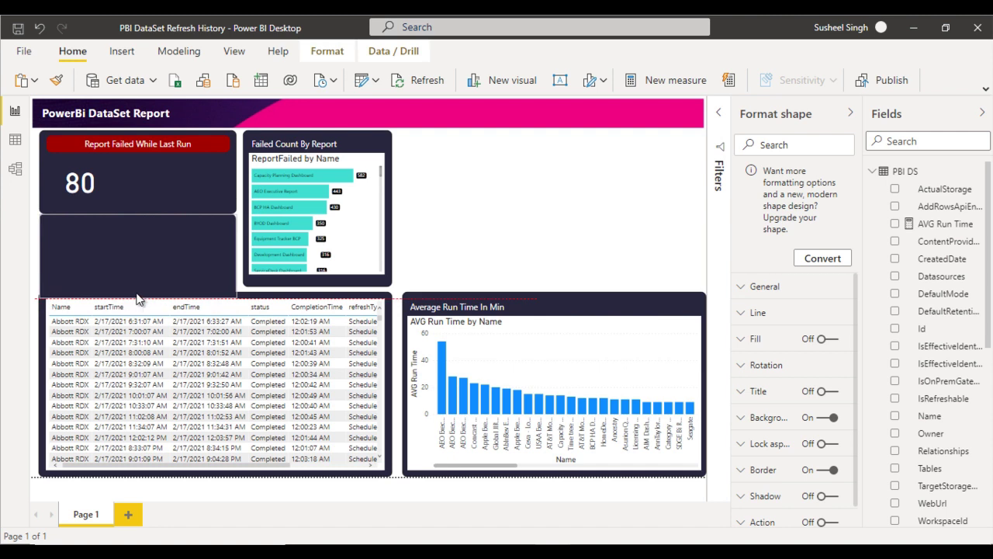
drag(139, 218, 139, 221)
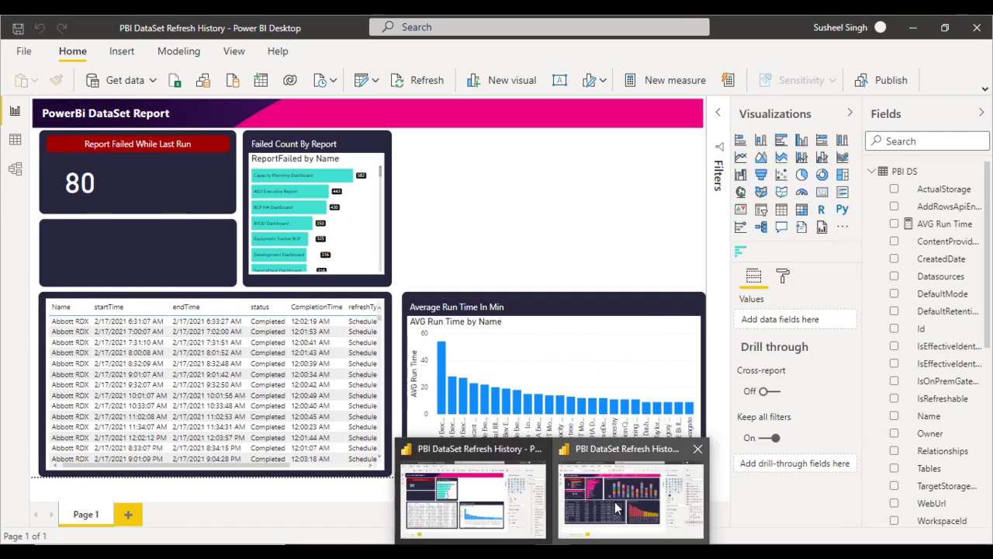
Check the Time Period slicer in PBI DataSet Refresh History_1, and insert a slicer on PBI Refresh's Time field in PBI DataSet Refresh History.
click(613, 497)
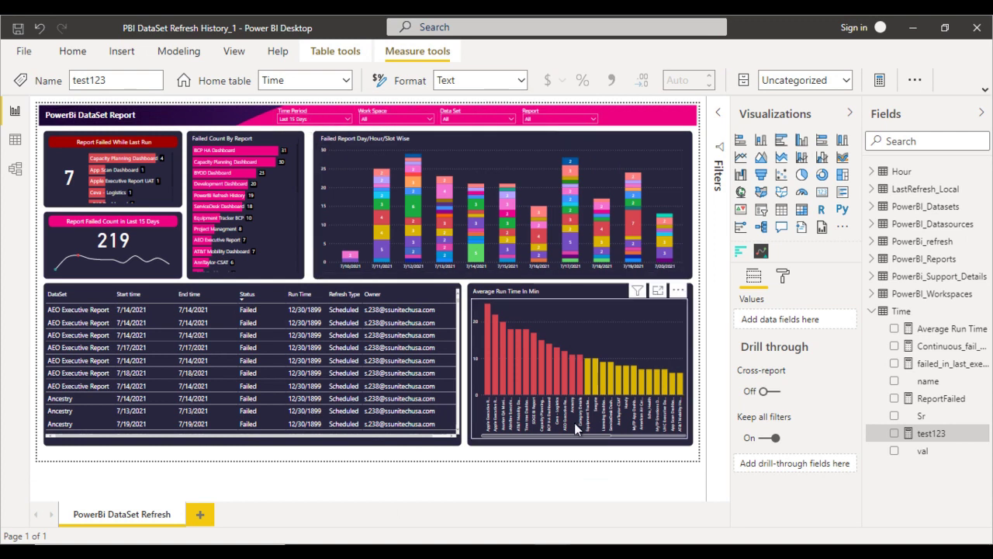
mouse_move(551, 543)
click(483, 496)
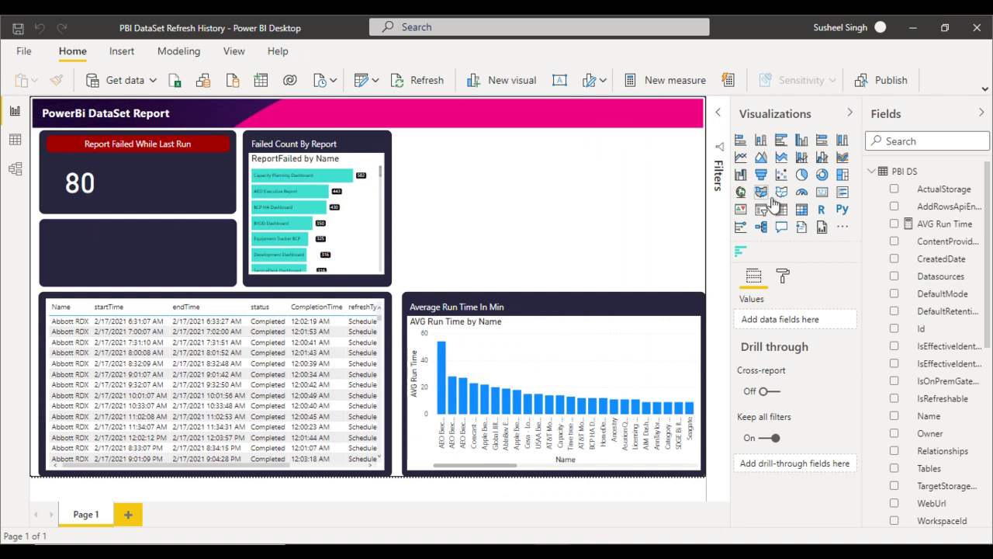
drag(761, 210, 418, 207)
scroll(956, 357, down, 3)
scroll(945, 344, up, 3)
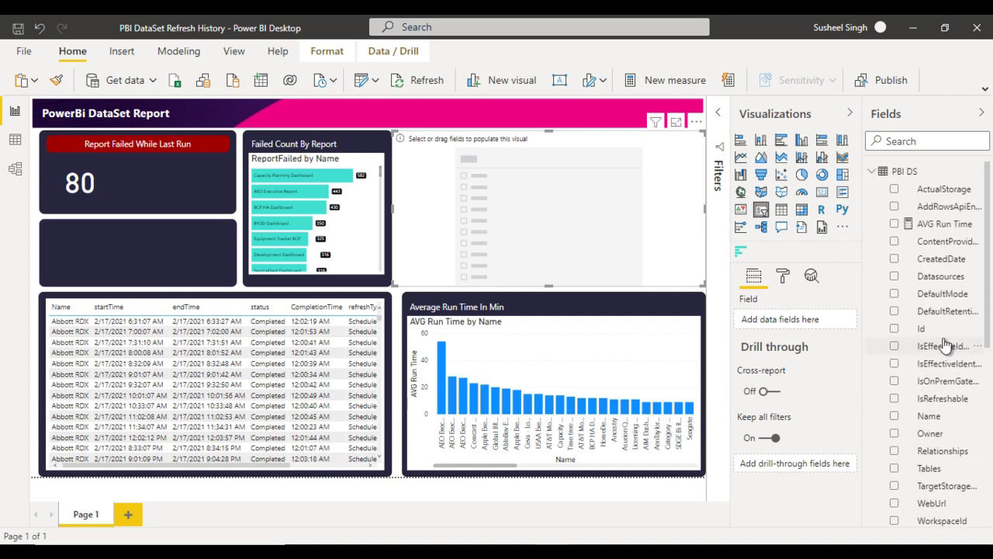
click(873, 171)
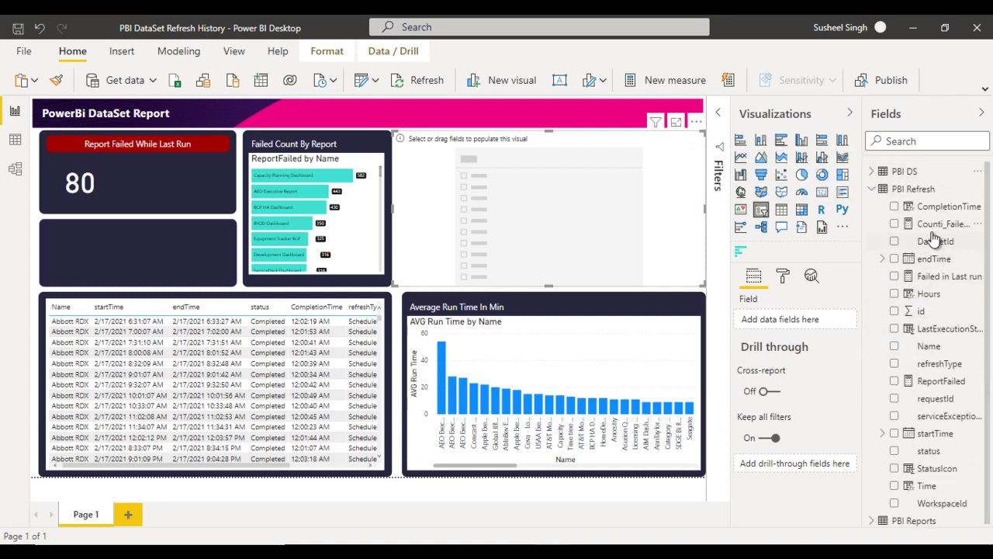
drag(931, 488, 793, 325)
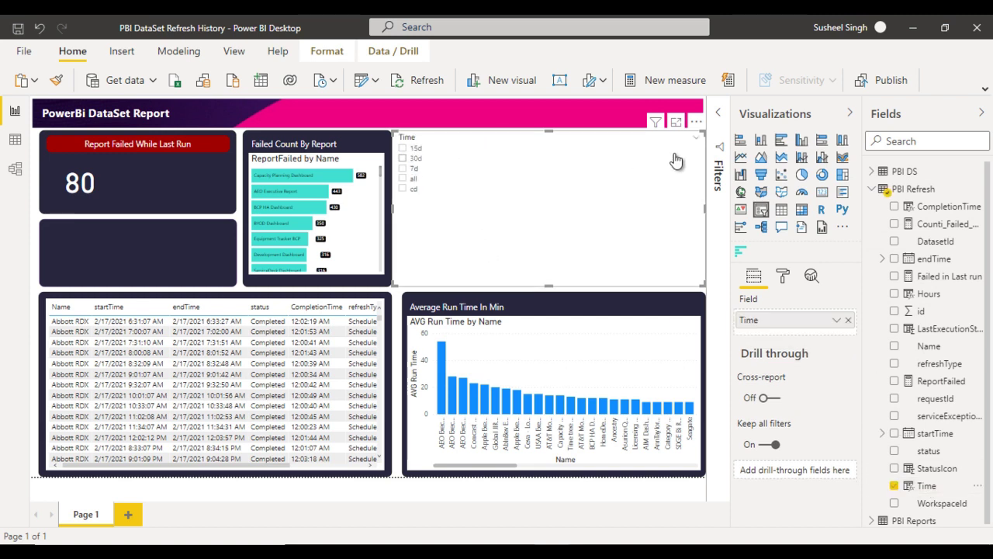
Change the Time slicer to a dropdown, shrink it, and place it on the pink header beside the report title.
click(698, 141)
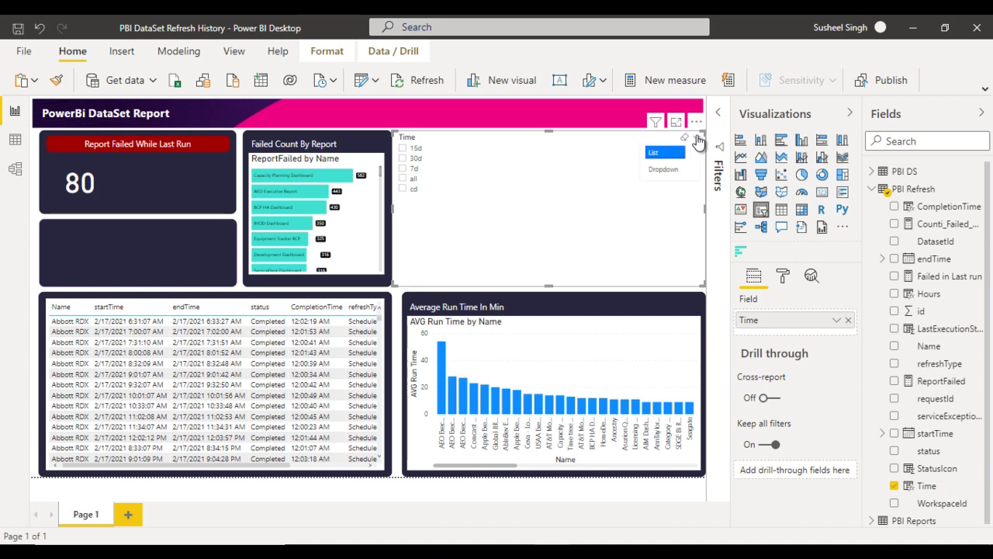
click(665, 171)
drag(549, 286, 560, 173)
drag(699, 146, 402, 136)
Test the Time slicer with its 15d, 30d, 7d and all periods, and clear the selection.
click(426, 118)
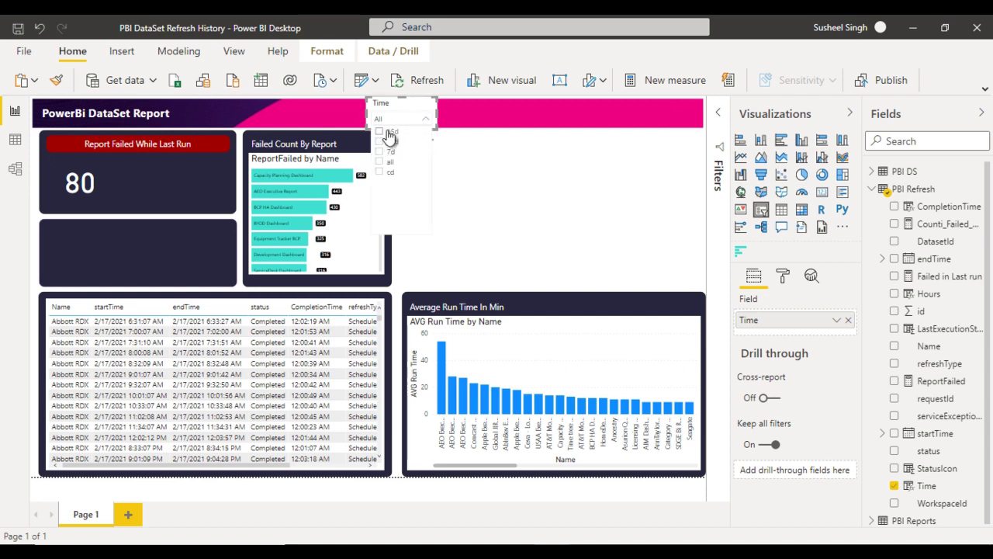
click(389, 134)
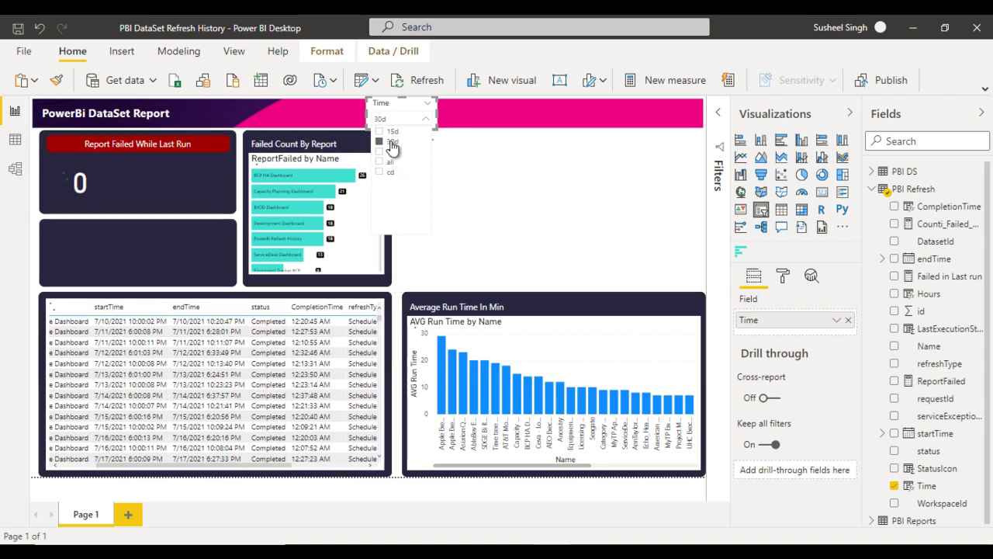
click(391, 142)
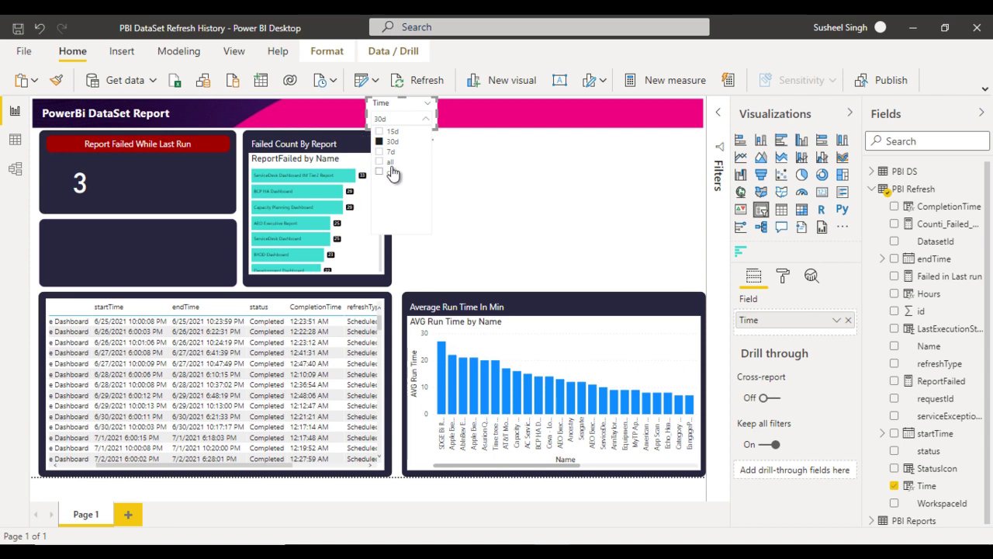
click(387, 152)
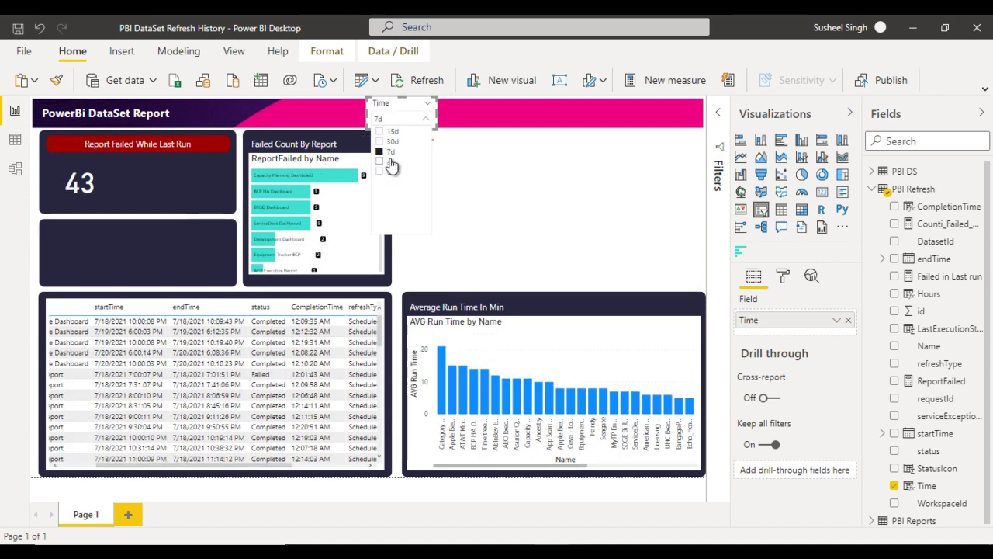
click(385, 162)
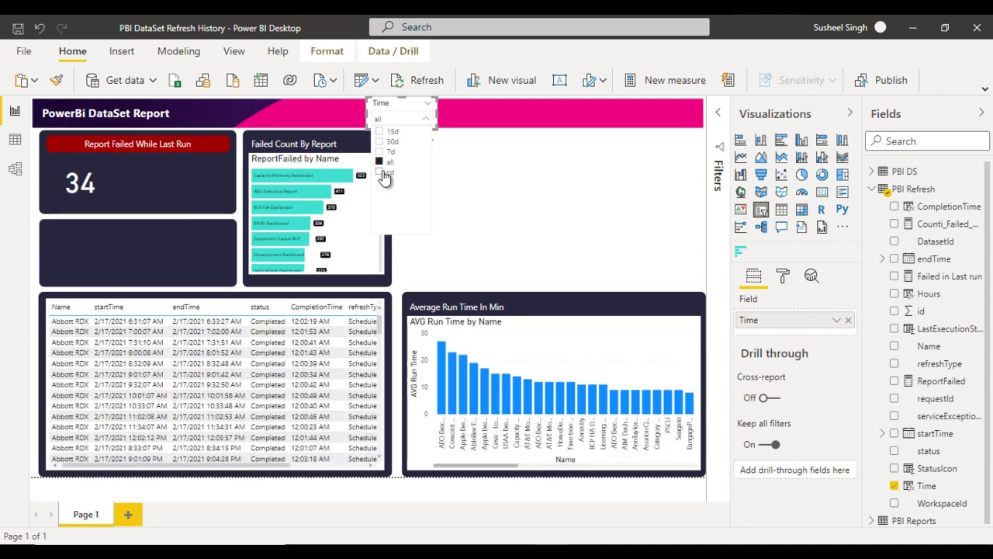
click(384, 177)
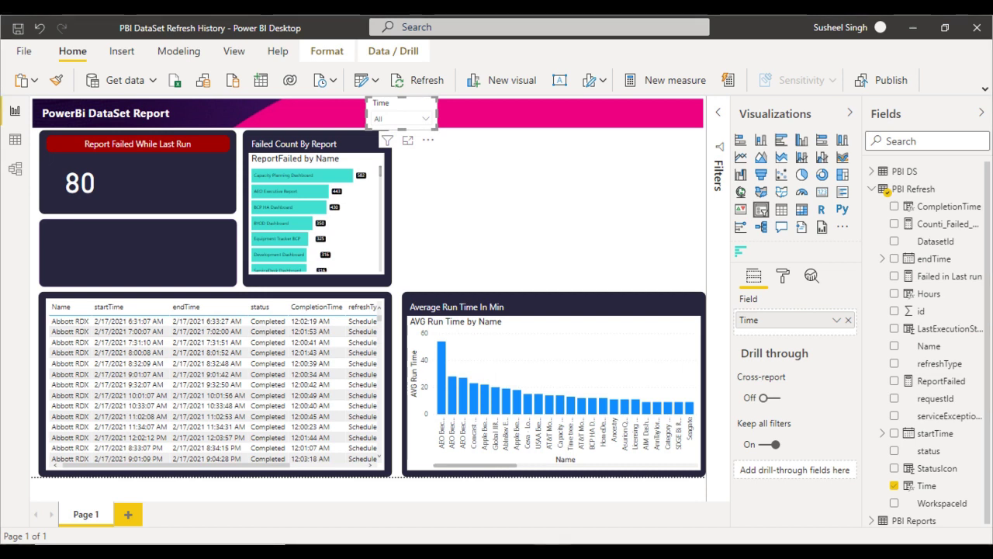
Check PBI DataSet Refresh History_1, and in PBI DataSet Refresh History start a measure Dyn_Text with CONCATENATE and the text "Report failed count in last ".
click(628, 505)
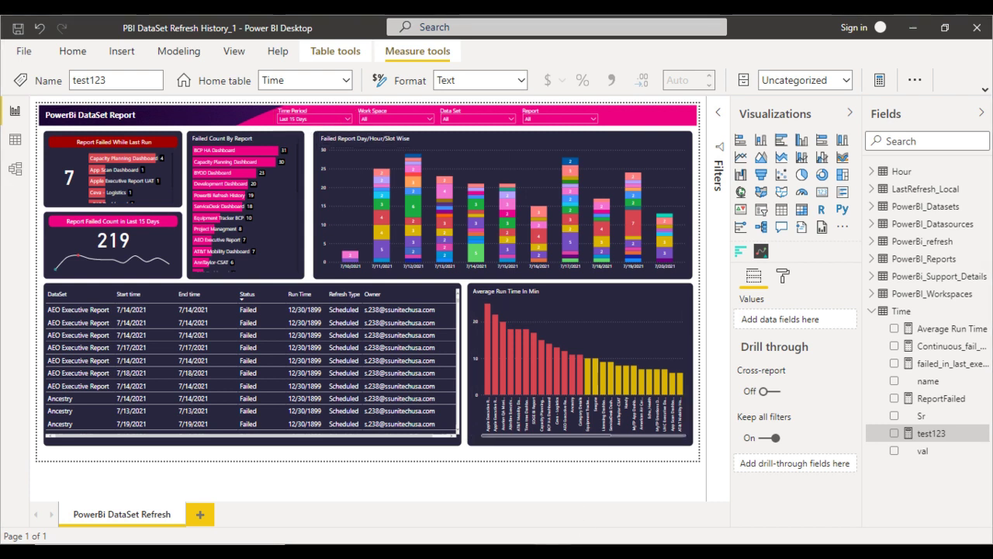
click(486, 498)
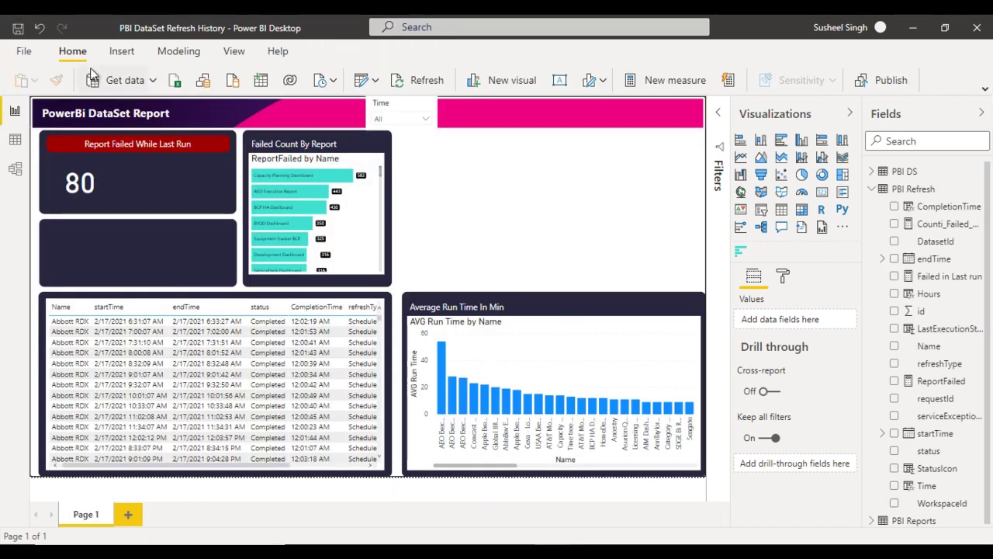
click(177, 52)
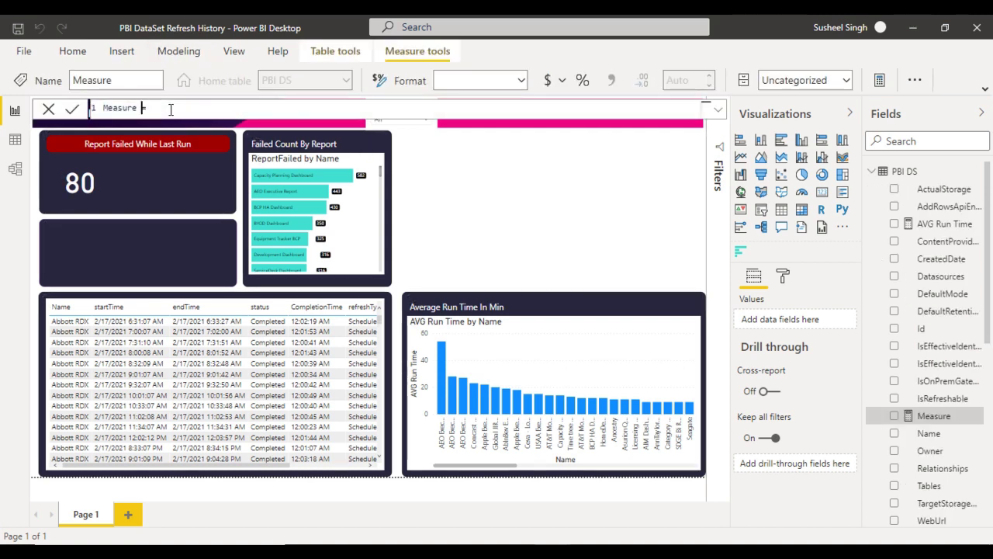
text(Dy)
text(n_Text = CON)
key(Tab)
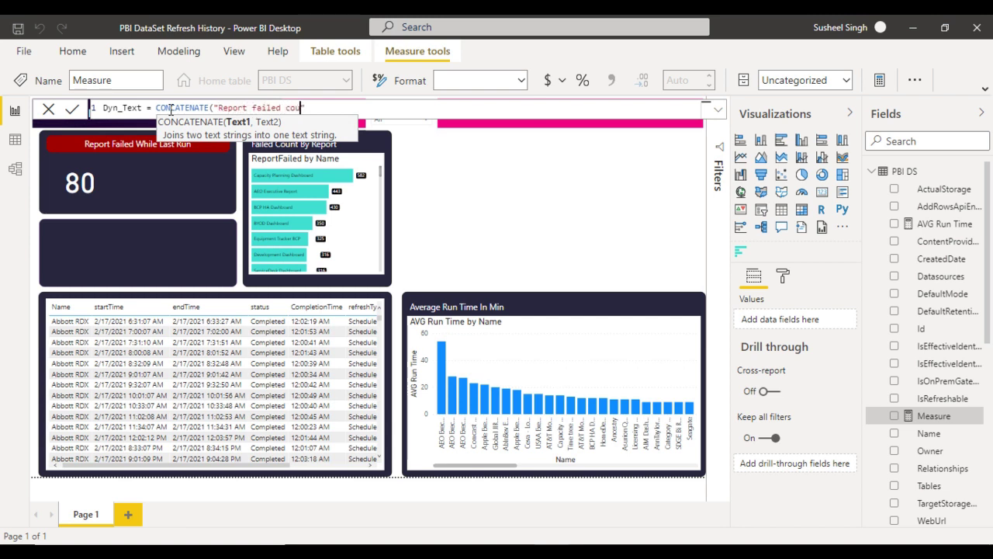
text("Report failed count in )
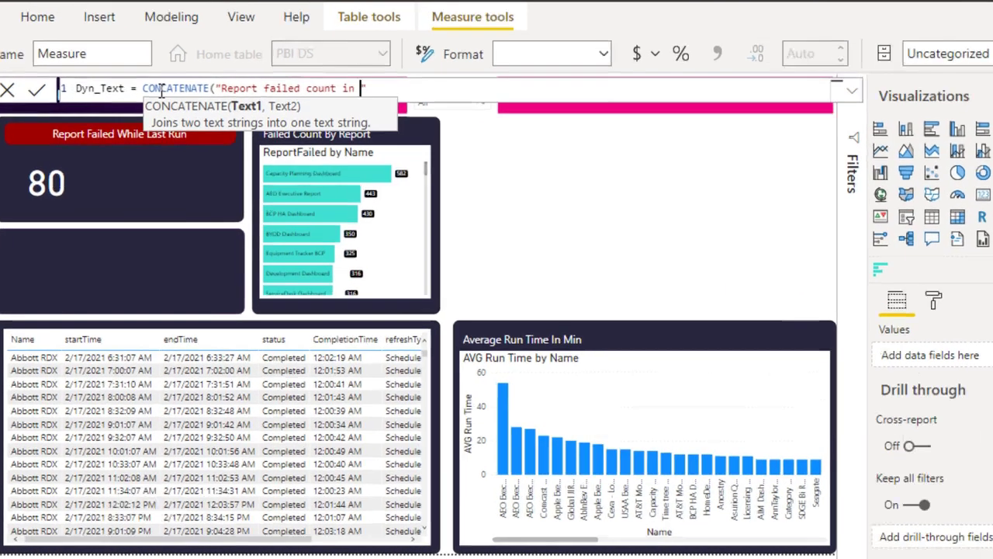
text(last)
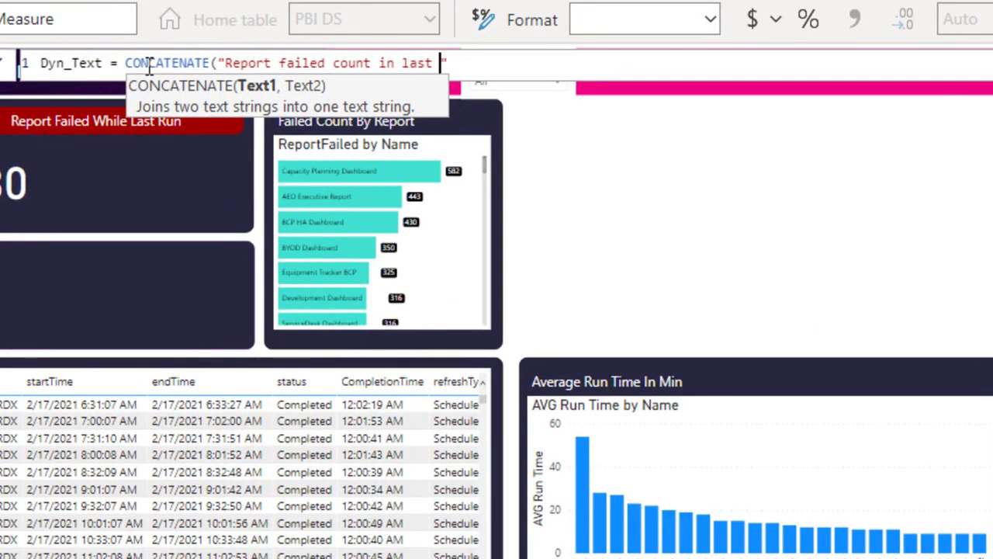
Complete Dyn_Text with SELECTEDVALUE('PBI Refresh'[Time]) as the second text, and commit the measure.
text( ",s)
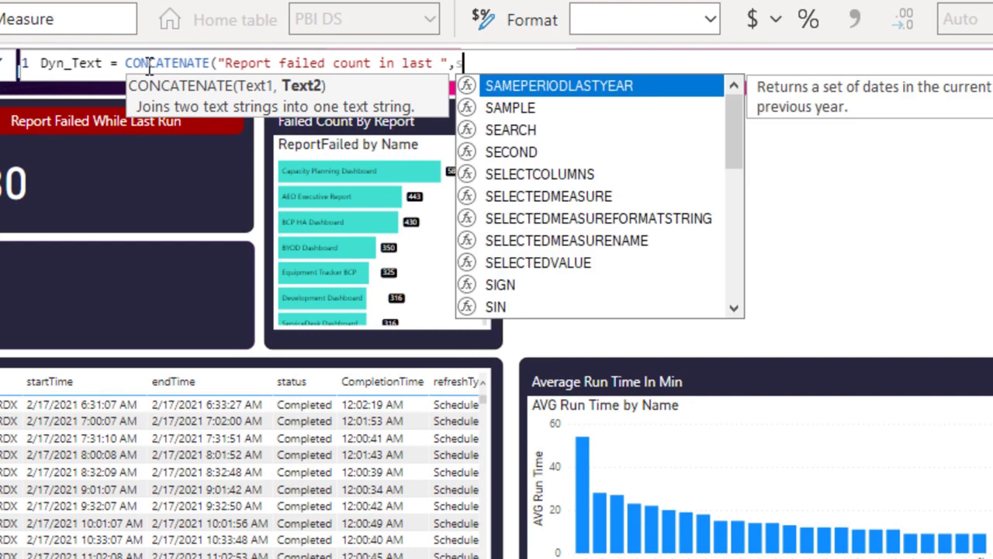
text(elect)
key(Down)
key(Down)
key(Down)
key(Down)
key(Tab)
text(()
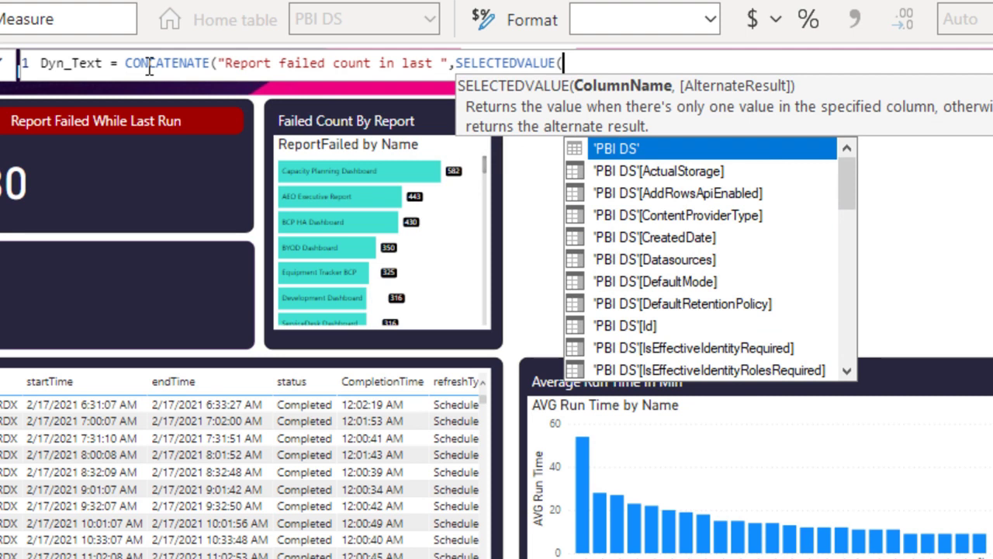
key(Down)
key(Down)
key(Down)
key(Down)
key(Down)
key(Down)
key(Down)
key(Down)
key(Down)
key(Down)
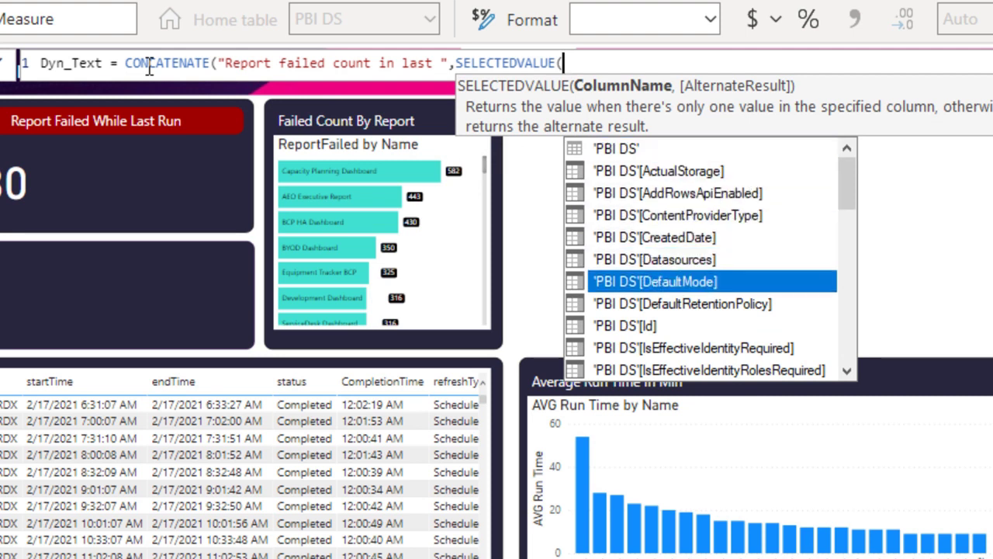
text('pb)
key(Down)
key(Down)
key(Down)
key(Down)
key(Up)
key(Up)
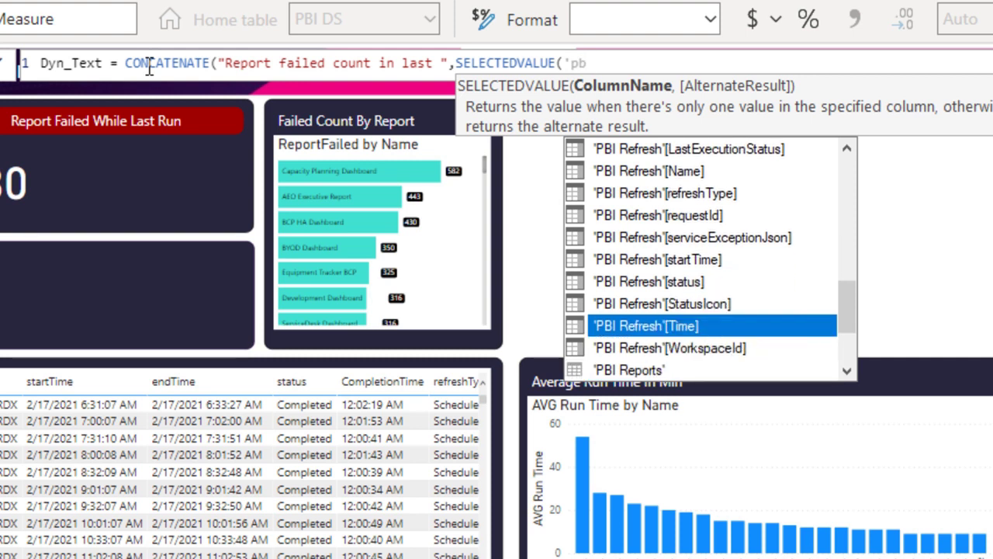
key(Tab)
text()))
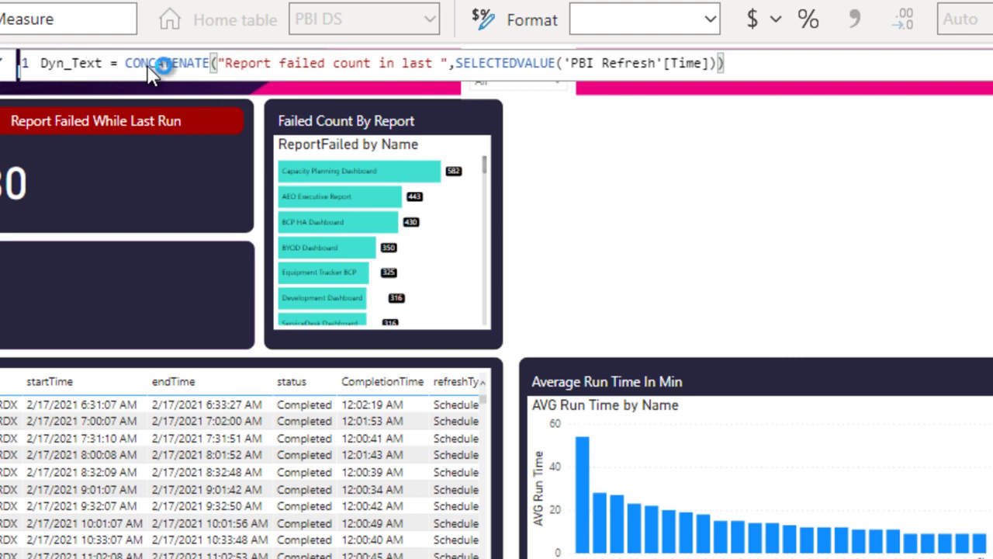
key(Return)
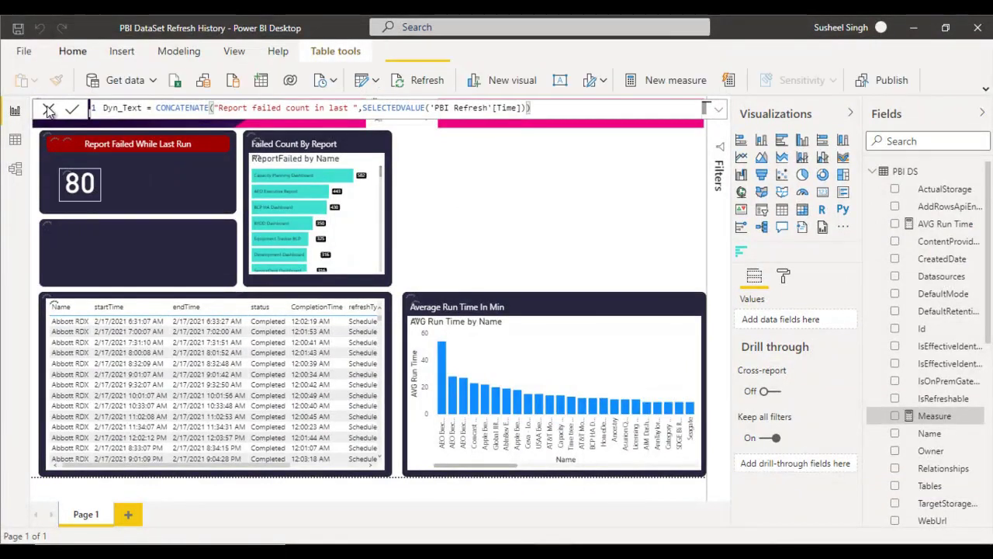
click(48, 111)
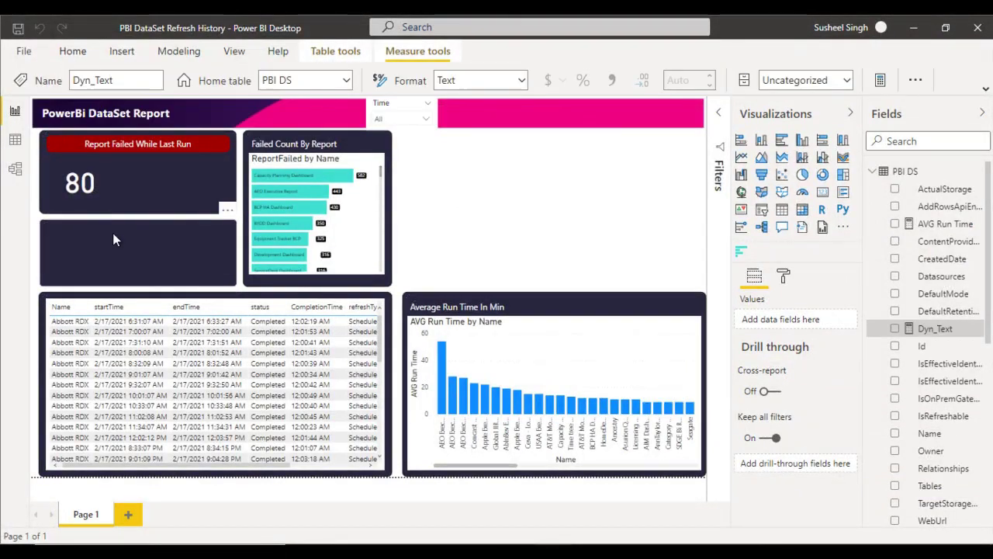
Following PBI DataSet Refresh History_1, move the blank card up in the second dark panel and replace its broken field with Dyn_Text.
mouse_move(555, 547)
click(608, 488)
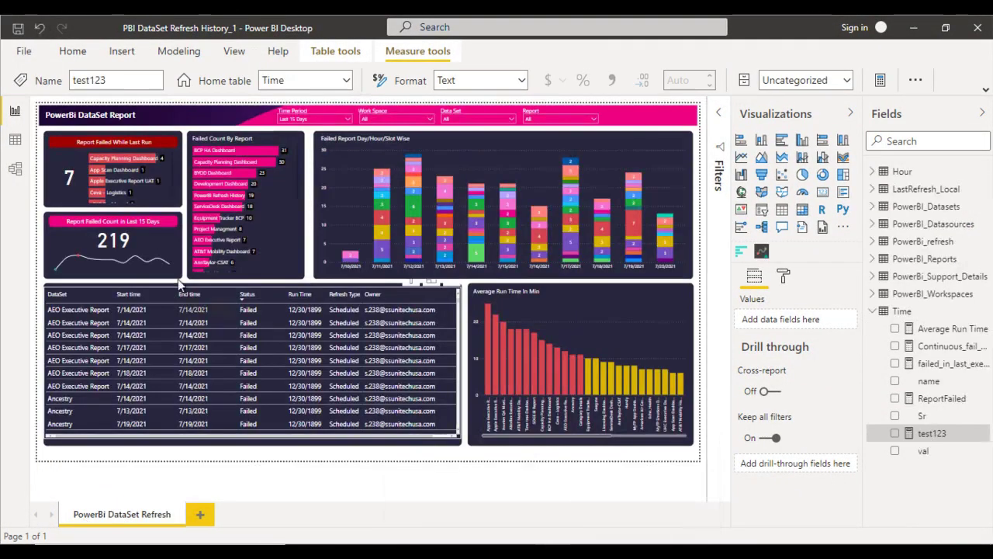
click(116, 240)
click(464, 479)
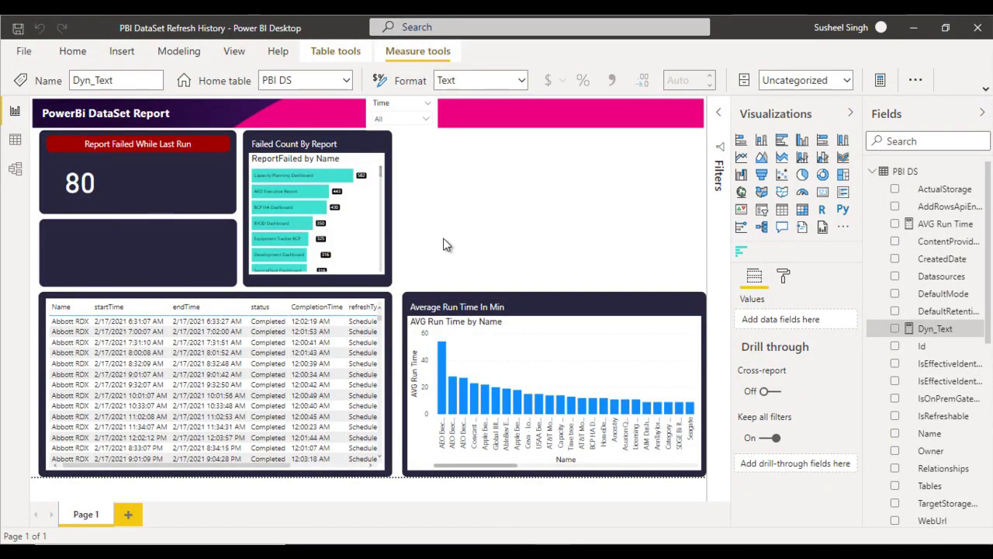
click(163, 258)
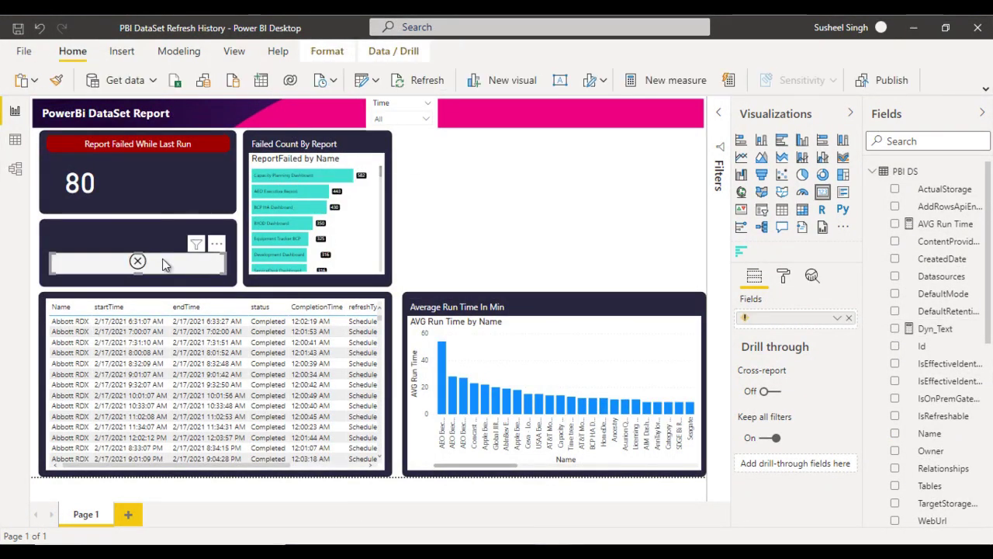
mouse_move(157, 249)
mouse_down()
mouse_move(155, 231)
mouse_move(163, 234)
mouse_up()
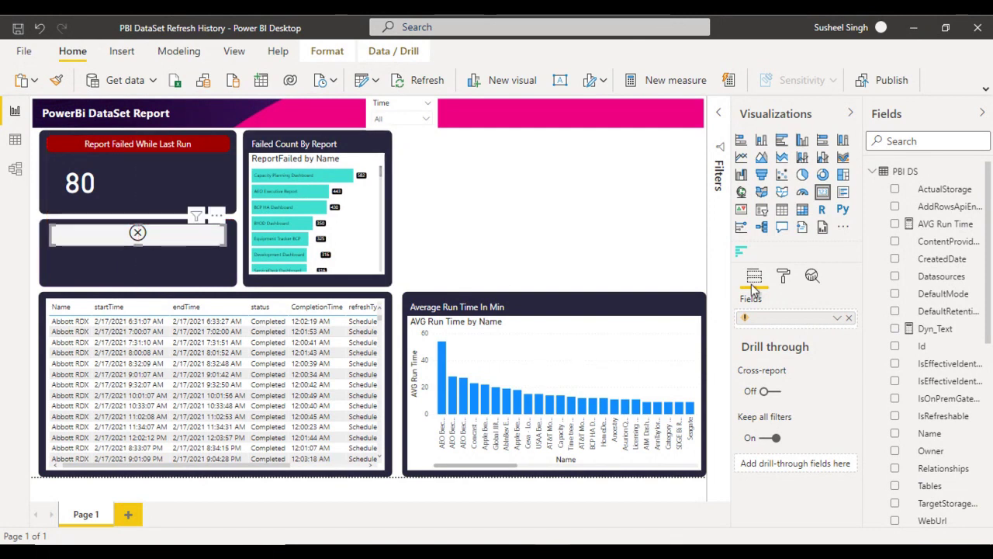
click(849, 319)
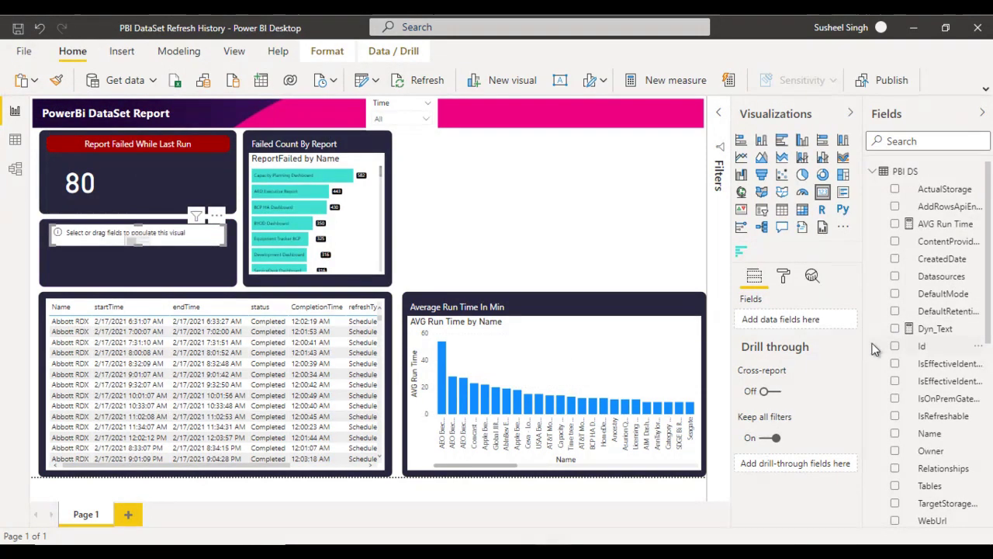
drag(936, 336, 804, 324)
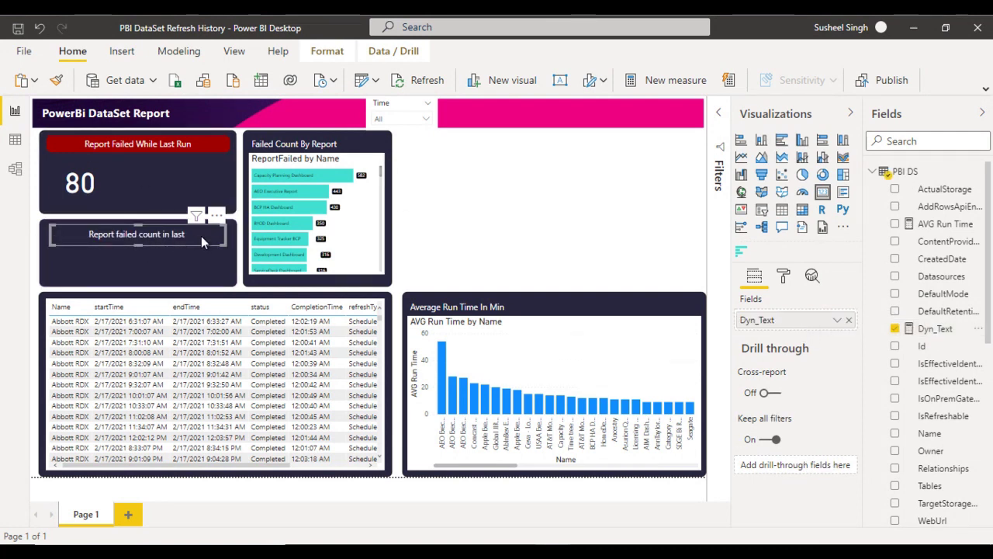
Test the Dyn_Text card with the Time slicer's 15d, 30d and all periods, and slightly reduce the card's height.
click(425, 120)
click(392, 132)
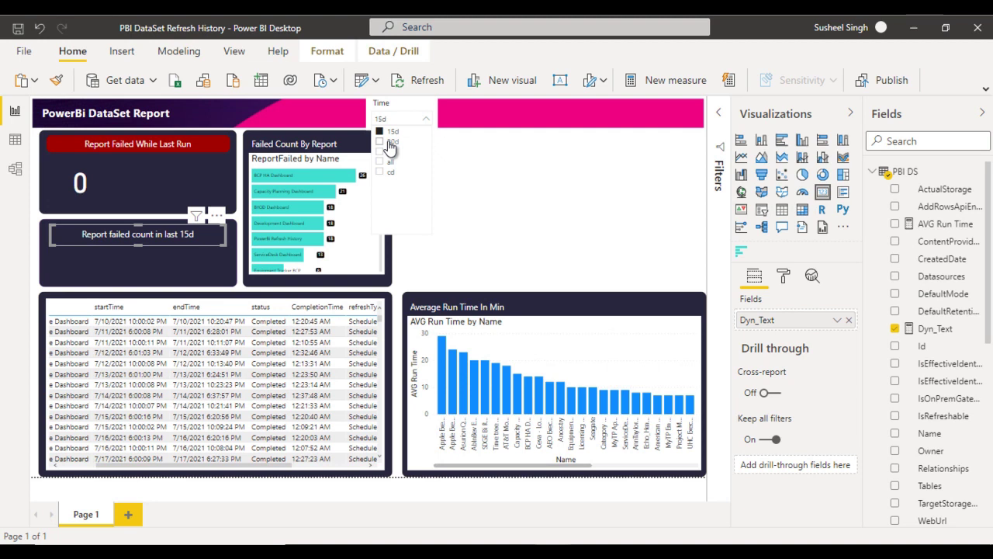
click(389, 144)
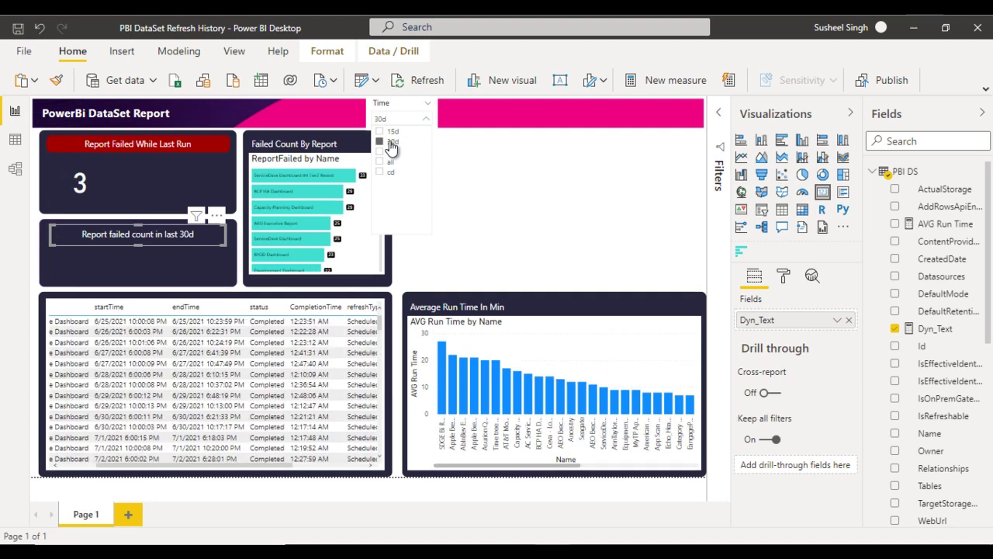
click(382, 162)
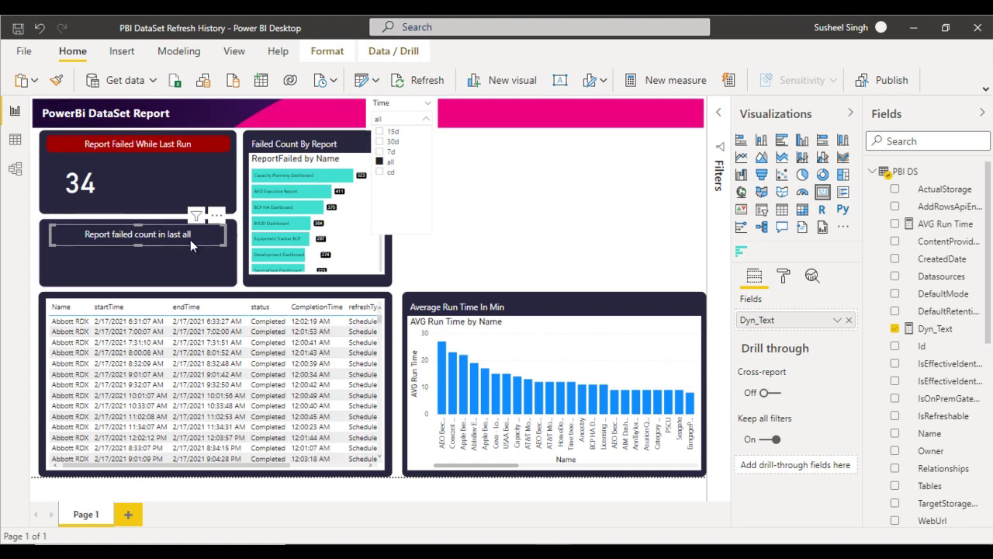
click(466, 184)
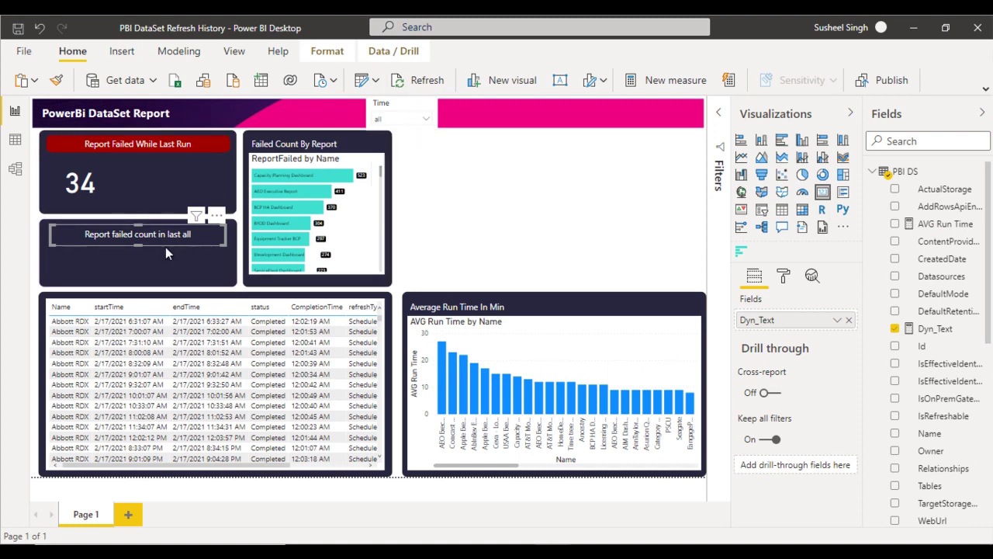
drag(139, 243, 139, 238)
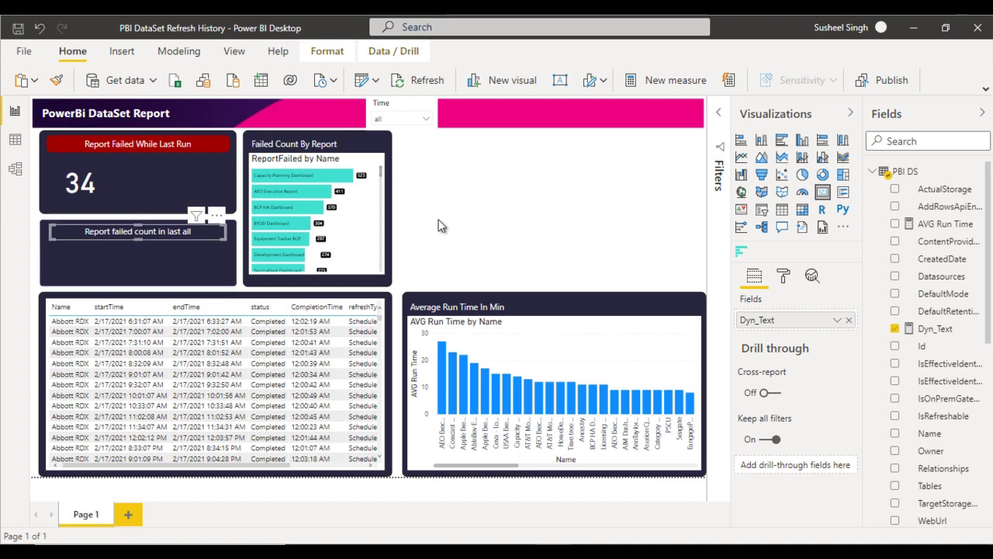
click(361, 210)
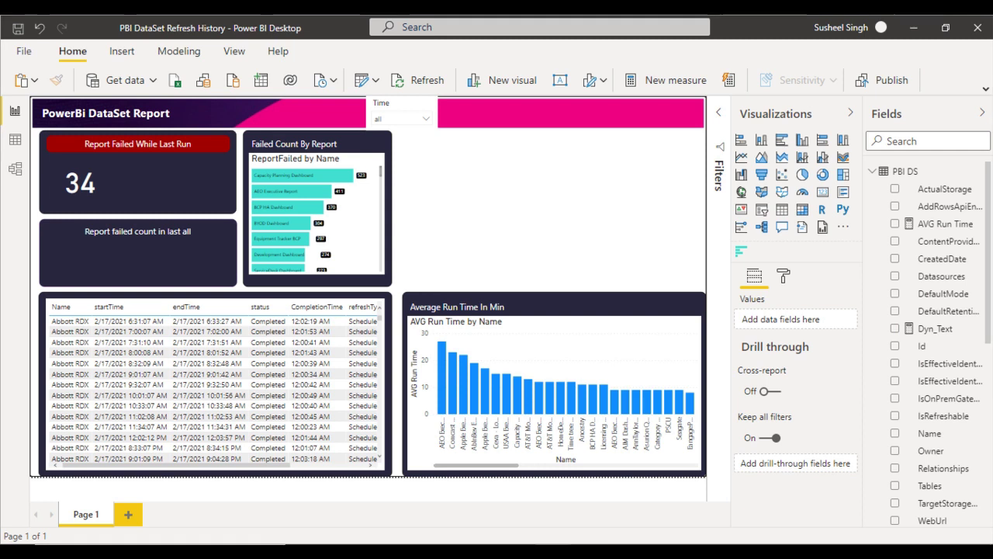
Check the failed count card's field in PBI DataSet Refresh History_1, and place a small new card below the Dyn_Text title in PBI DataSet Refresh History.
mouse_move(476, 551)
click(618, 488)
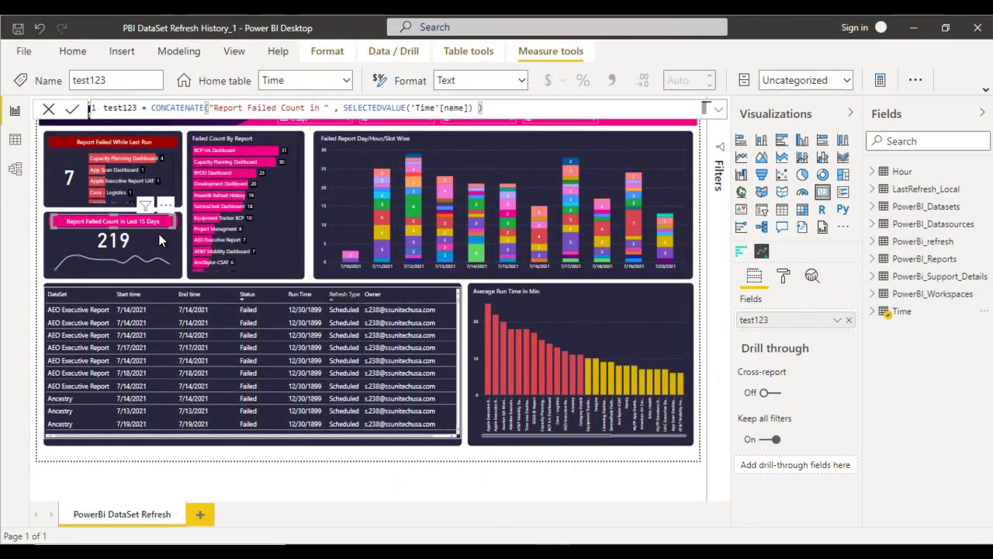
click(114, 242)
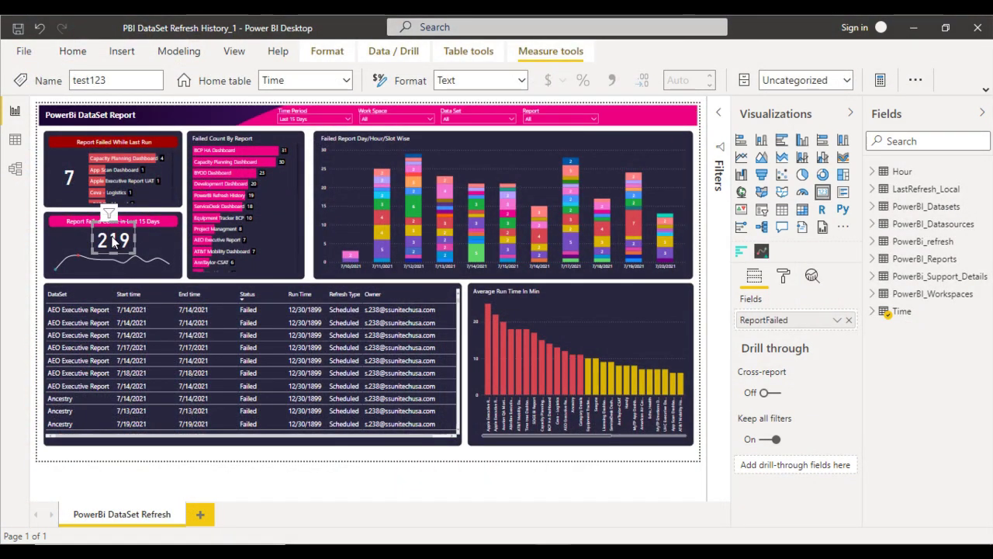
mouse_move(477, 551)
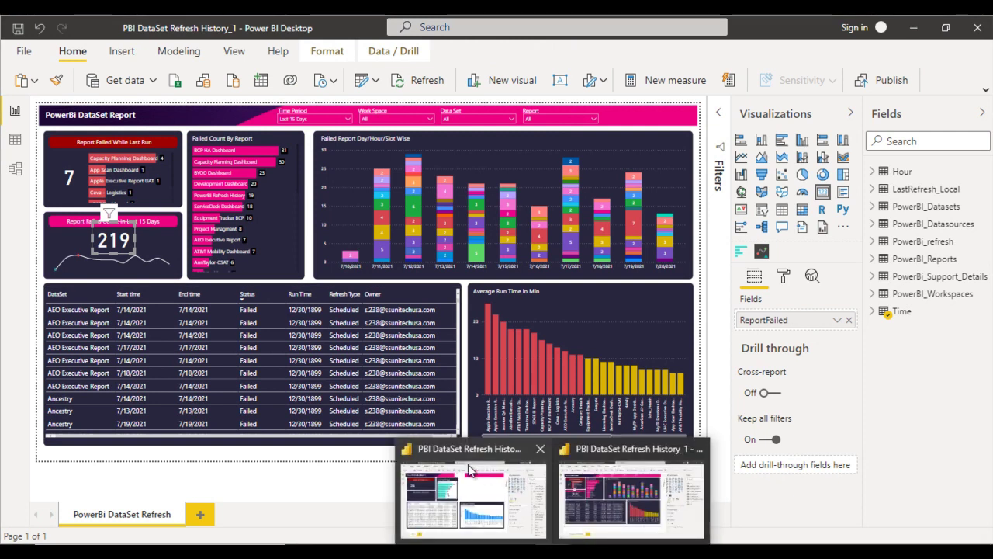
click(468, 470)
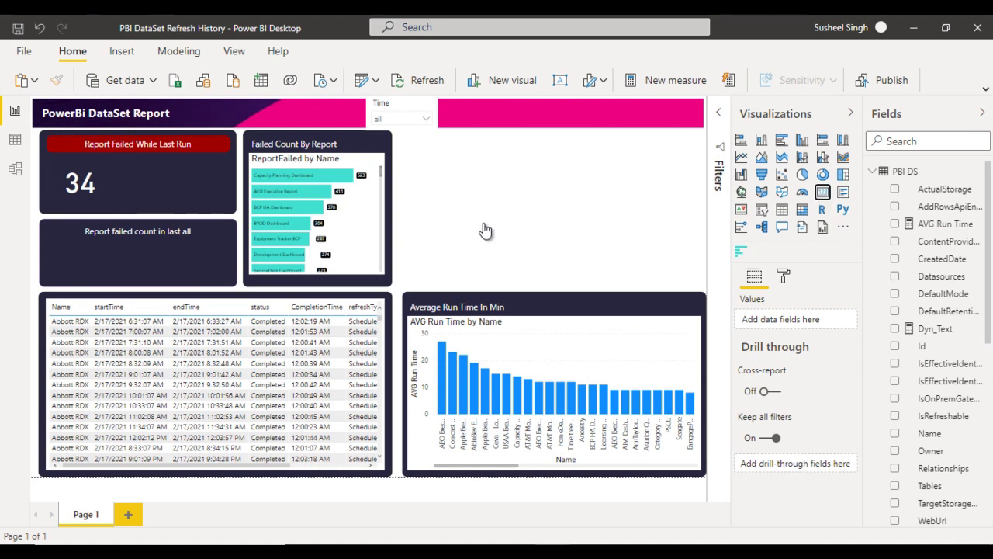
drag(394, 207, 646, 215)
drag(673, 285, 175, 252)
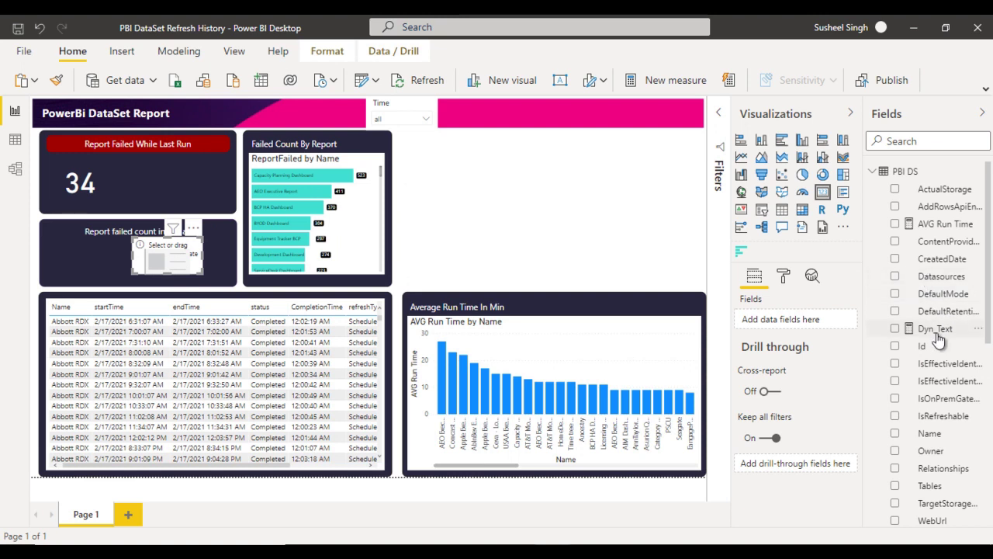
Assign PBI Refresh's ReportFailed measure to the new card, and widen the card slightly.
scroll(939, 338, down, 3)
scroll(939, 340, down, 5)
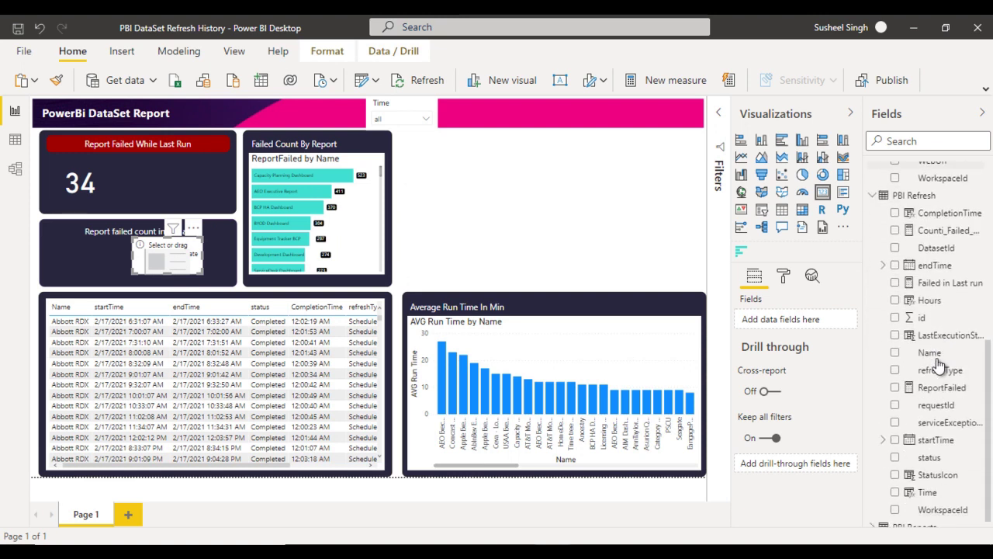
scroll(945, 283, down, 1)
drag(941, 378, 812, 324)
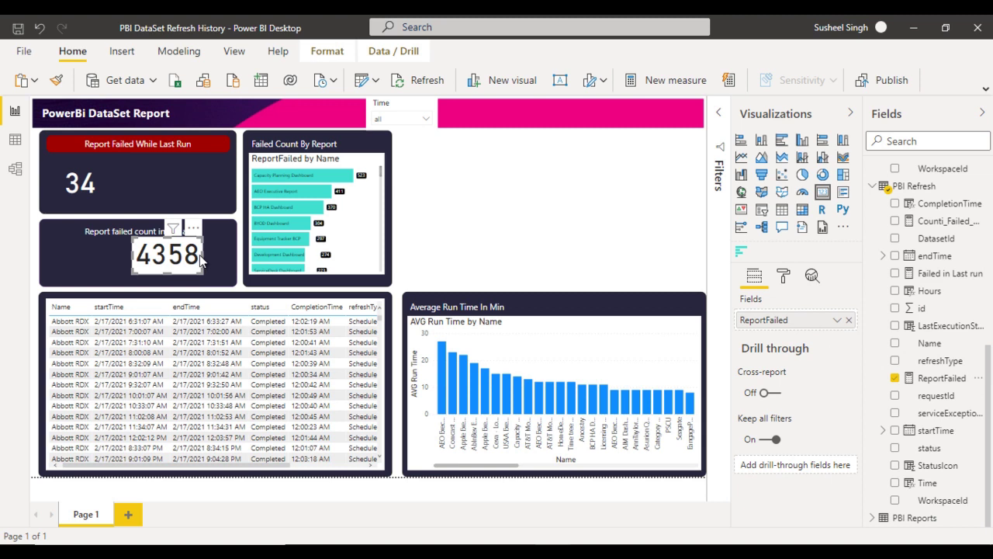
drag(202, 255, 208, 254)
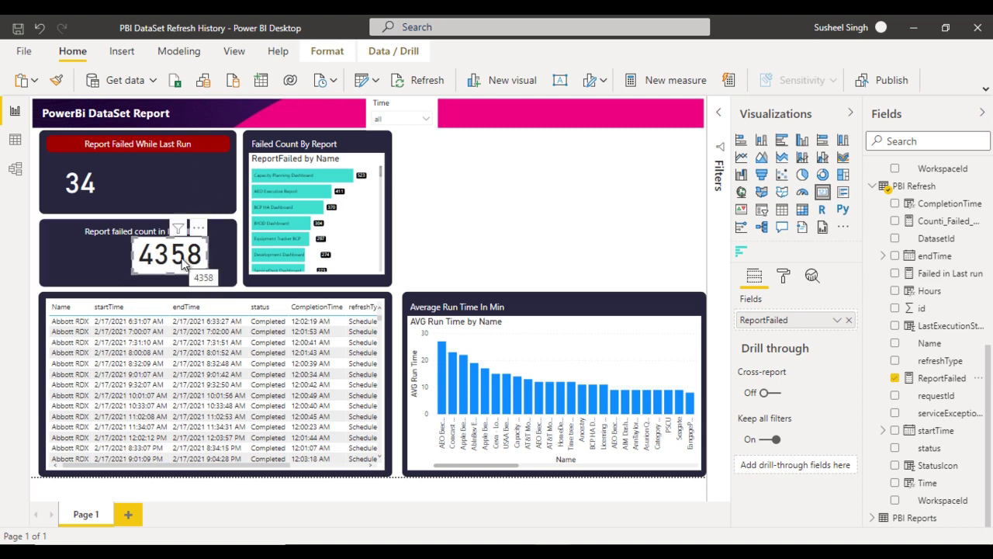
Set the Time slicer to 15d, then shrink the ReportFailed card and place it beneath the period title's right end.
click(420, 121)
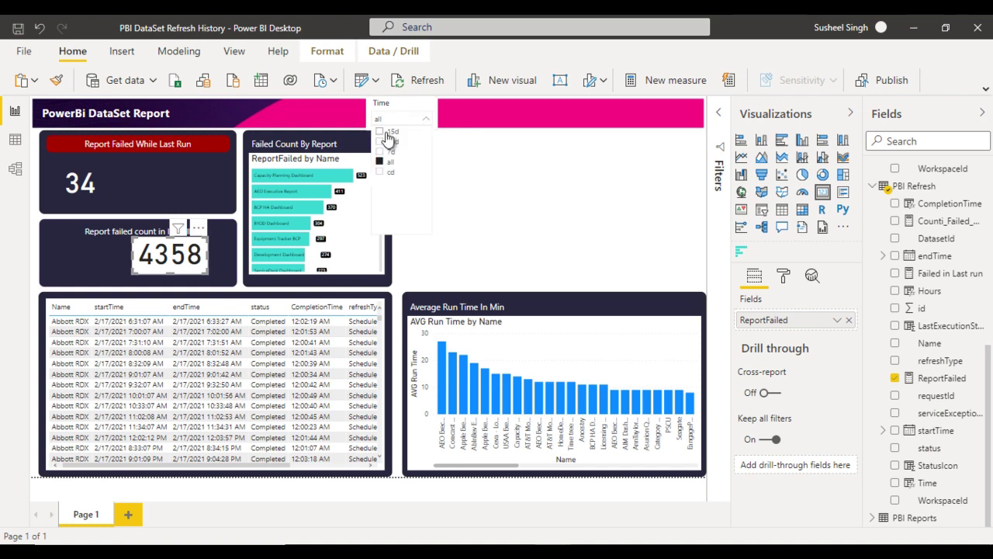
click(387, 134)
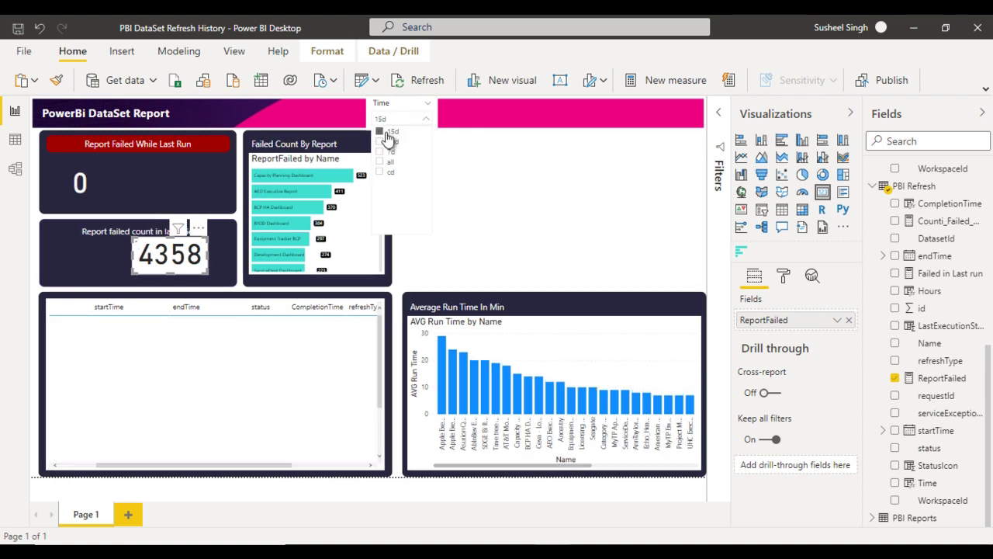
click(171, 272)
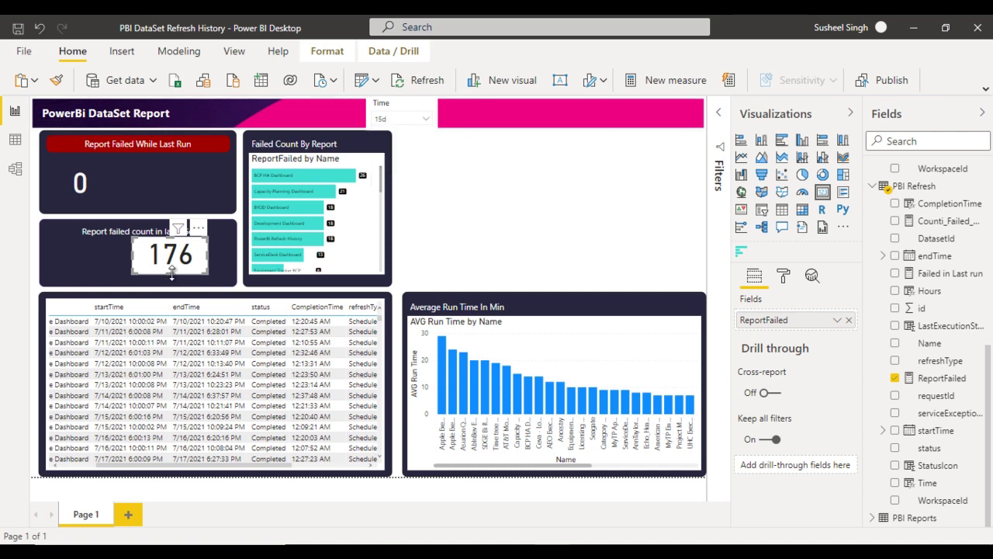
drag(171, 272, 176, 248)
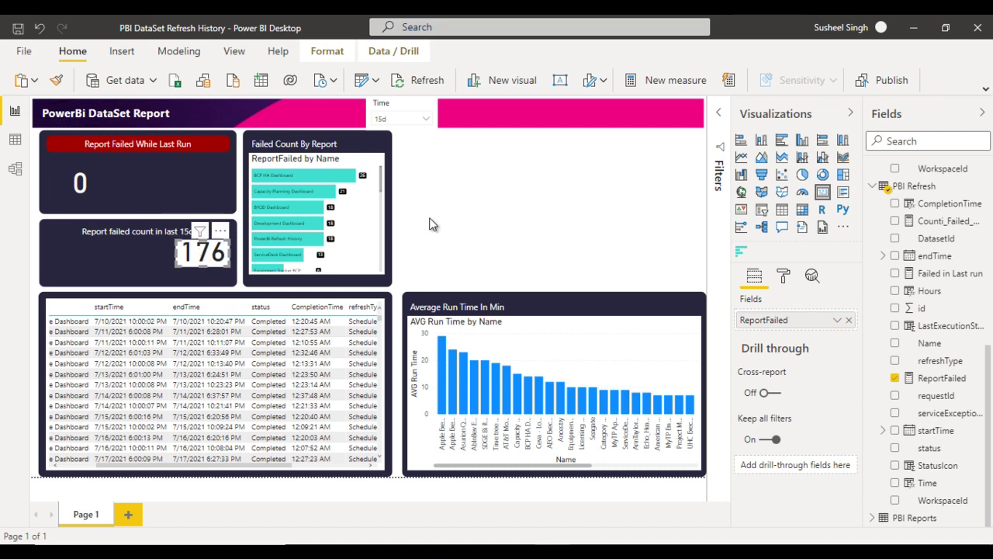
Add a line chart and shrink it to fit beside the ReportFailed card in the second dark panel.
click(470, 218)
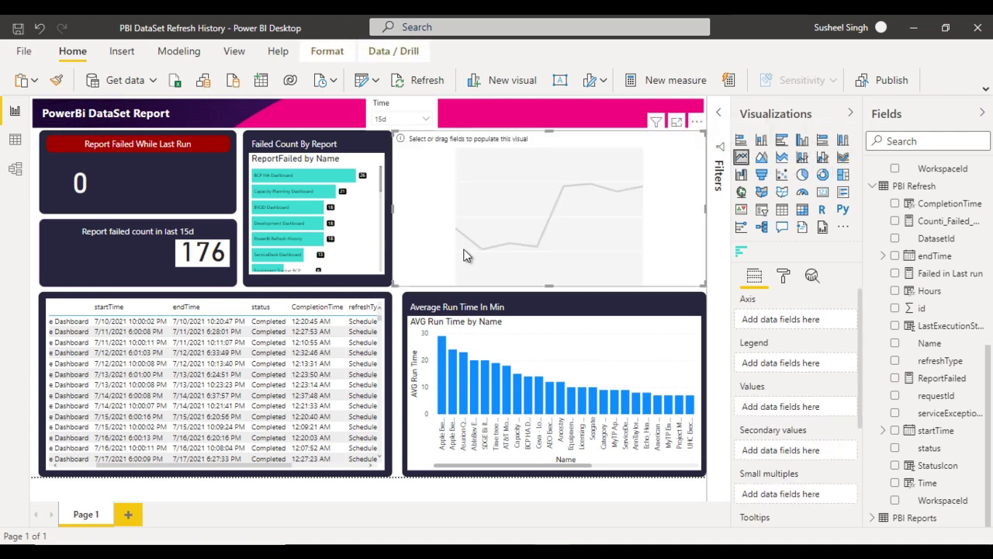
drag(551, 135, 221, 268)
drag(347, 273, 165, 263)
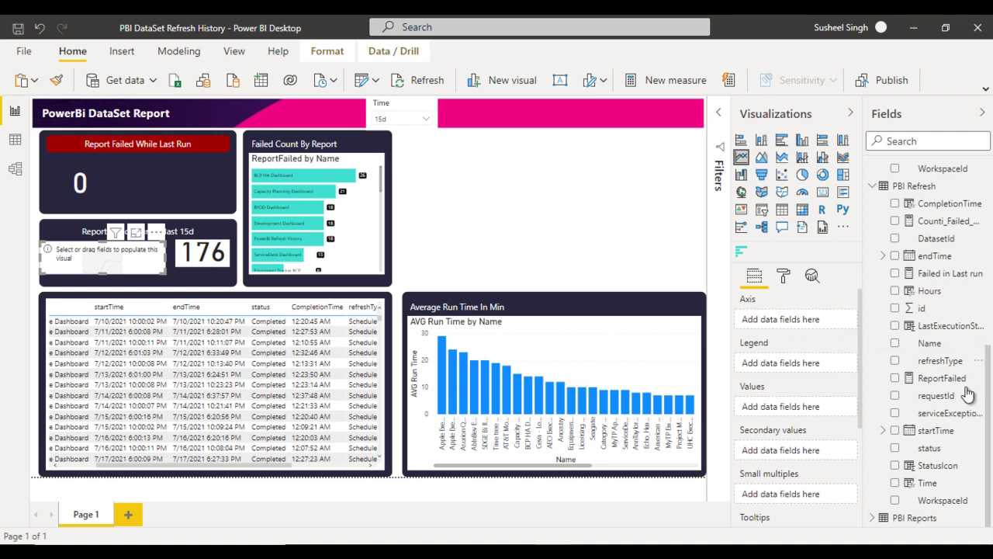
Plot ReportFailed by startTime in the small line chart, using plain startTime instead of the date hierarchy, and set the Time slicer to 30d.
drag(941, 439, 808, 327)
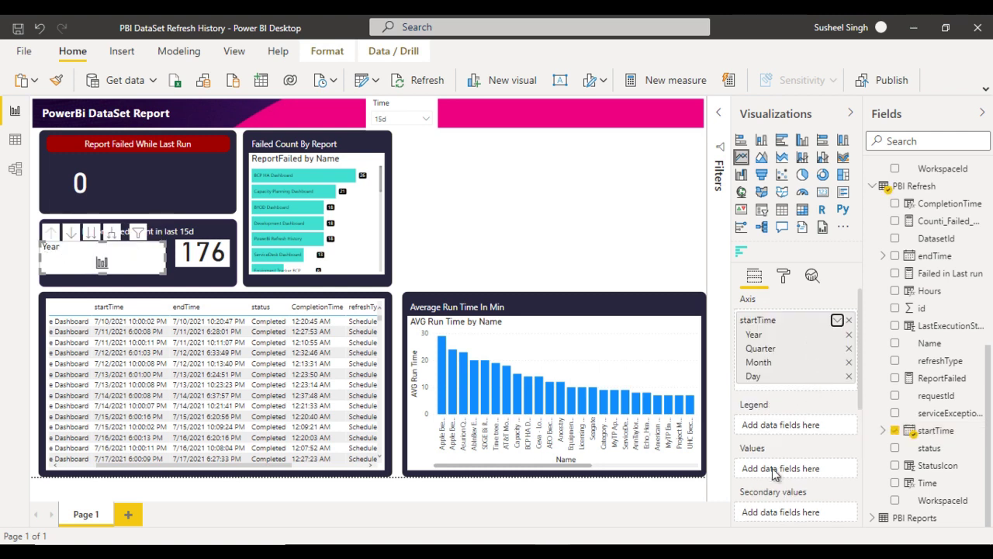
drag(948, 378, 807, 414)
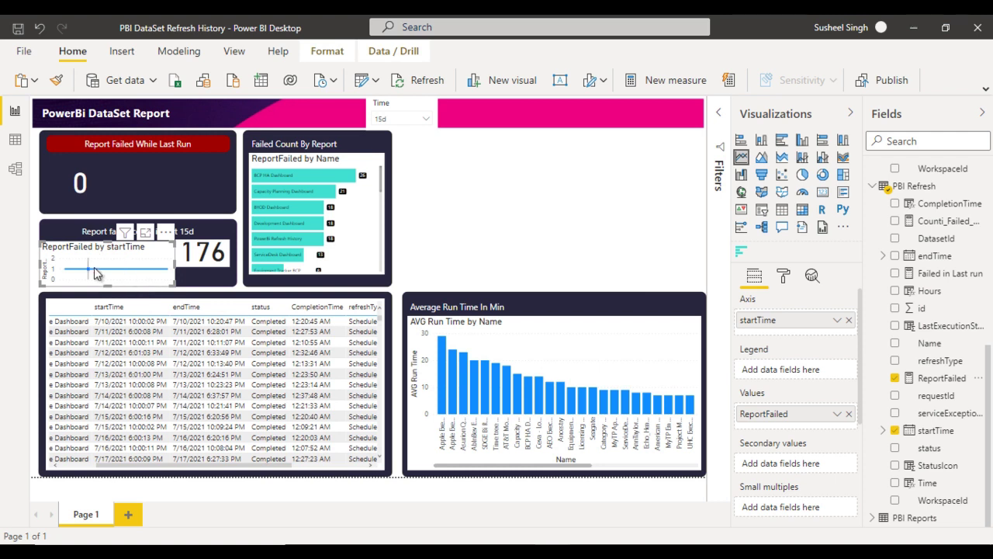
click(493, 211)
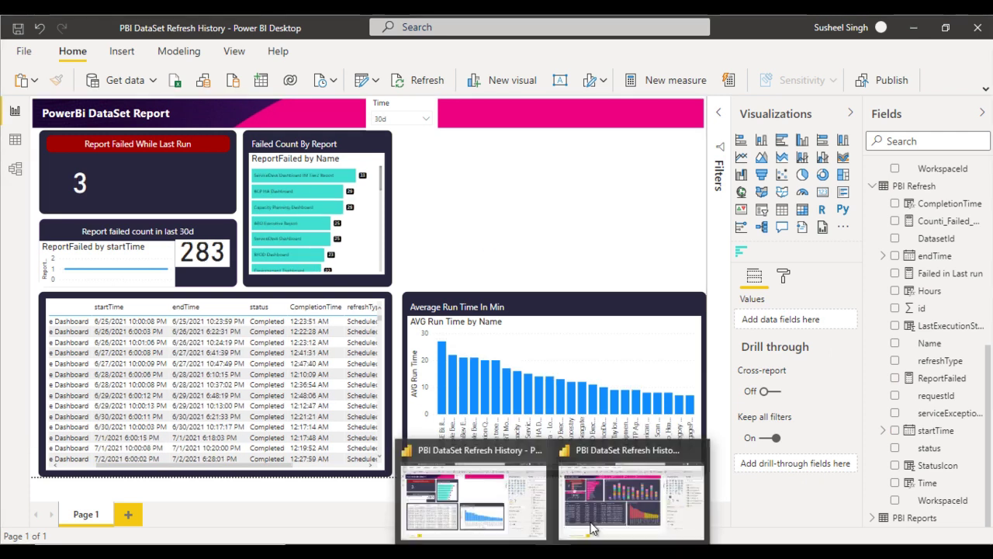
In PBI DataSet Refresh History_1, examine the Failed Report Day/Hour/Slot Wise chart's axis, legend and value fields and its data point details.
click(592, 527)
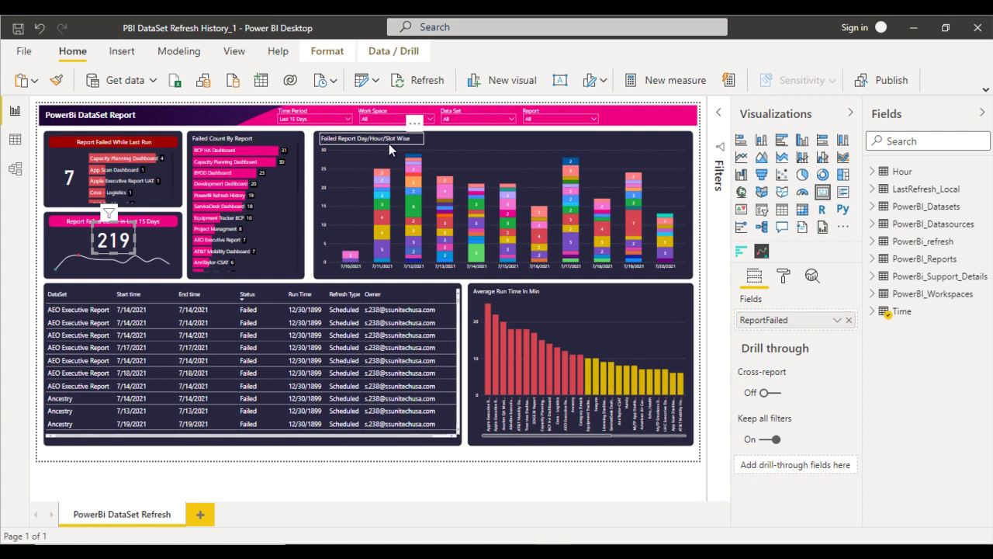
click(353, 183)
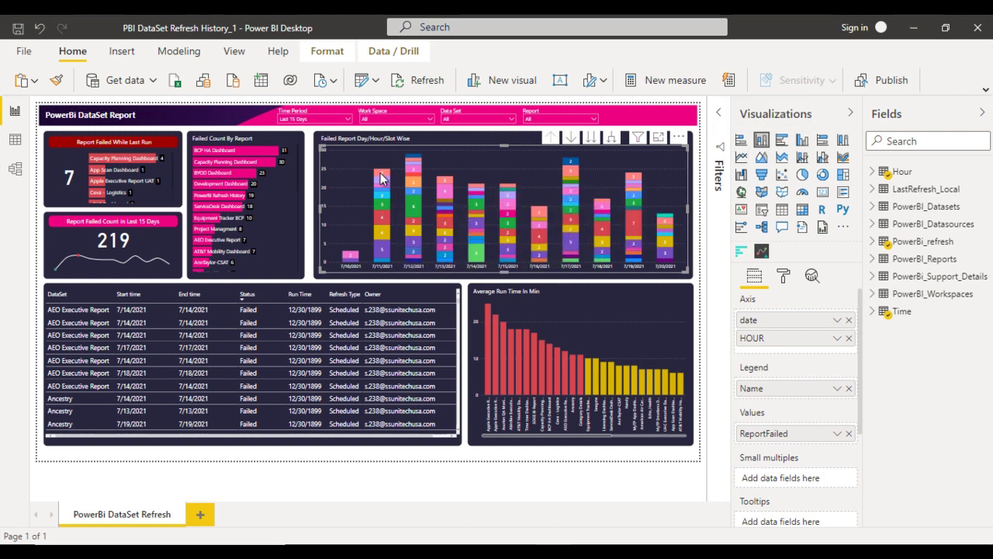
mouse_move(380, 178)
mouse_move(417, 260)
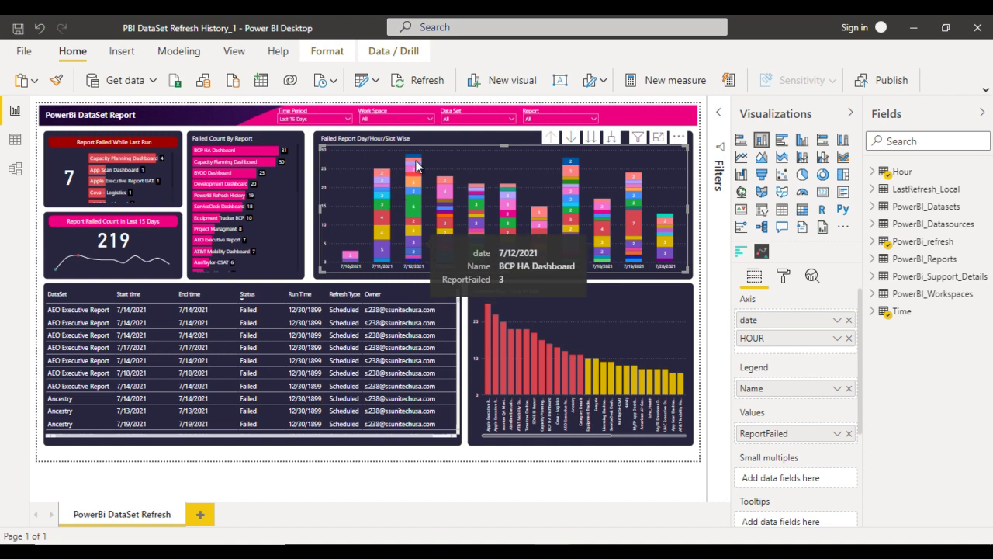
Copy the chart's dark background shape into PBI DataSet Refresh History and resize it to fill the empty area above the Average Run Time panel.
click(500, 135)
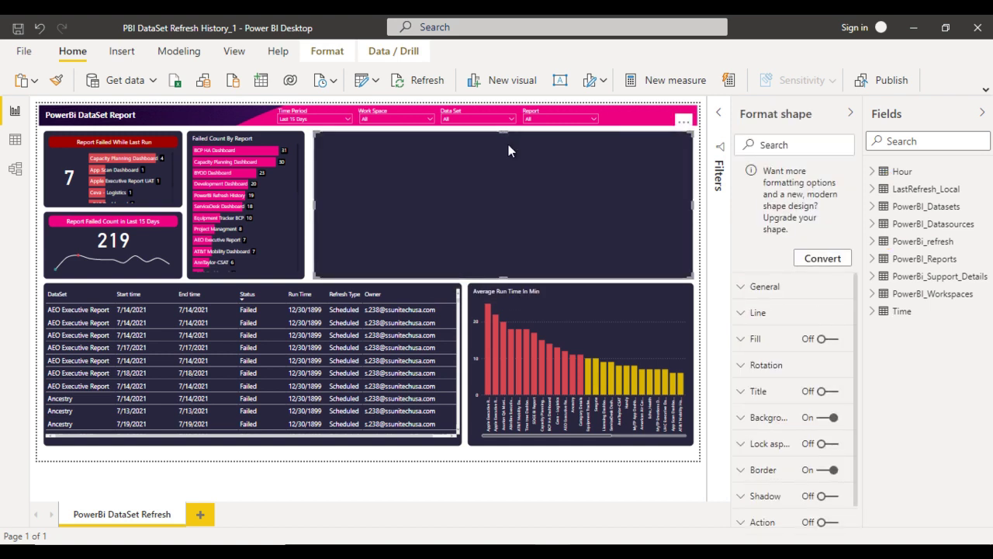
mouse_move(543, 553)
click(637, 492)
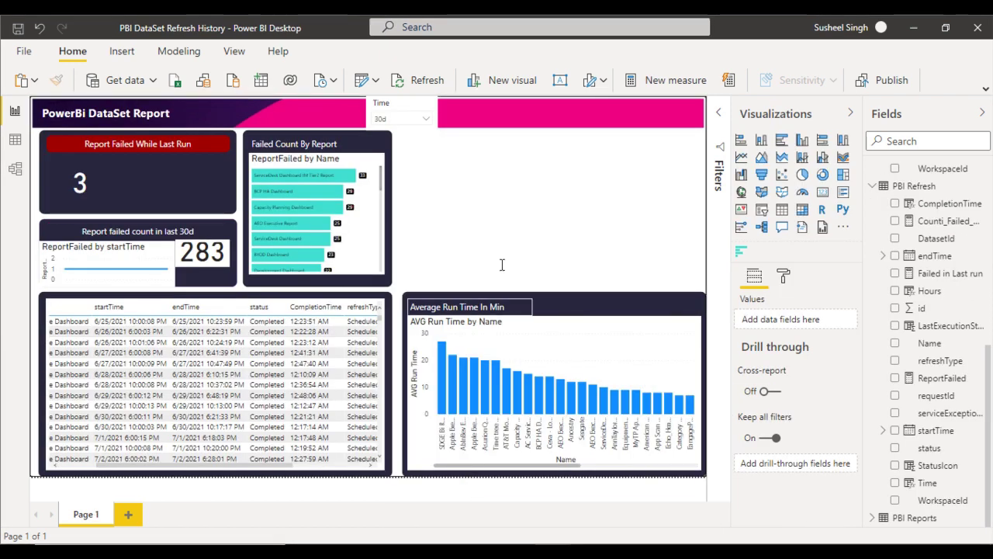
key(ctrl+v)
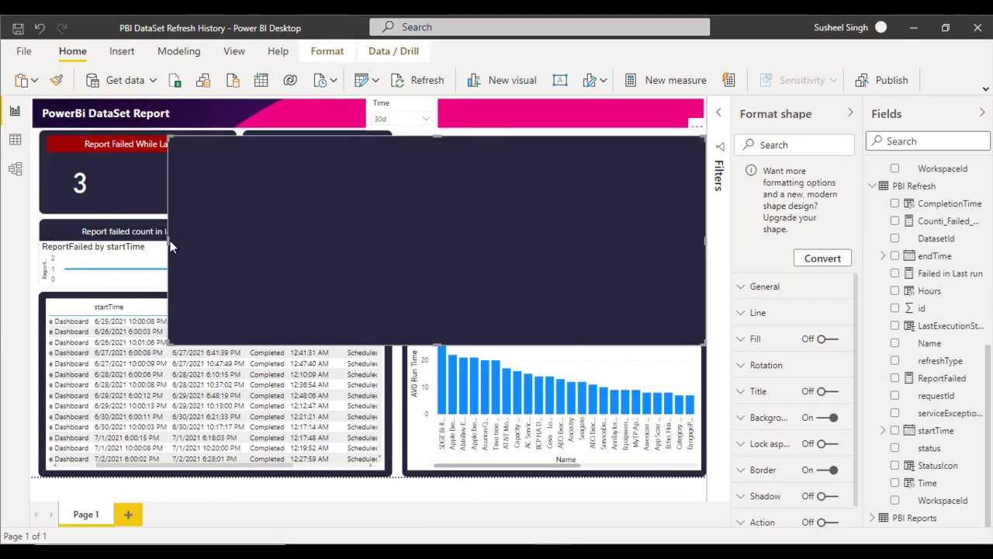
drag(170, 240, 404, 231)
drag(565, 285, 565, 280)
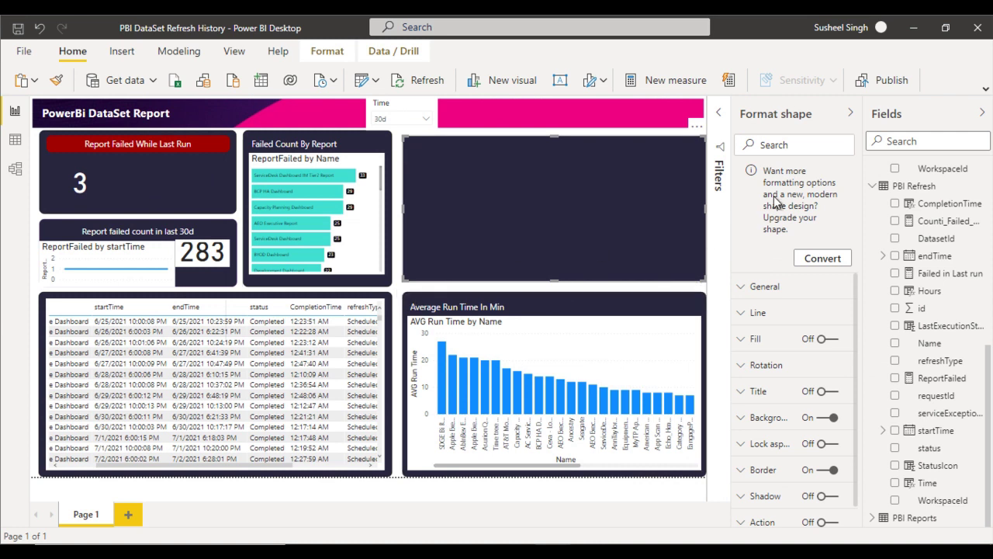
Add a stacked column chart and size it to fill the new dark panel.
key(Escape)
click(762, 140)
drag(141, 211, 465, 203)
drag(572, 297, 702, 275)
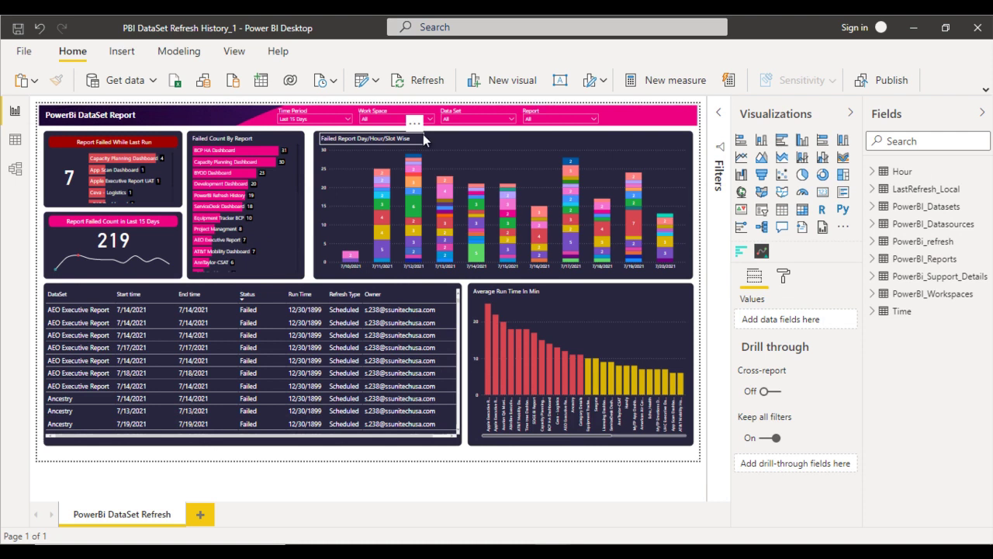
Copy the Failed Report Day/Hour/Slot Wise text box from PBI DataSet Refresh History_1 into the new panel's upper edge, and lower the chart's upper edge beneath it.
click(423, 135)
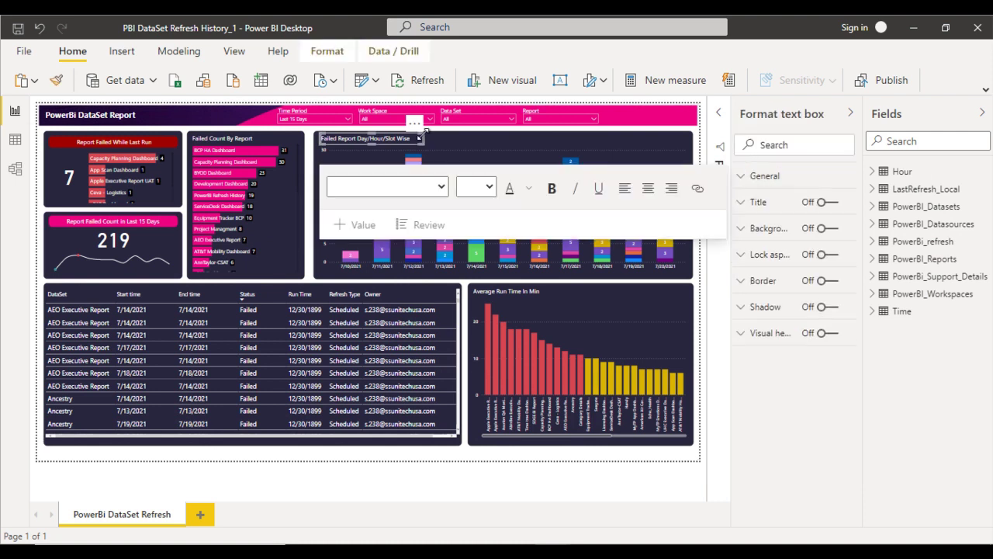
mouse_move(566, 541)
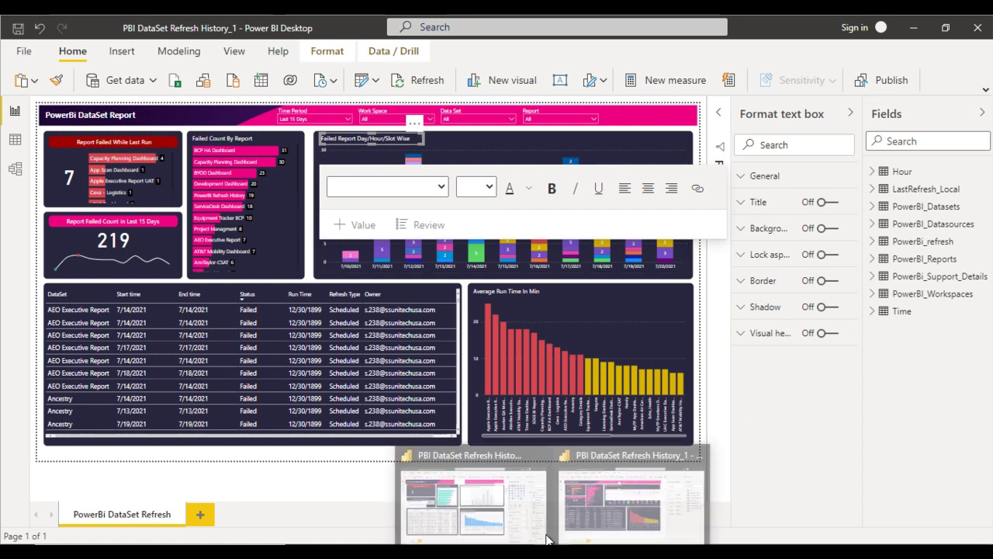
click(516, 505)
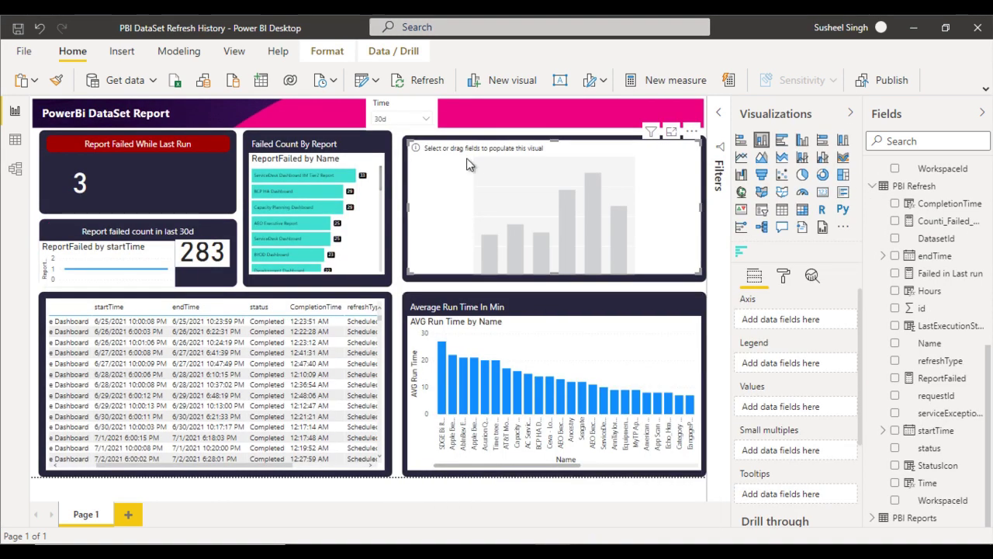
key(ctrl+v)
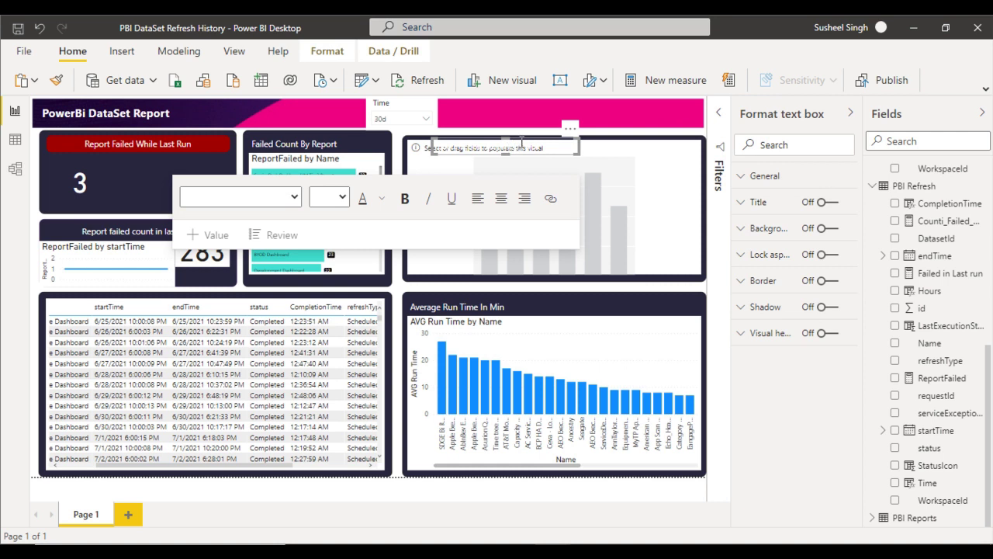
drag(567, 128, 552, 135)
click(550, 151)
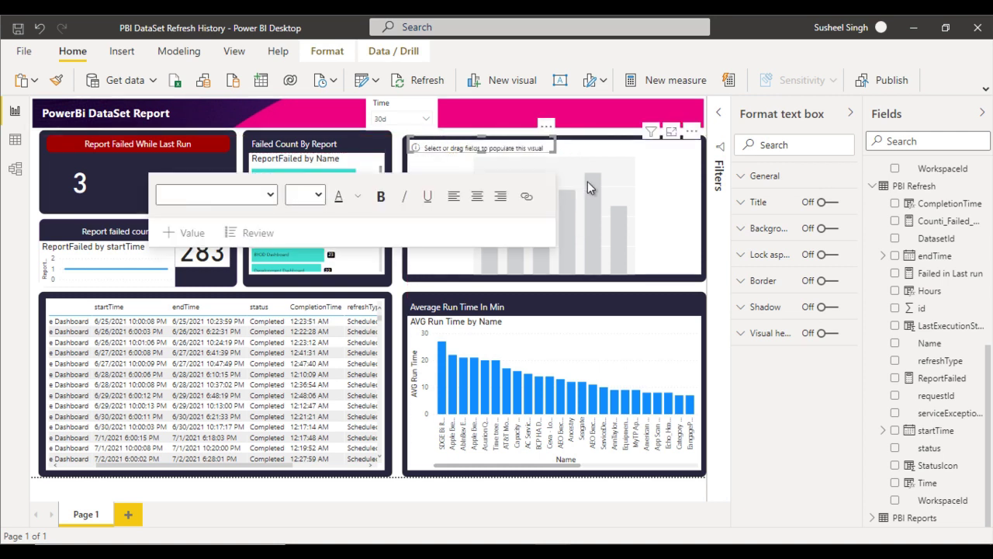
click(587, 182)
drag(560, 155, 559, 160)
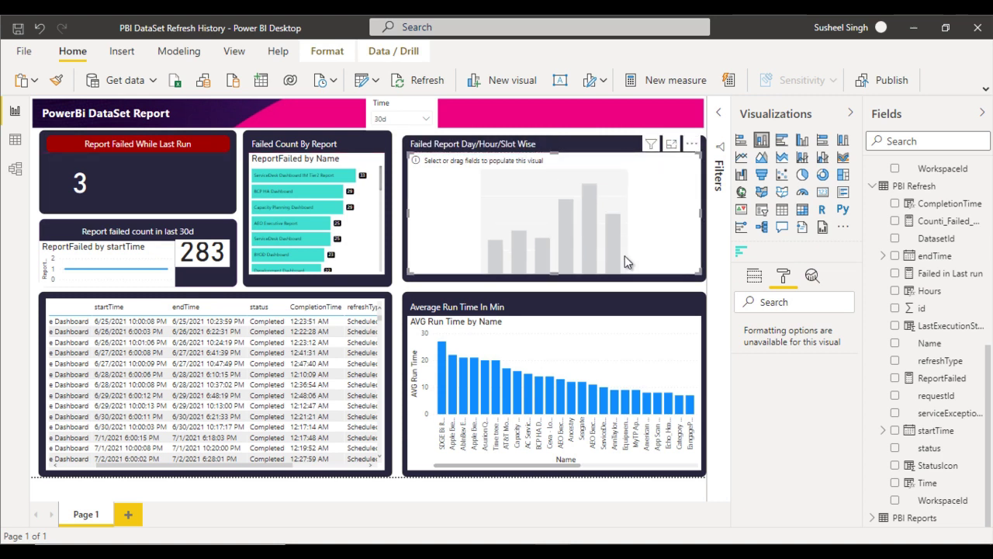
Assign Name as the stacked column chart's legend and ReportFailed as its values.
click(755, 278)
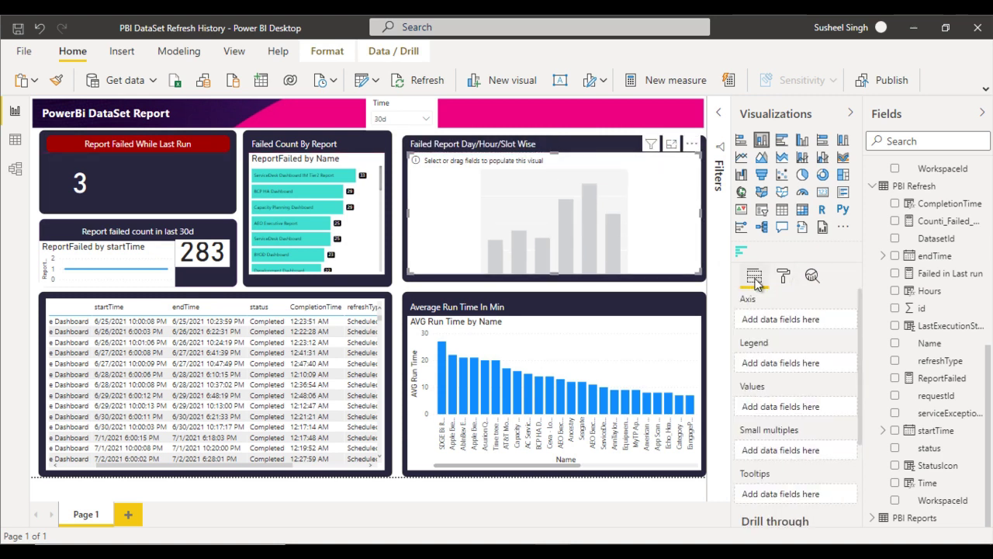
drag(936, 344, 806, 365)
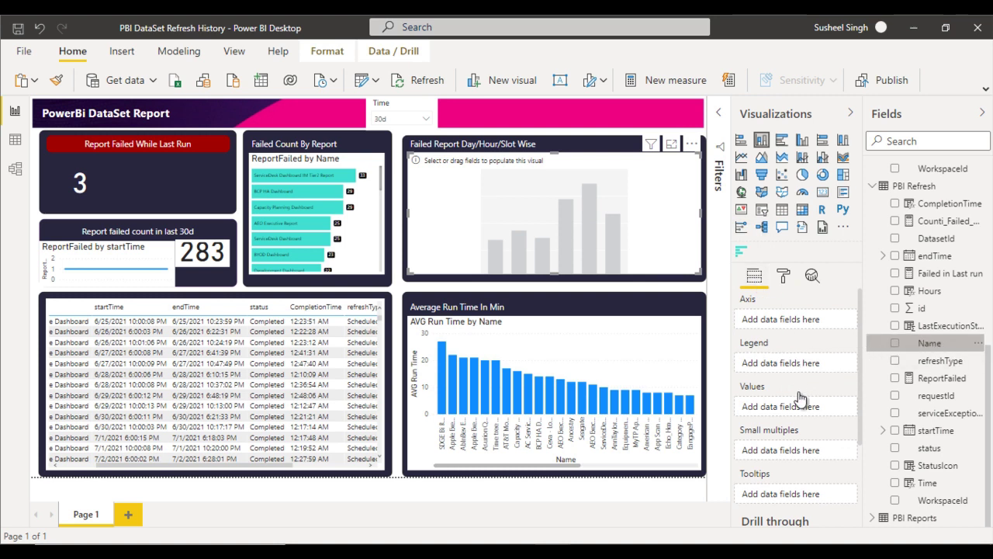
drag(941, 383, 808, 411)
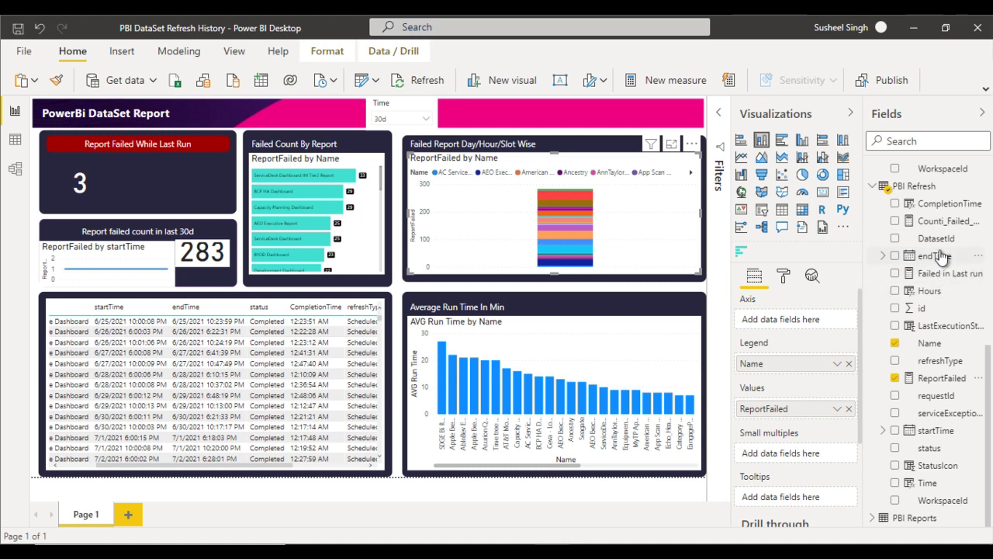
Put startTime on the stacked column chart's axis as plain startTime instead of the date hierarchy, and add Hours below it.
drag(943, 432, 815, 328)
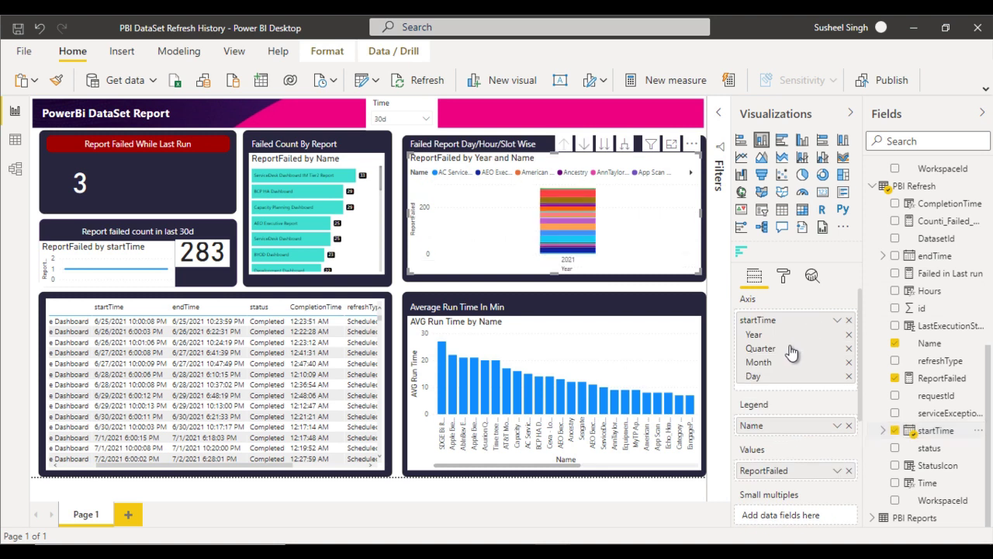
click(838, 321)
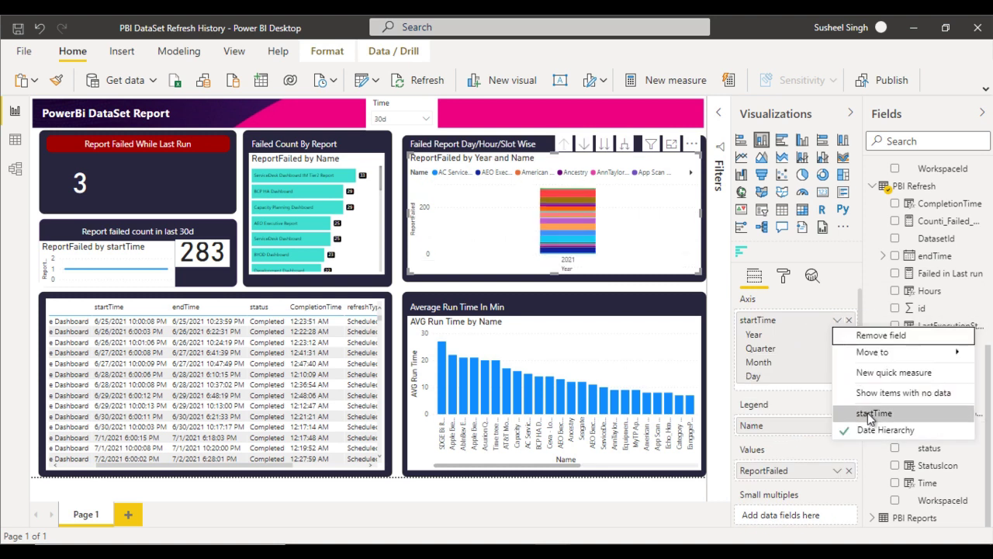
click(800, 393)
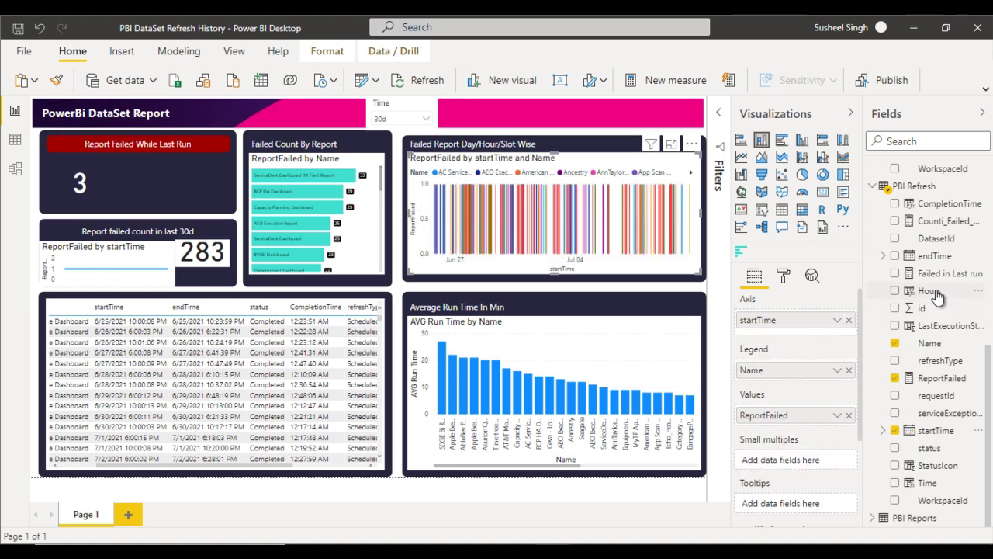
drag(937, 293, 823, 342)
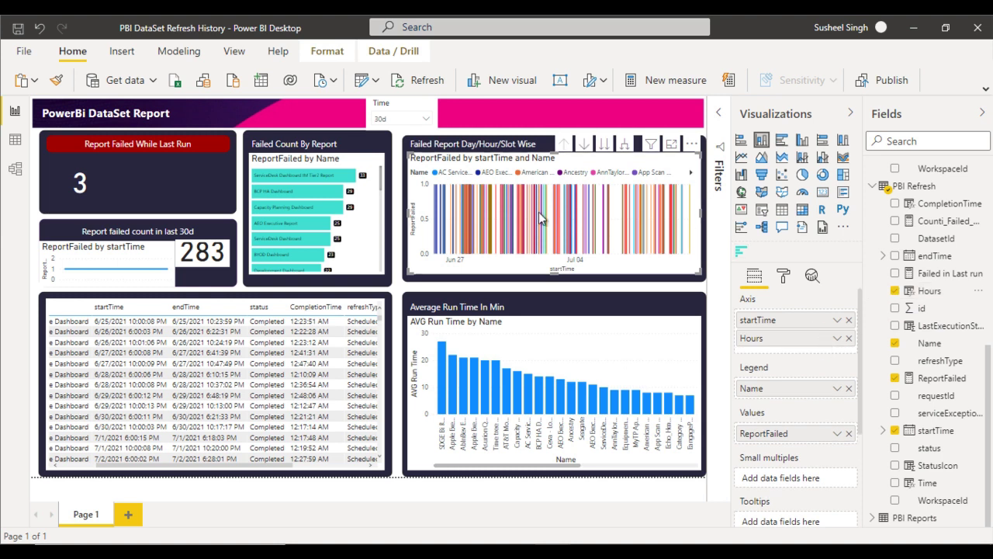
Test the stacked column chart with the Time slicer's 15d and 7d periods.
click(417, 121)
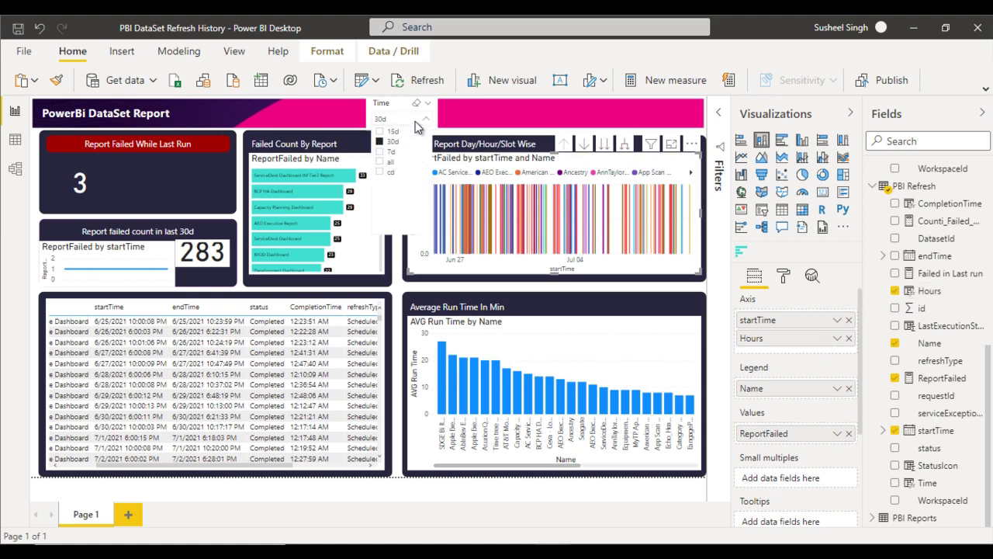
click(391, 133)
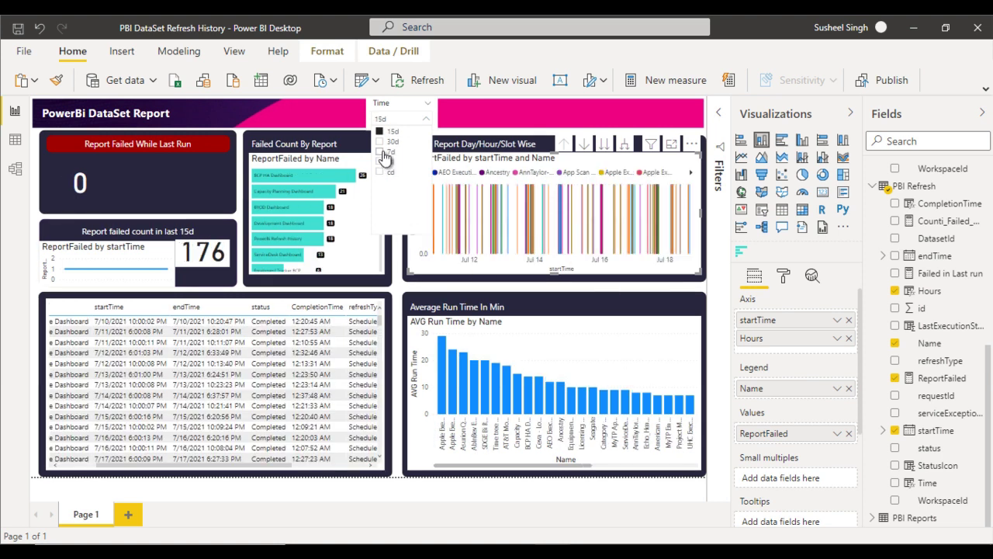
click(385, 154)
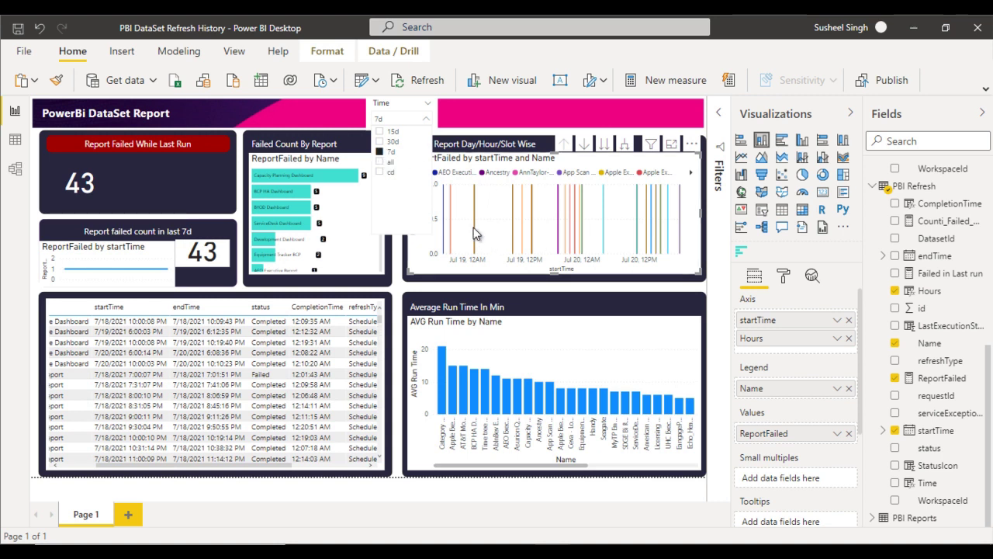
Add the imported custom bar chart visual and shrink it to fit beside the failed count in the Report Failed While Last Run panel.
click(137, 171)
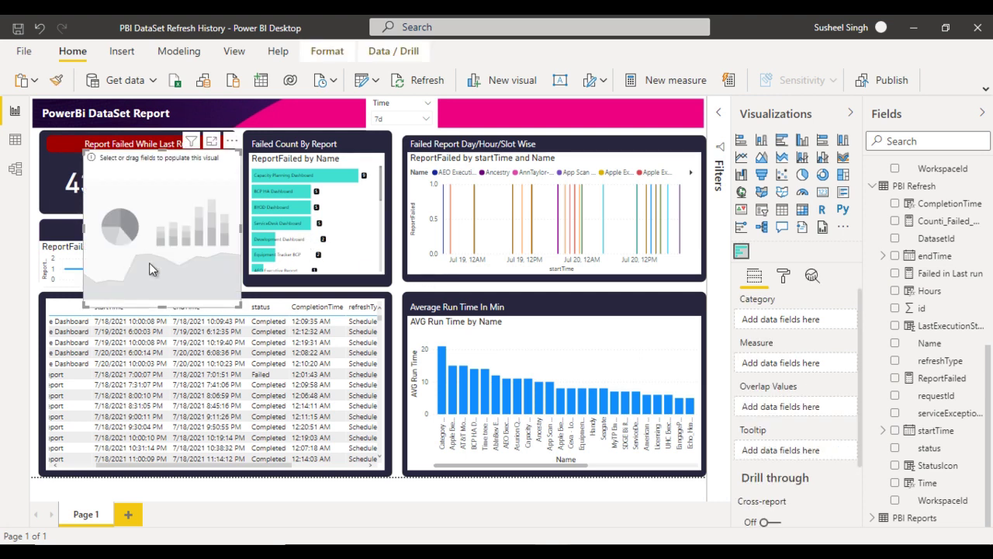
drag(158, 312, 164, 211)
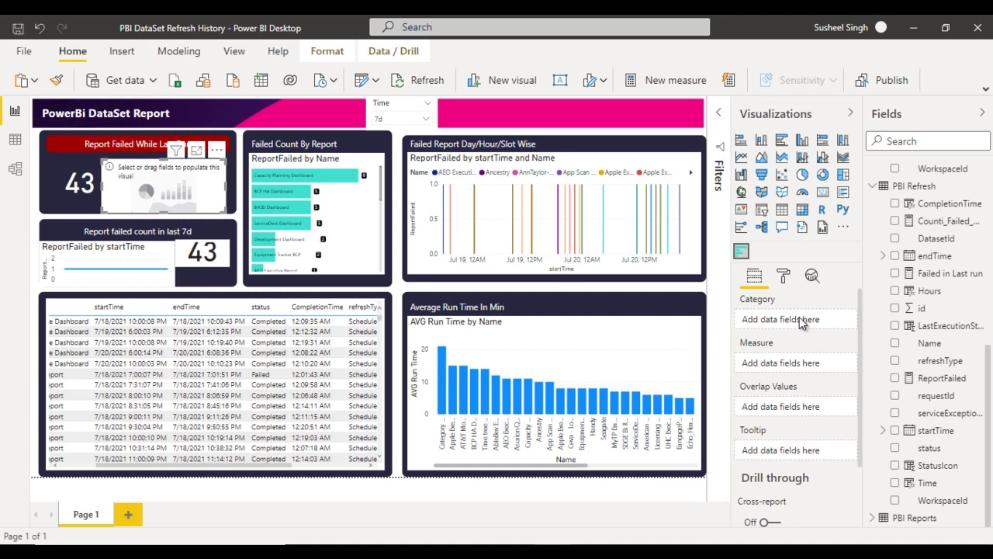
Set Name as the custom bar chart's category and LastExecutionStatus as its measure, matching the field of the neighbouring failed count card.
drag(930, 343, 802, 323)
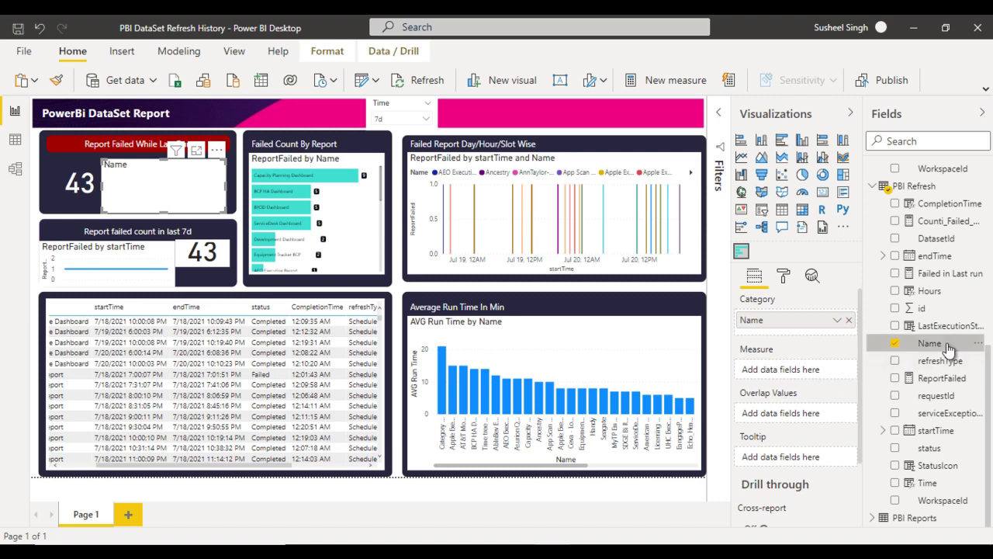
drag(943, 325, 807, 377)
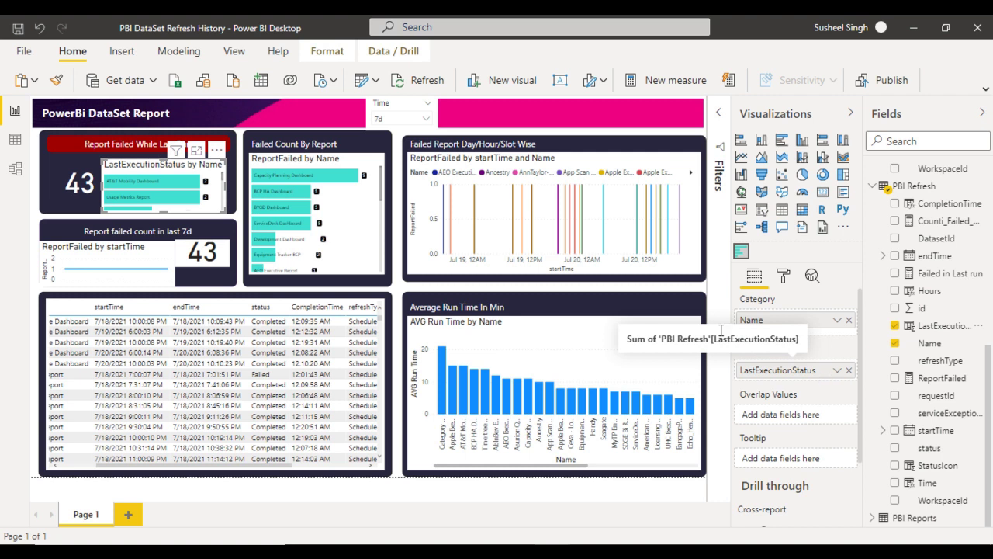
click(80, 183)
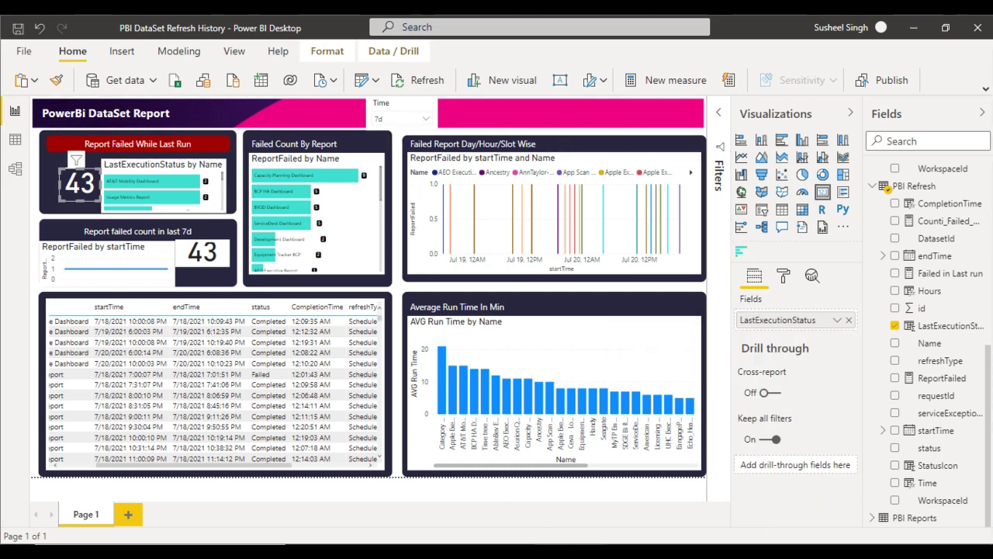
Switch to the PBI DataSet Refresh History_1 report and deselect its text box to view the finished dashboard.
click(629, 488)
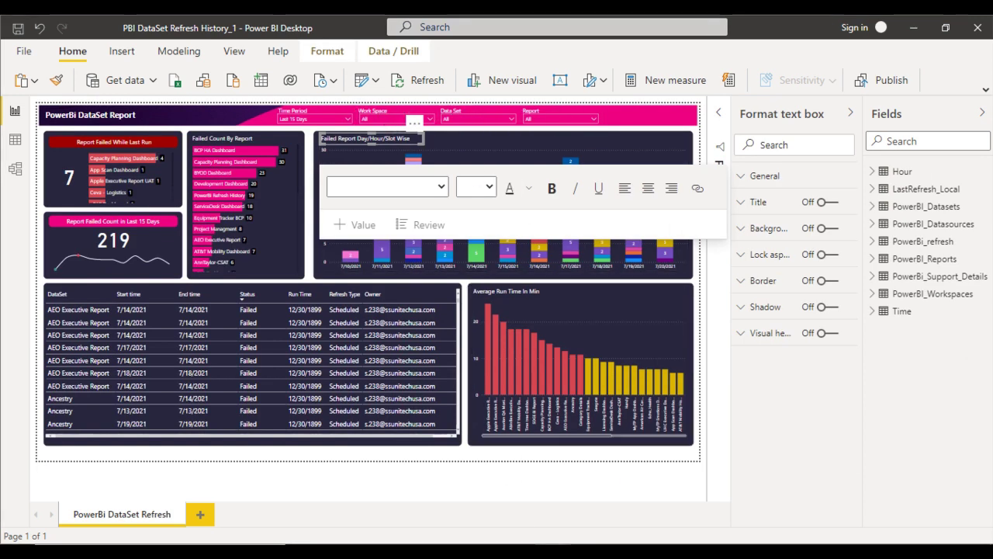
key(alt+Tab)
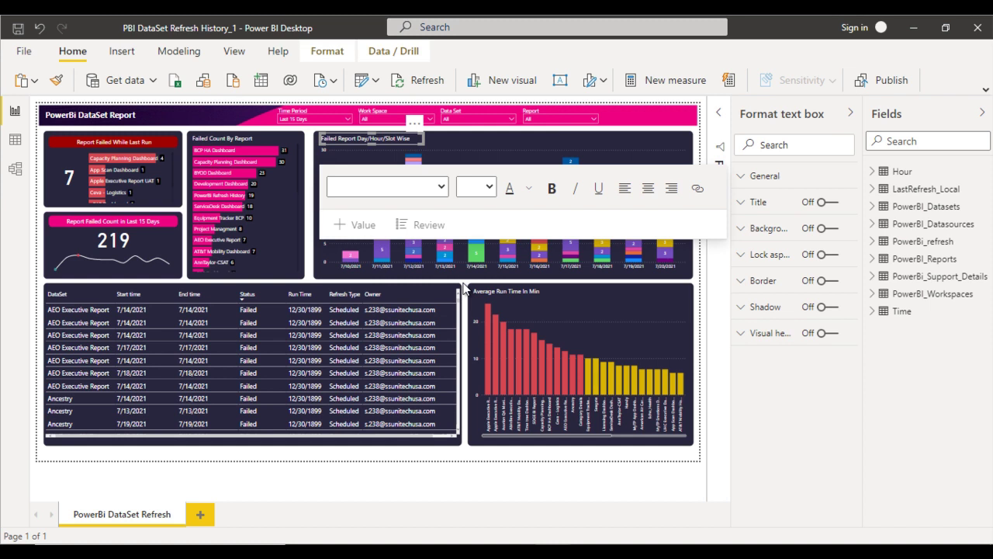
click(464, 288)
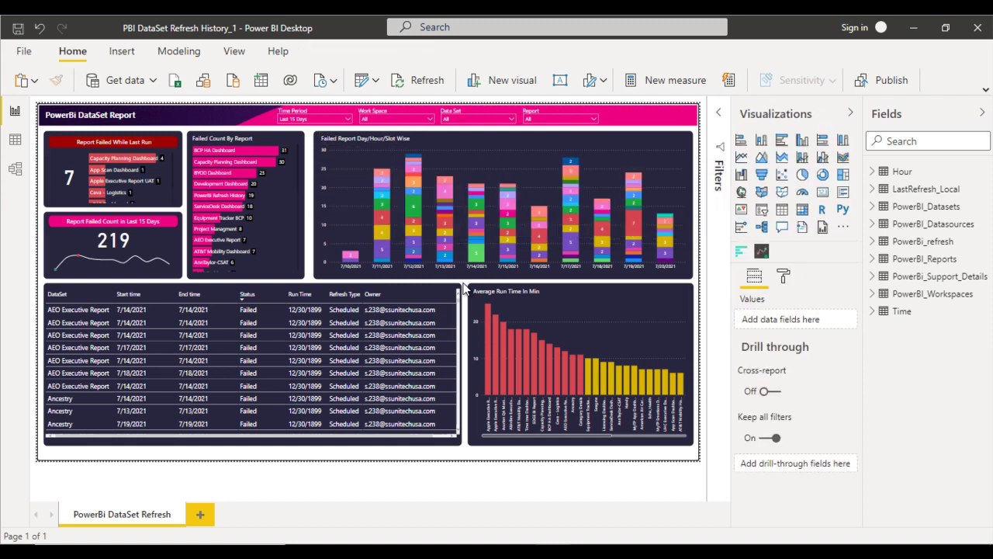